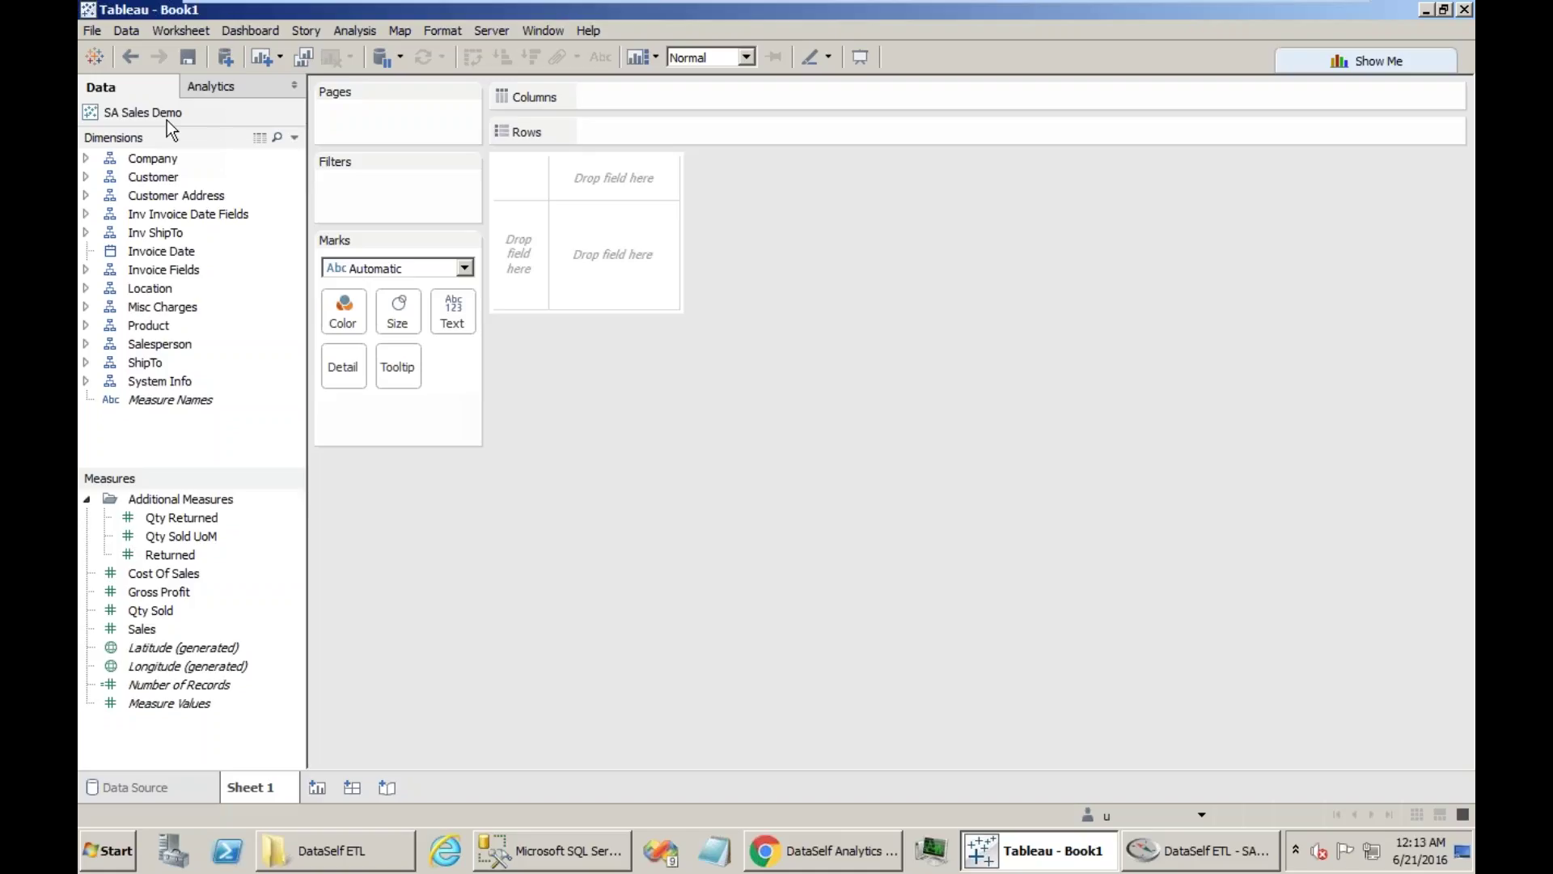
# Expand the SA Sales Demo Product dimension to review its fields, then bring up the DataSelf architecture page
pyautogui.click(87, 324)
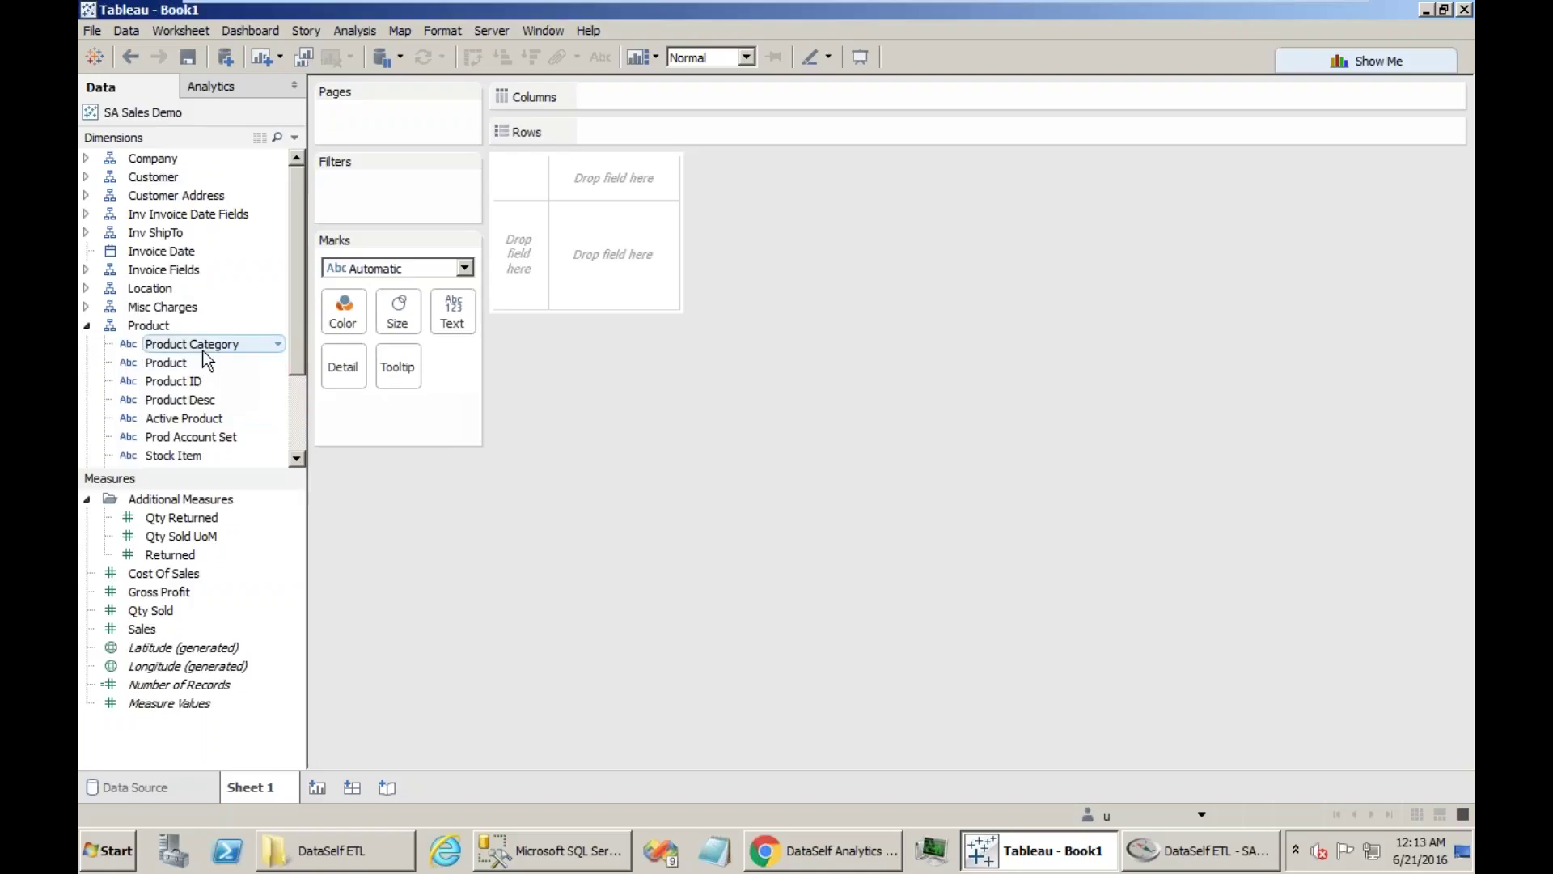
pyautogui.moveTo(299, 346); pyautogui.dragTo(299, 405)
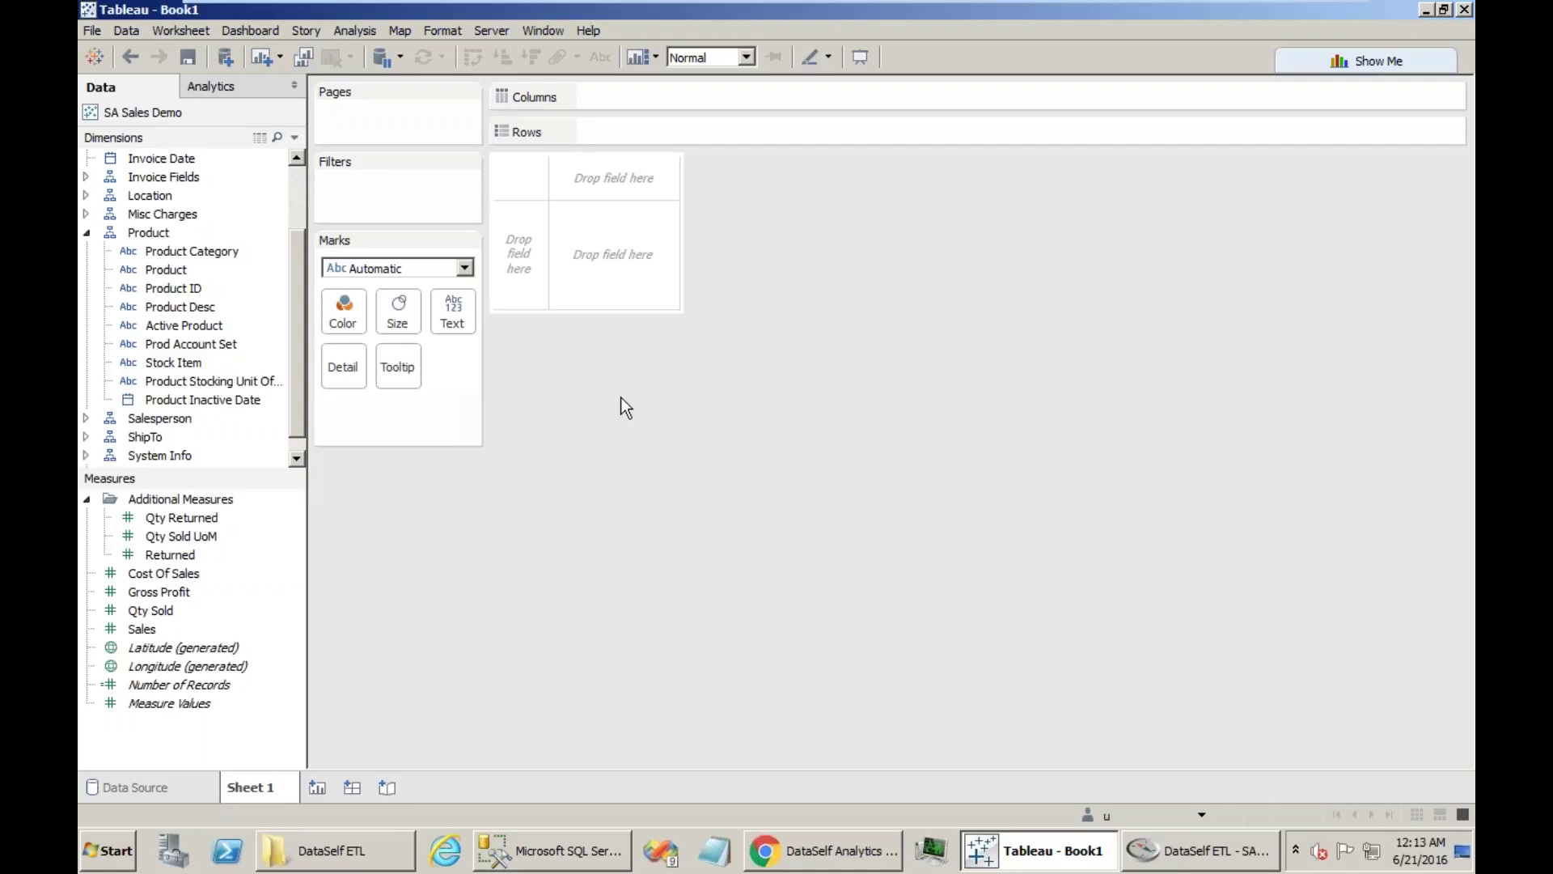
pyautogui.click(788, 849)
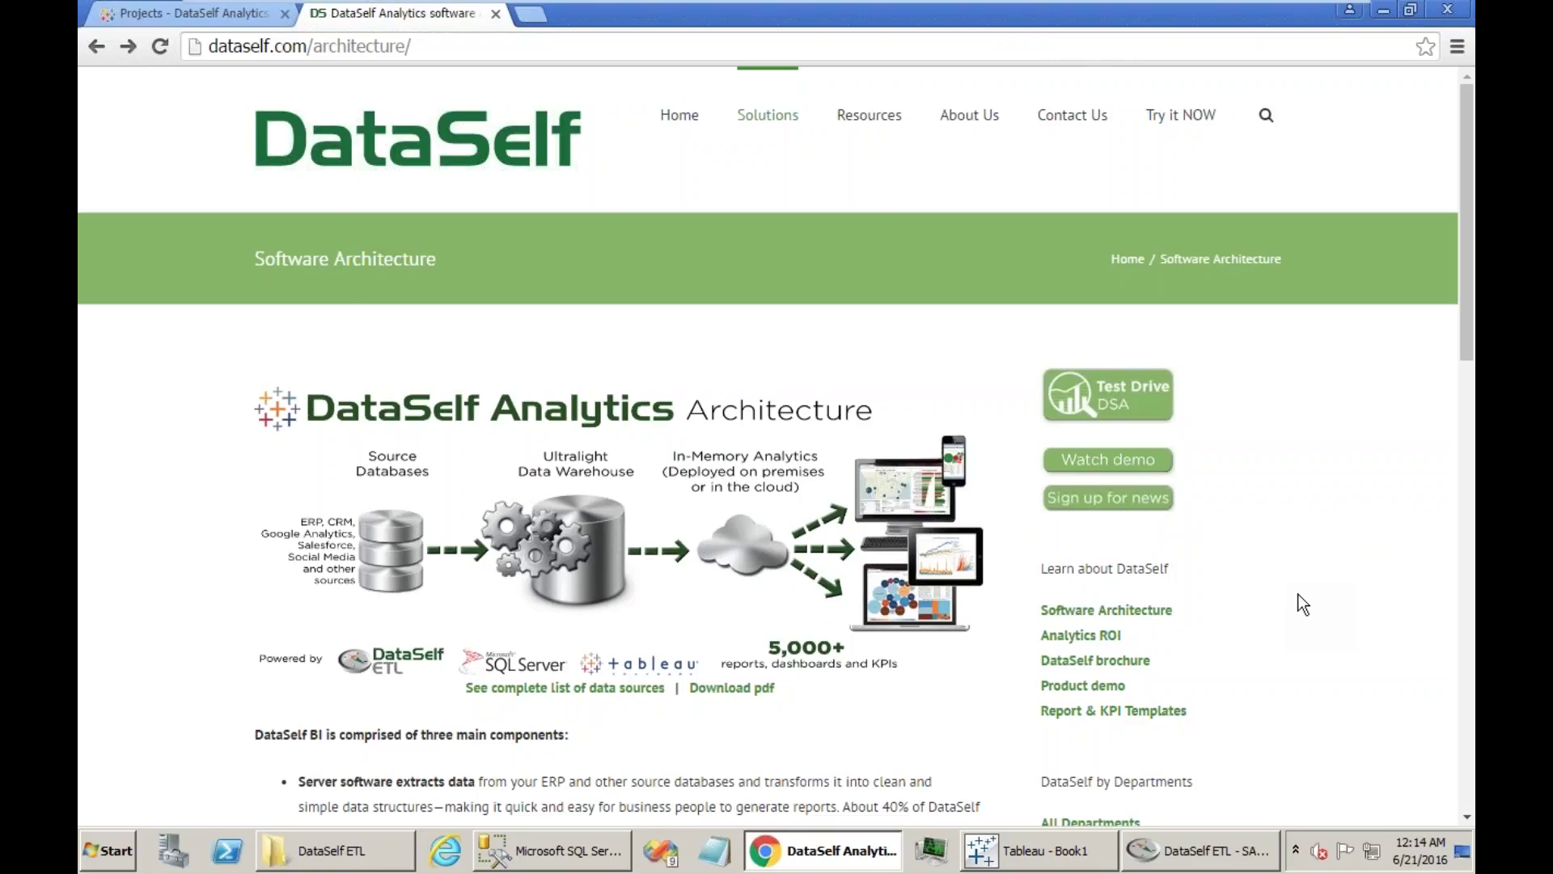
# In DataSelf ETL, make a full metadata backup via Tools > Back up > Full Metadata
pyautogui.click(1217, 849)
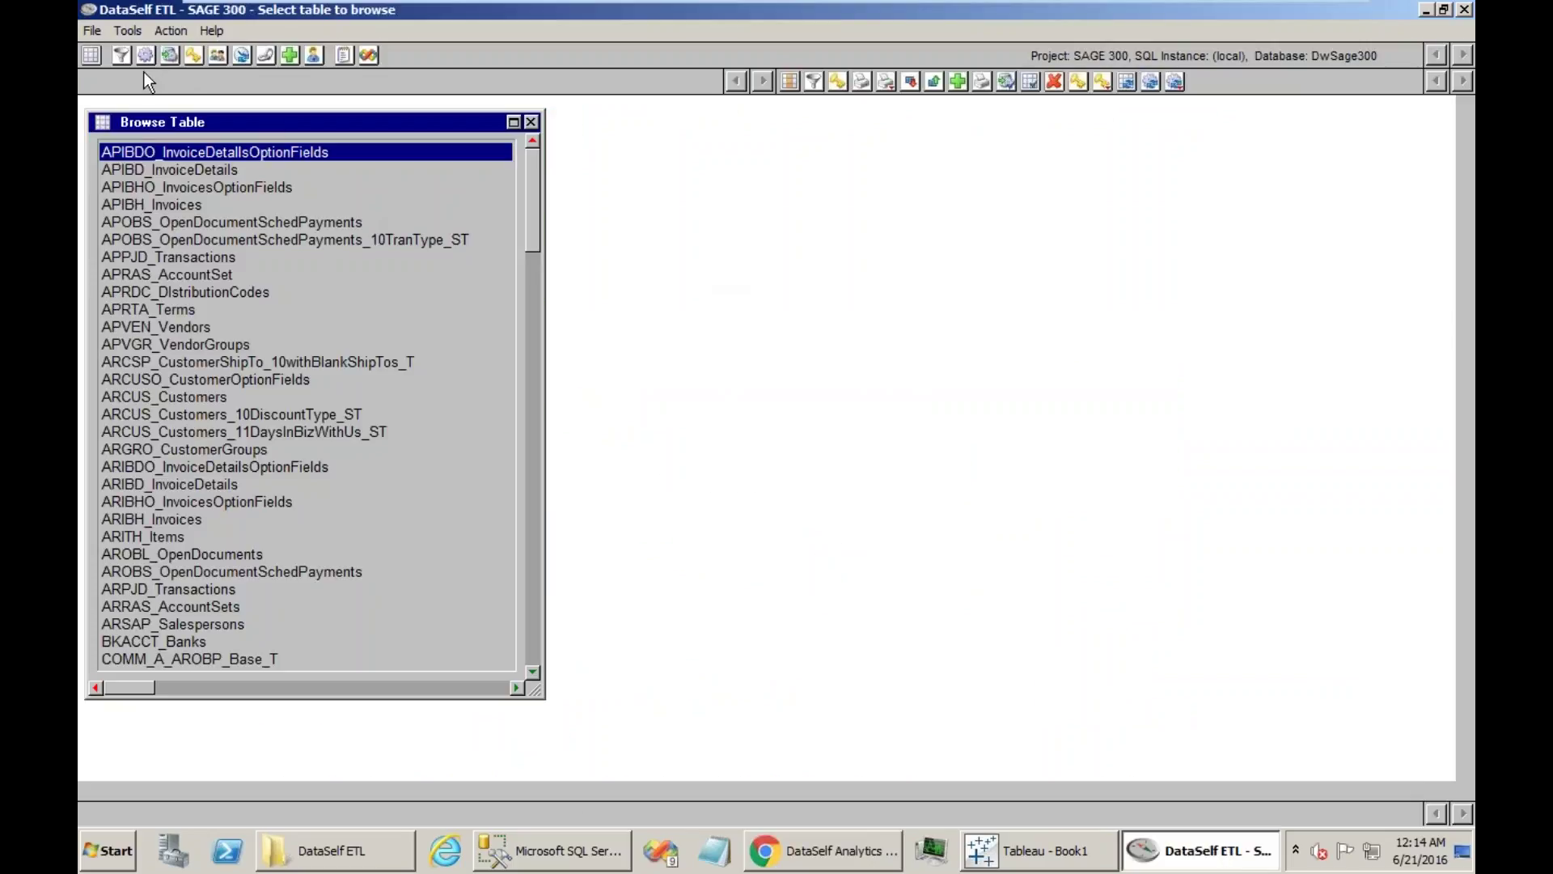
pyautogui.click(129, 33)
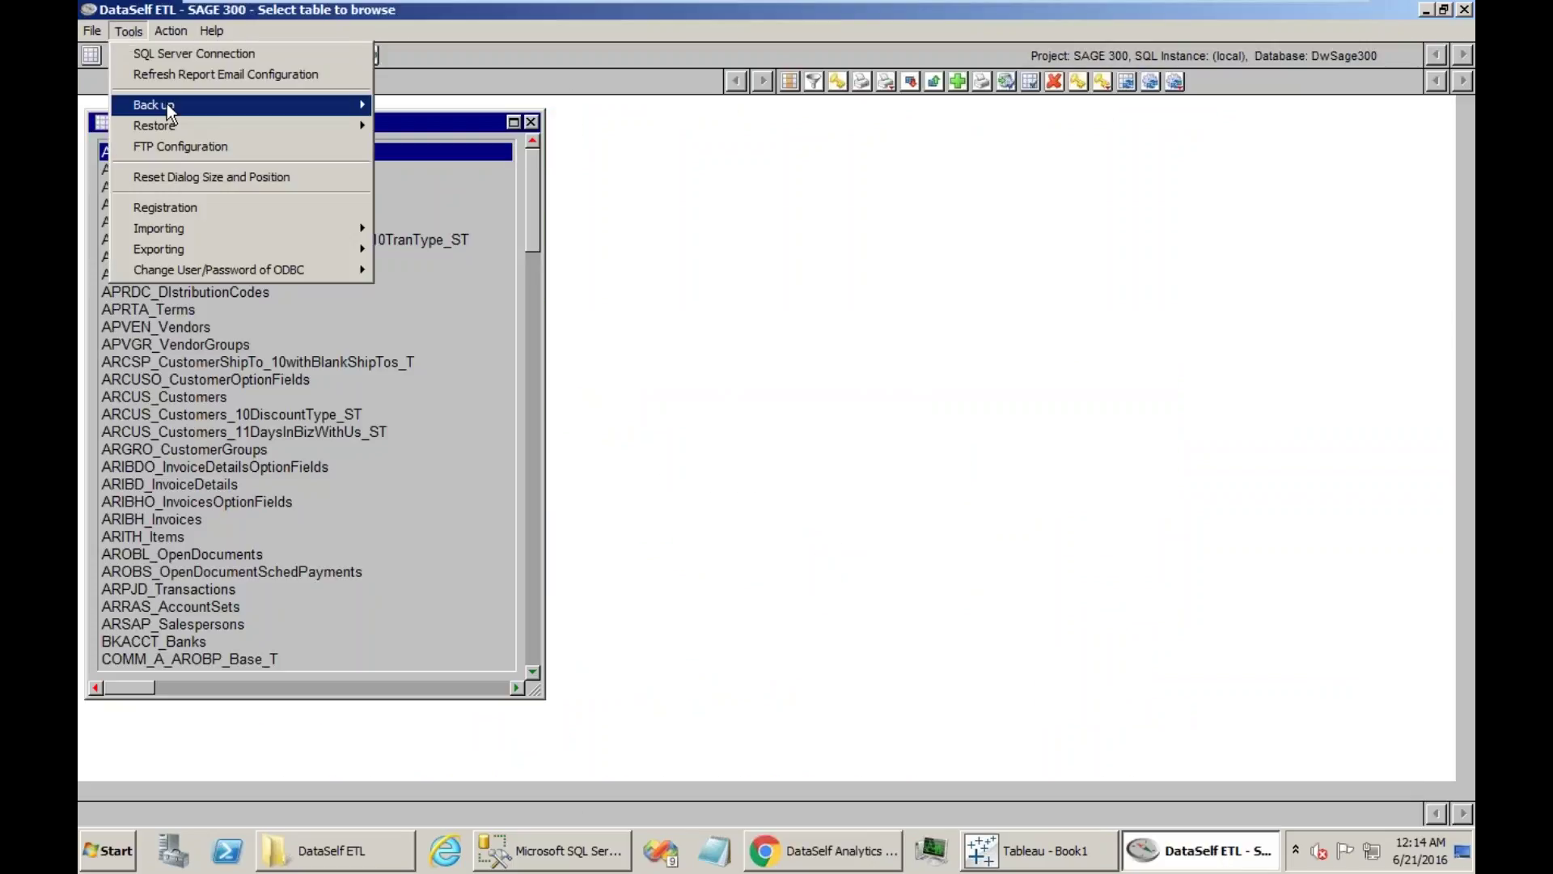
pyautogui.moveTo(167, 108)
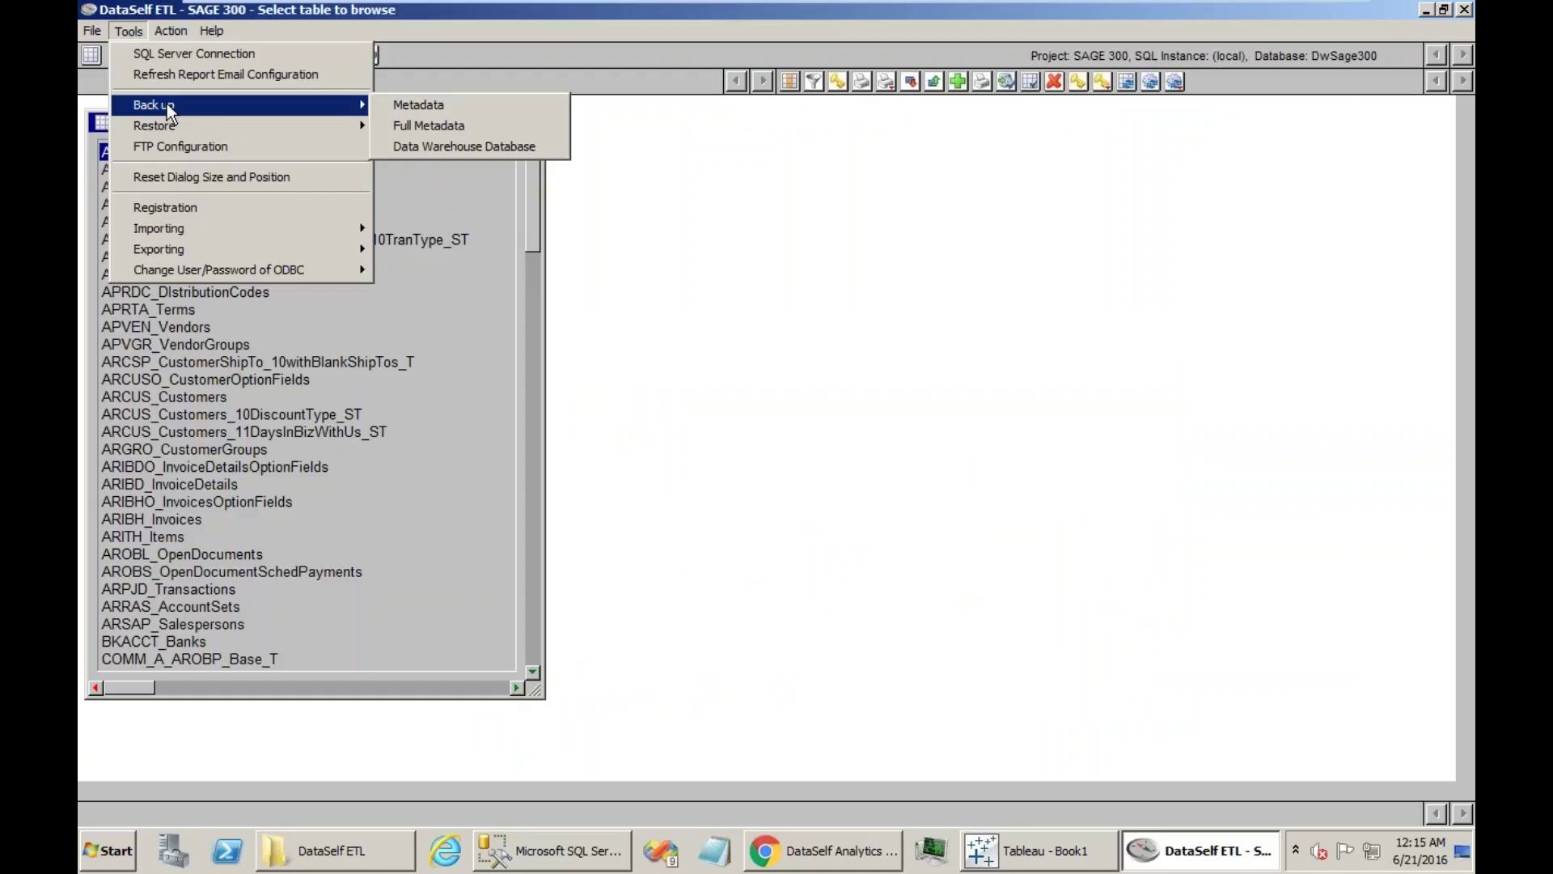
pyautogui.click(451, 128)
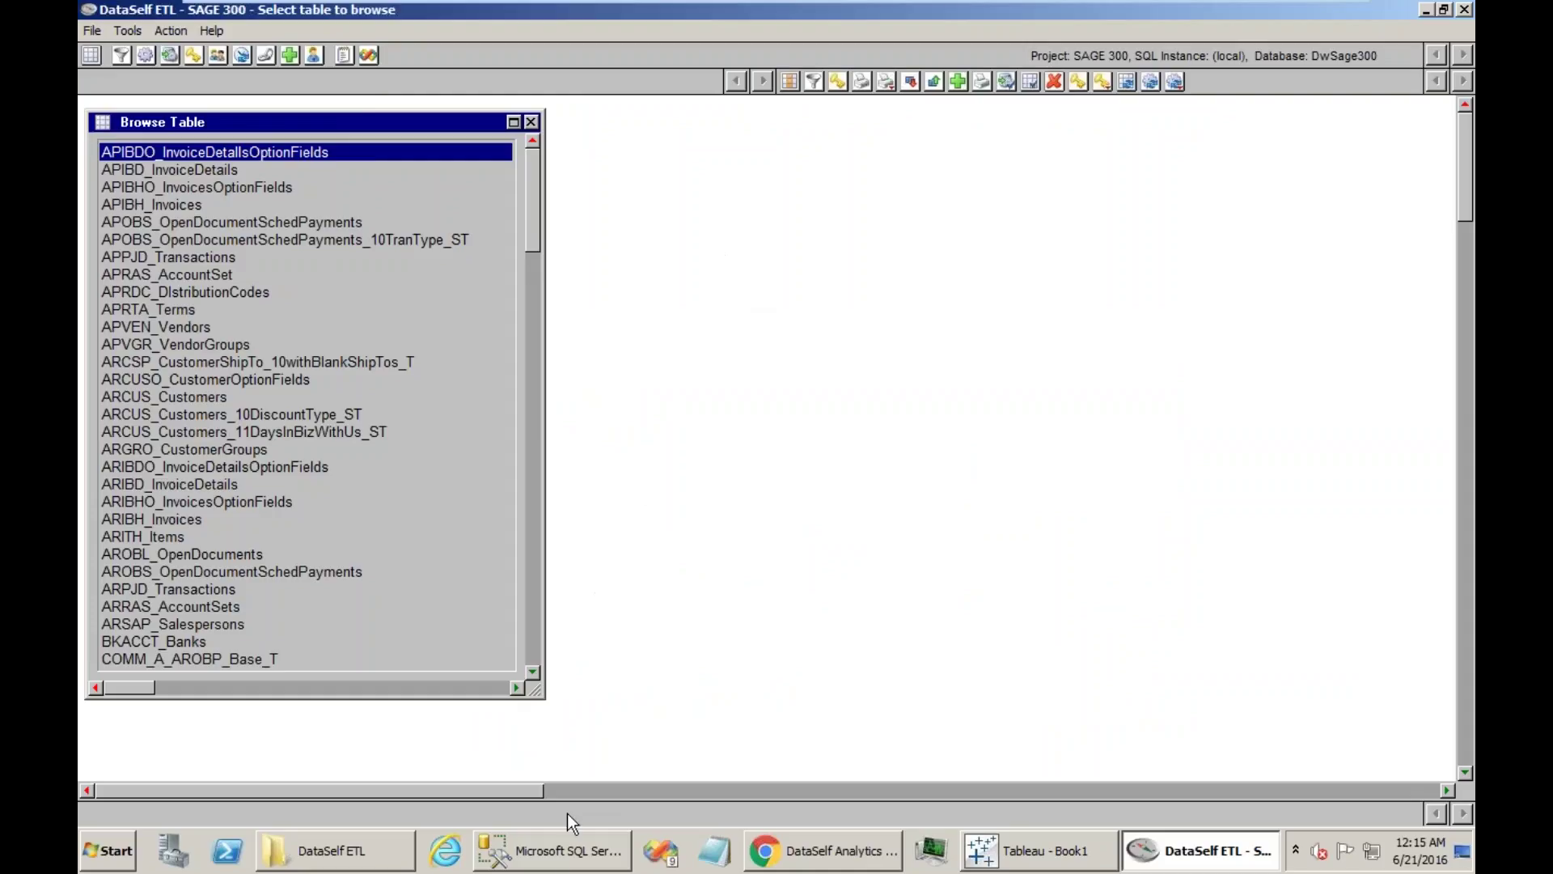
# In SQL Server Management Studio, start a backup of the DwSage300 database
pyautogui.click(558, 851)
pyautogui.rightClick(207, 396)
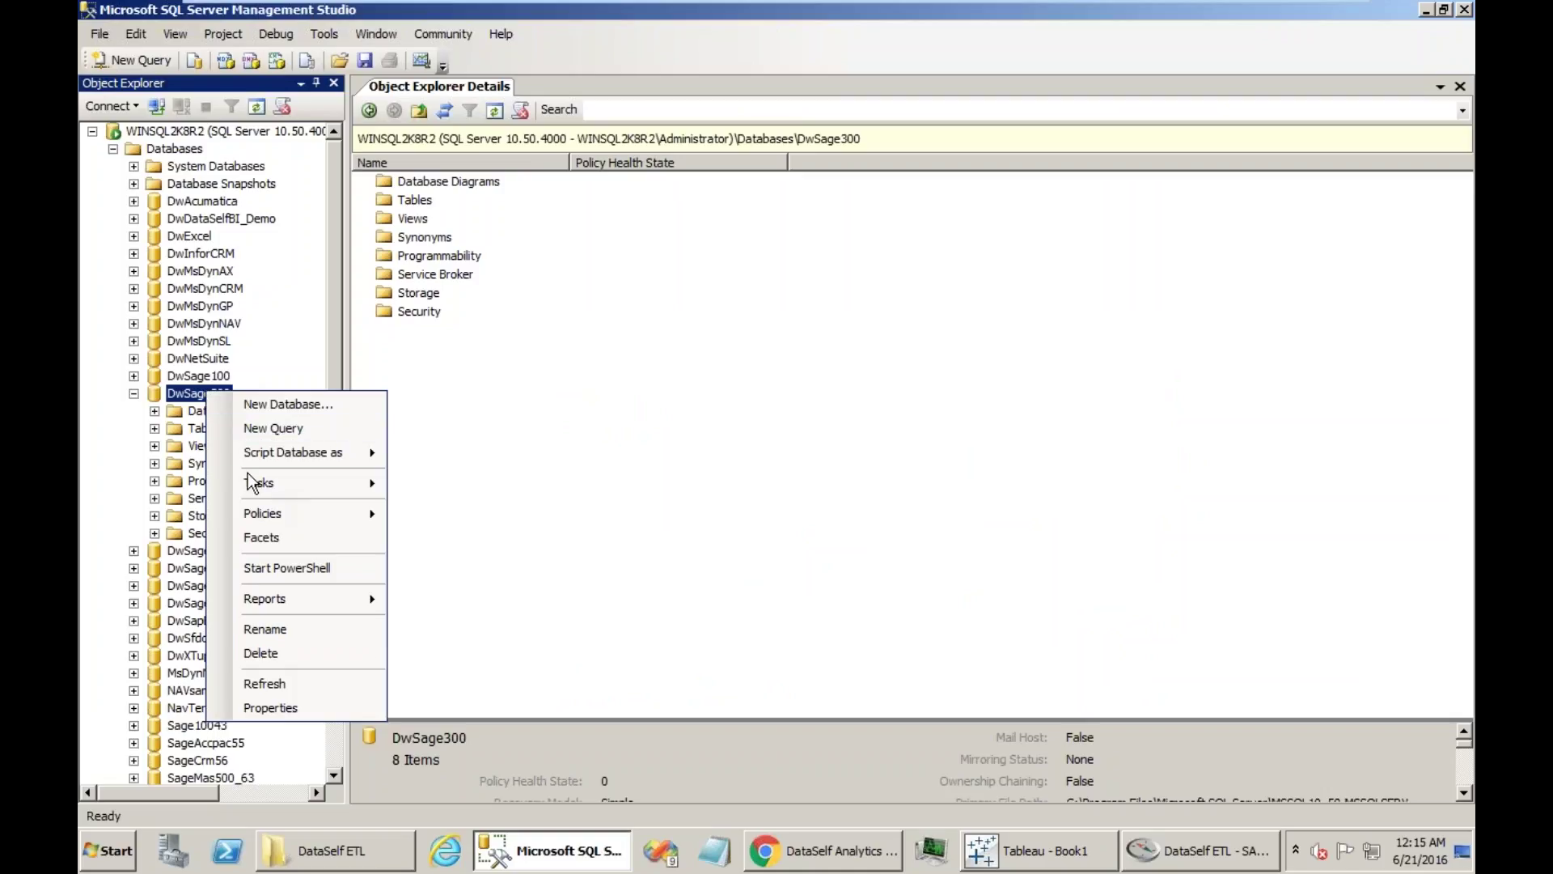
pyautogui.moveTo(259, 489)
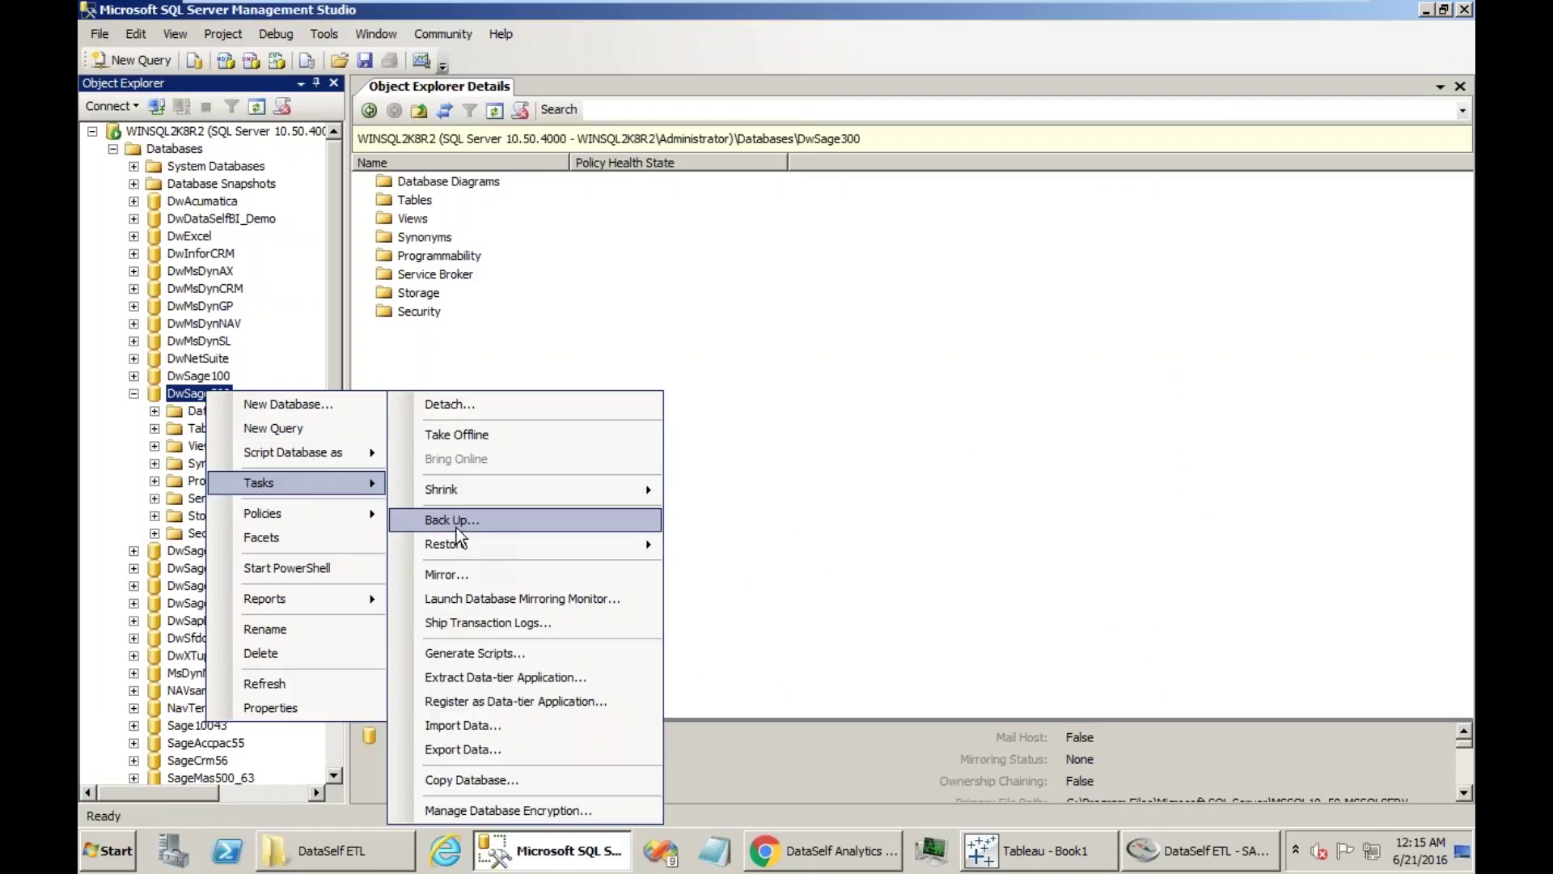
pyautogui.click(831, 572)
pyautogui.click(1152, 856)
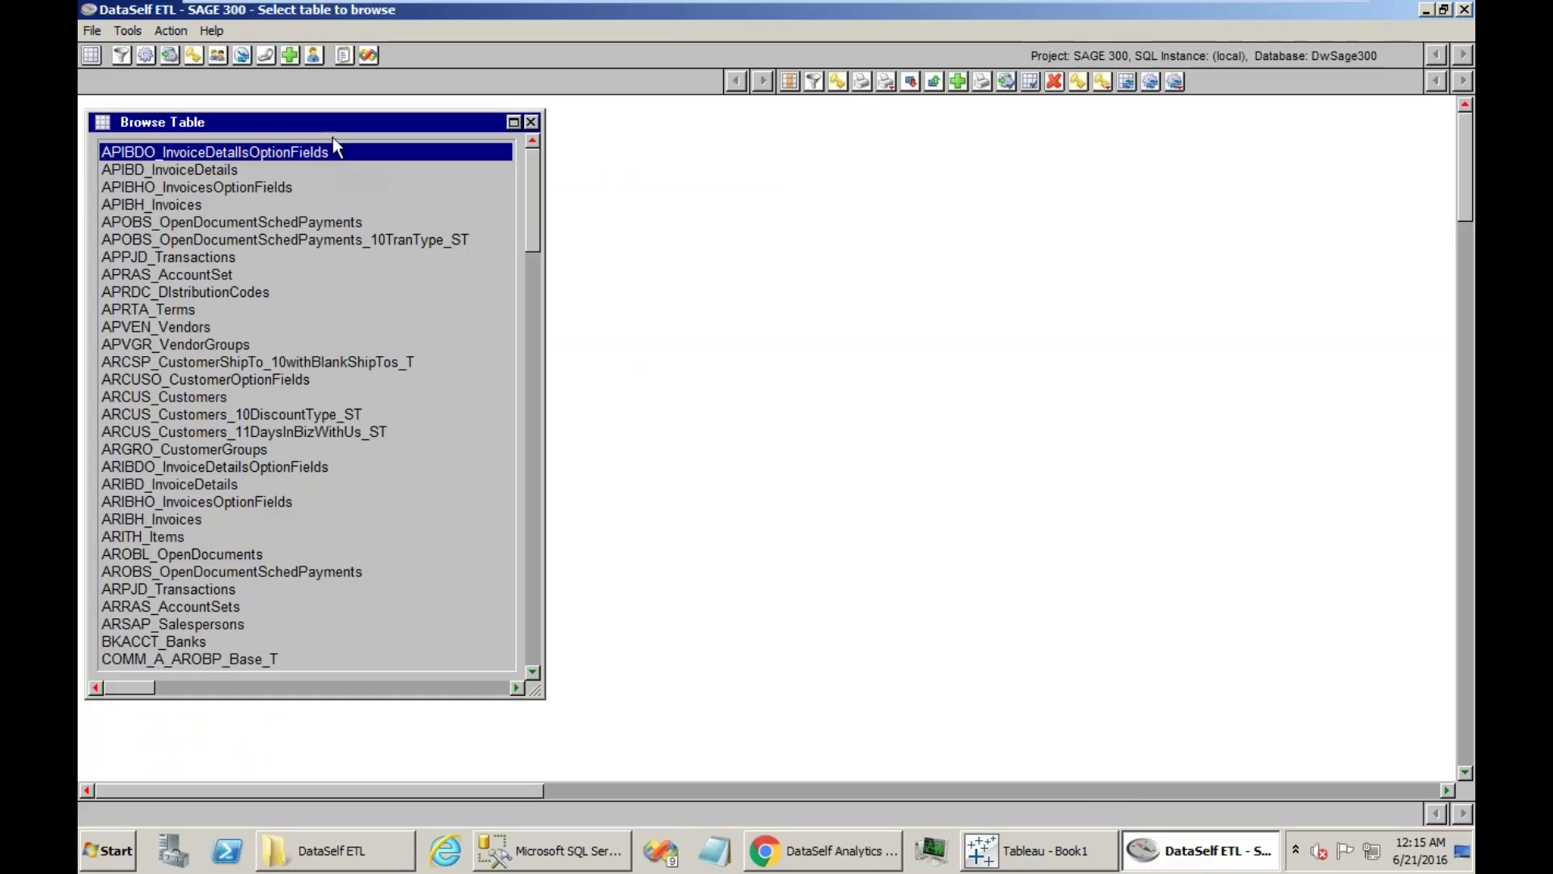
# Back up the data warehouse database via Tools > Back up > Data Warehouse Database
pyautogui.click(129, 30)
pyautogui.moveTo(178, 103)
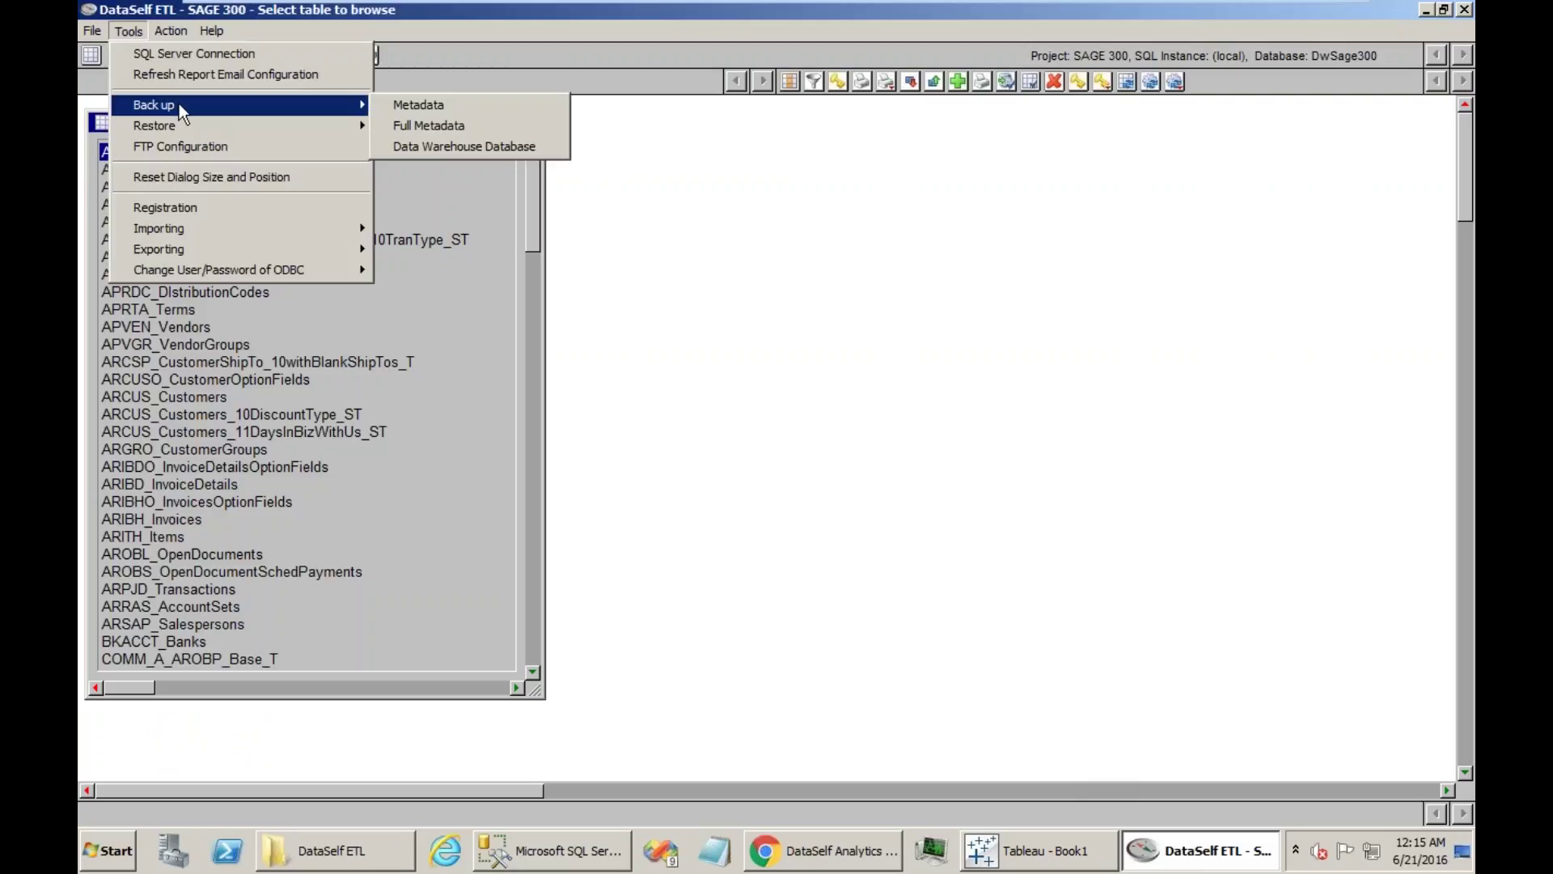
pyautogui.click(445, 146)
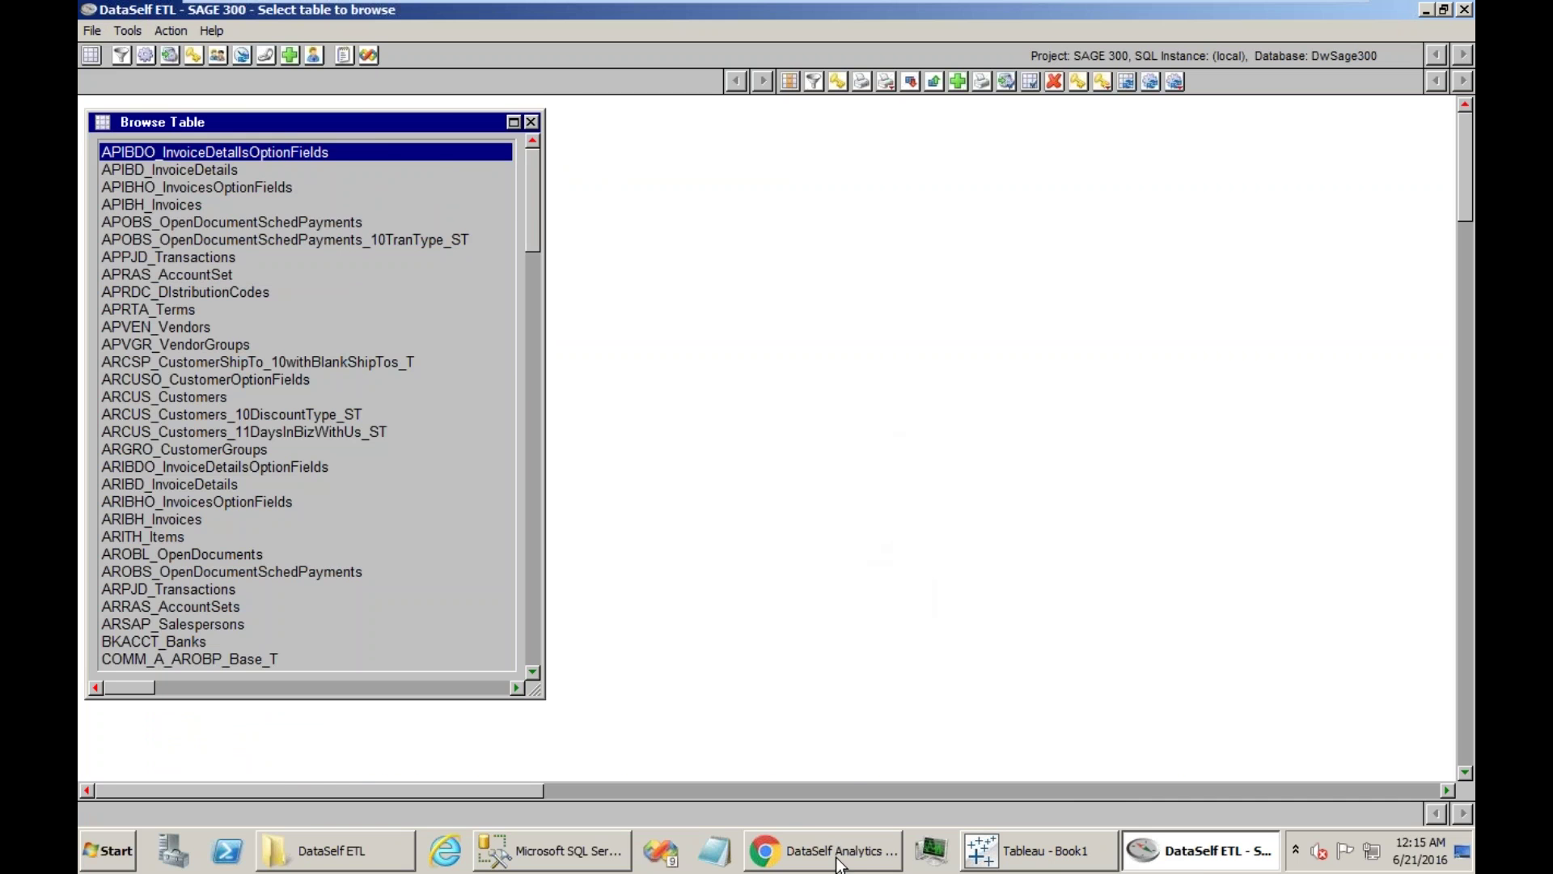
pyautogui.hotkey('alt', 'Tab')
# Search Google for 'back up tableau data' and open the Tableau Help page on backing up data
pyautogui.click(530, 14)
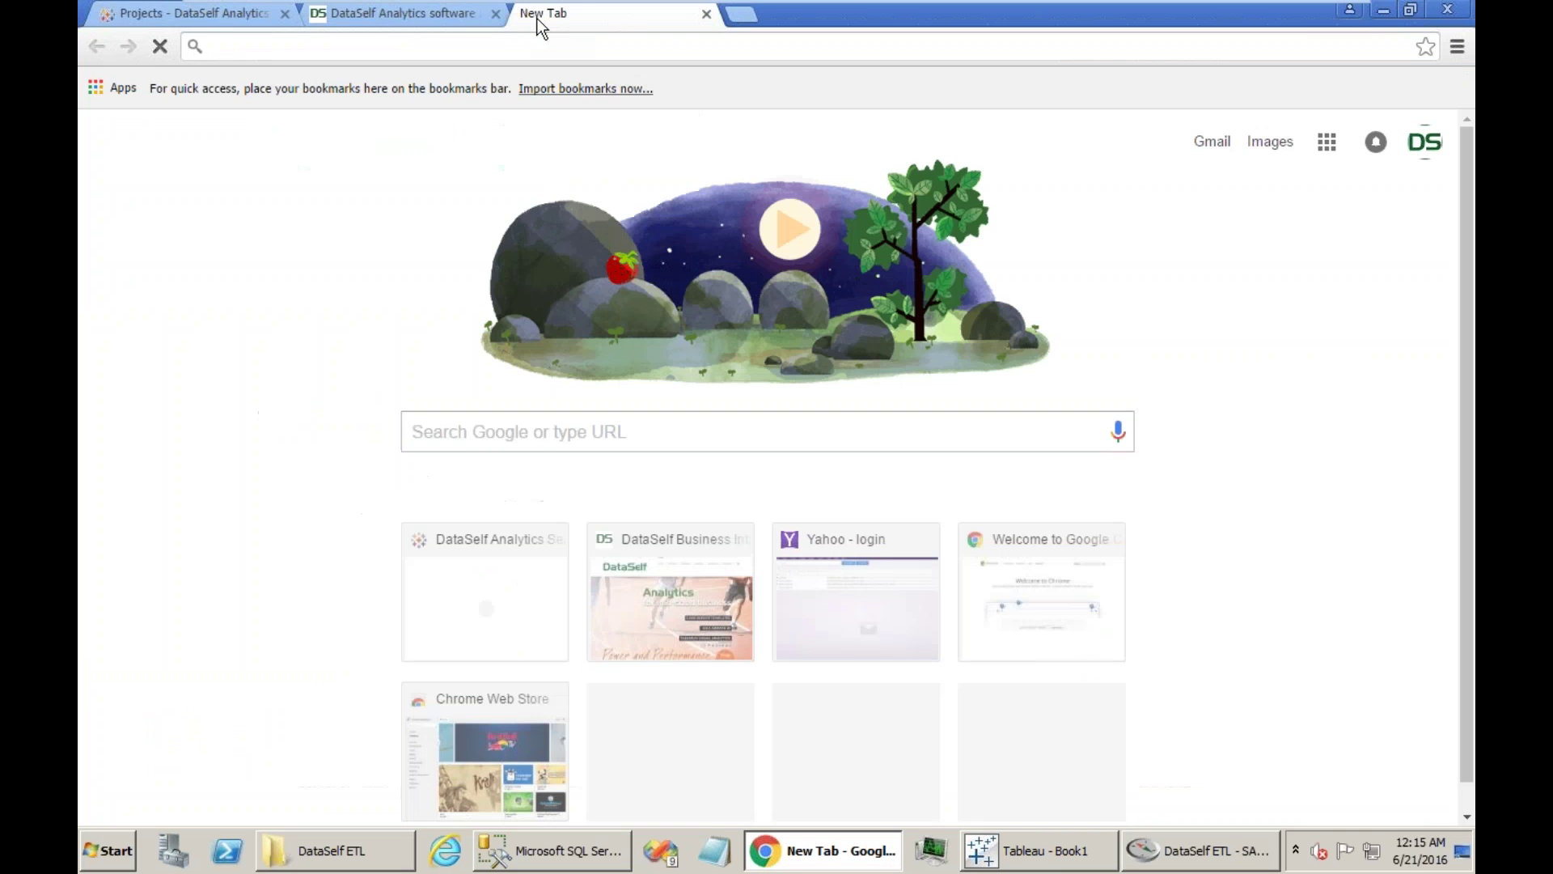
pyautogui.write('back')
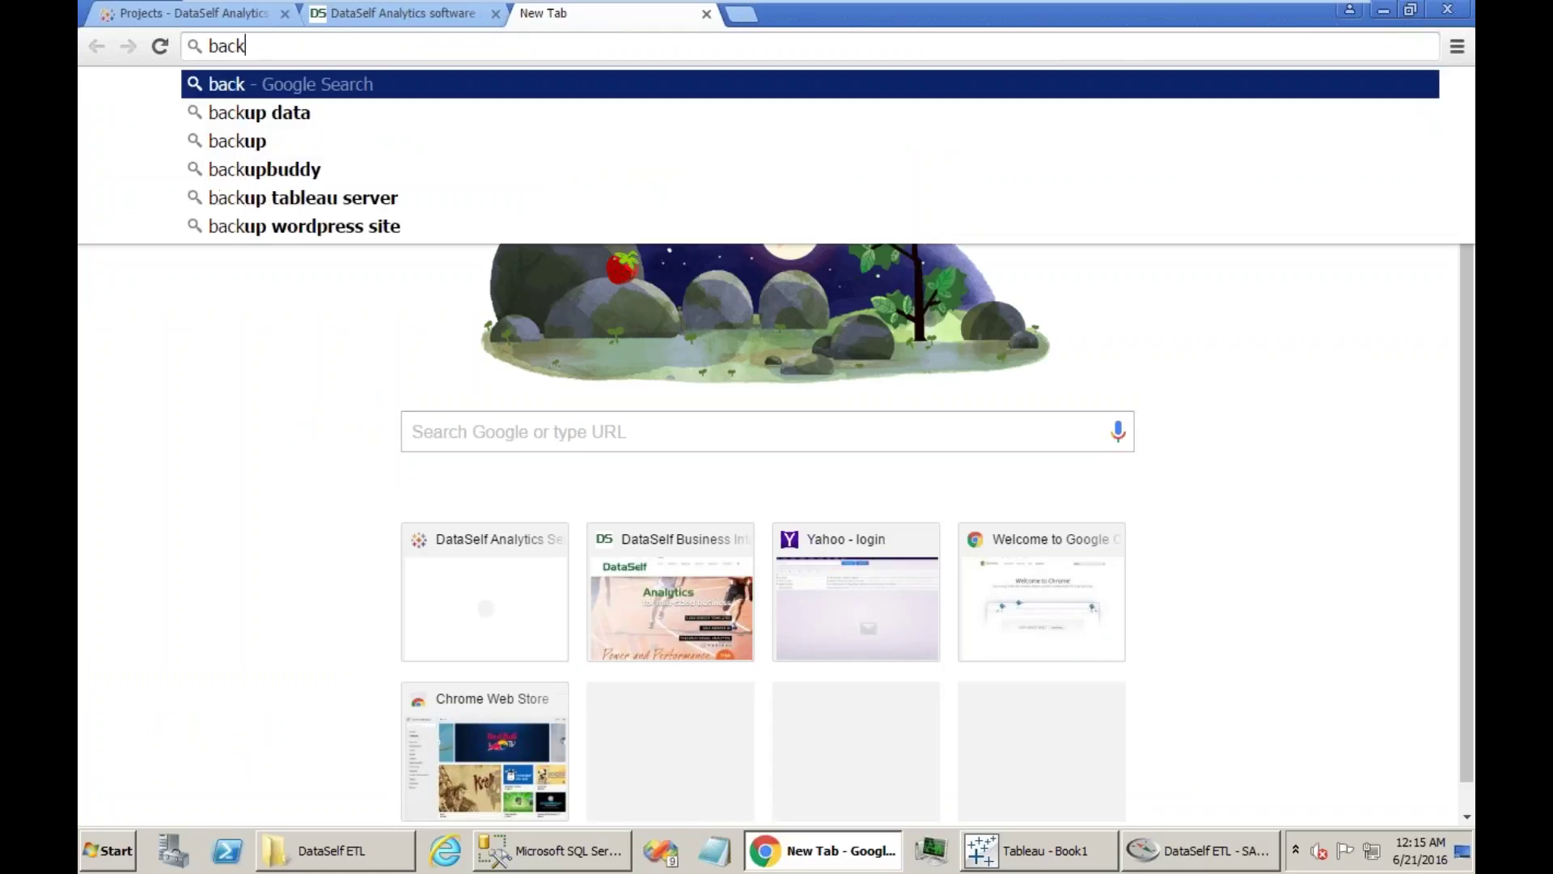
pyautogui.write(' up table')
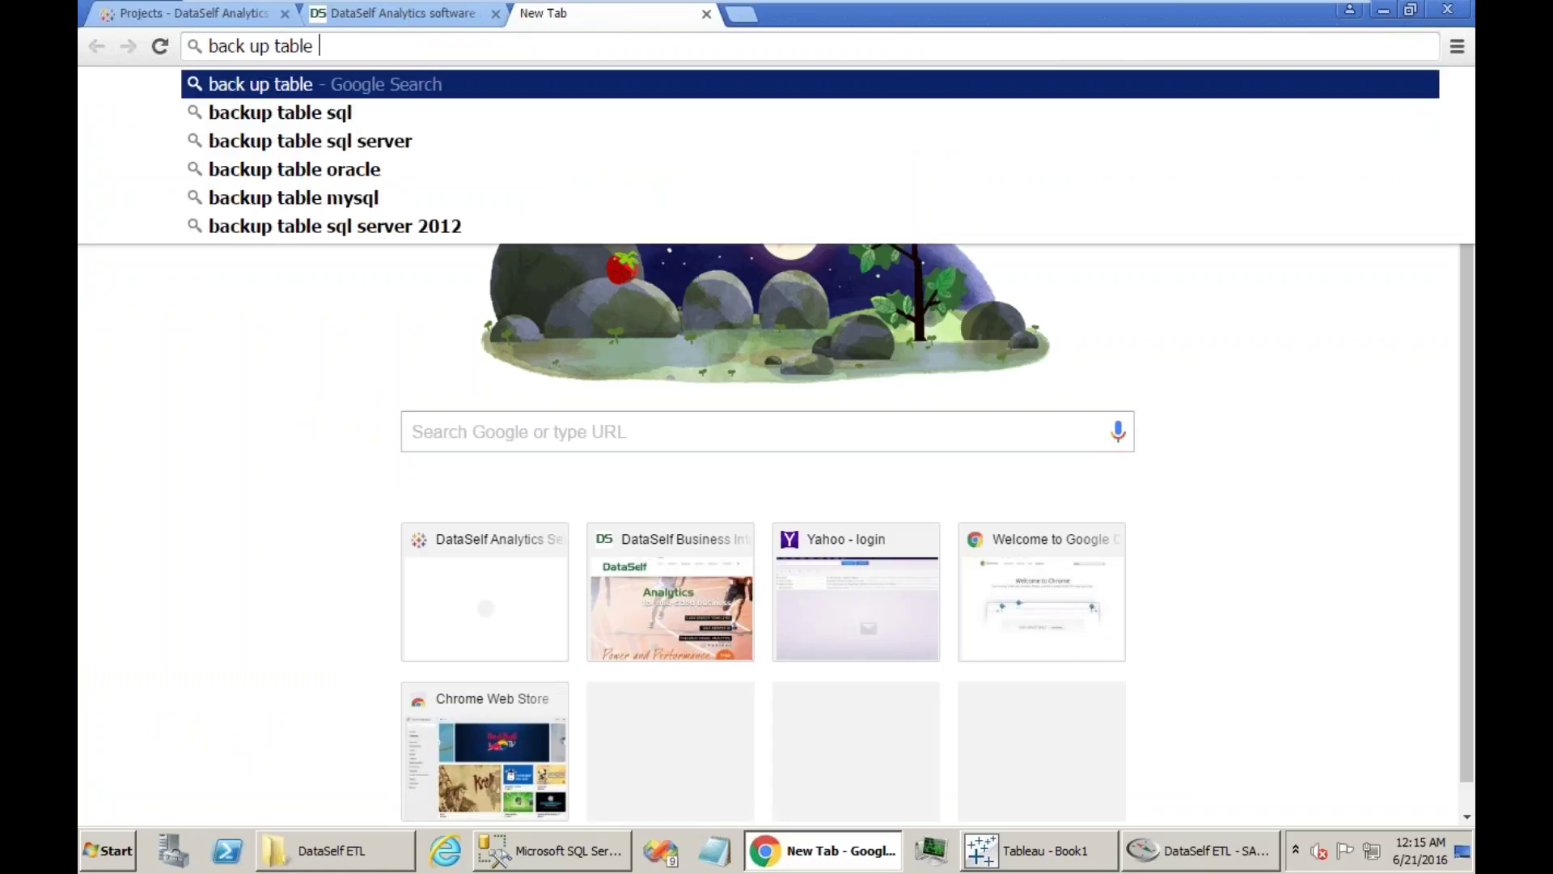
pyautogui.press('BackSpace')
pyautogui.write('eau')
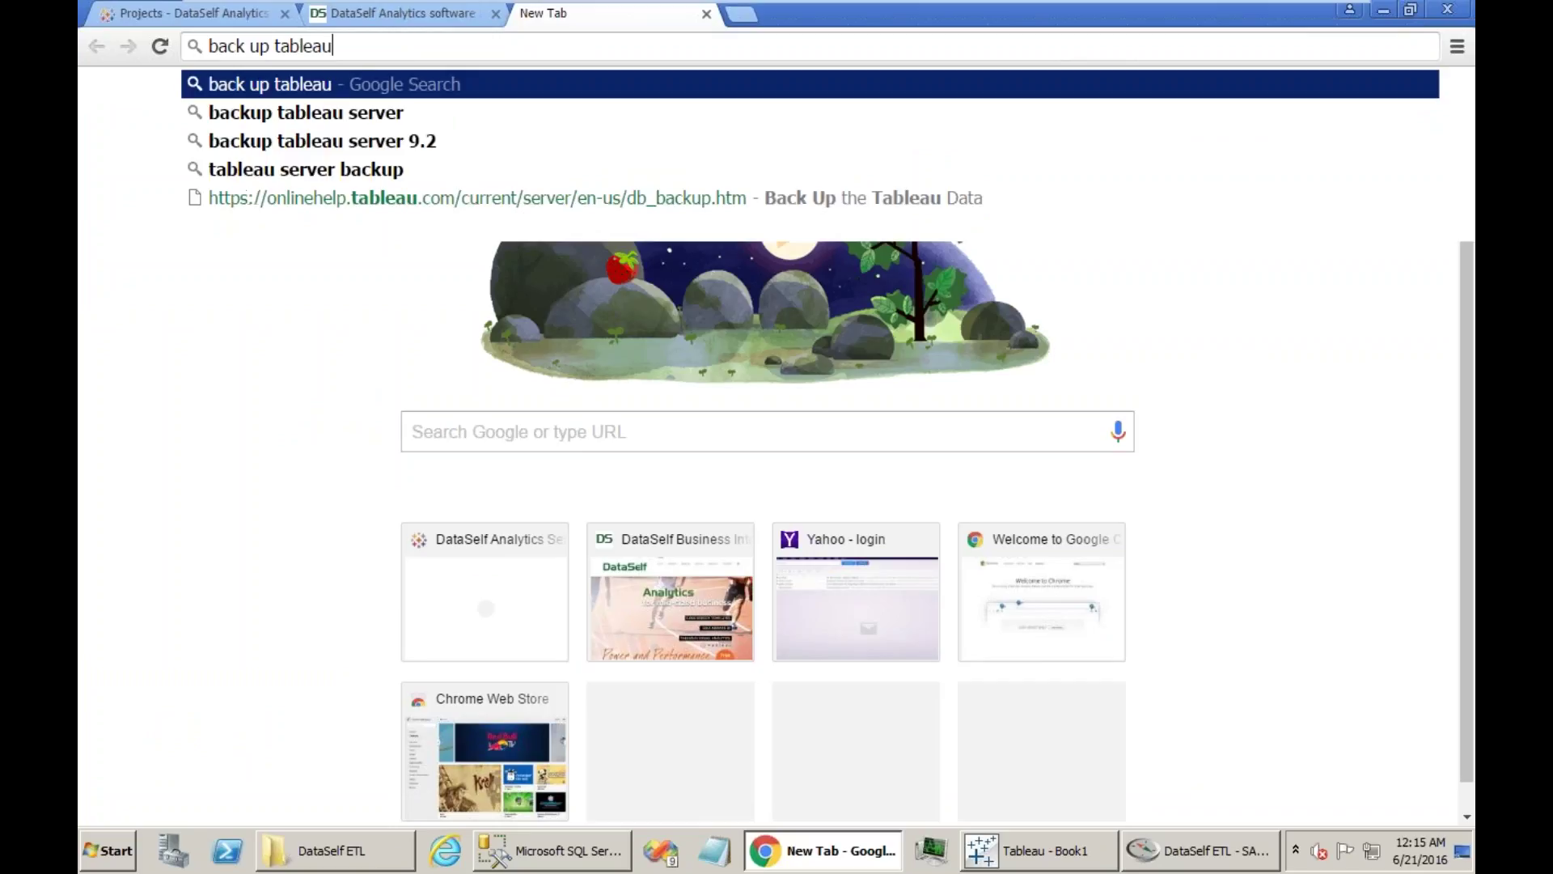
pyautogui.write(' datat')
pyautogui.press('Return')
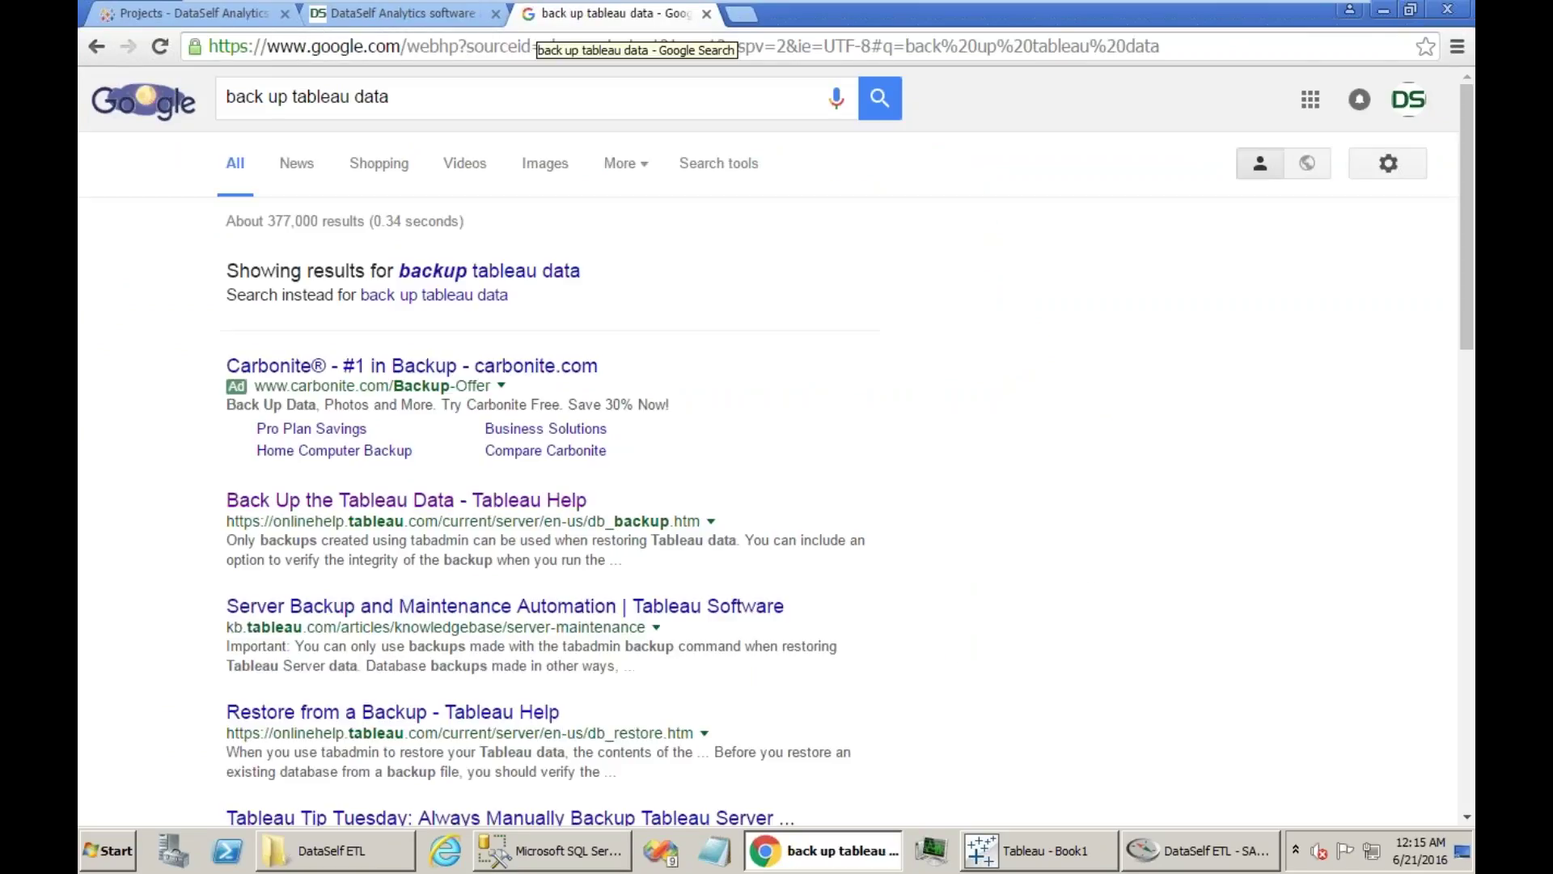
pyautogui.click(386, 502)
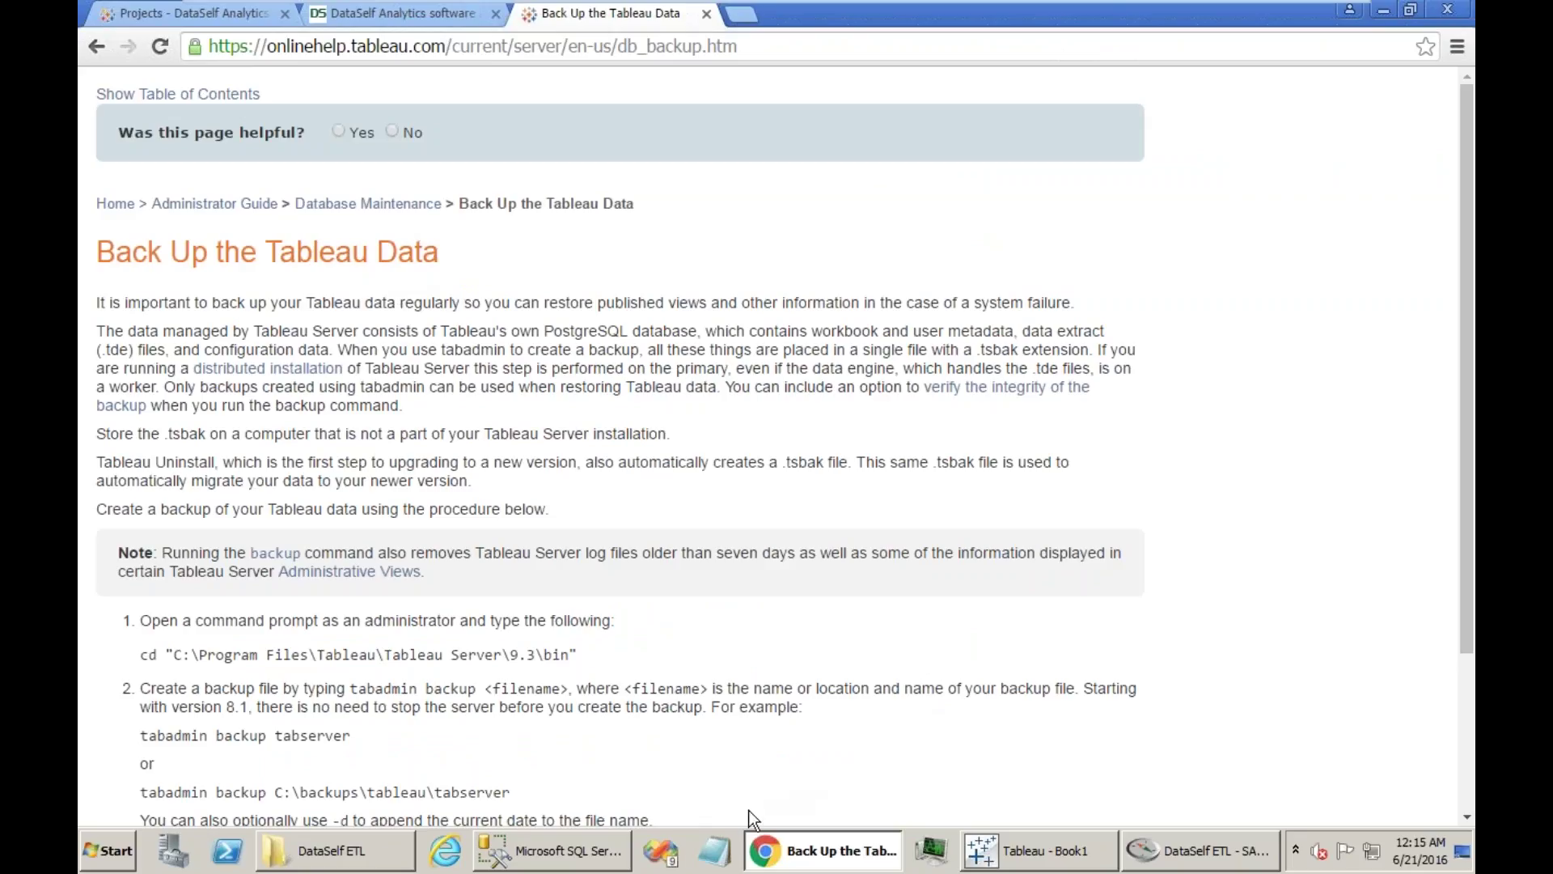
# Return to the DataSelf architecture page, check Tableau Desktop, then come back to Chrome
pyautogui.click(342, 12)
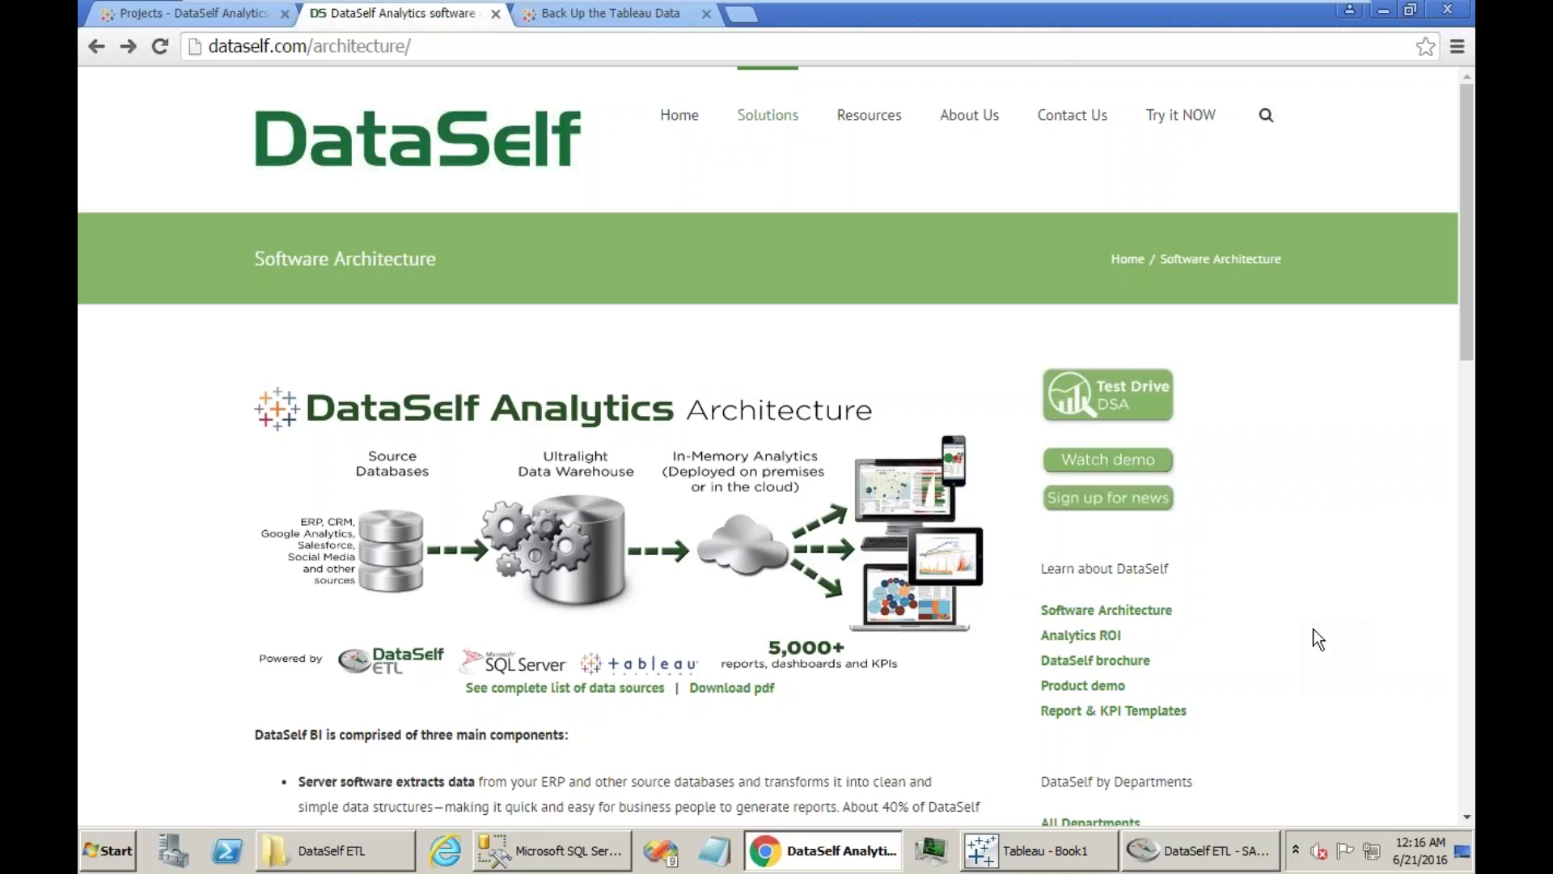
pyautogui.click(1035, 853)
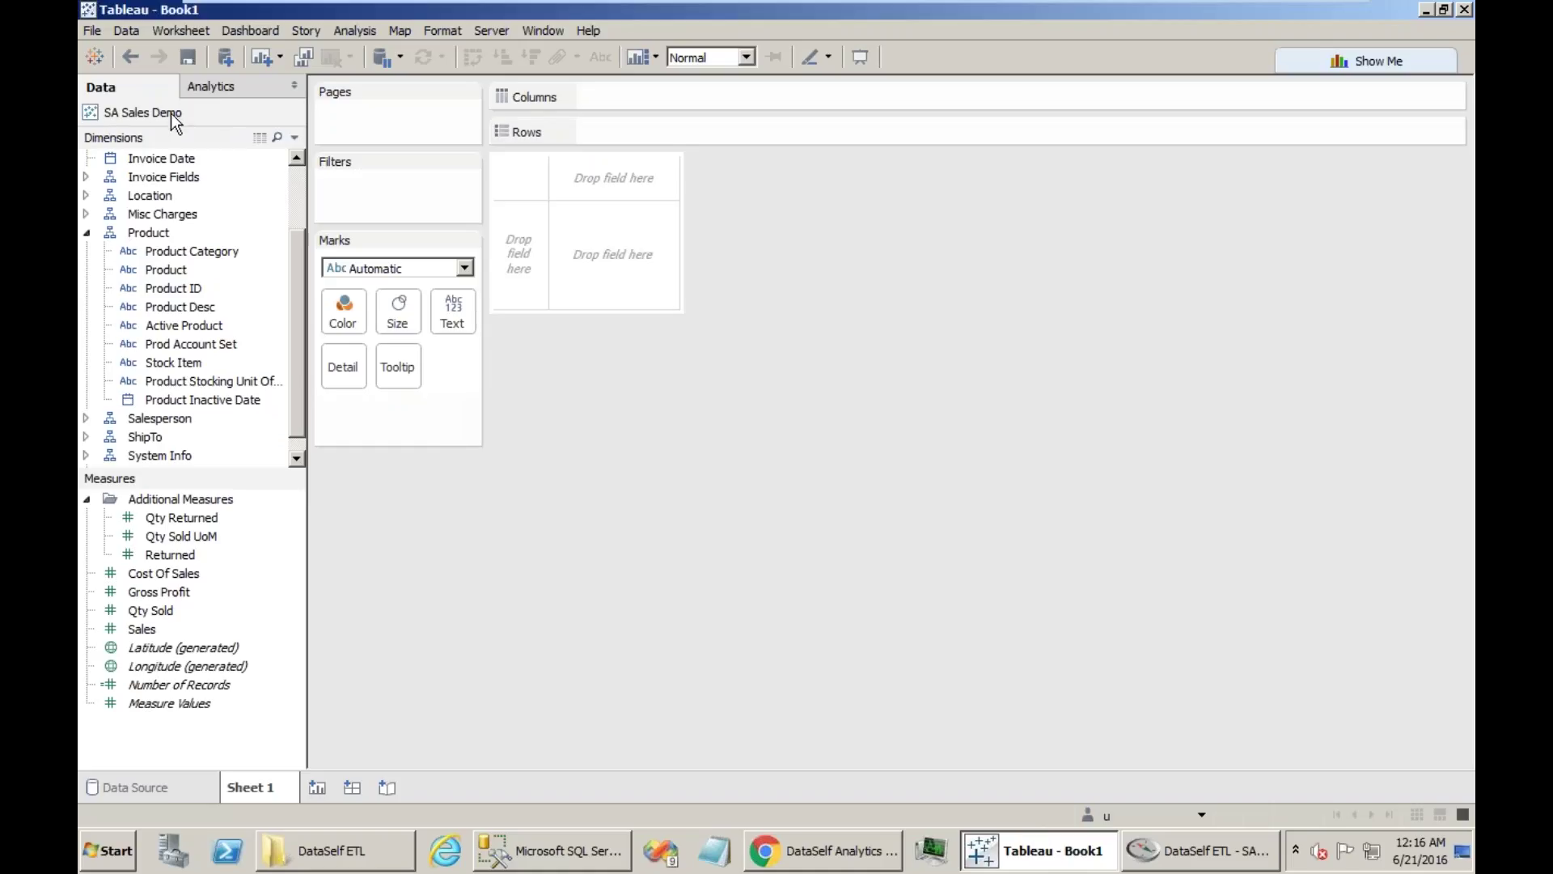
pyautogui.click(791, 851)
# Open the SA Sales Demo data source from the DataSelf Analytics server's data sources list
pyautogui.click(220, 14)
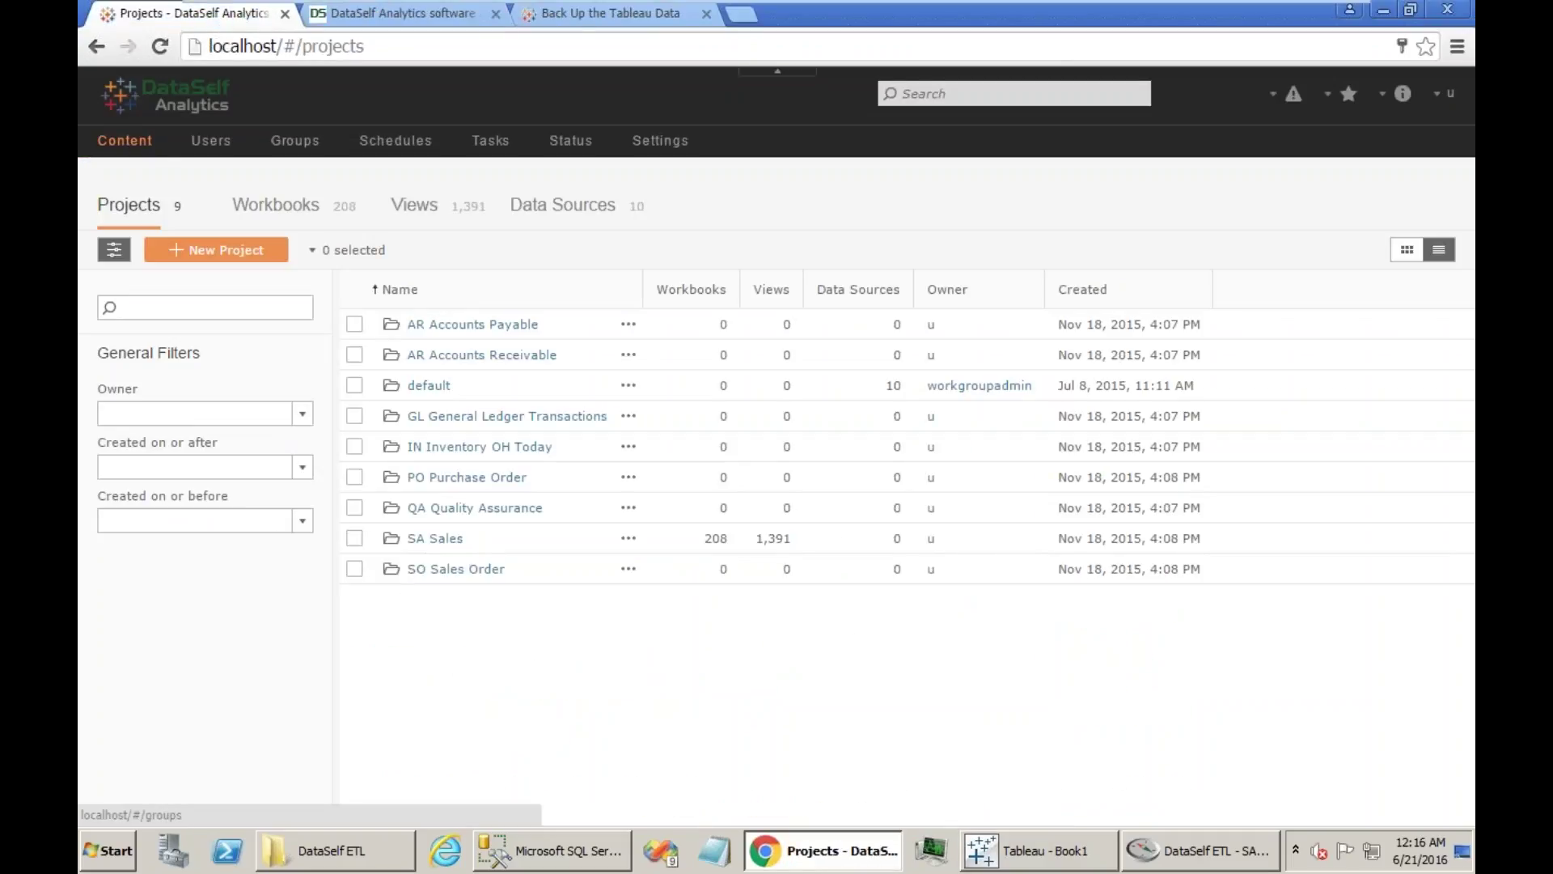
pyautogui.click(572, 216)
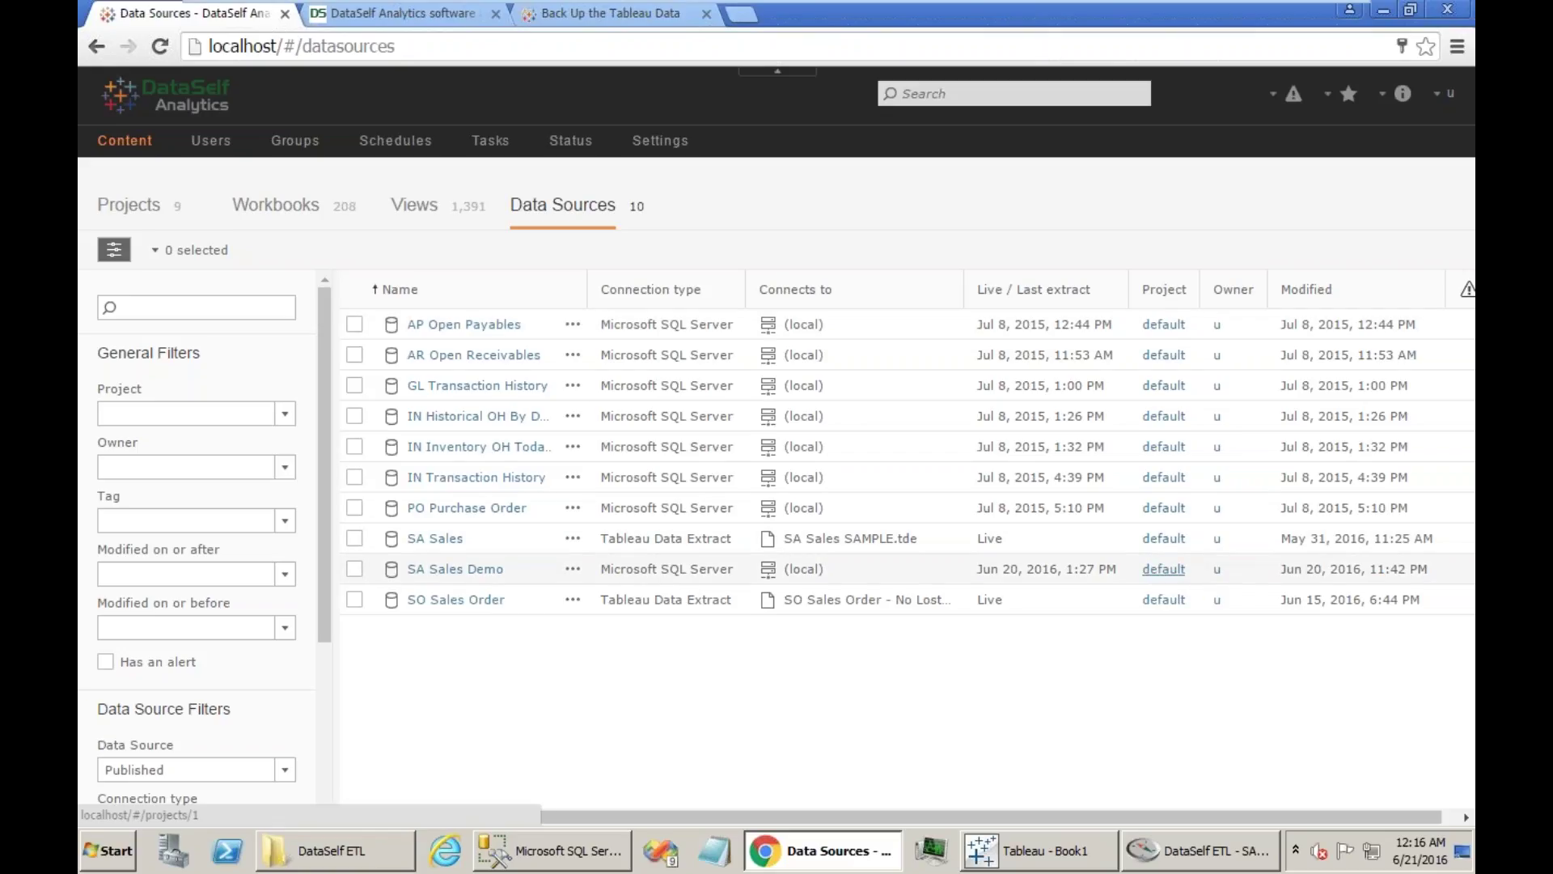
pyautogui.click(456, 568)
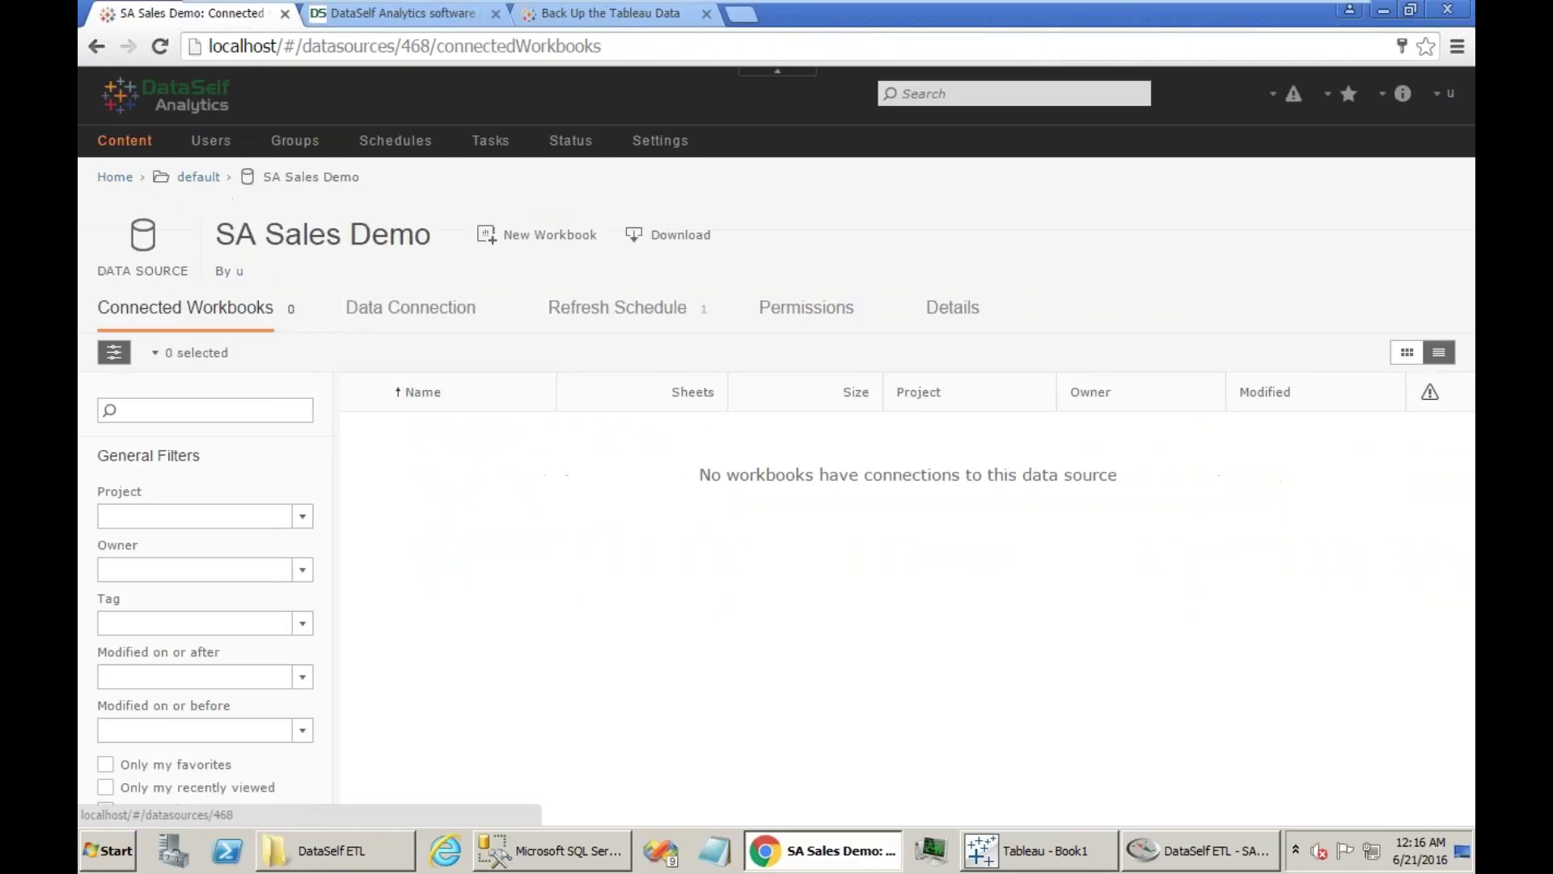
# Review the SA Sales Demo connection details, refresh schedule and permissions
pyautogui.click(401, 309)
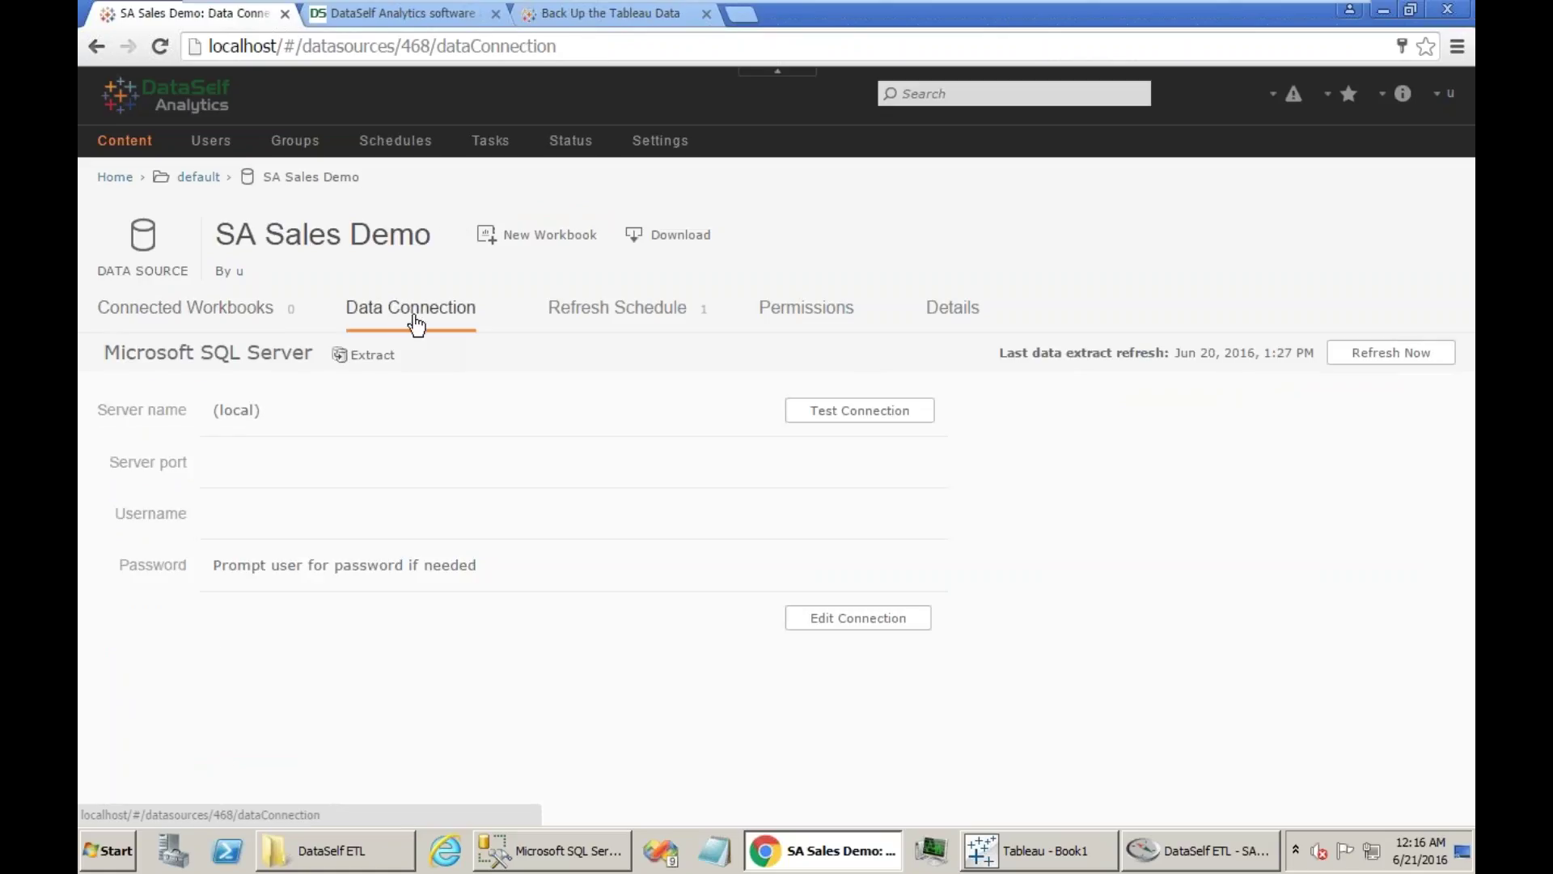
pyautogui.click(603, 320)
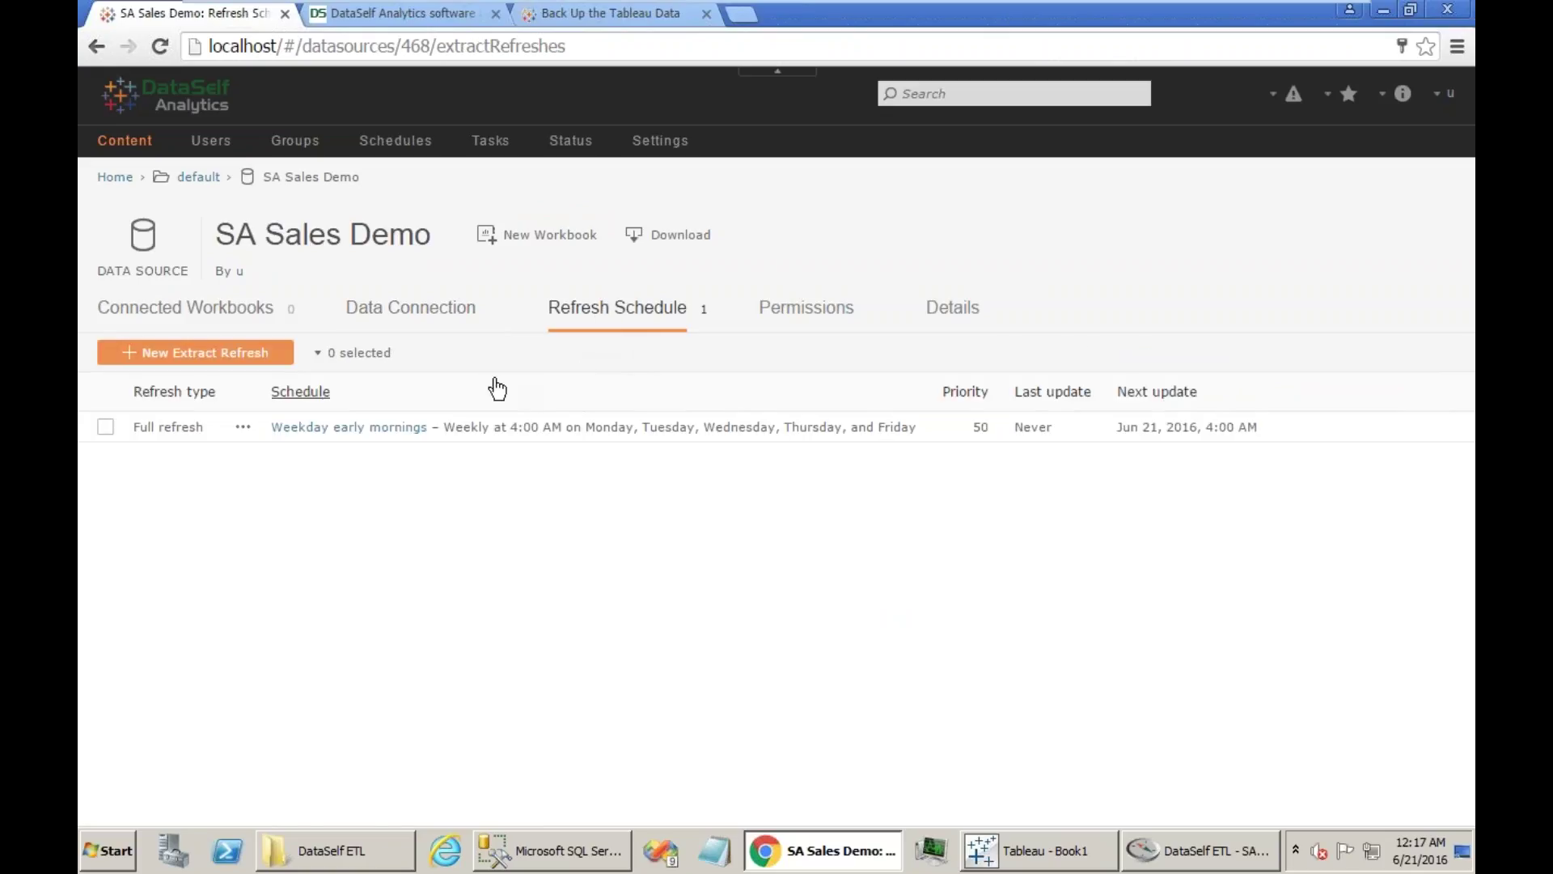
pyautogui.click(808, 318)
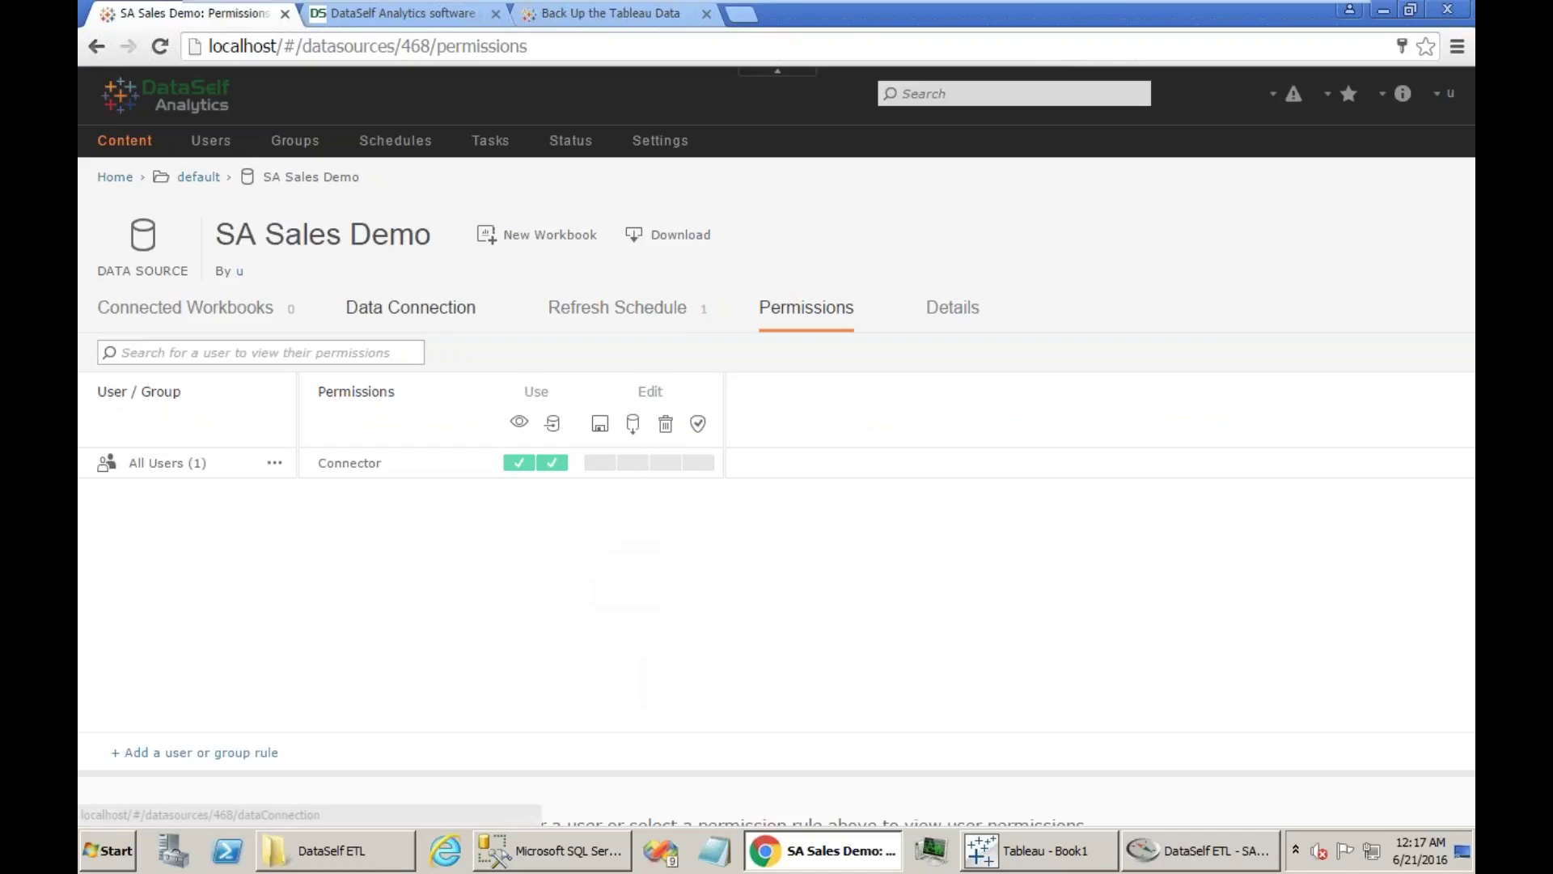
pyautogui.click(453, 317)
pyautogui.click(631, 321)
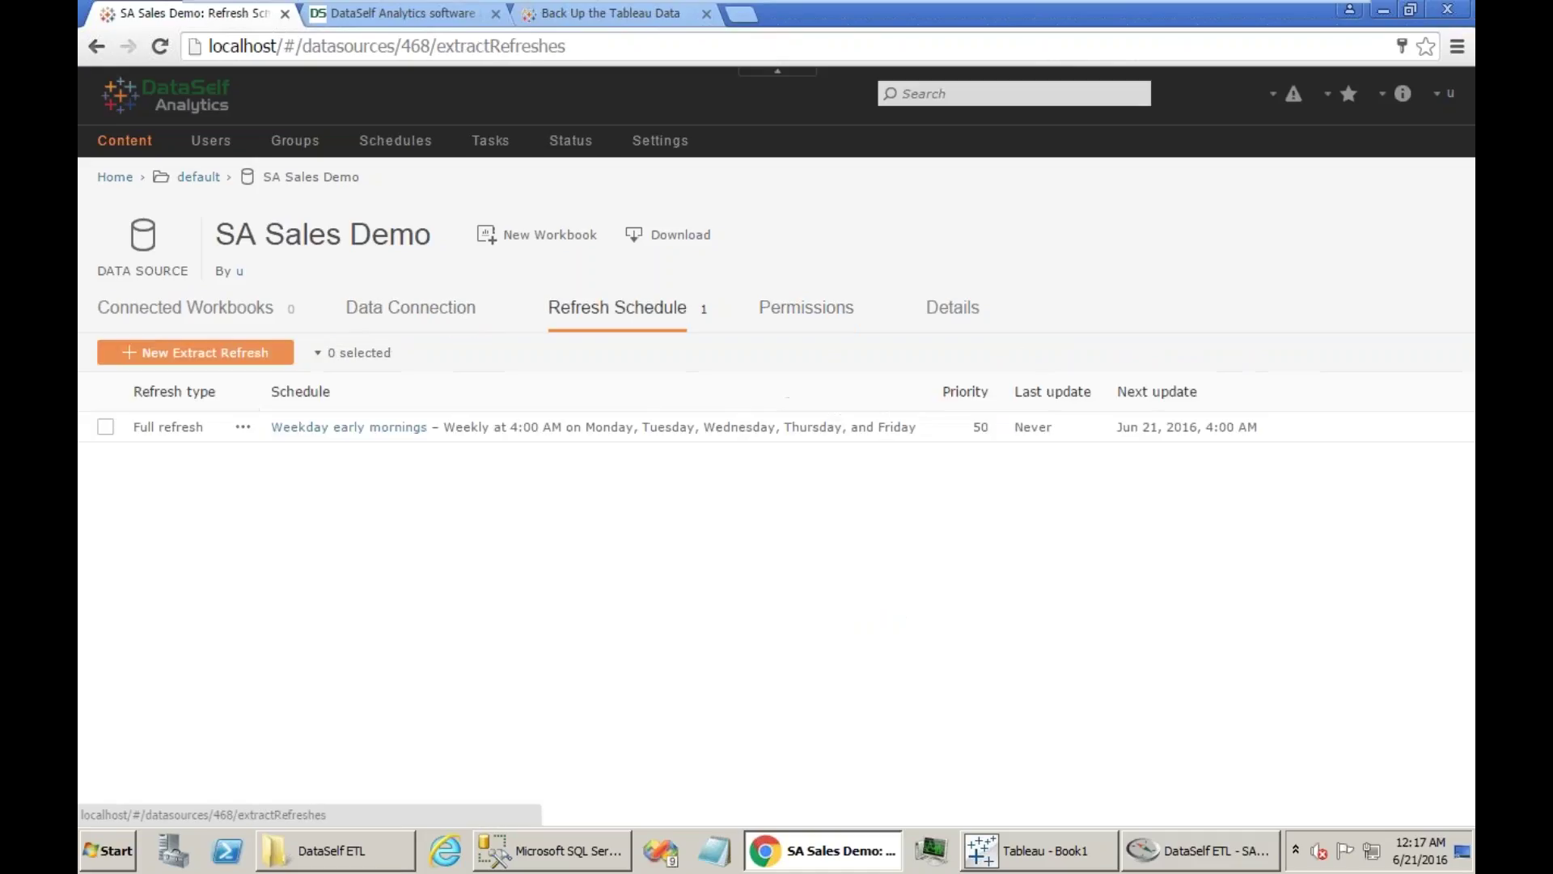
pyautogui.click(804, 312)
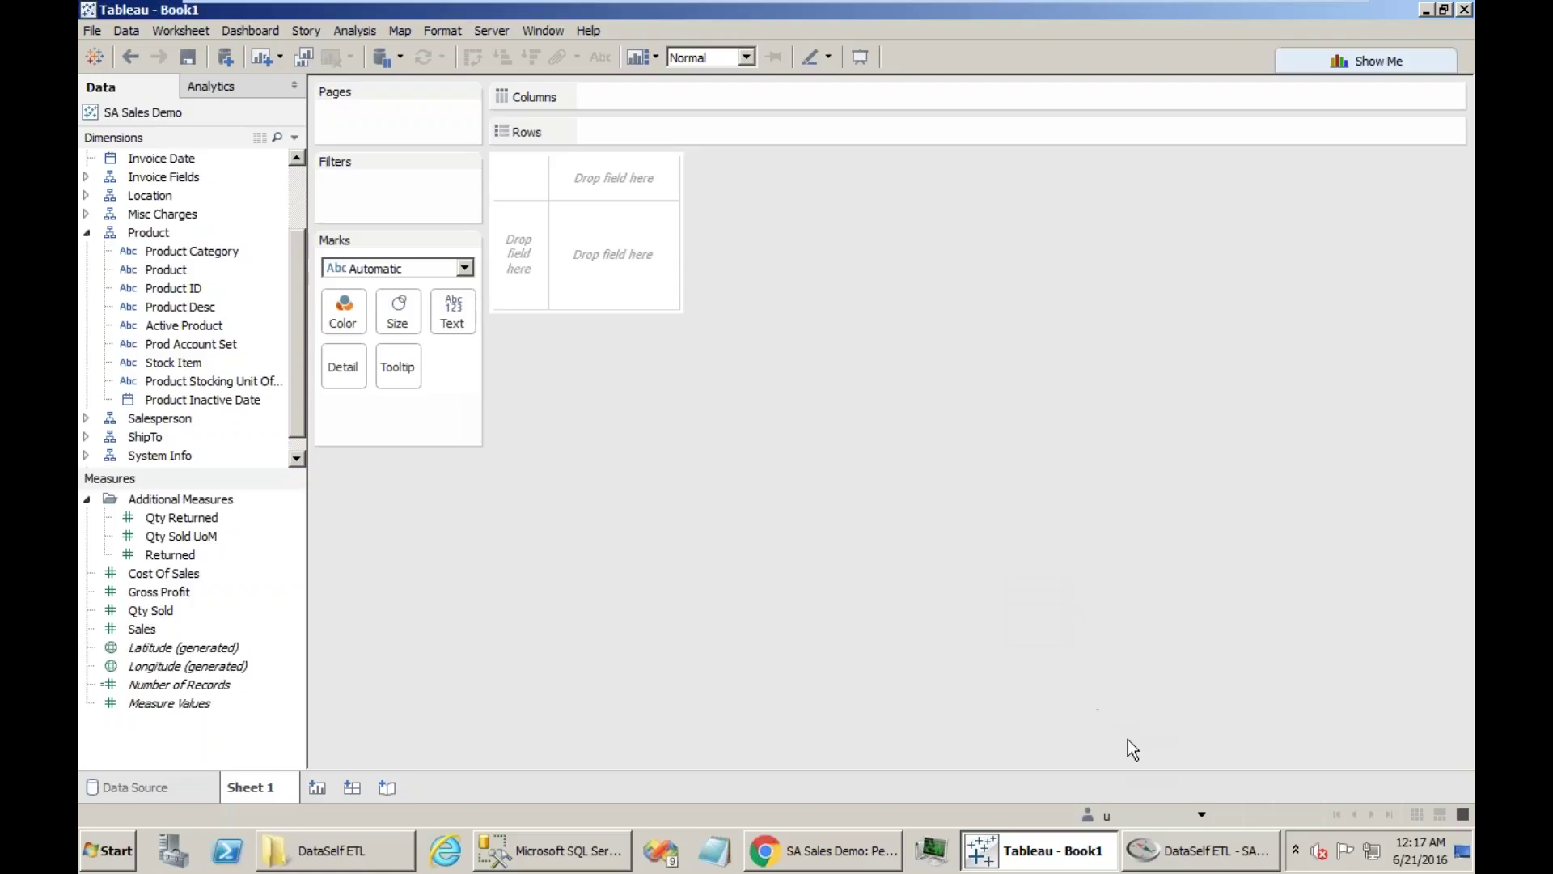
# In DataSelf ETL, page down the Browse Table list and select ICCATG_ProductCategories
pyautogui.click(1195, 851)
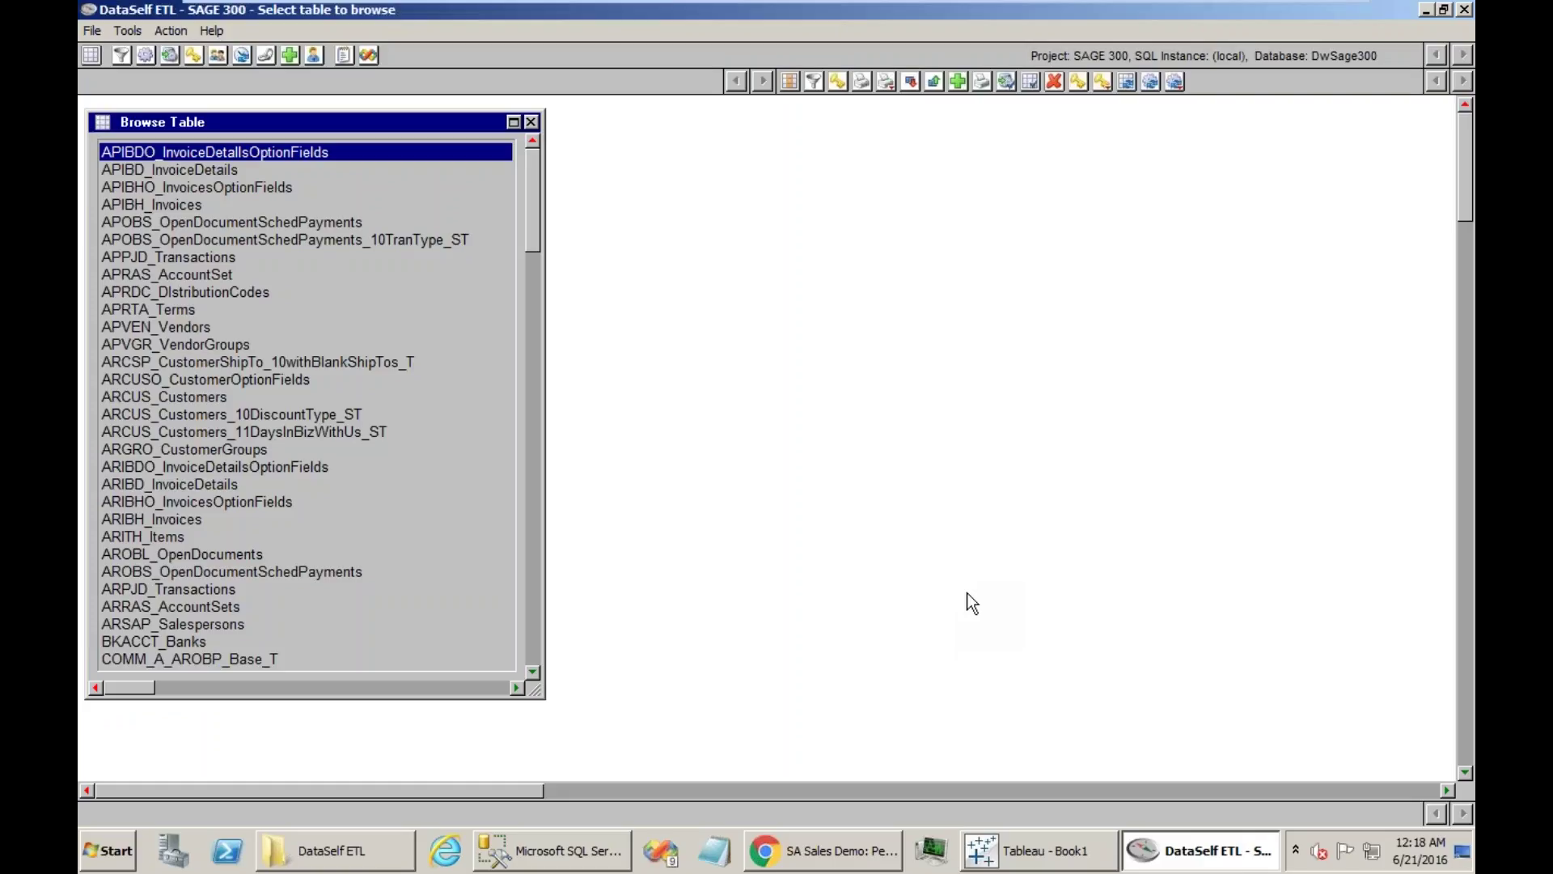
pyautogui.click(529, 603)
pyautogui.click(529, 603)
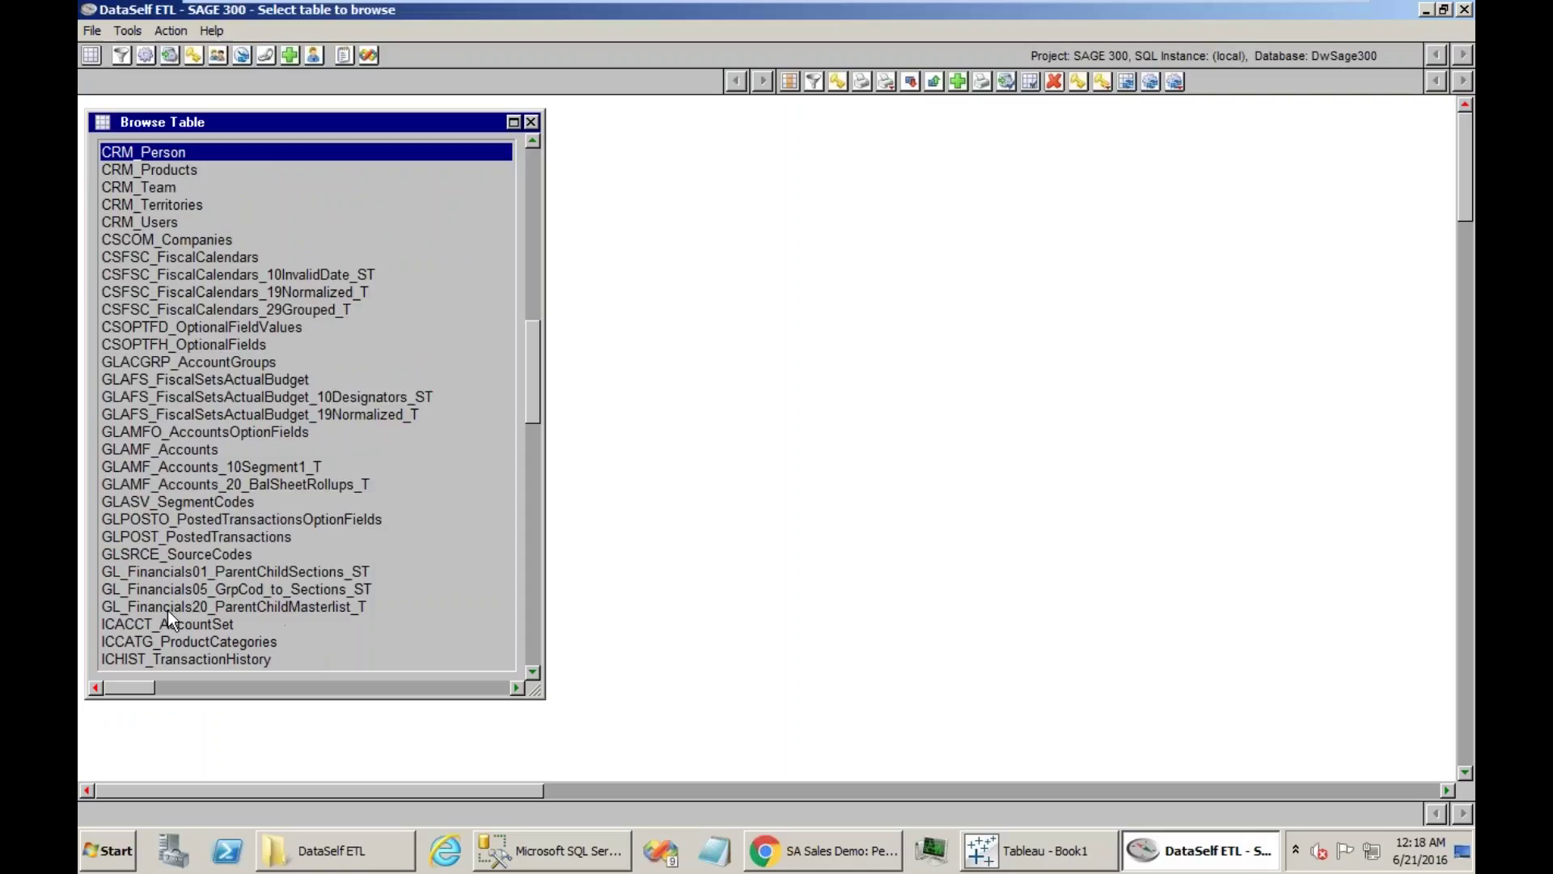
pyautogui.click(123, 641)
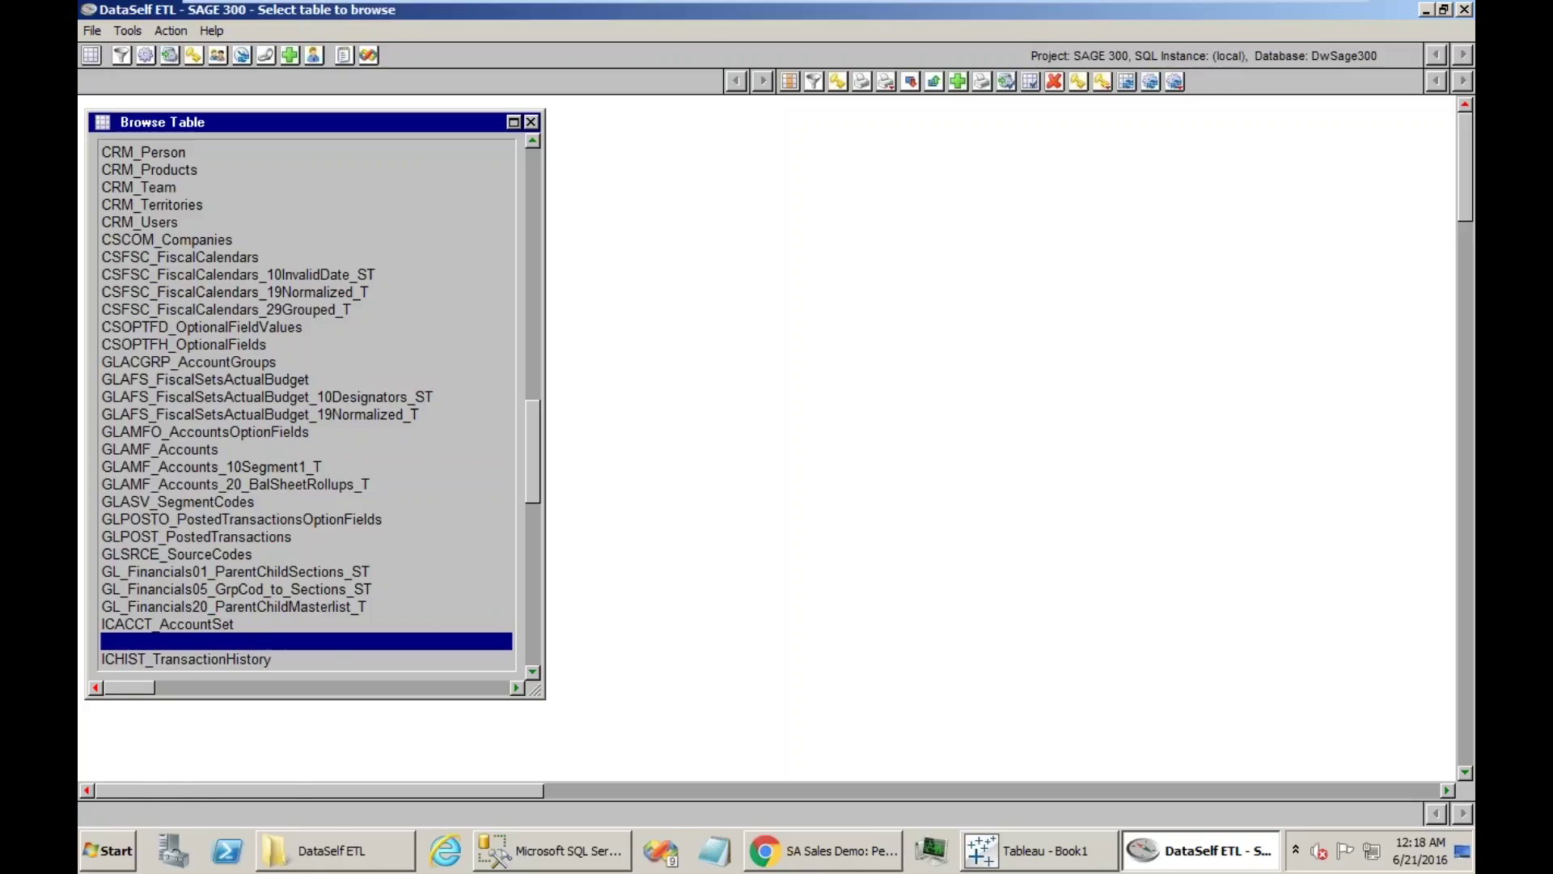
pyautogui.rightClick(123, 641)
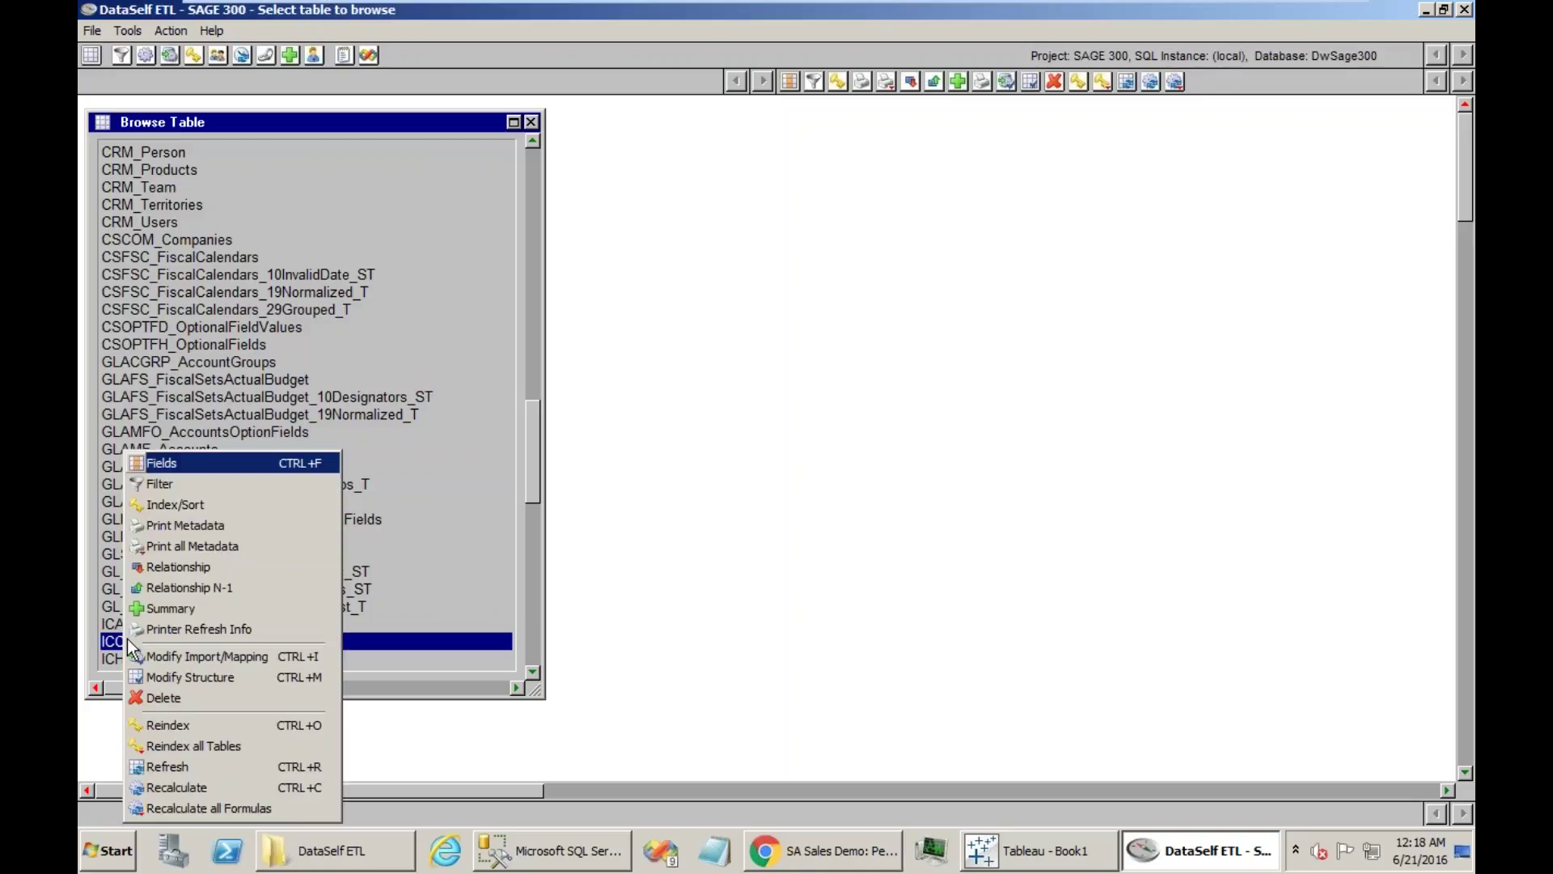
# Open the ICCATG_ProductCategories field list, confirming REVENUACCT exists but no return account field
pyautogui.click(205, 462)
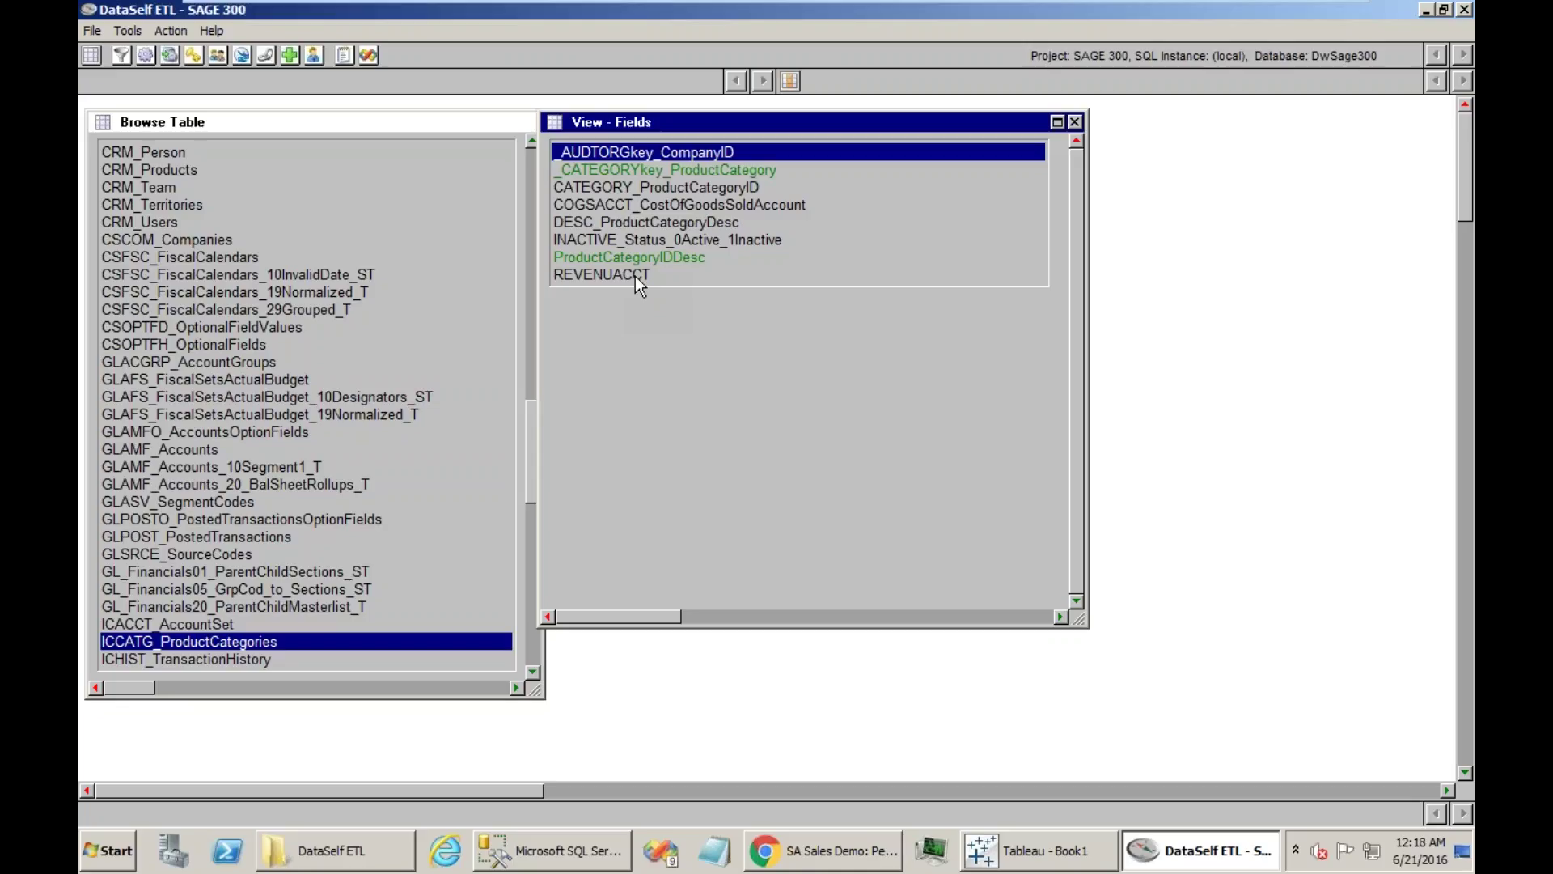
pyautogui.click(395, 123)
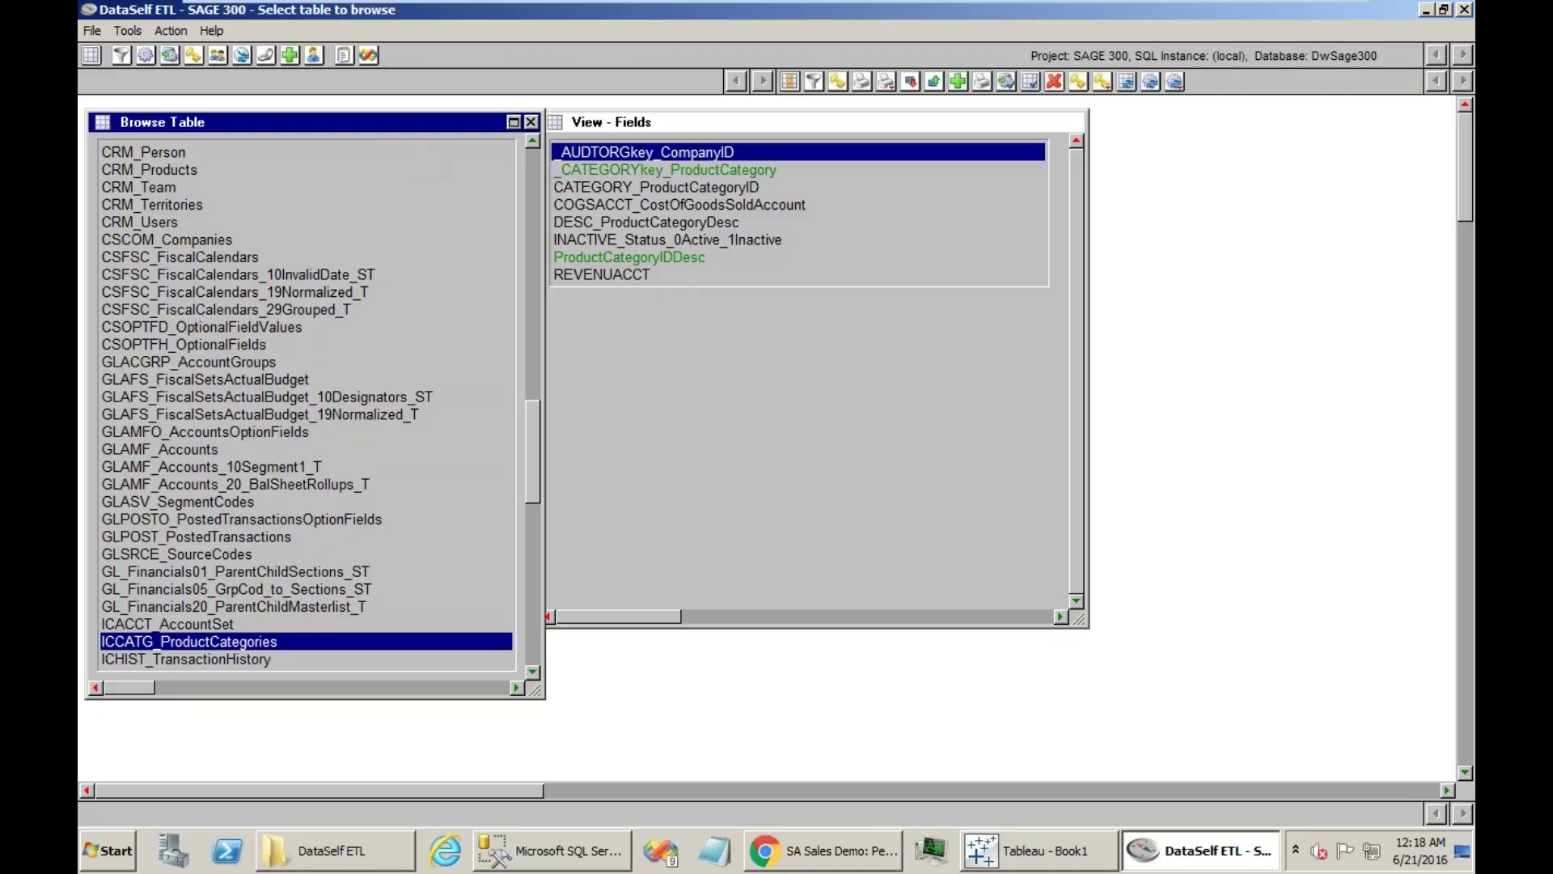
pyautogui.click(610, 123)
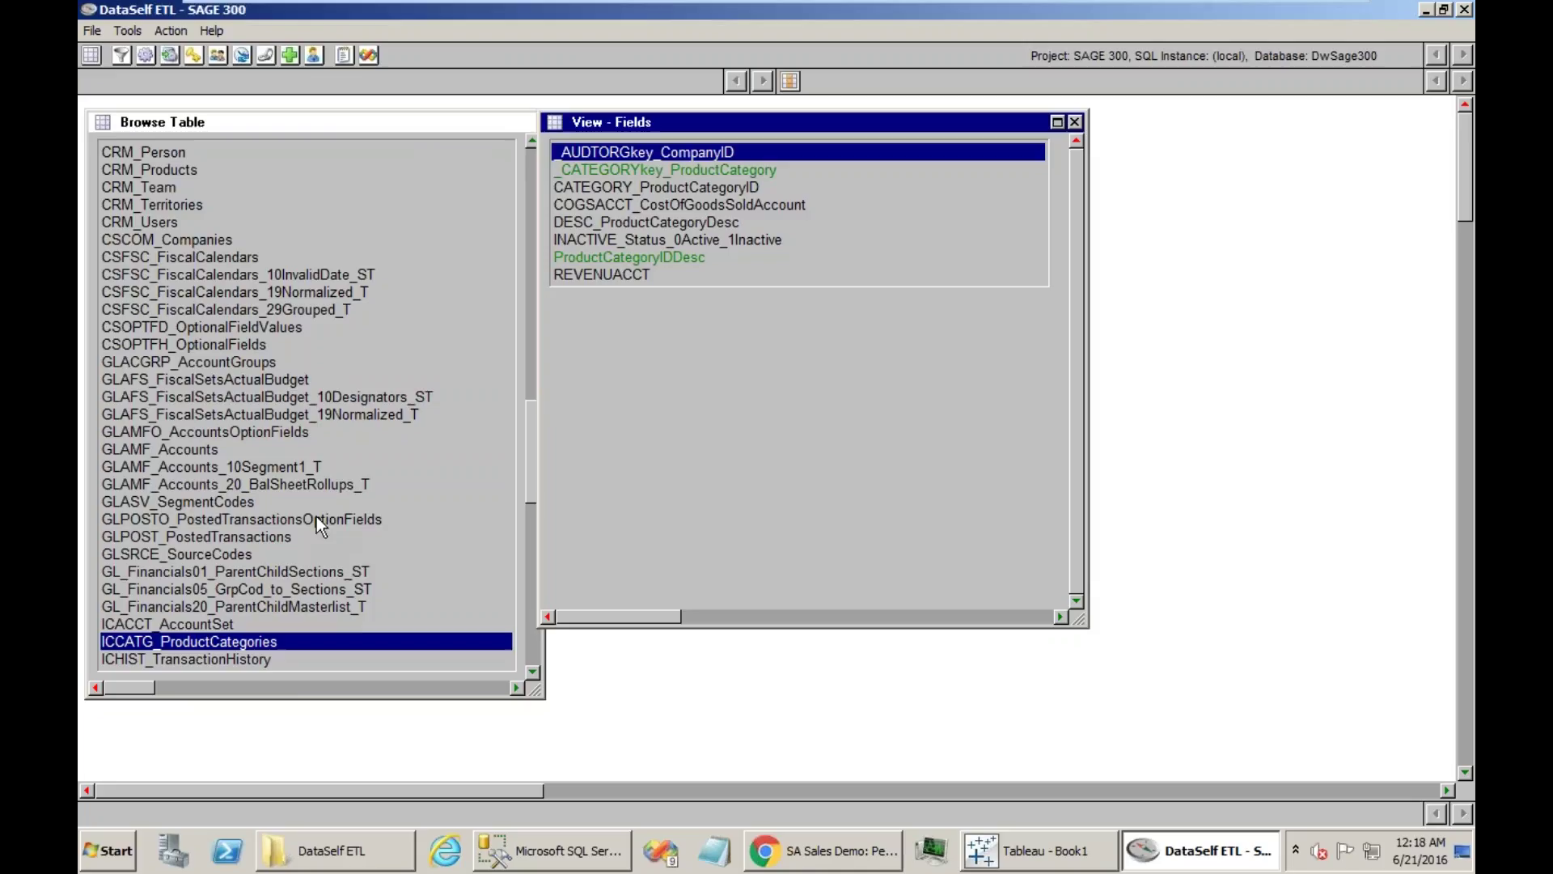
pyautogui.rightClick(226, 642)
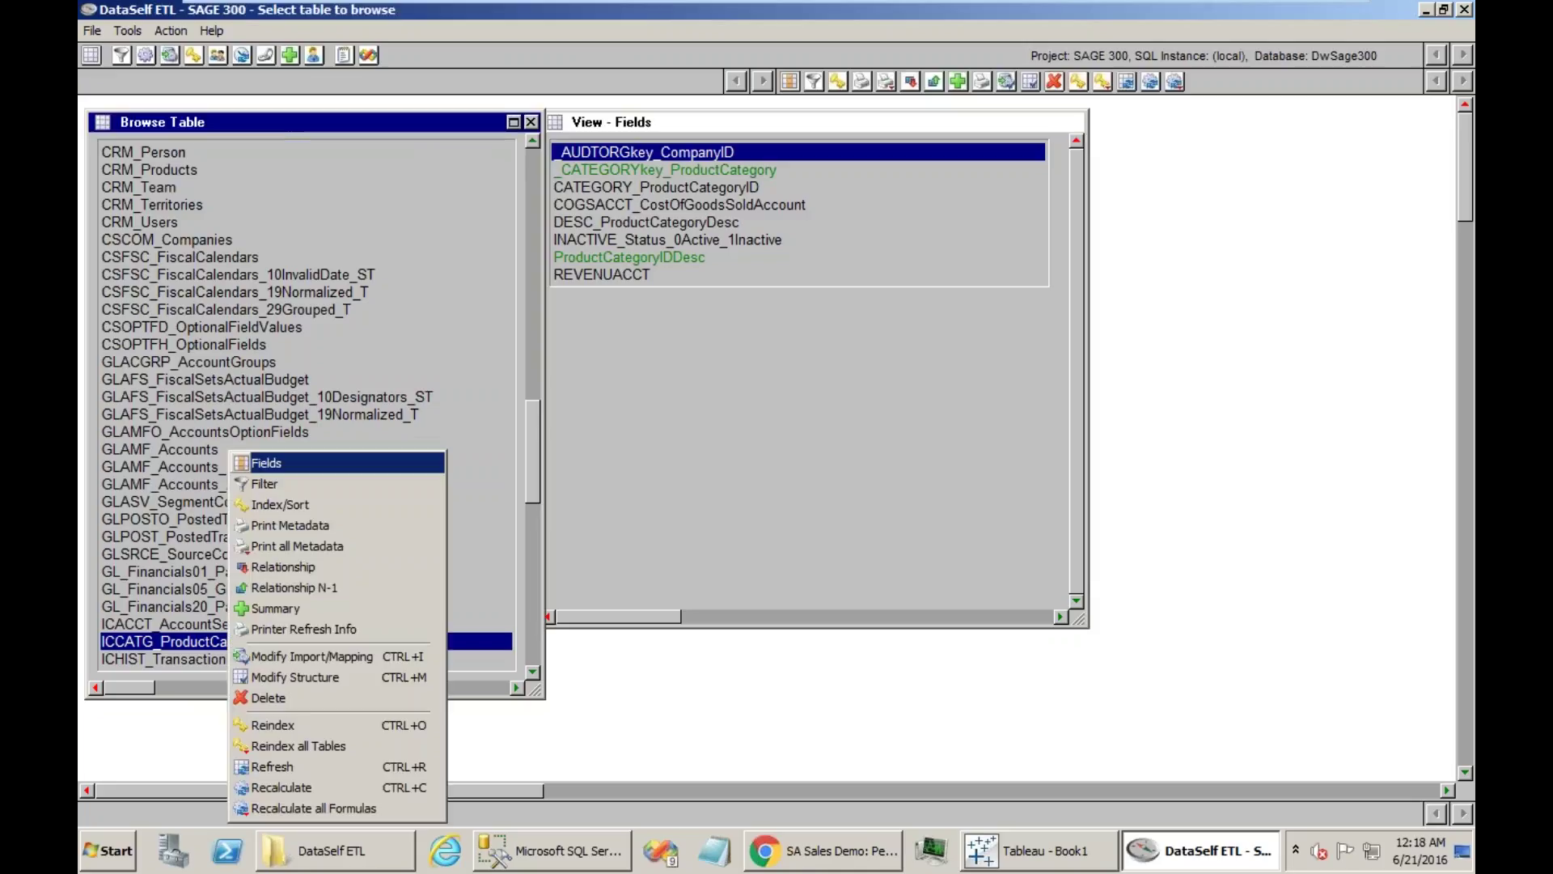
# Add RETURNACCT to the ICCATG_ProductCategories import mapping and re-import the table
pyautogui.click(293, 656)
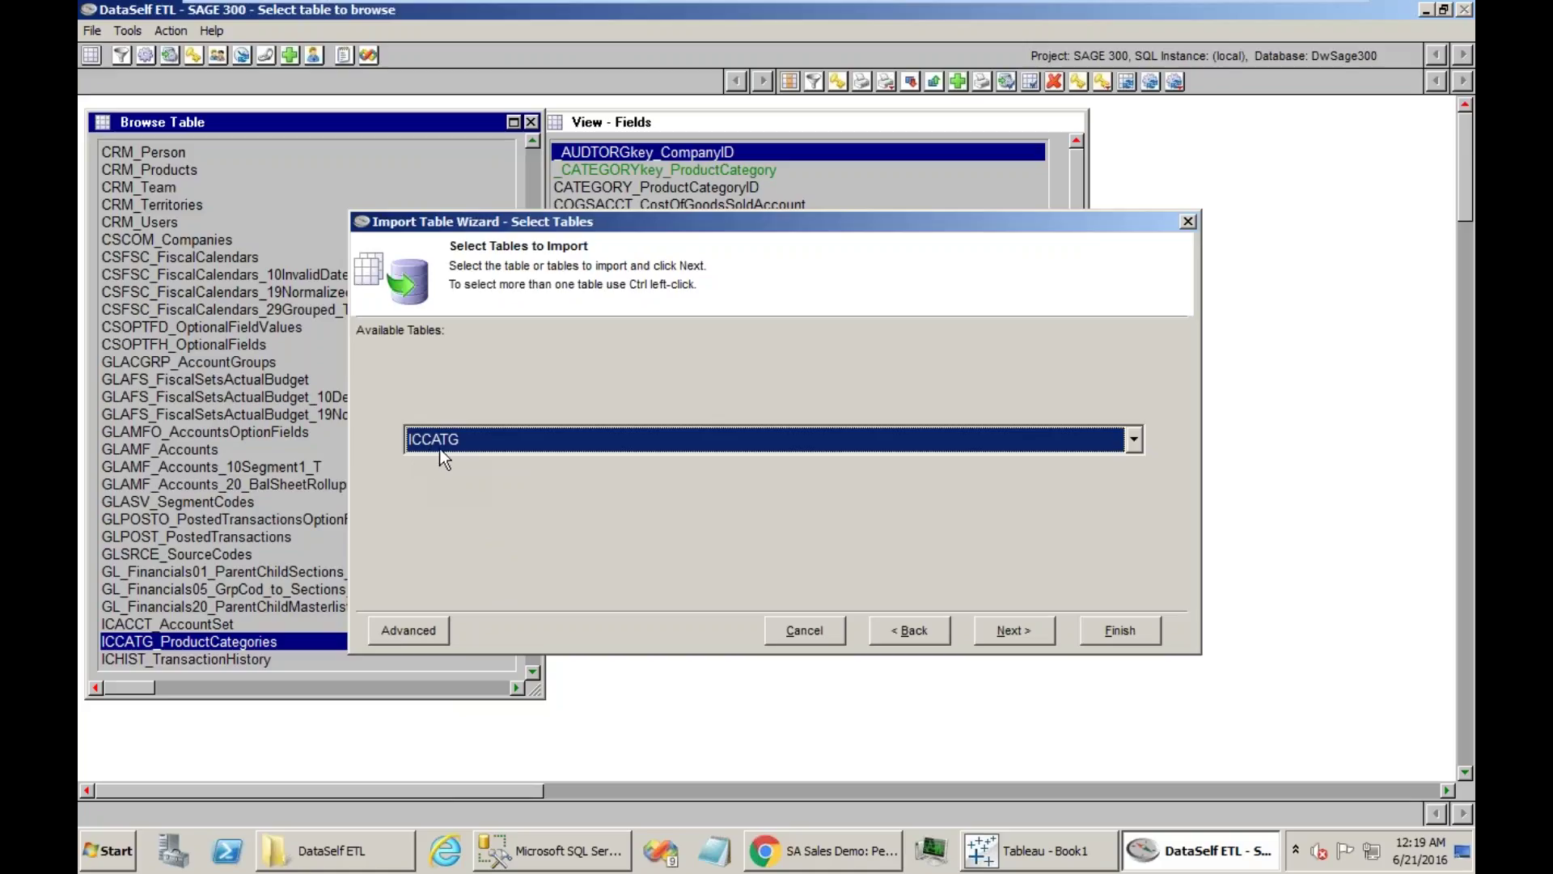
pyautogui.click(980, 630)
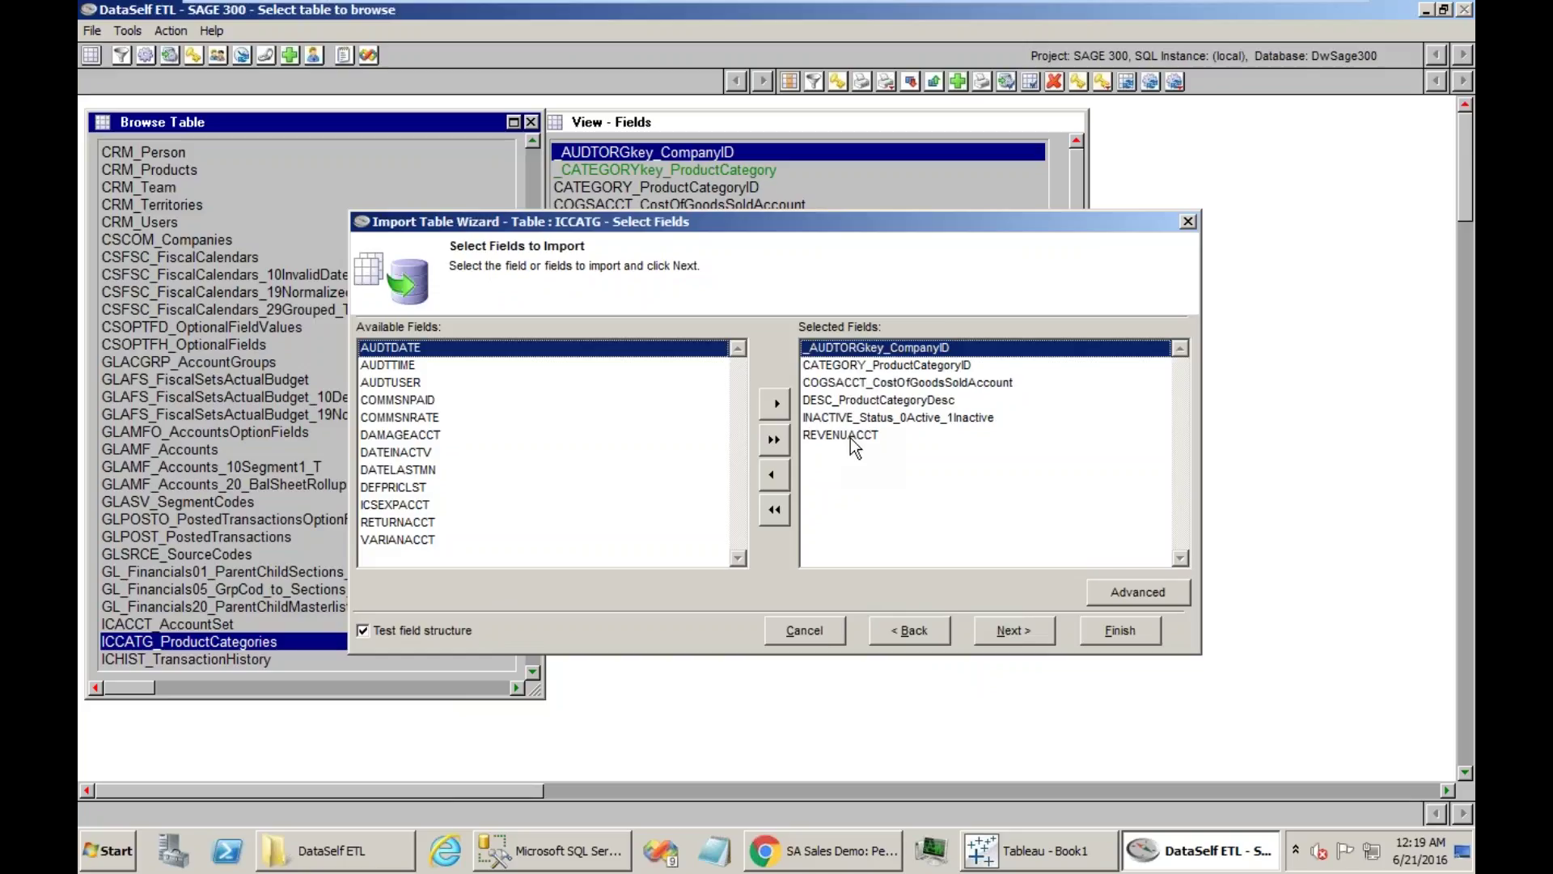
pyautogui.moveTo(838, 230); pyautogui.dragTo(813, 357)
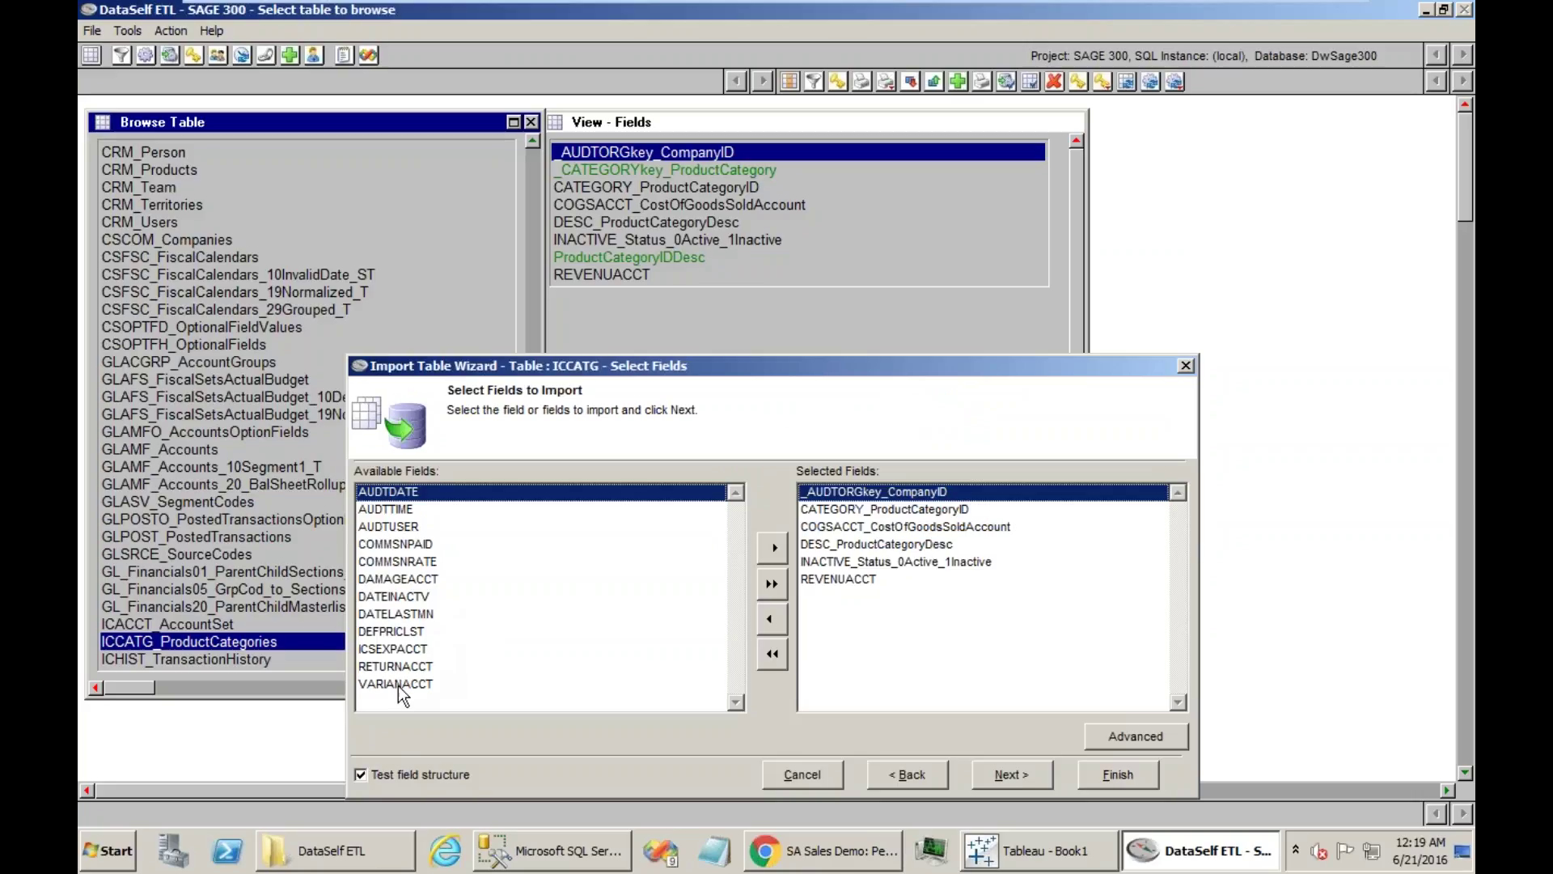
pyautogui.click(380, 668)
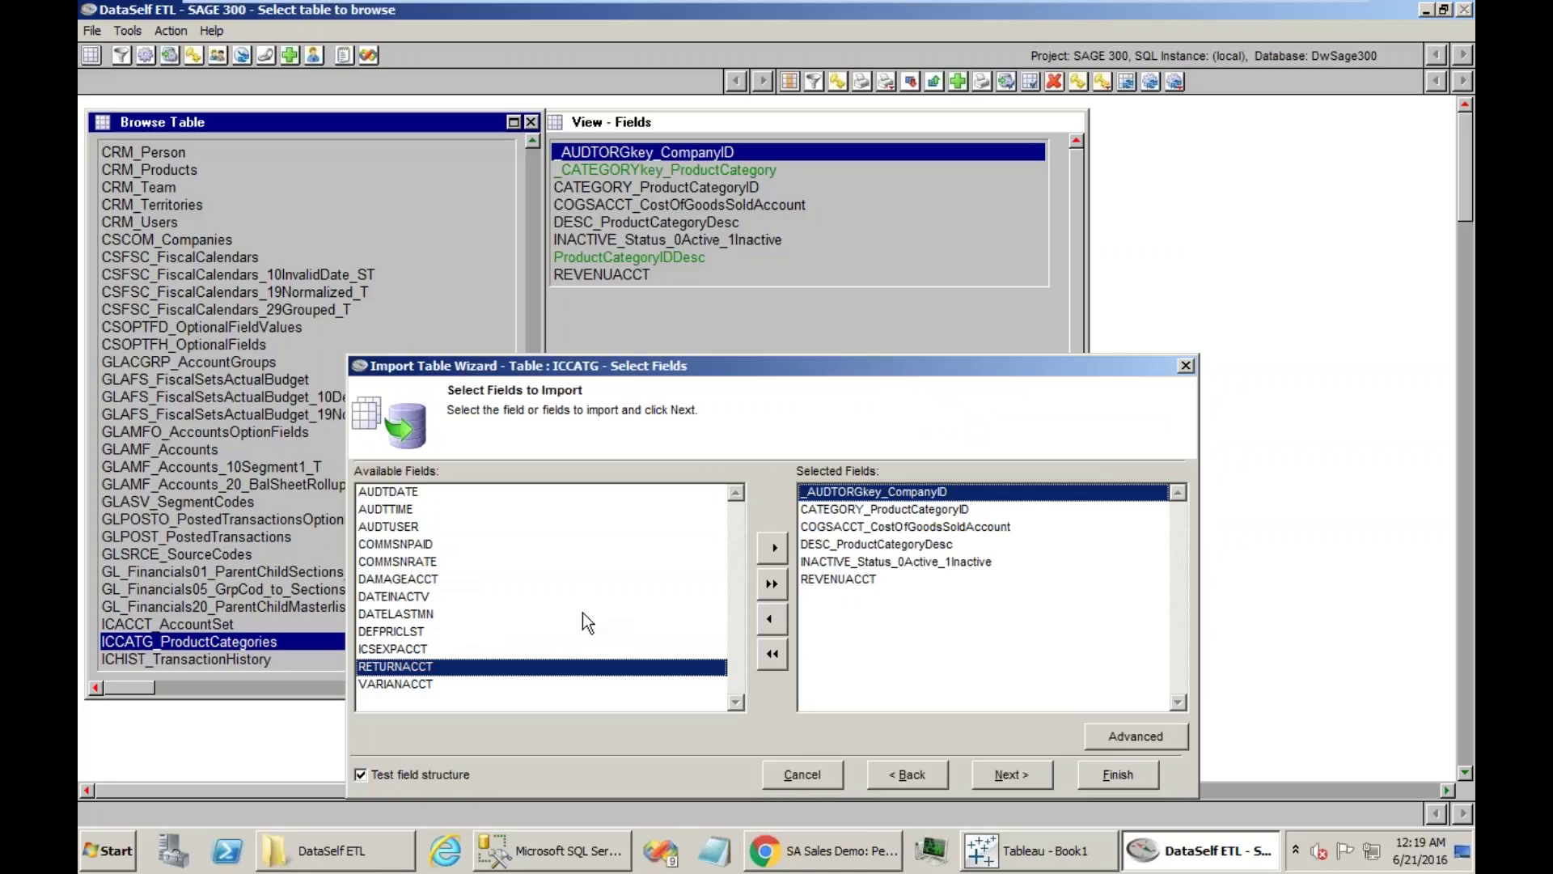
pyautogui.click(773, 549)
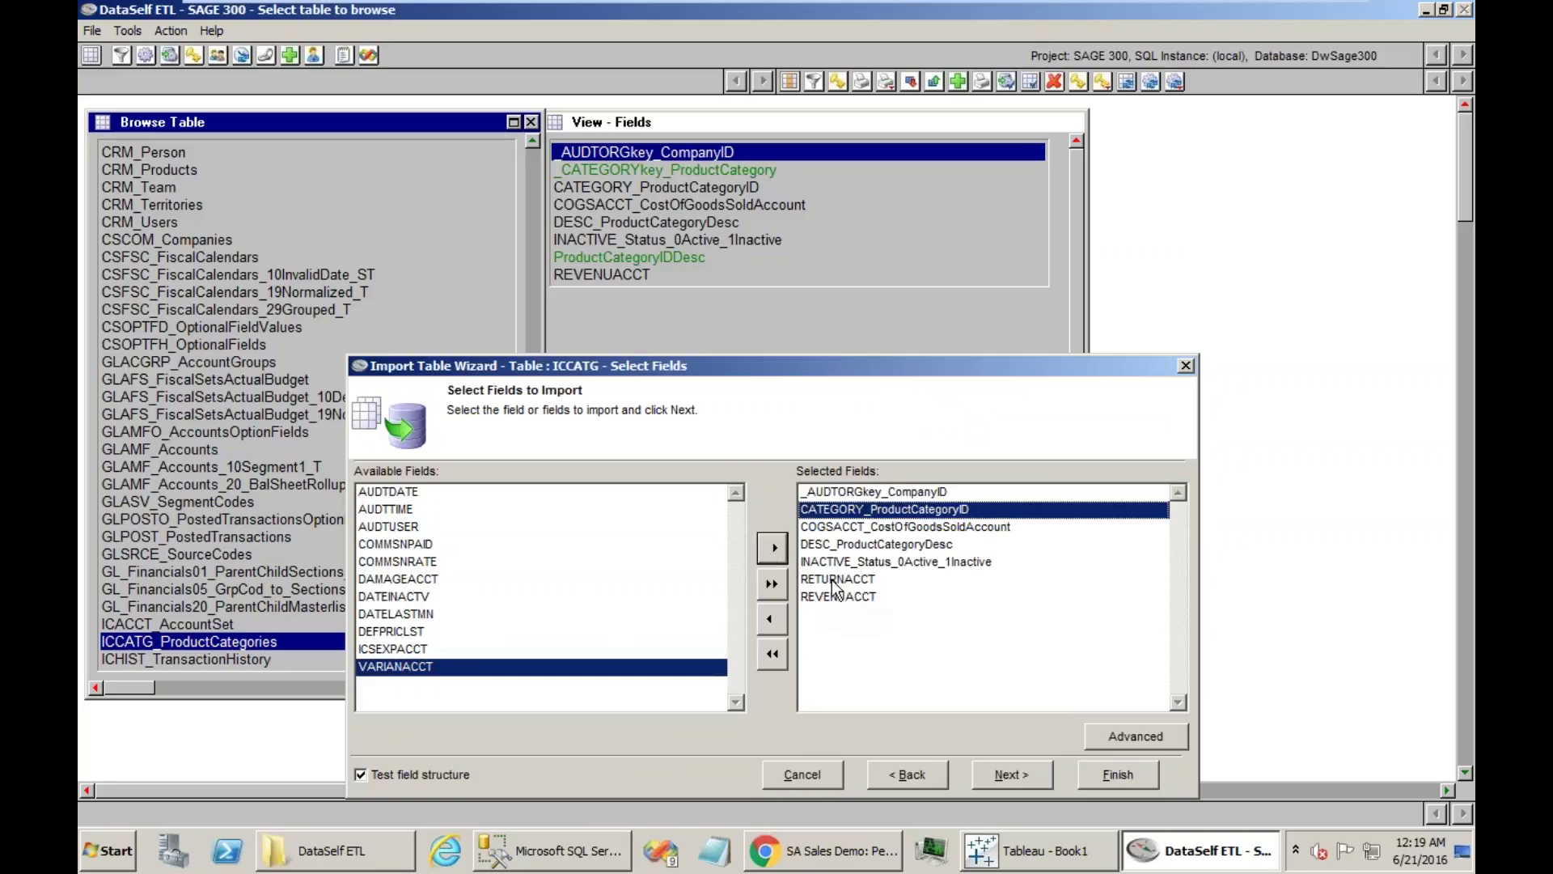
pyautogui.click(1102, 775)
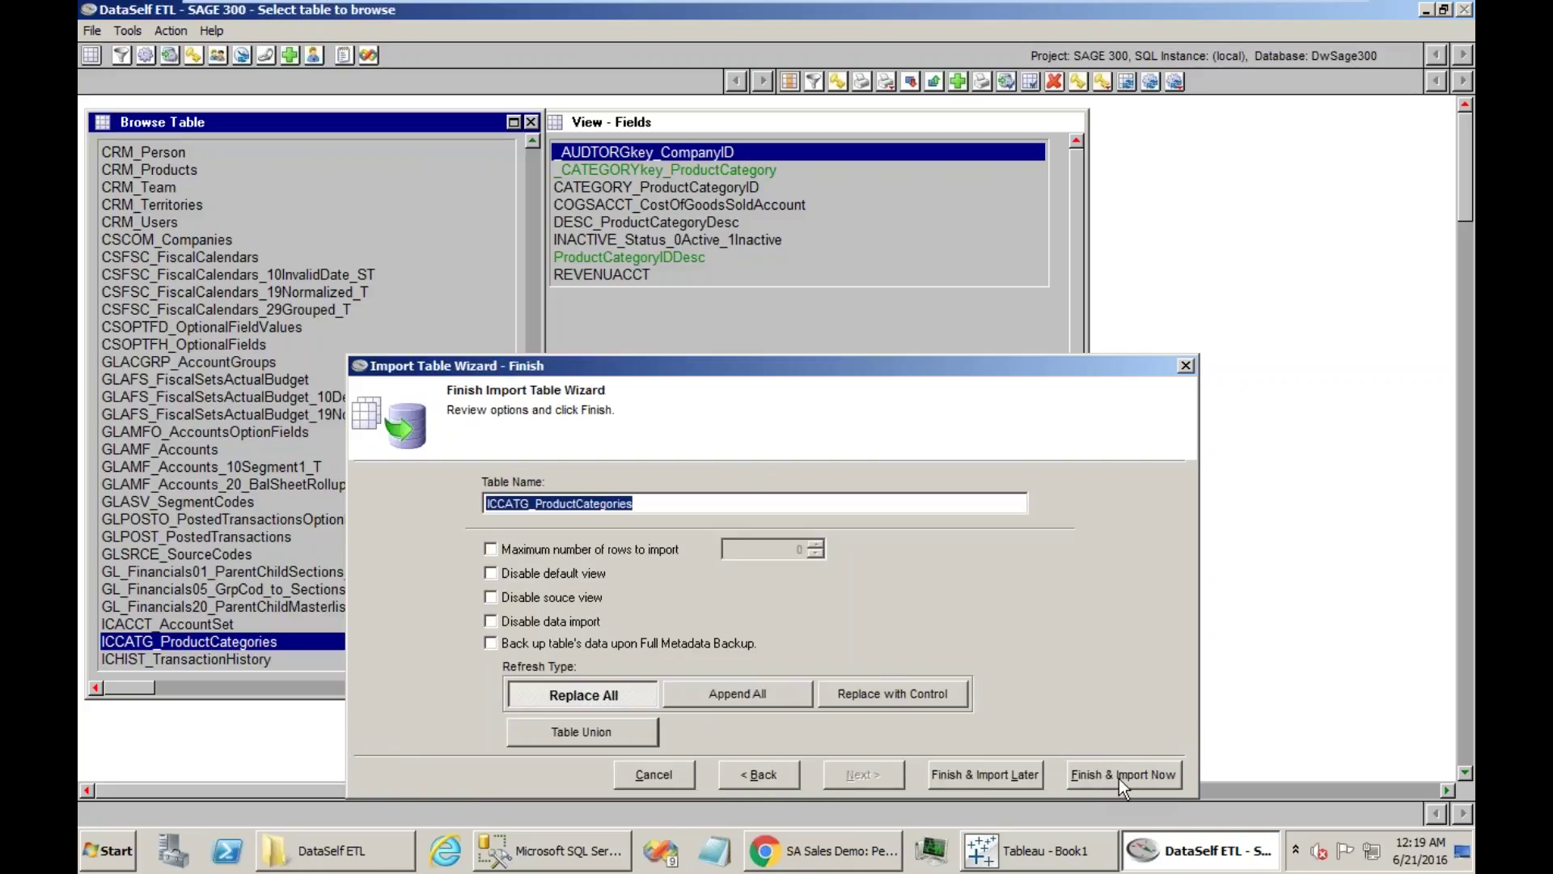
pyautogui.click(1111, 775)
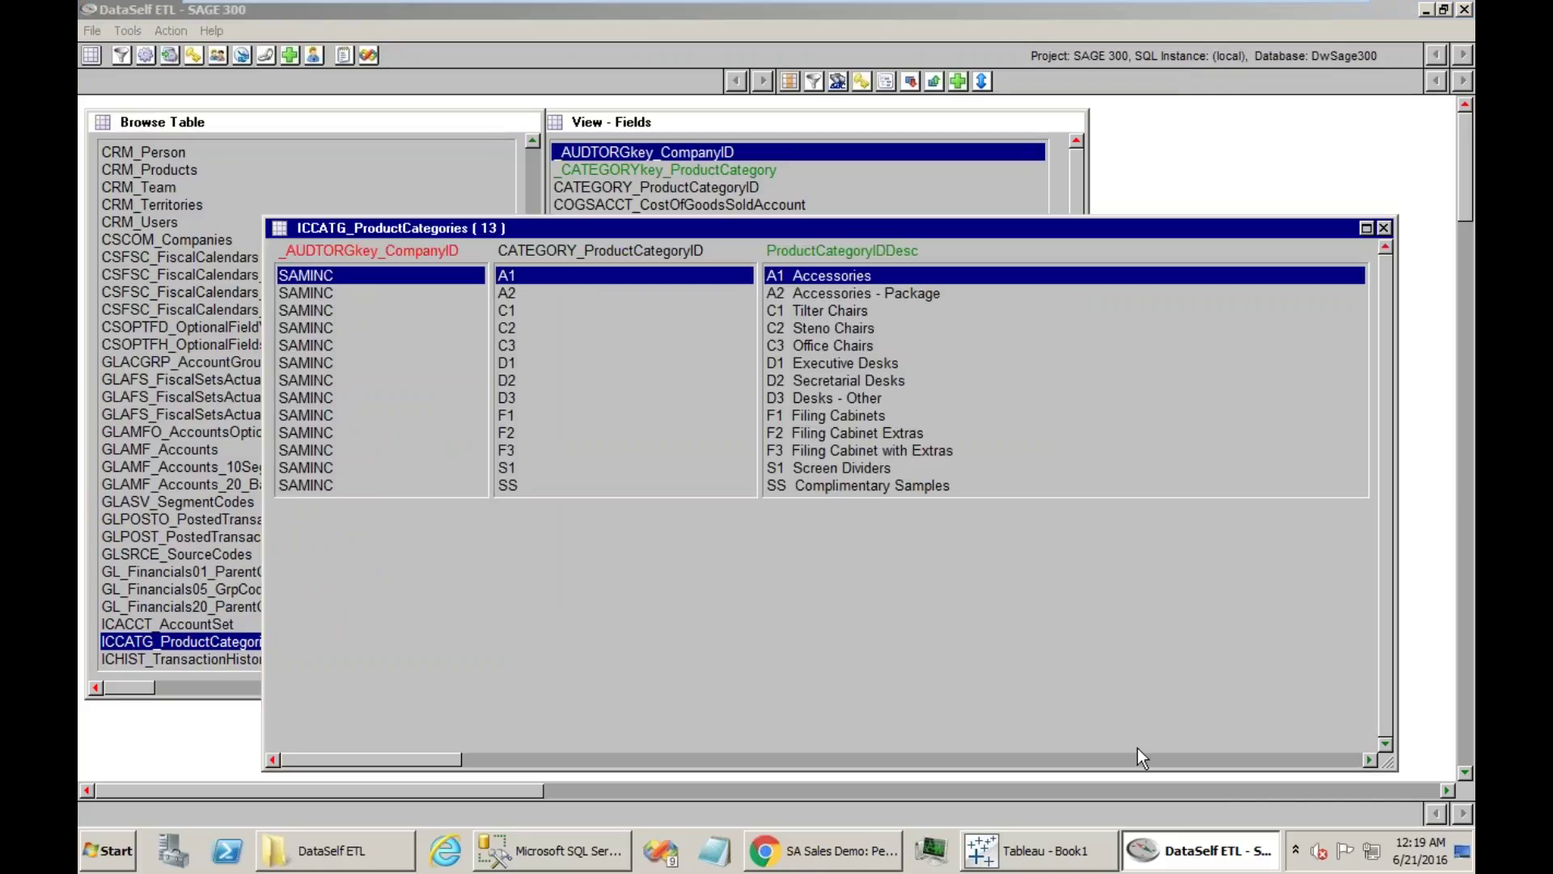
# Reopen the ICCATG_ProductCategories data and check the RETURNACCT (4100) and REVENUACCT columns
pyautogui.click(1383, 229)
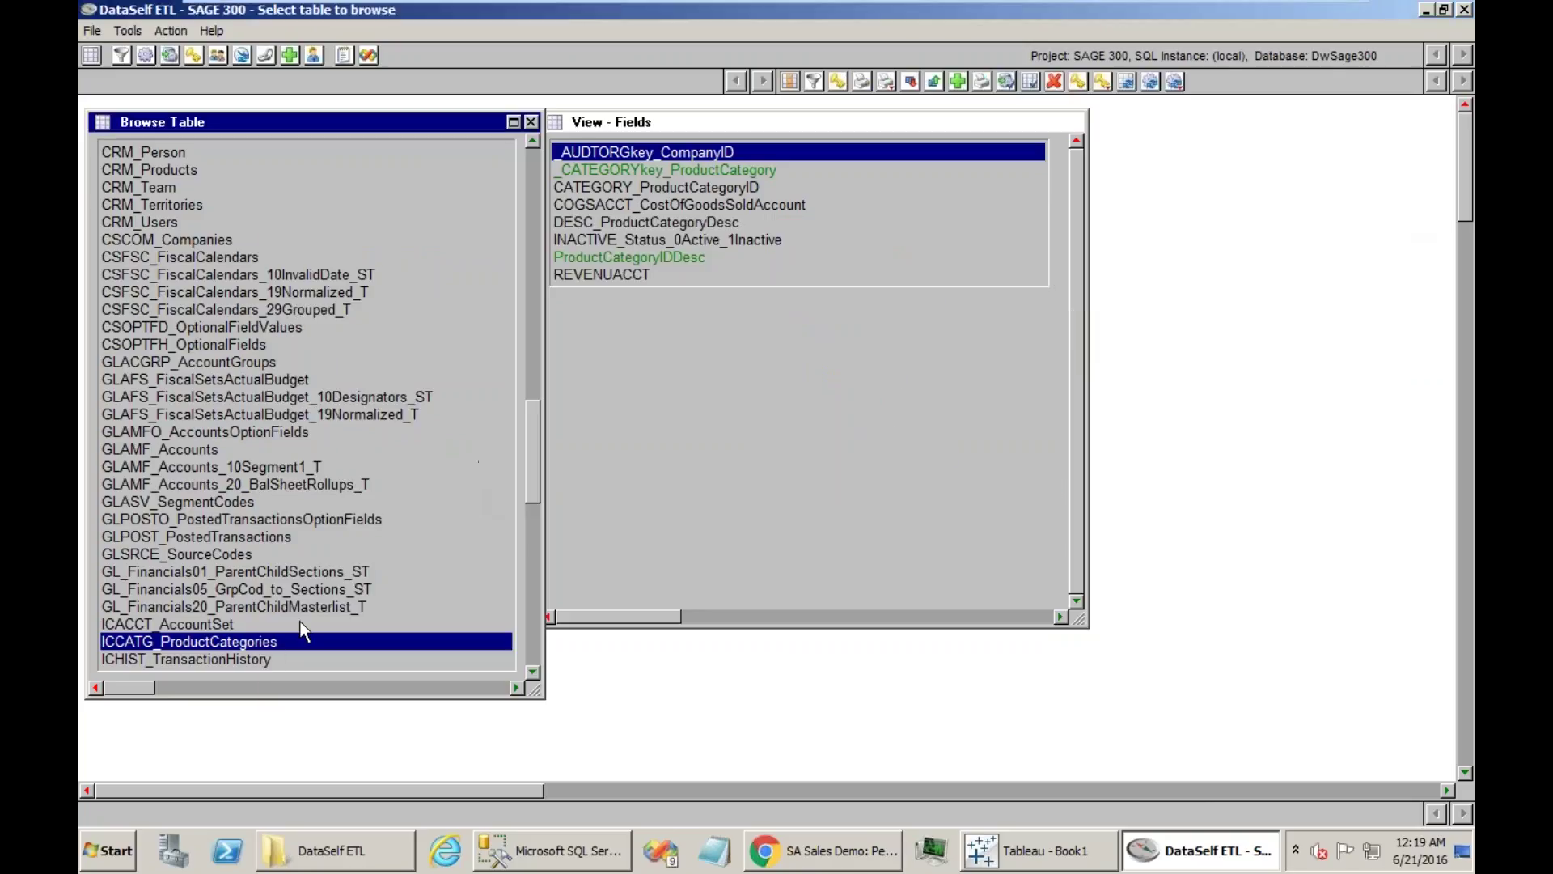
pyautogui.doubleClick(259, 642)
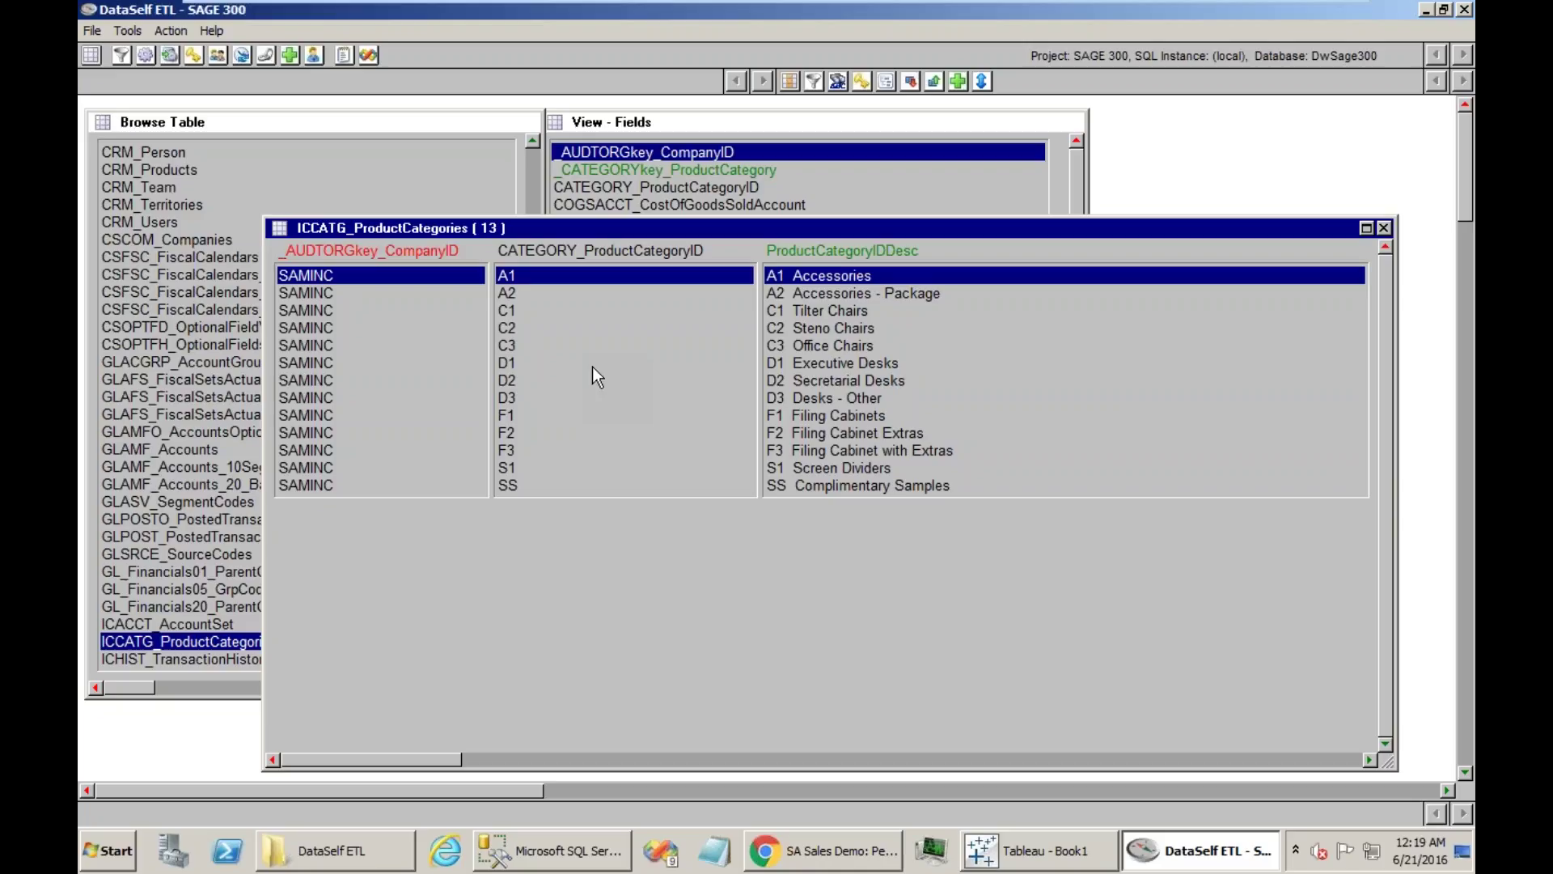
pyautogui.rightClick(819, 232)
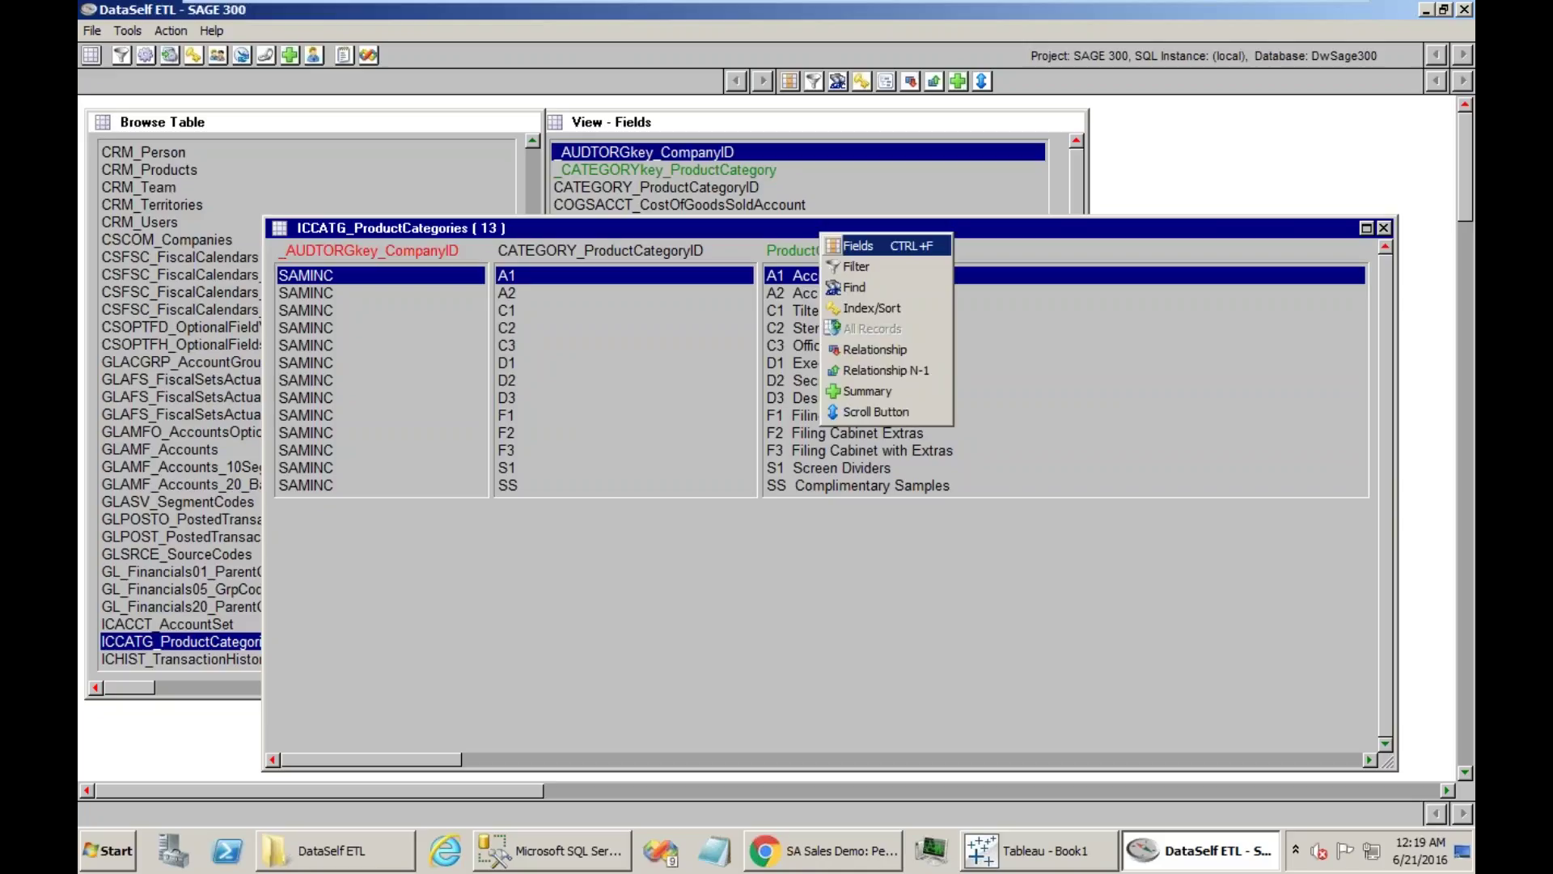
pyautogui.click(835, 243)
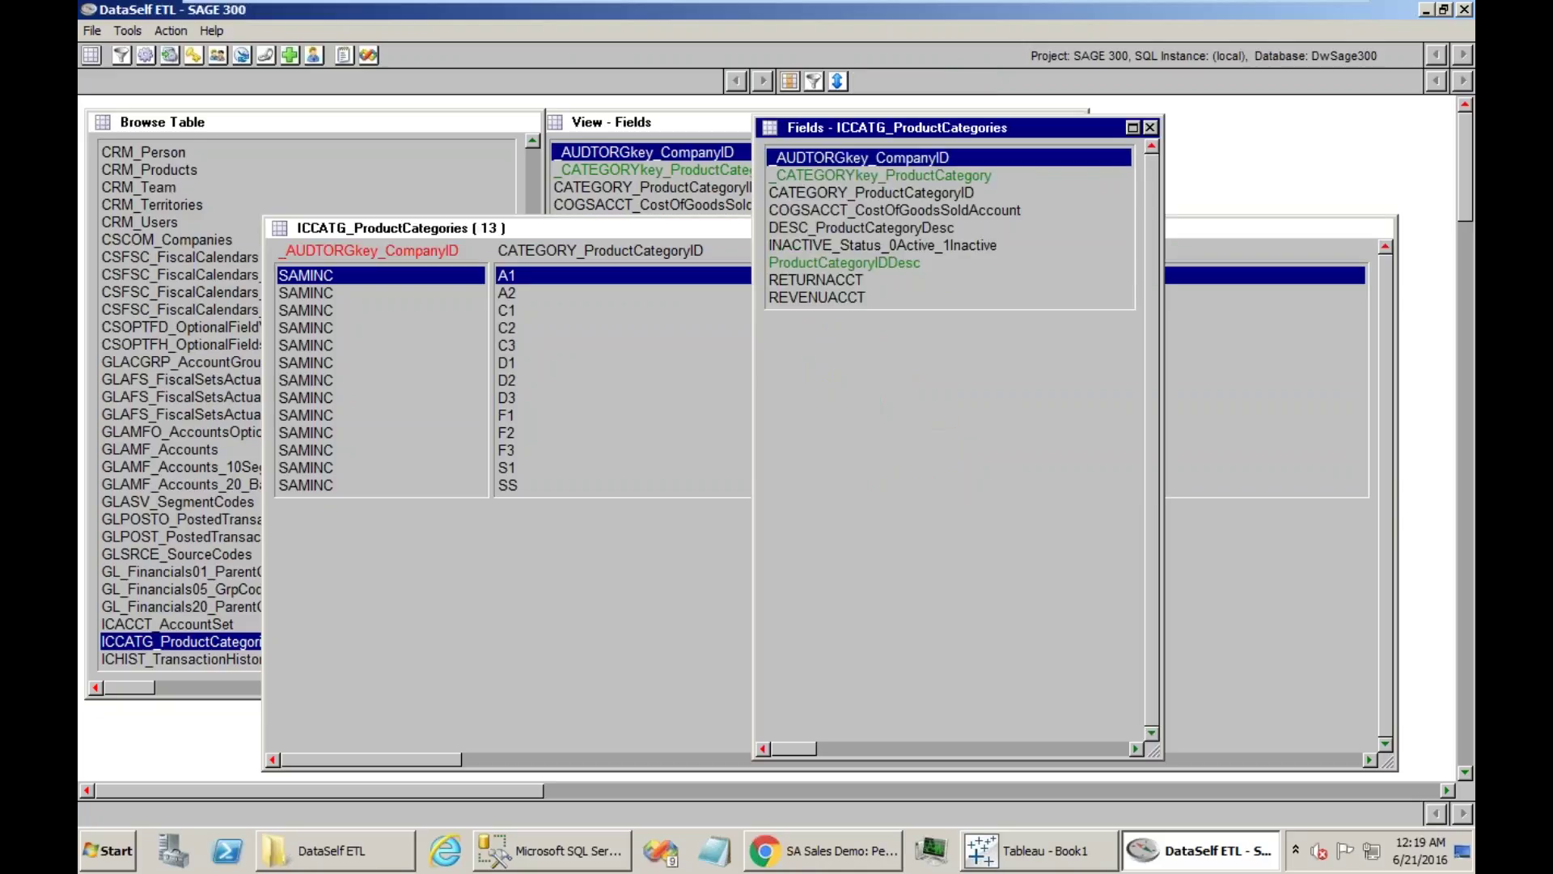
pyautogui.click(815, 279)
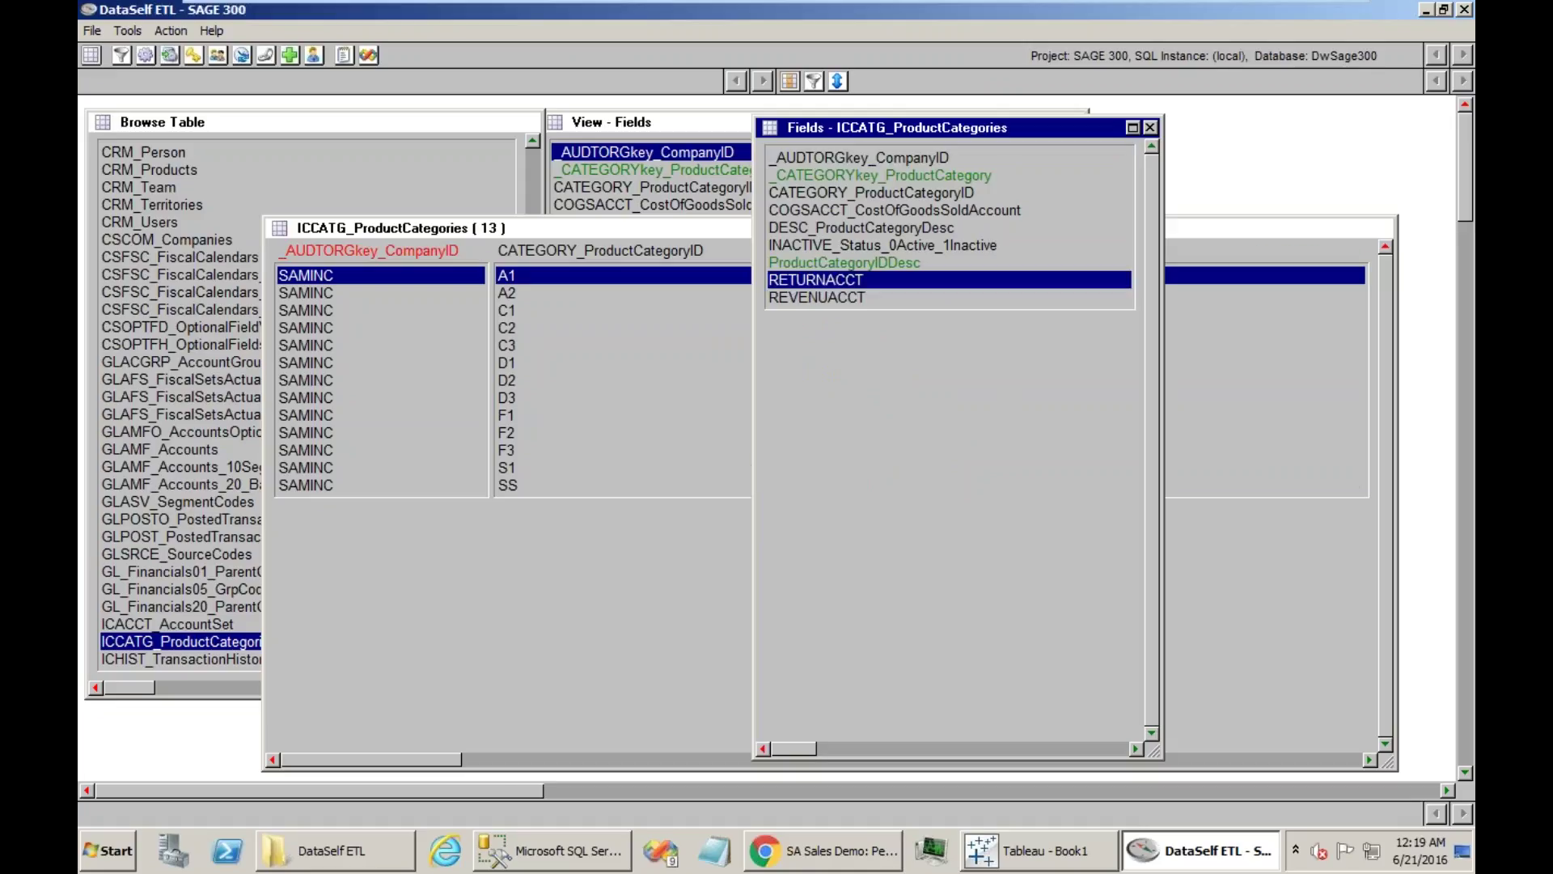
pyautogui.click(822, 296)
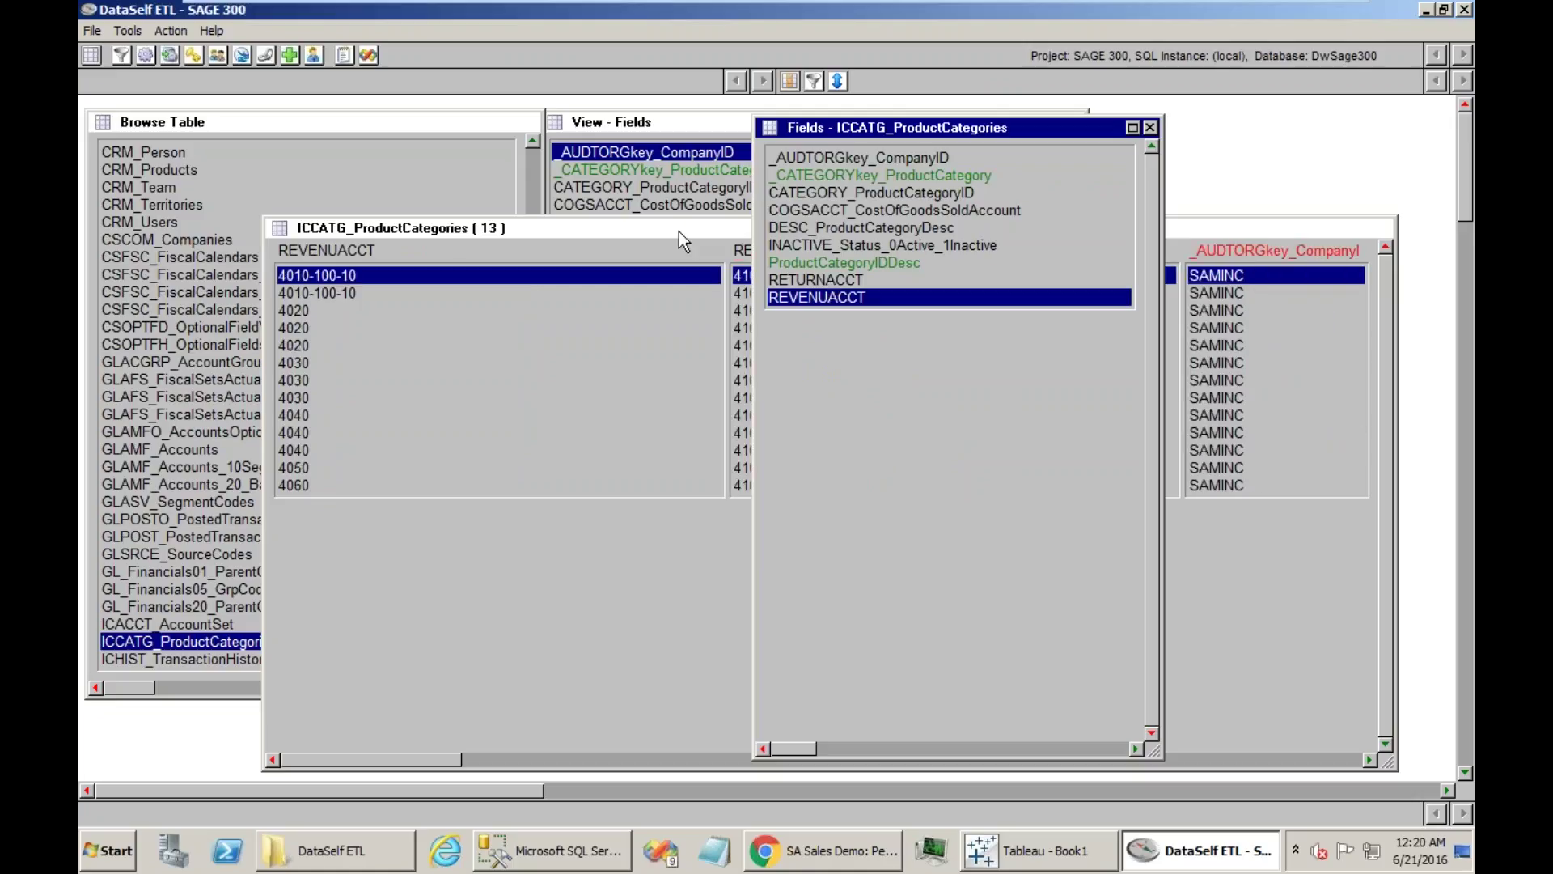
pyautogui.click(678, 232)
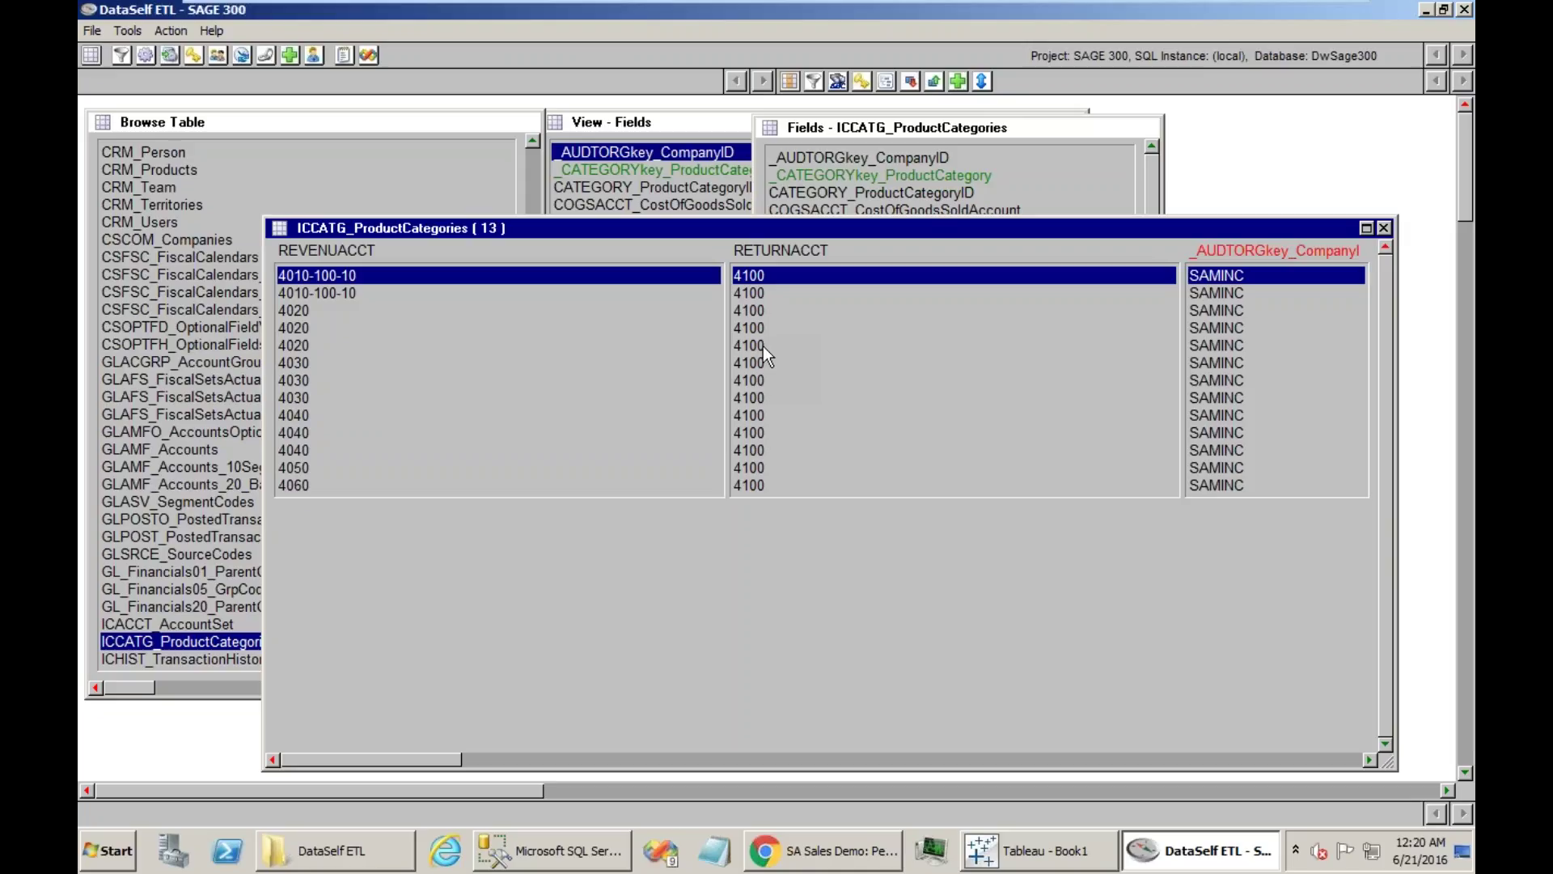
# Close the field list and data window, then return to Tableau Desktop
pyautogui.click(1153, 129)
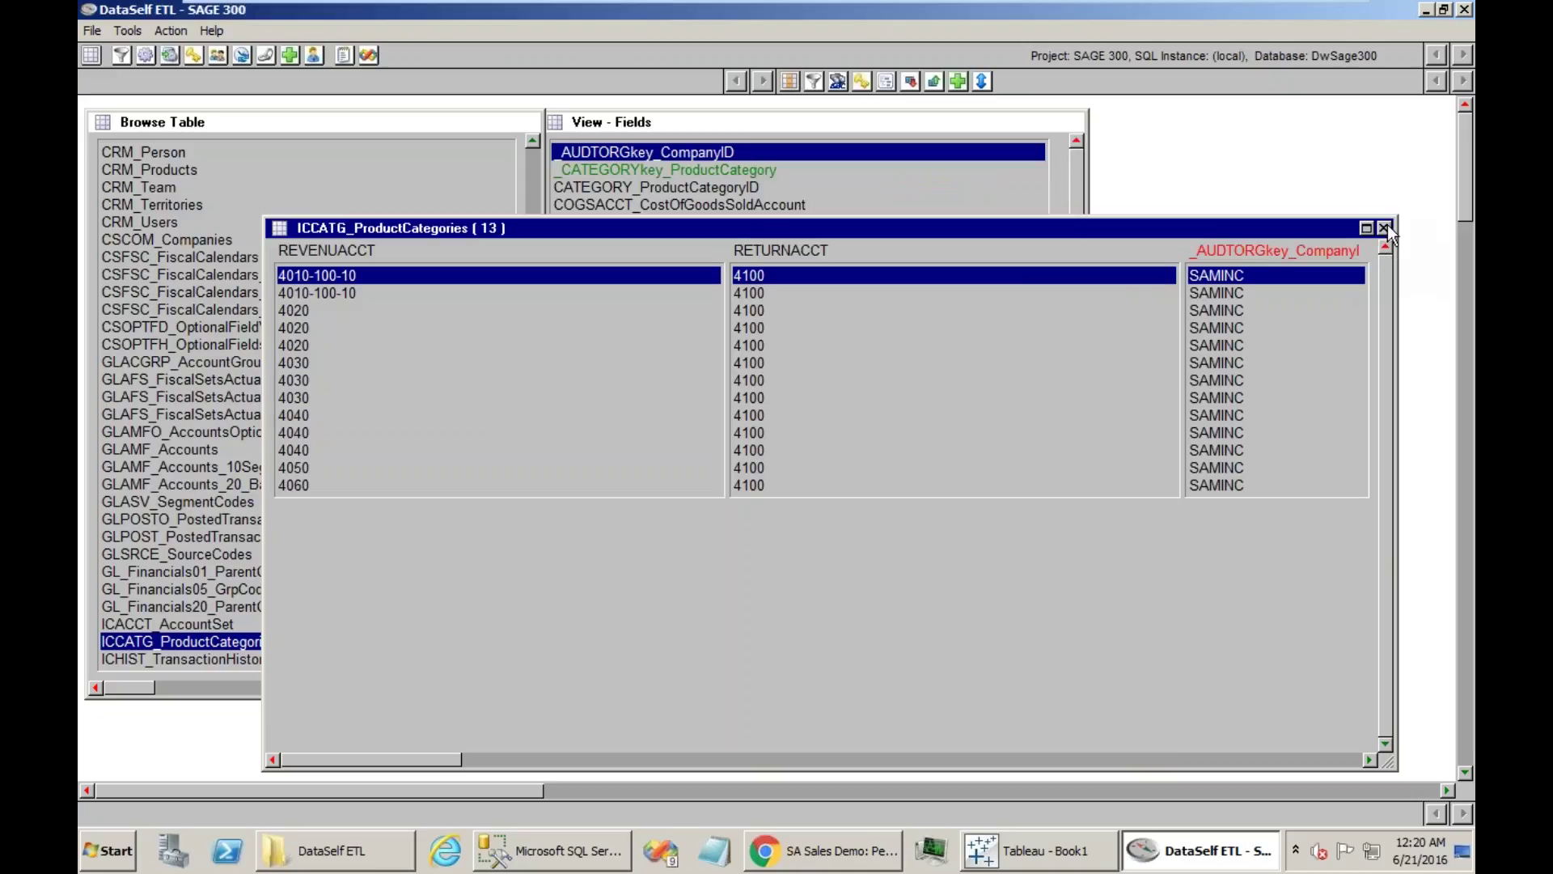
pyautogui.click(1384, 229)
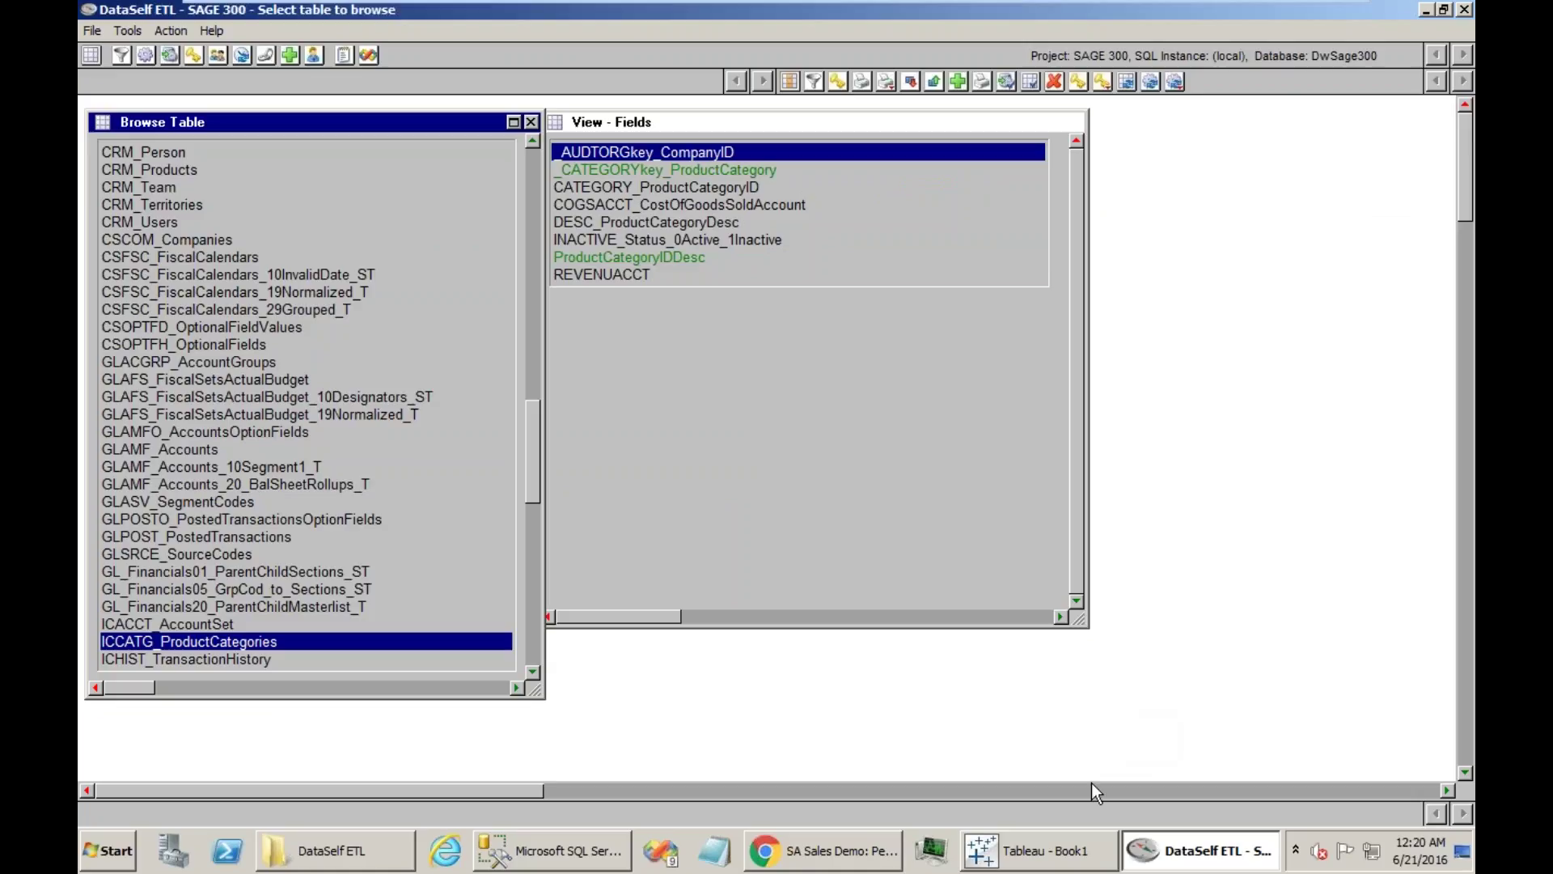
pyautogui.click(1045, 859)
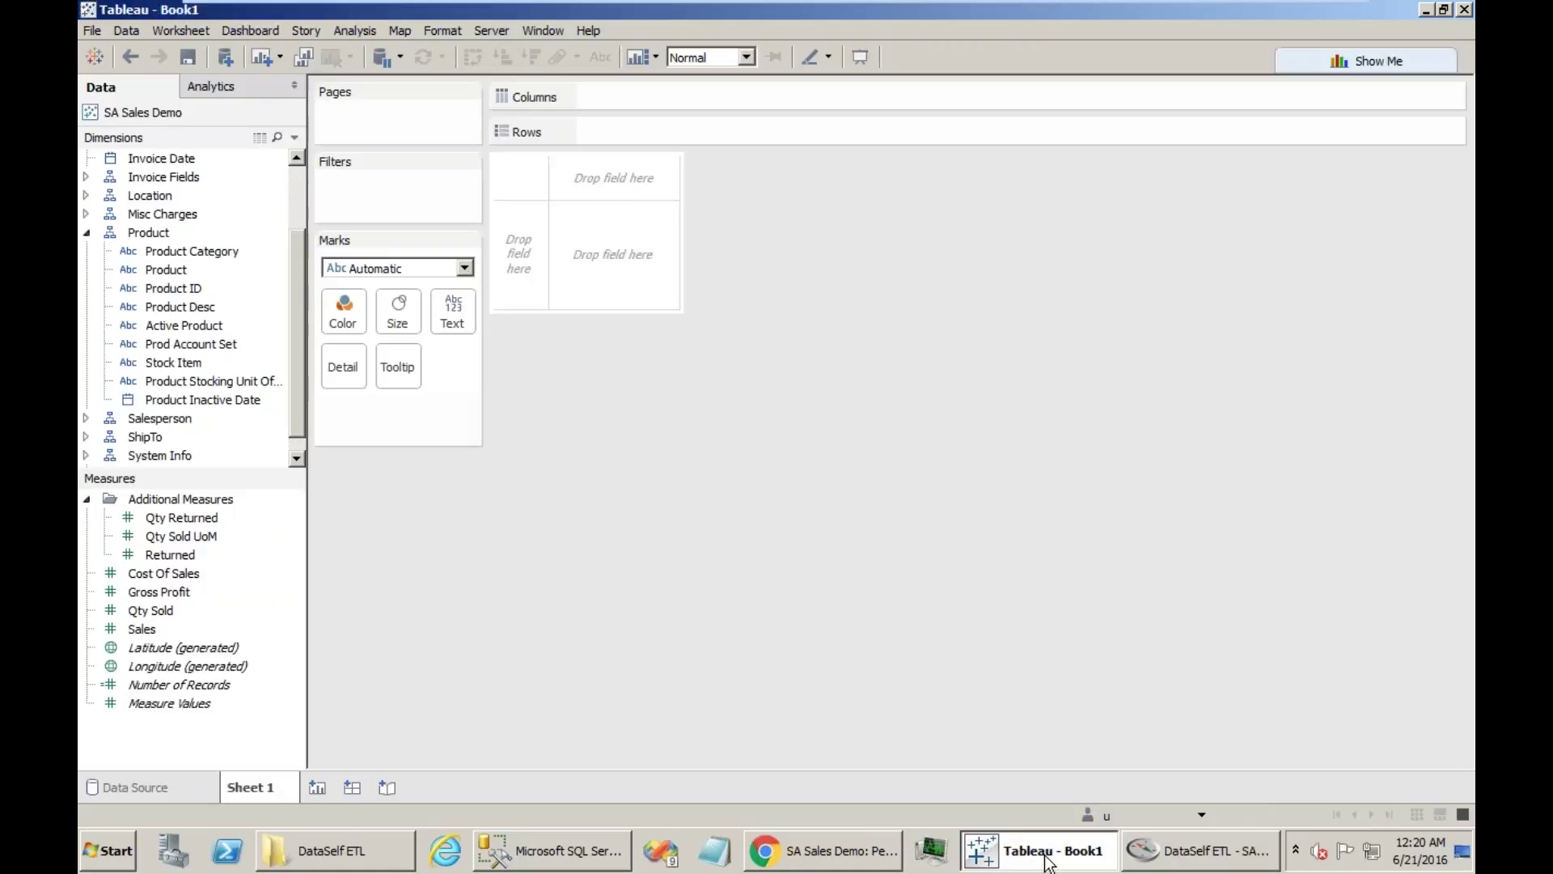
# Save a local copy of SA Sales Demo as SA Sales Demo.tdsx in My Tableau Repository\Datasources
pyautogui.rightClick(129, 114)
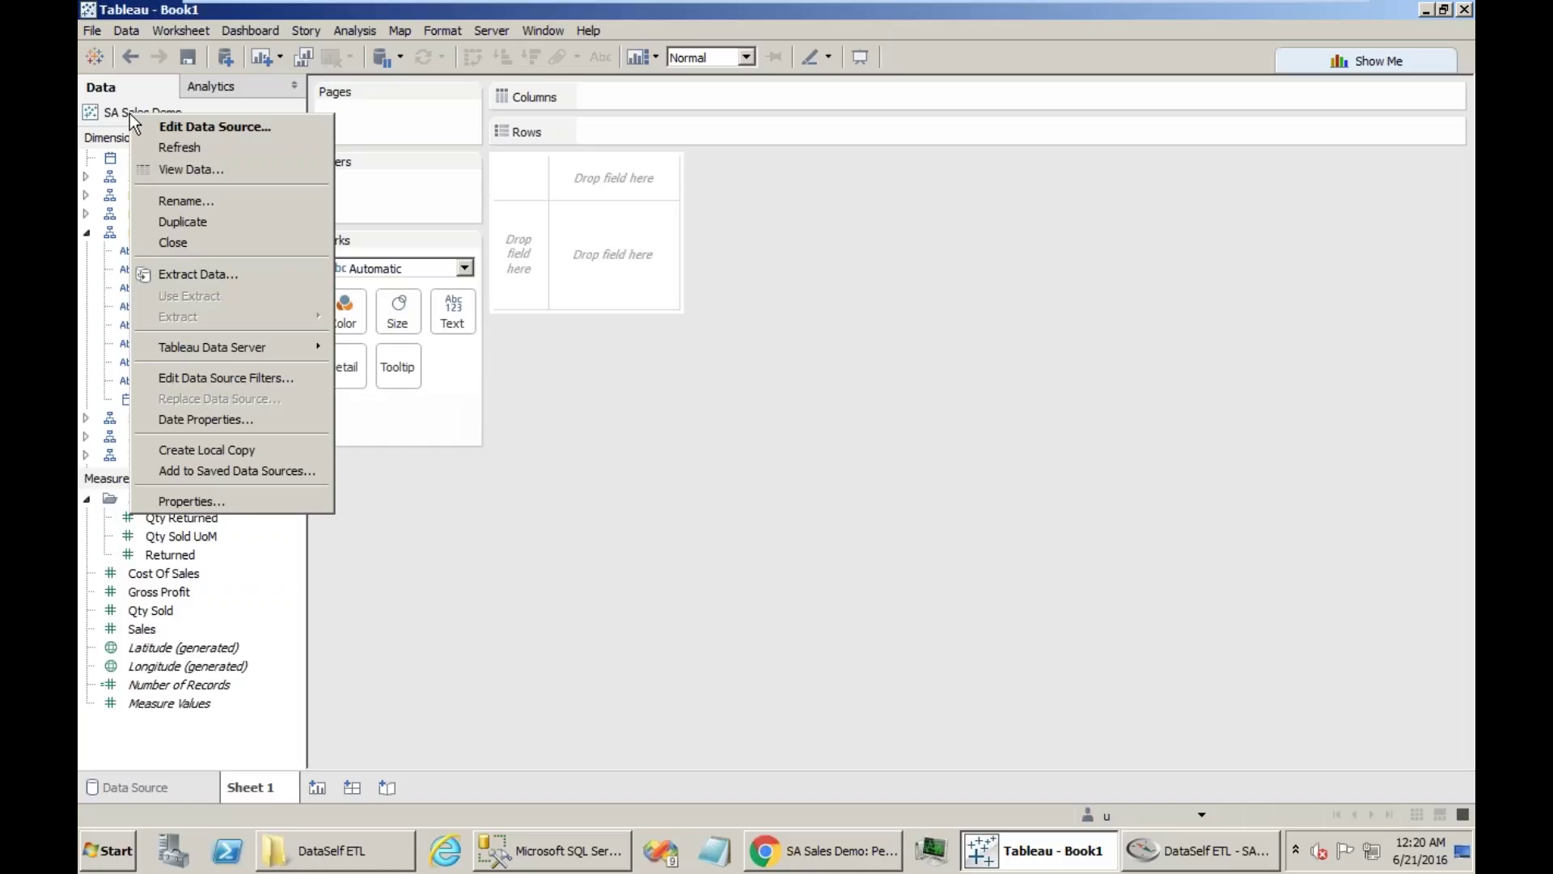
pyautogui.click(124, 114)
pyautogui.rightClick(123, 113)
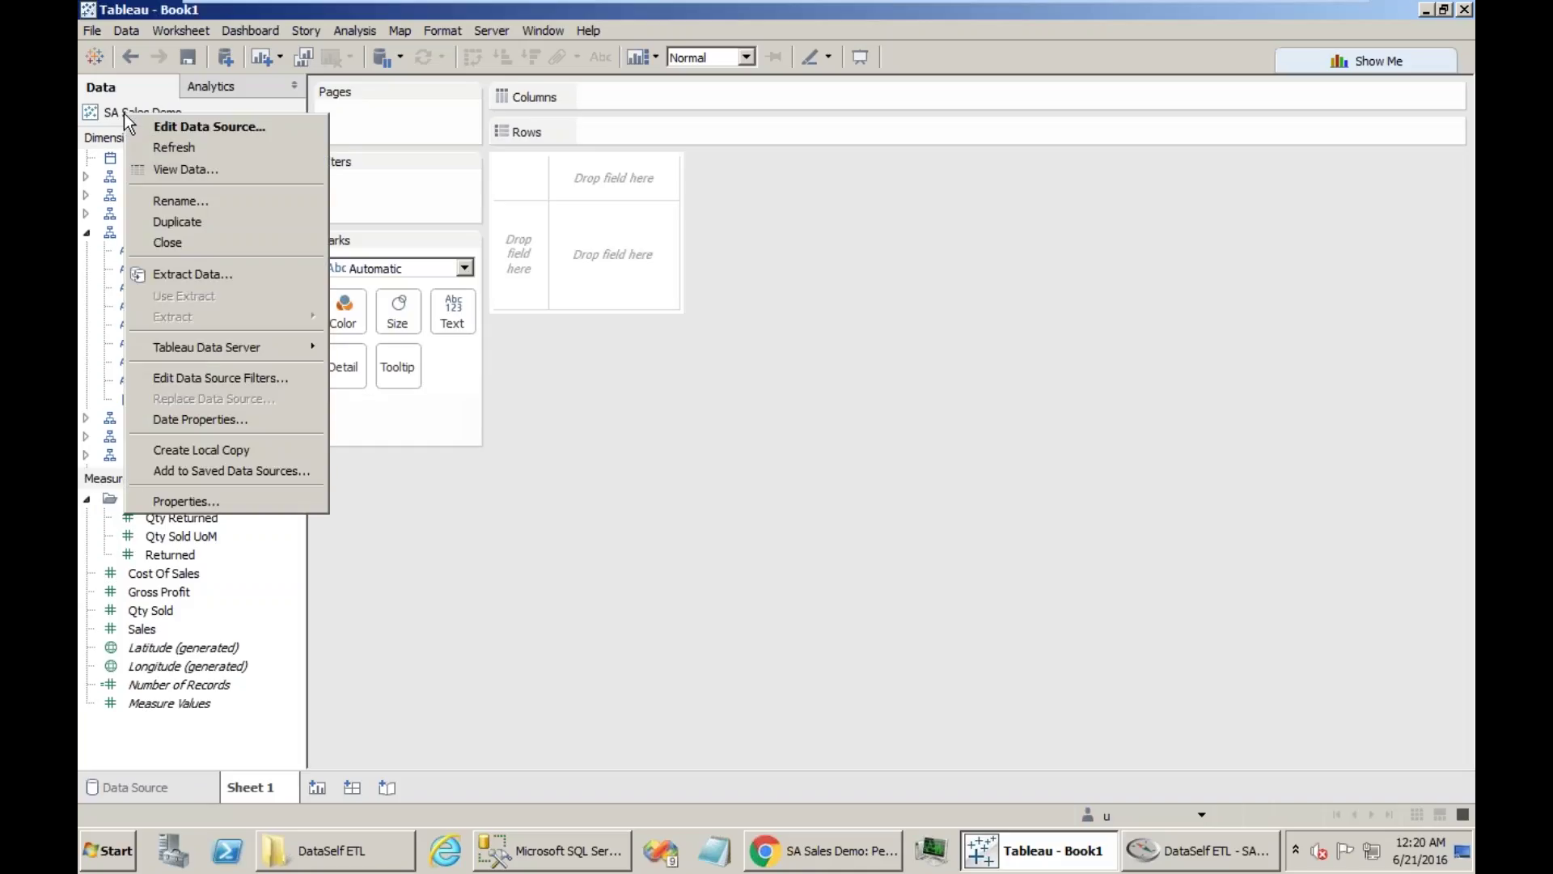
pyautogui.click(204, 451)
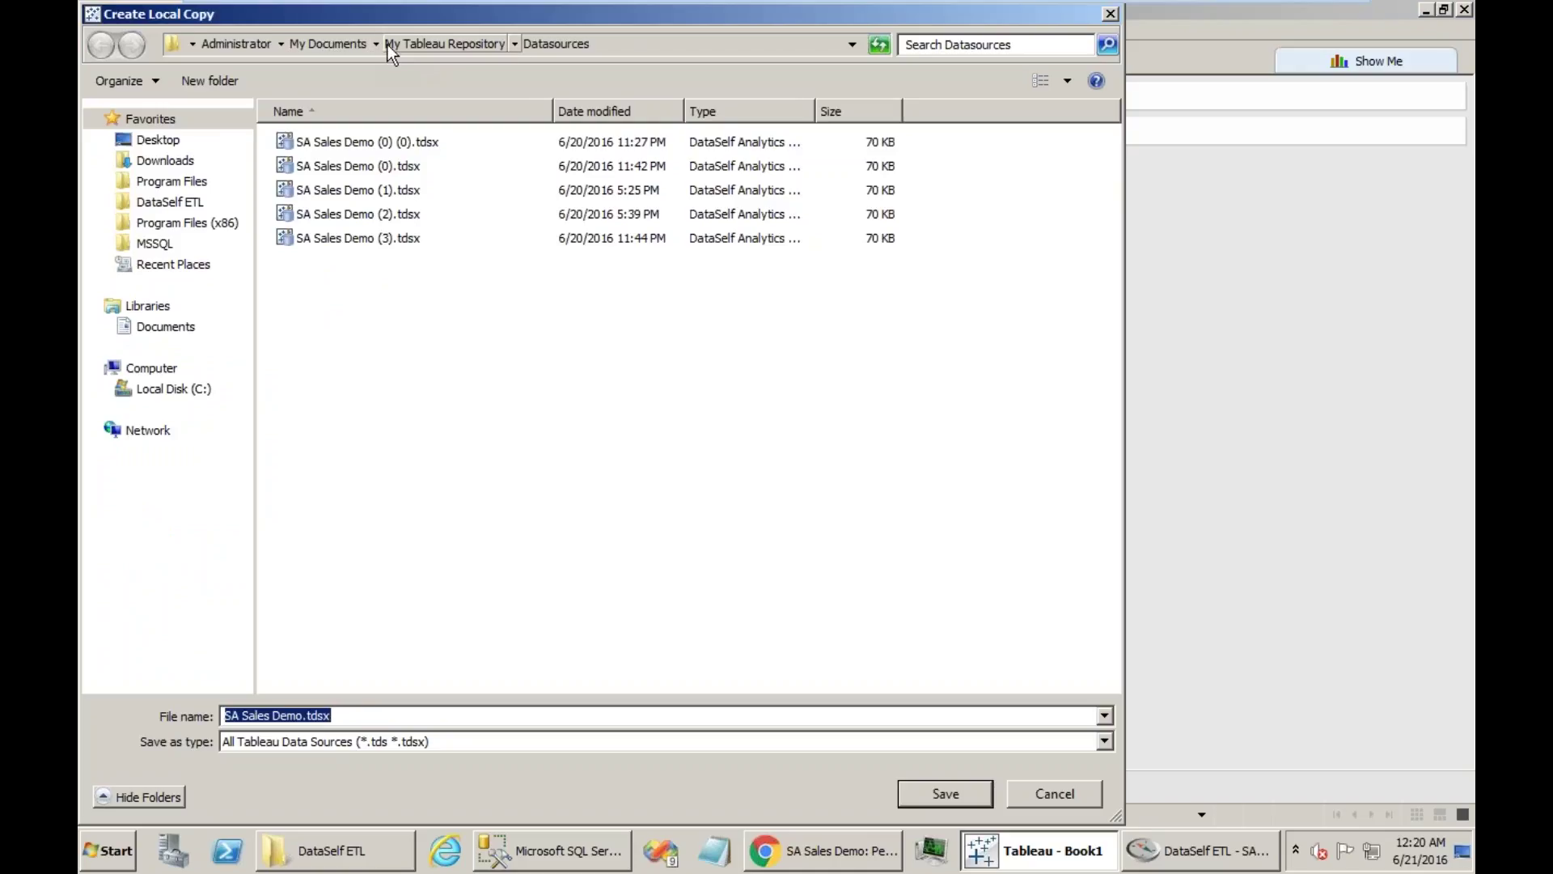
pyautogui.click(943, 793)
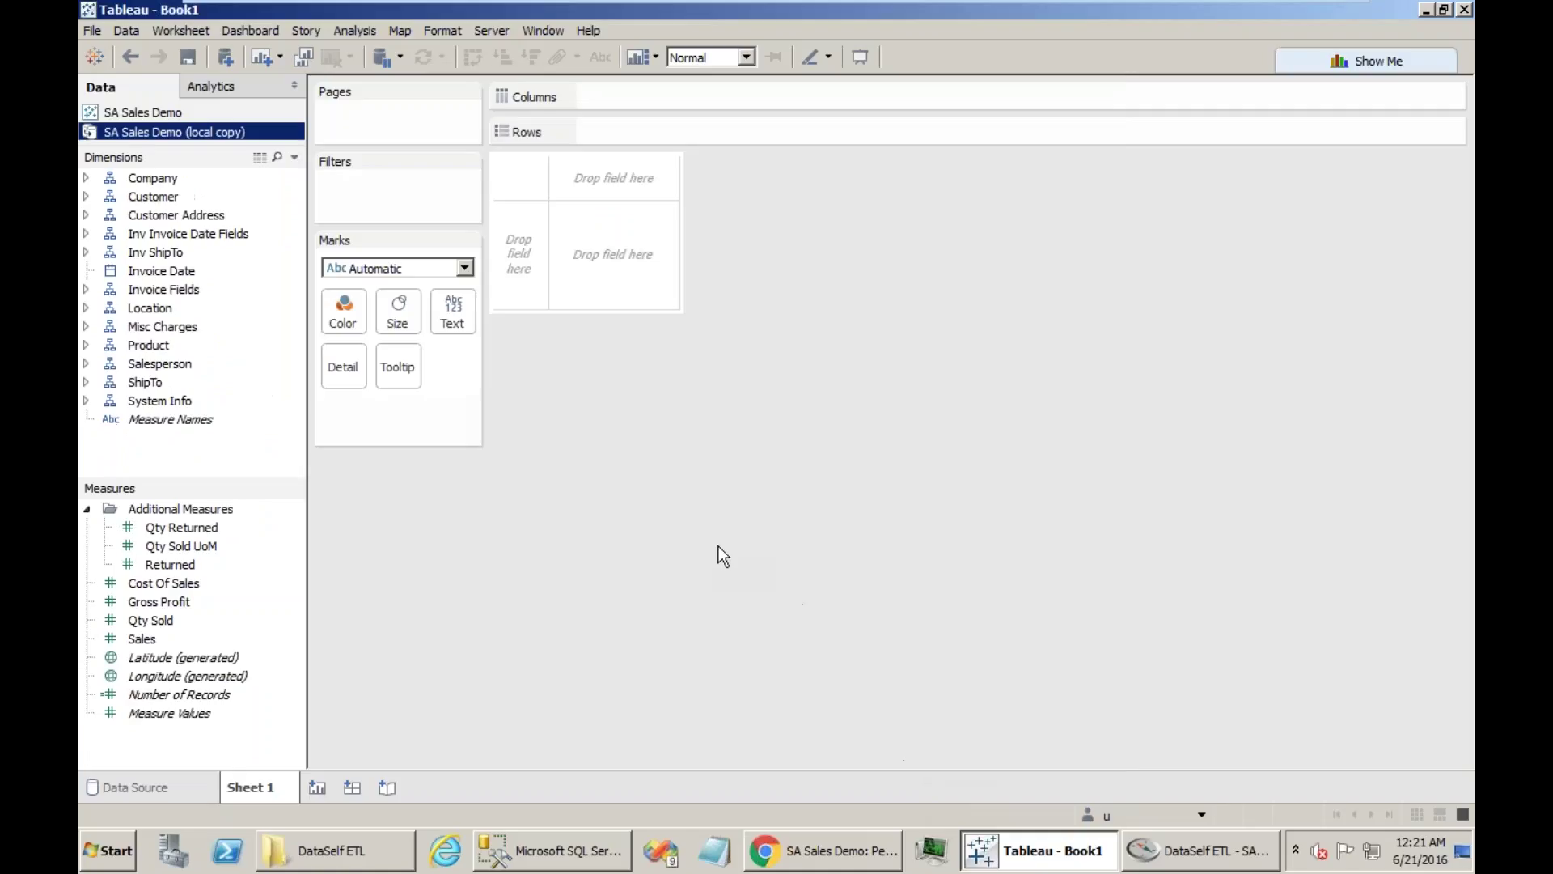
pyautogui.rightClick(120, 111)
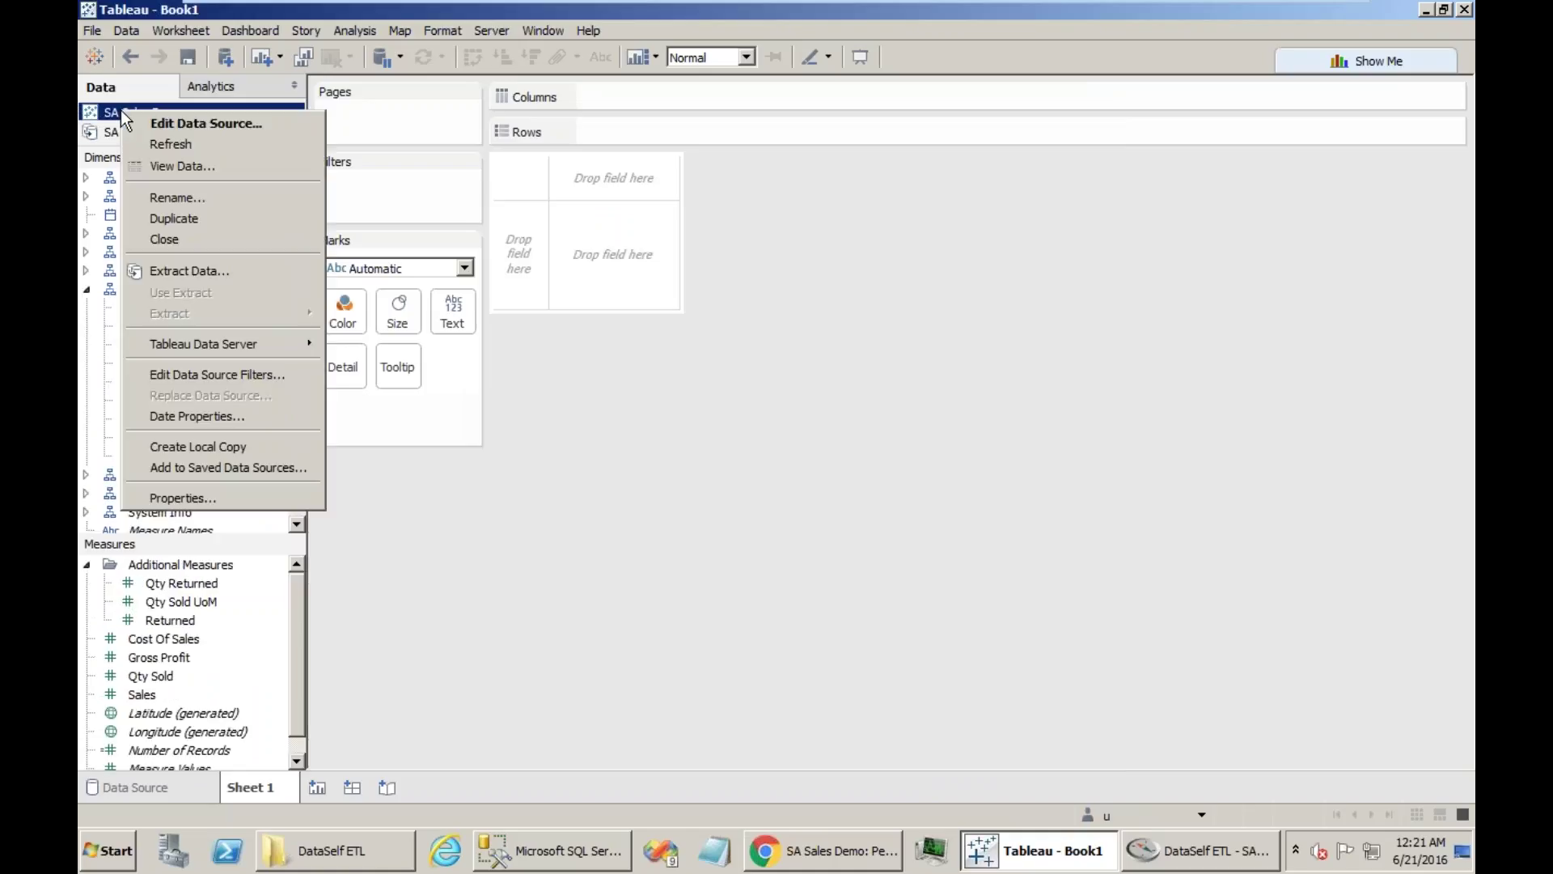
# Close the original SA Sales Demo source and switch the local copy from extract to live
pyautogui.click(186, 238)
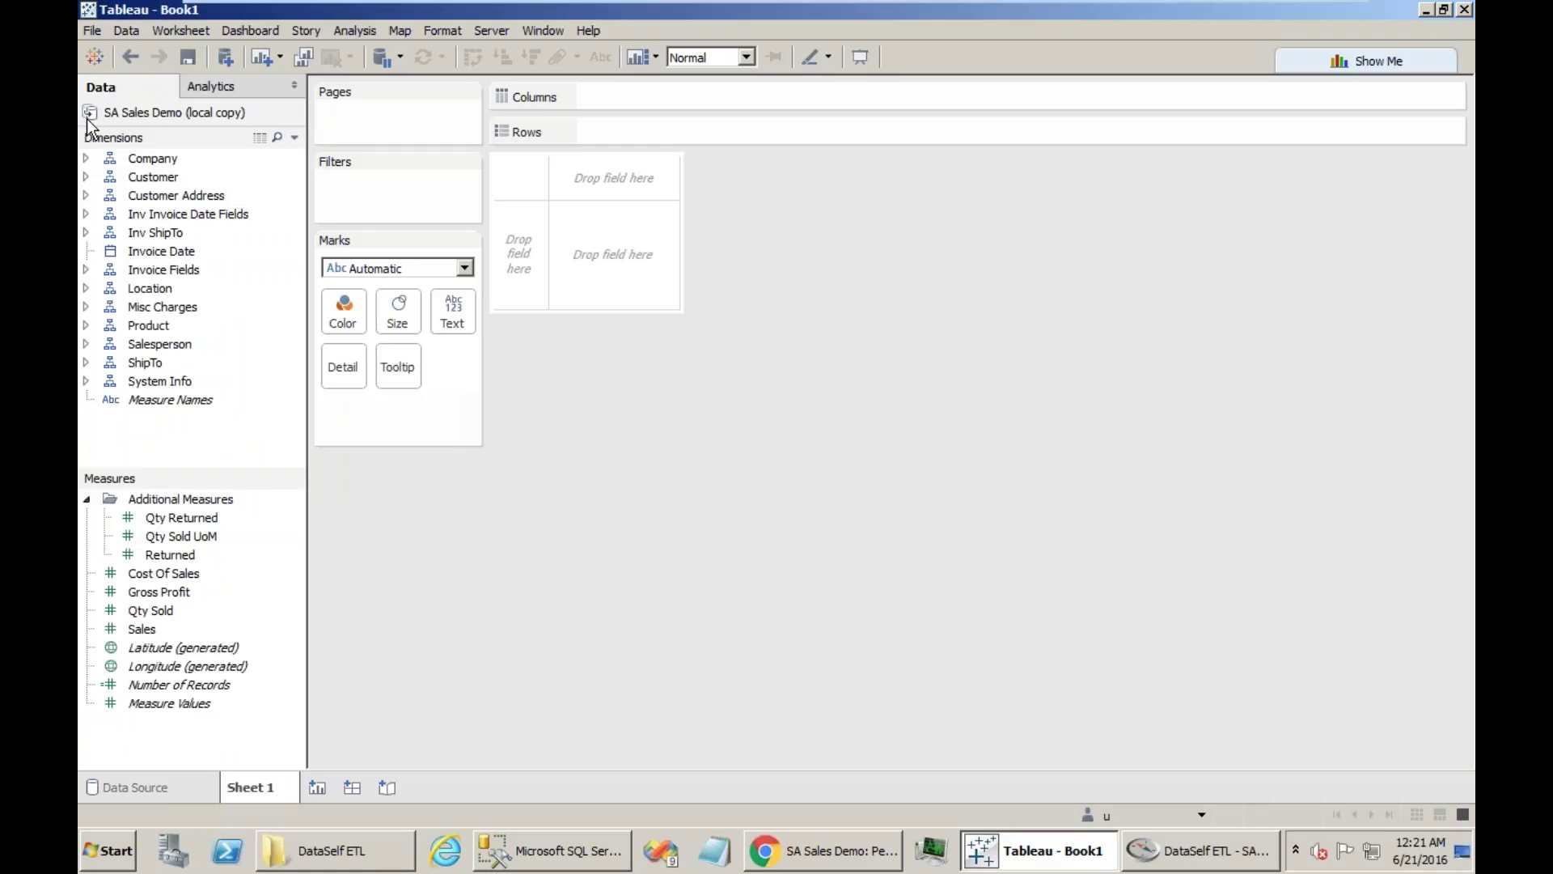
pyautogui.rightClick(114, 121)
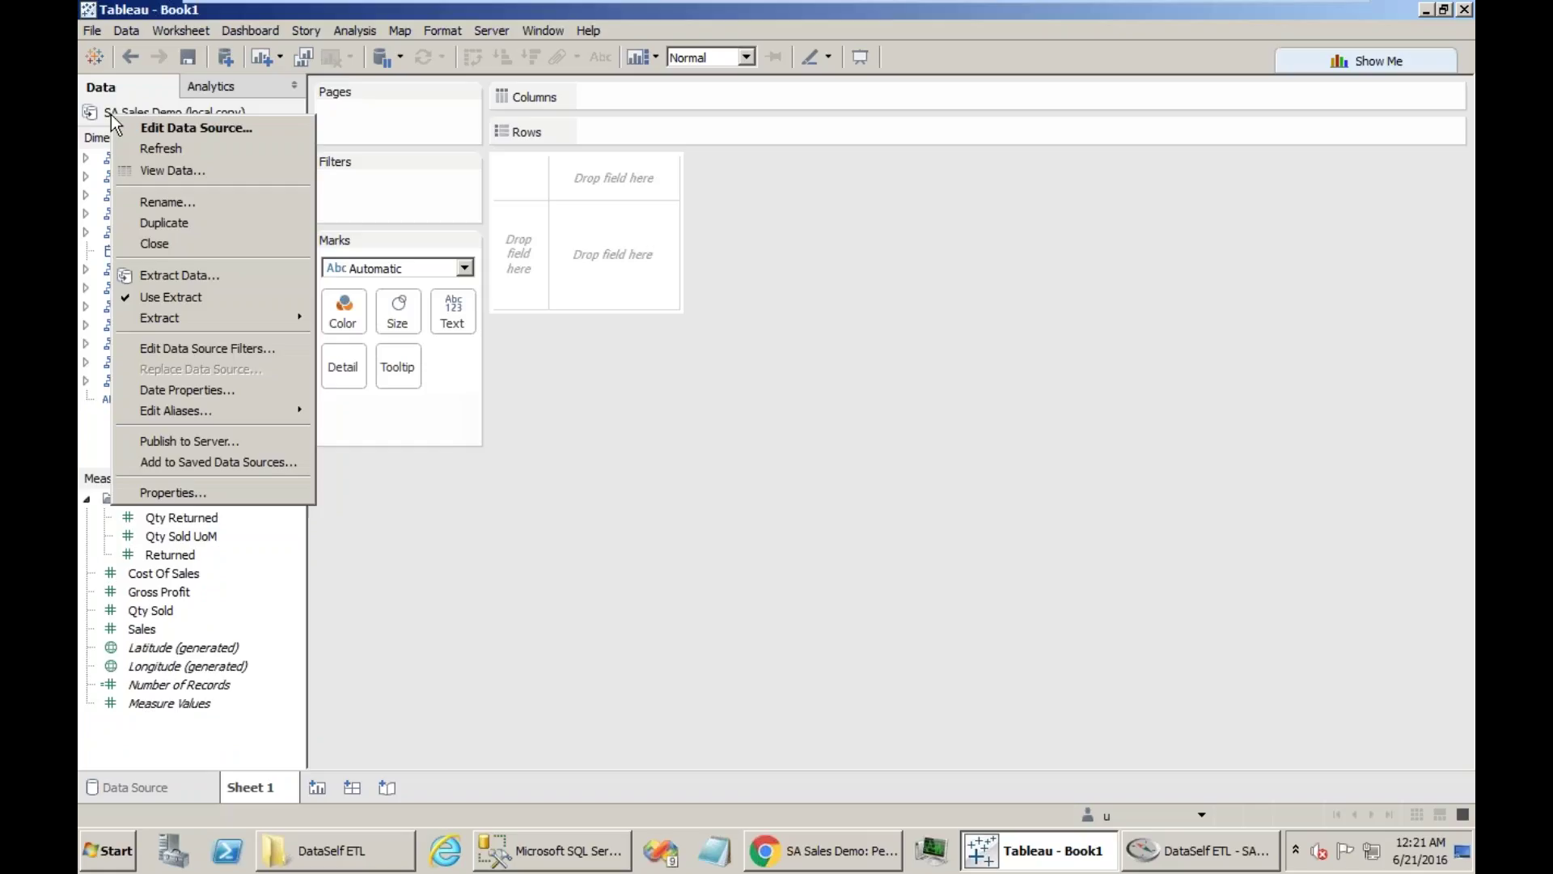
pyautogui.click(156, 300)
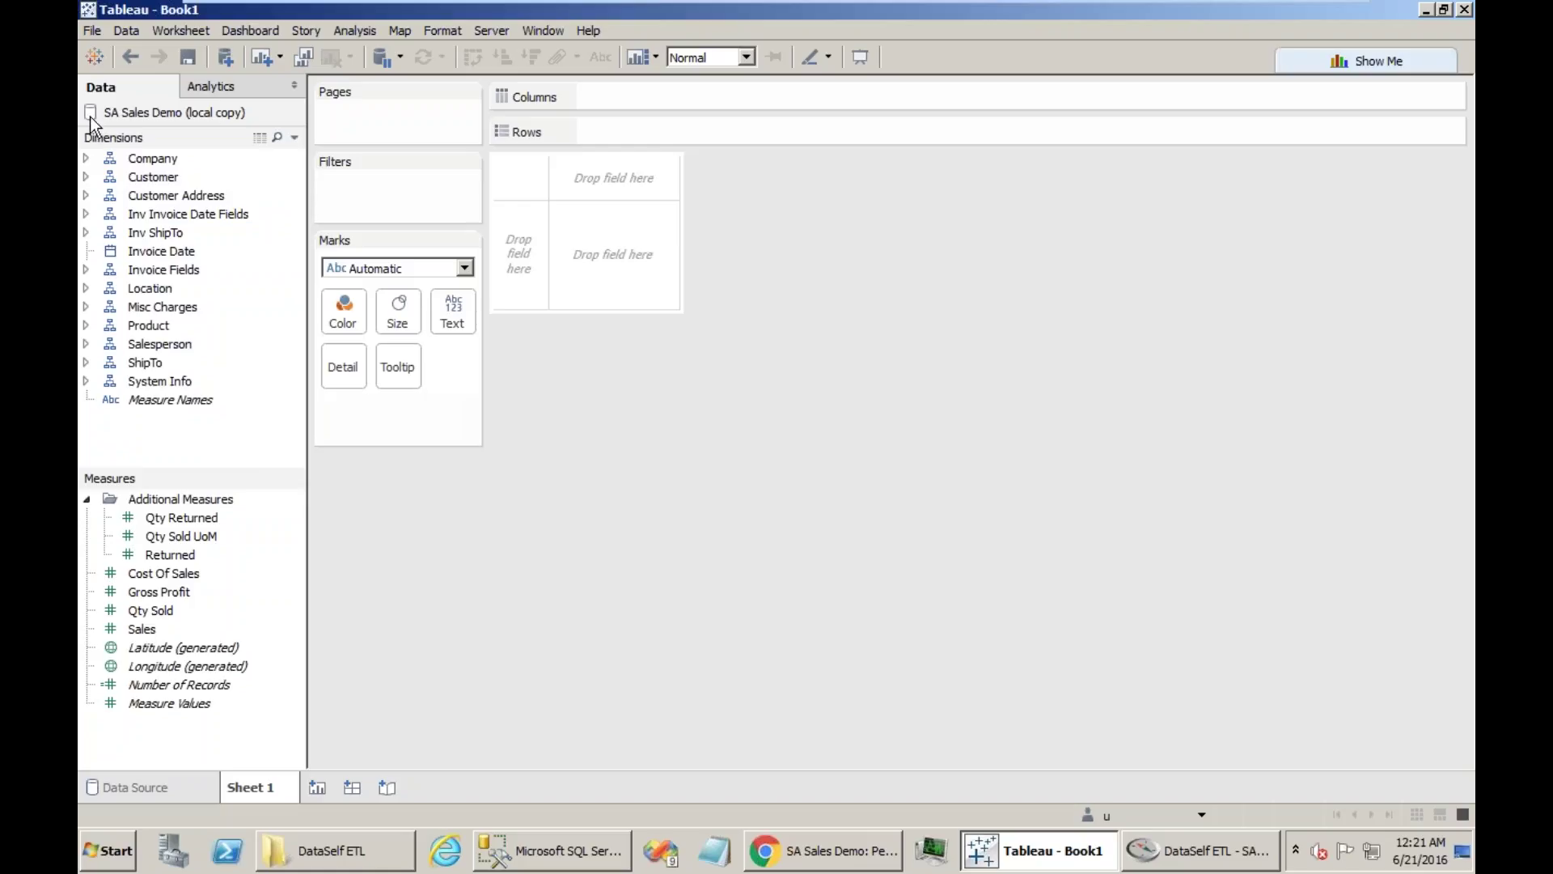
pyautogui.click(114, 789)
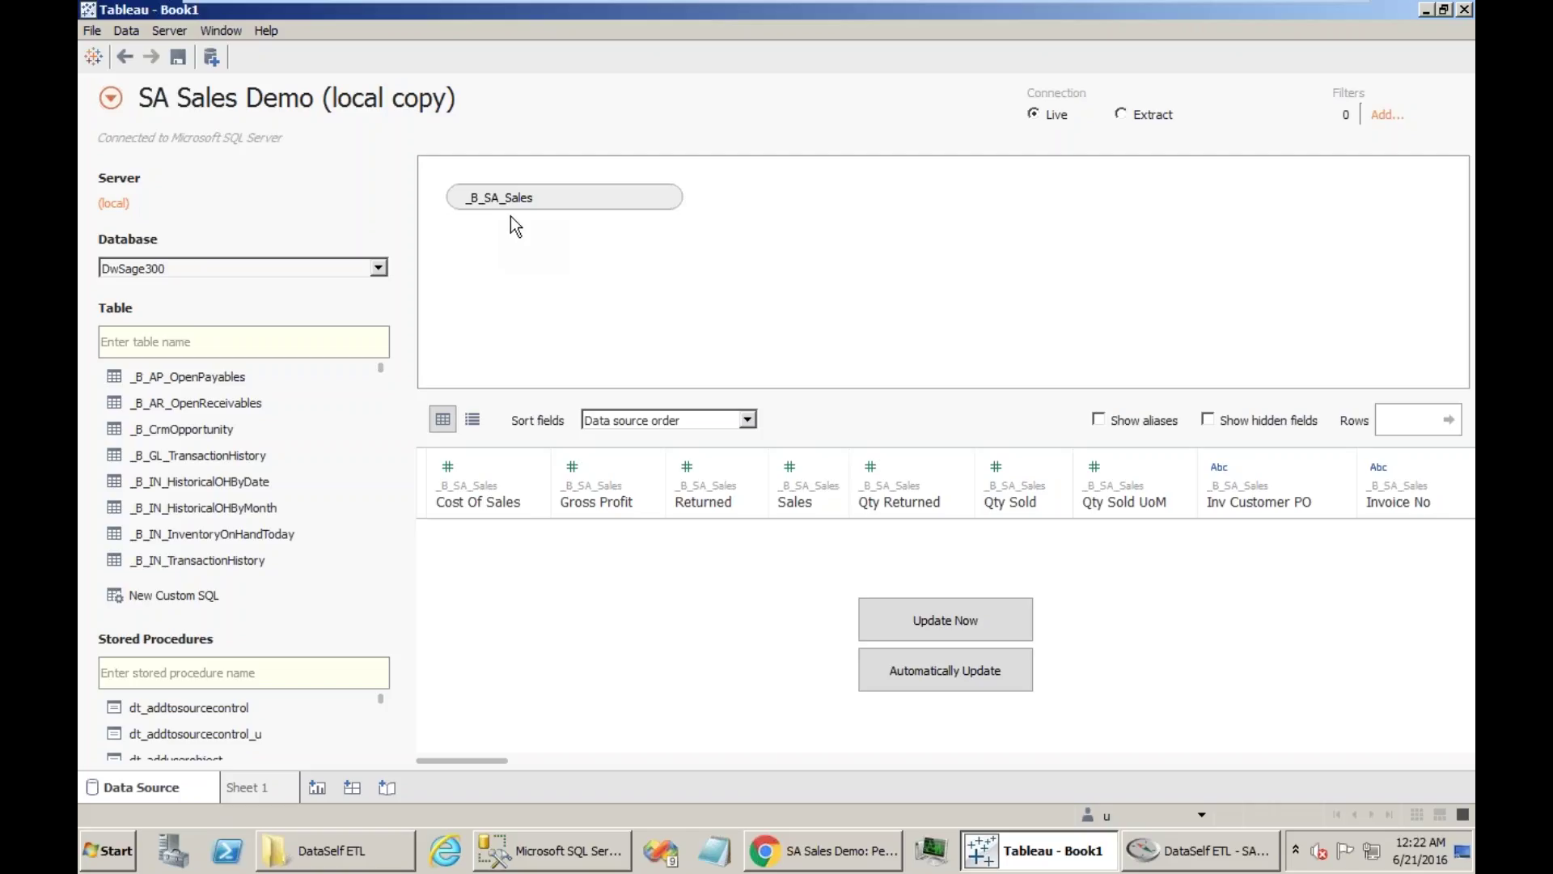
# Switch from Tableau's data source page over to SQL Server Management Studio
pyautogui.click(556, 862)
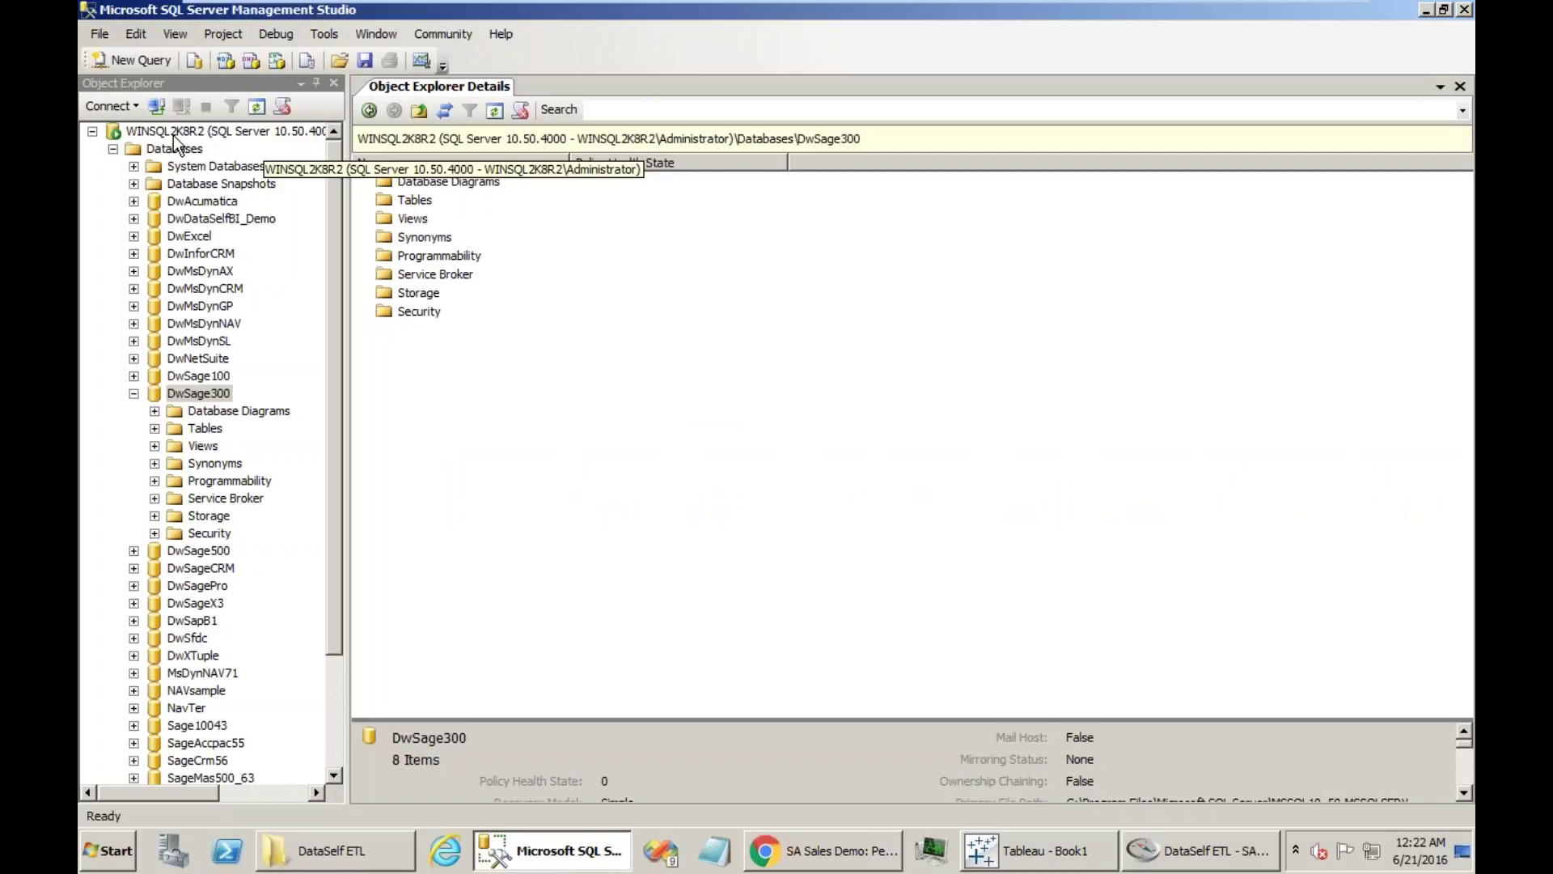
# Open the DwSage300 _B_SA_Sales view in the designer and show its SQL pane
pyautogui.click(194, 395)
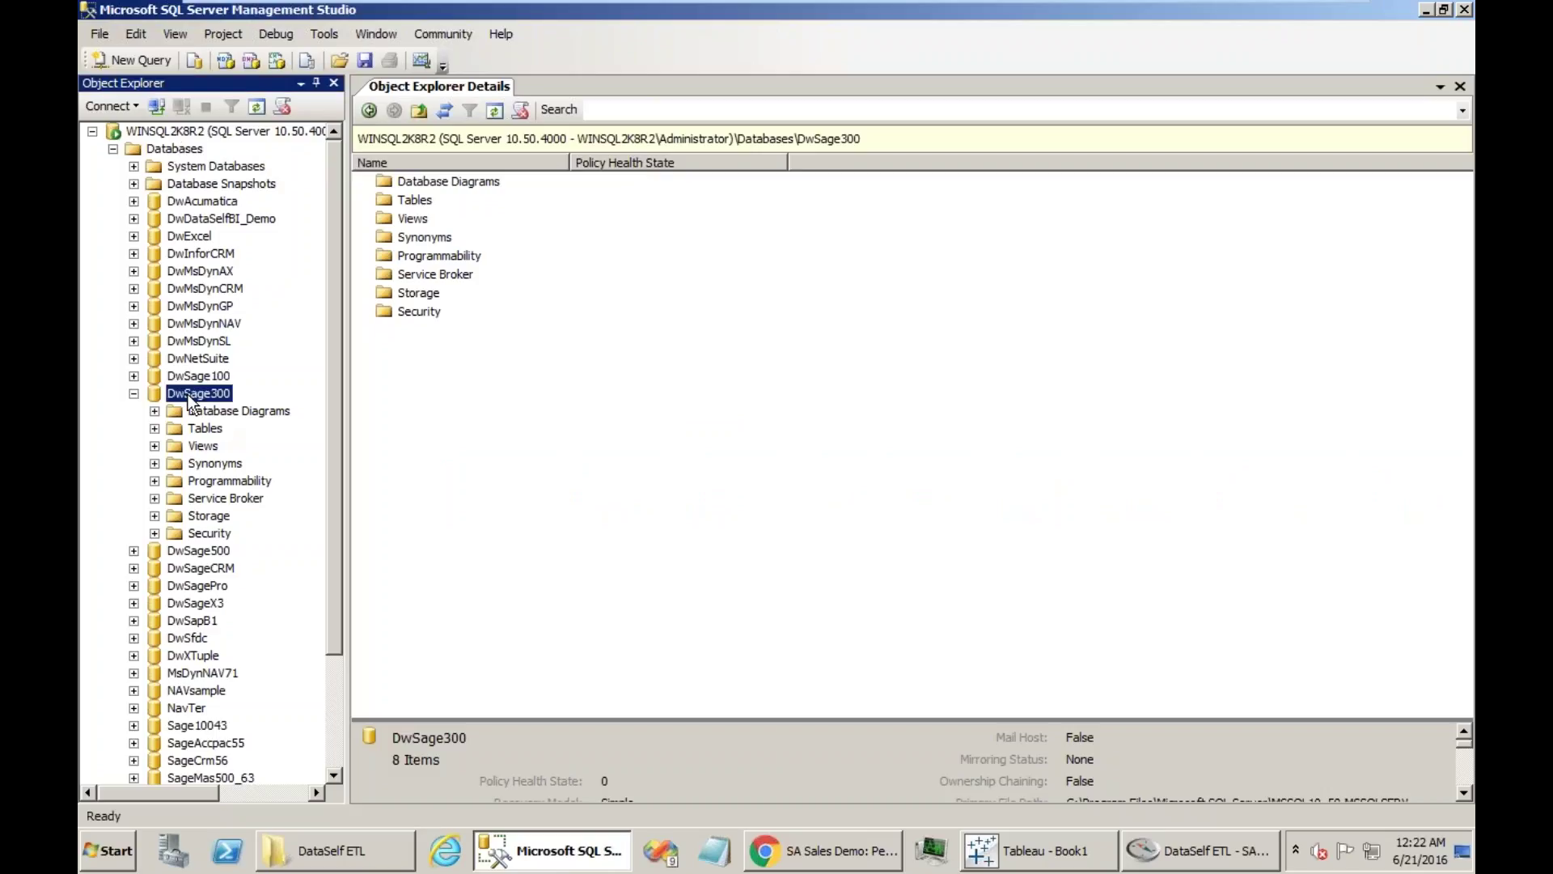
pyautogui.press('Escape')
pyautogui.click(203, 446)
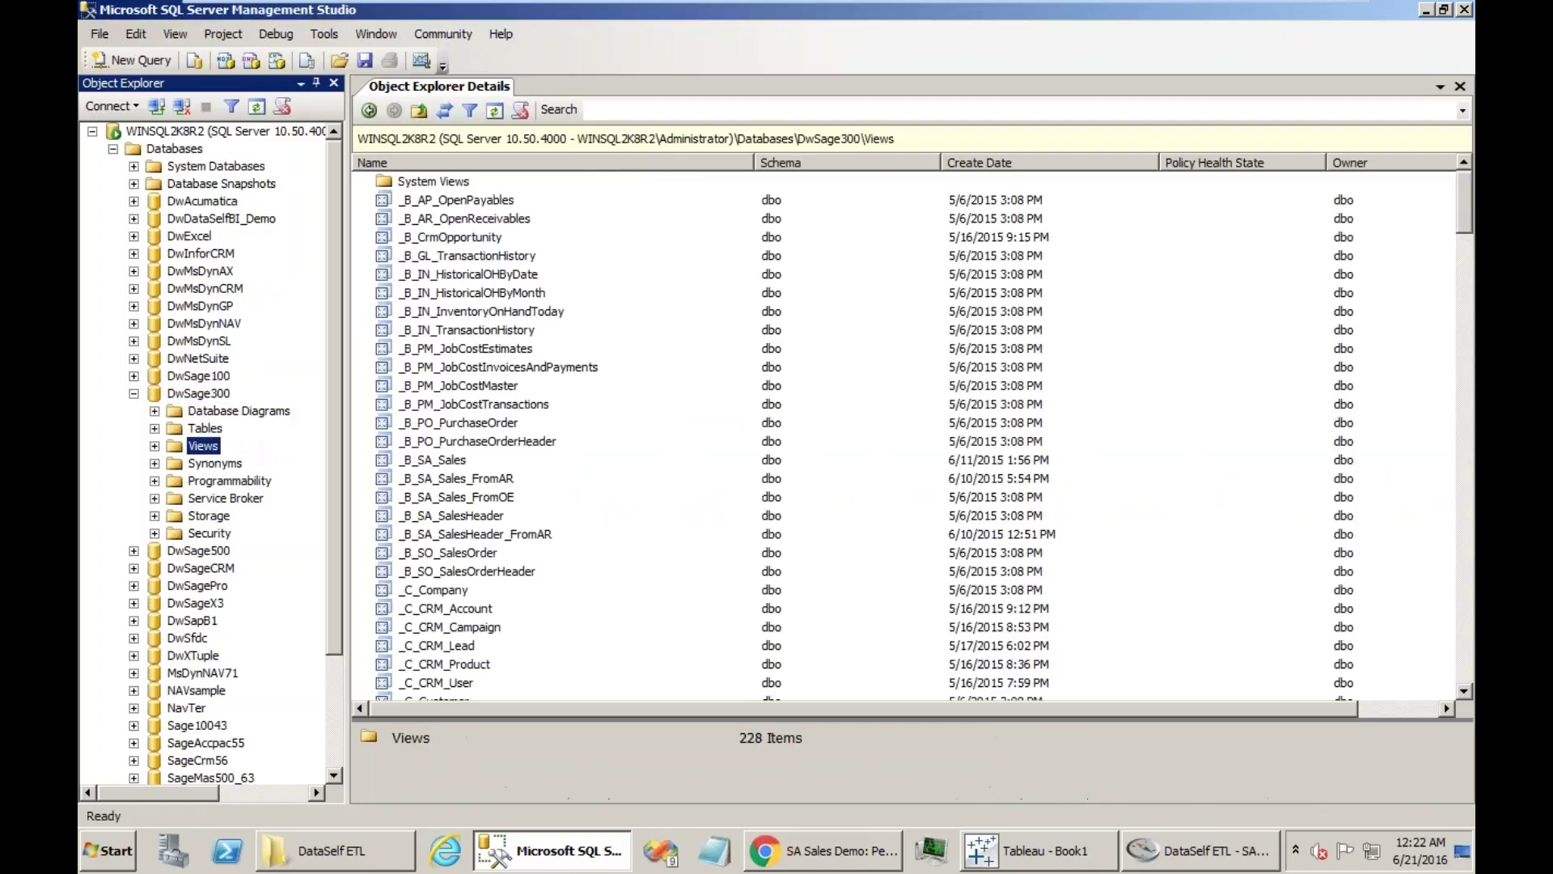
pyautogui.rightClick(457, 465)
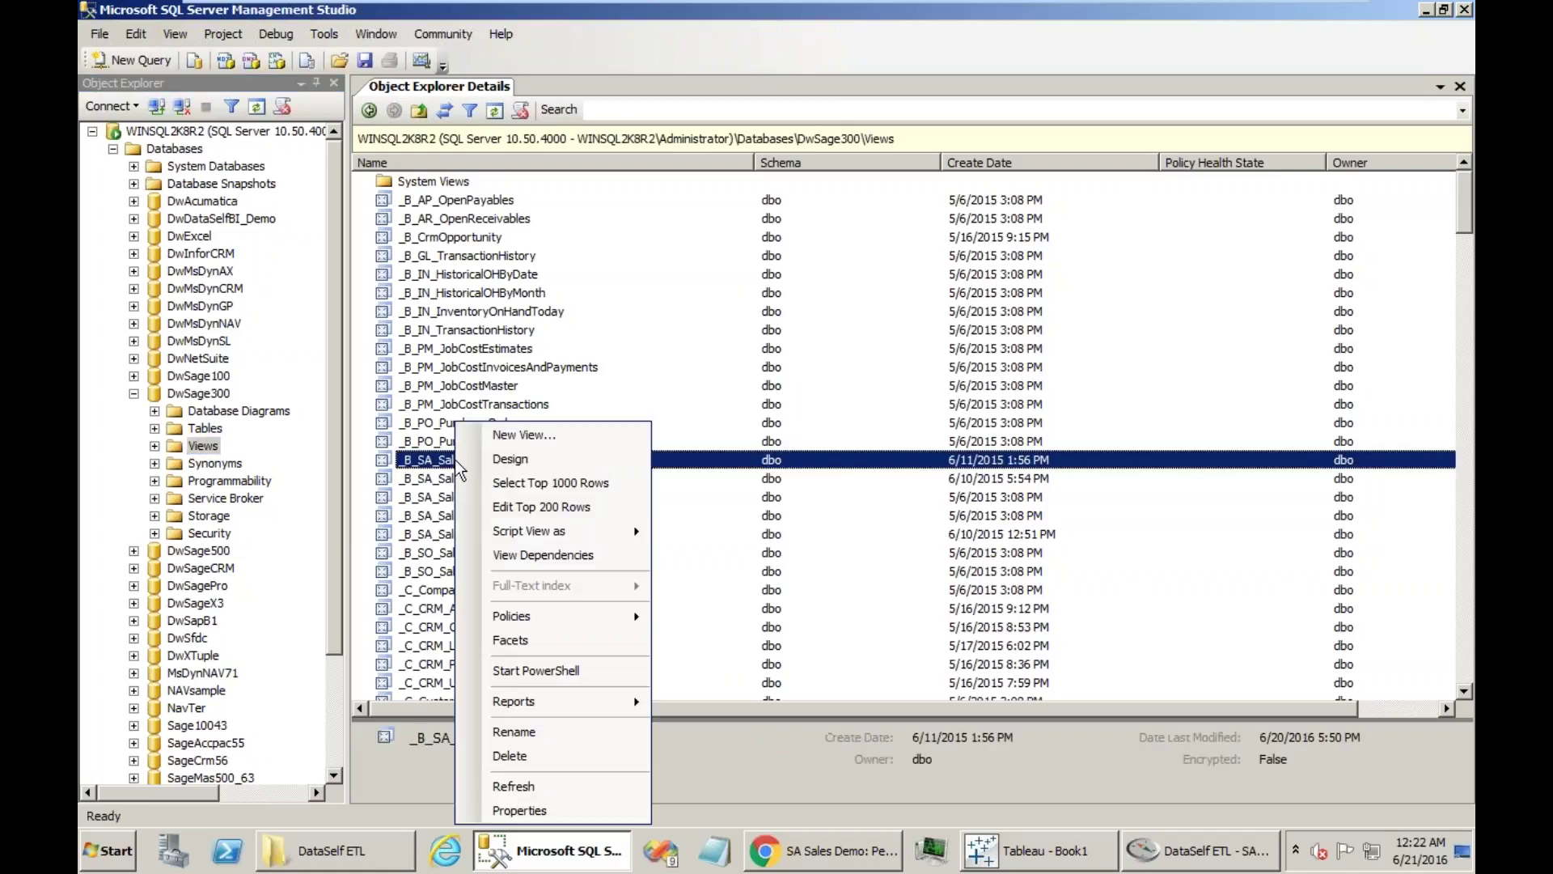
pyautogui.click(510, 459)
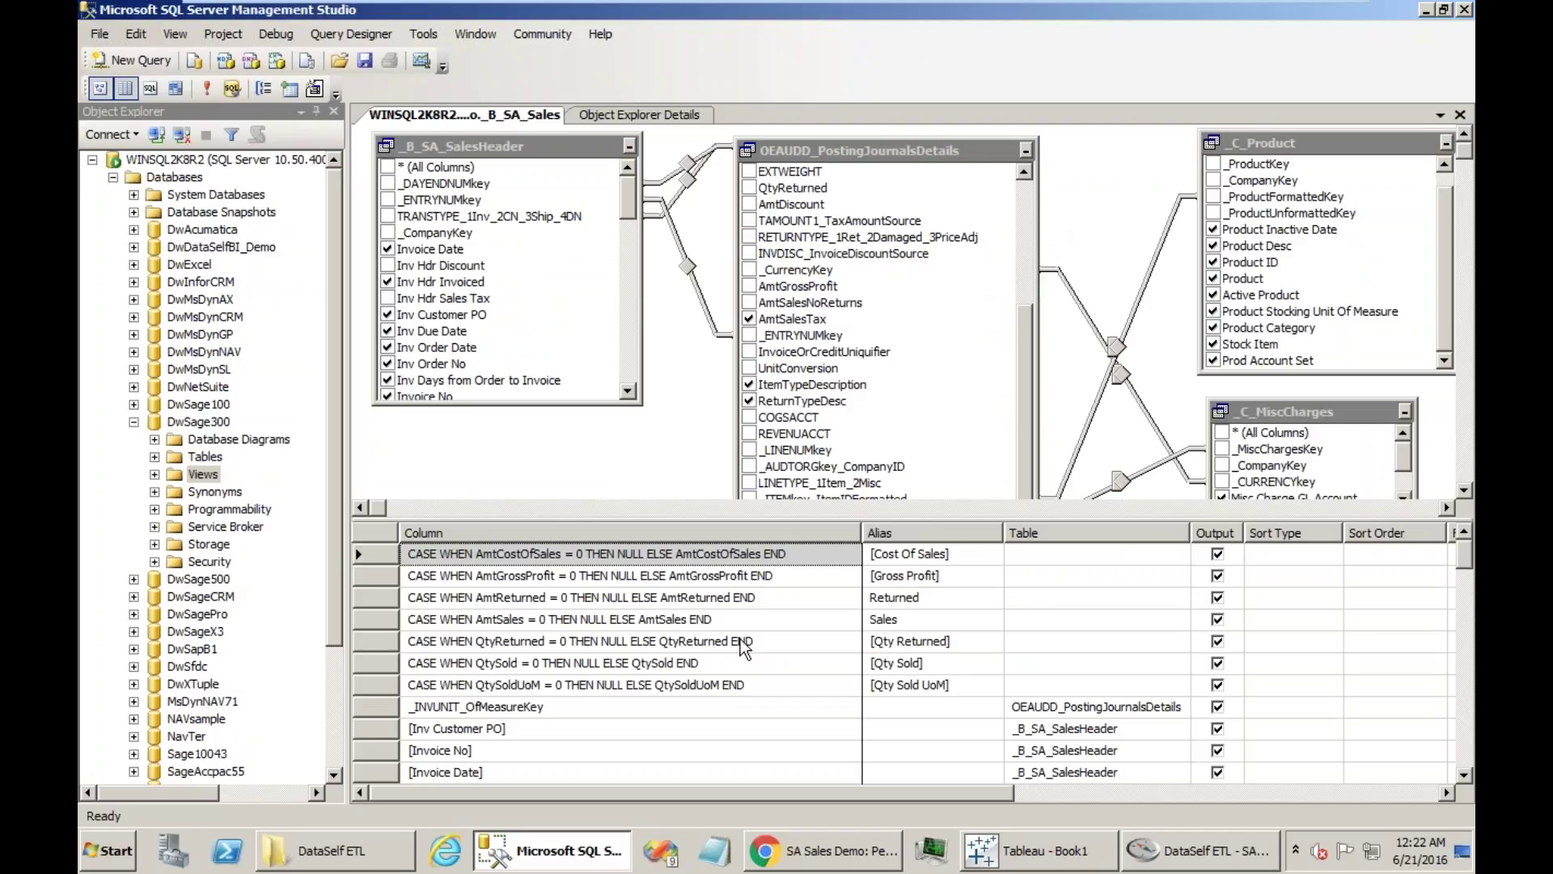
pyautogui.click(149, 88)
# Hide the SQL pane, return to the DwSage300 views list and bring up _C_Product's menu
pyautogui.click(149, 88)
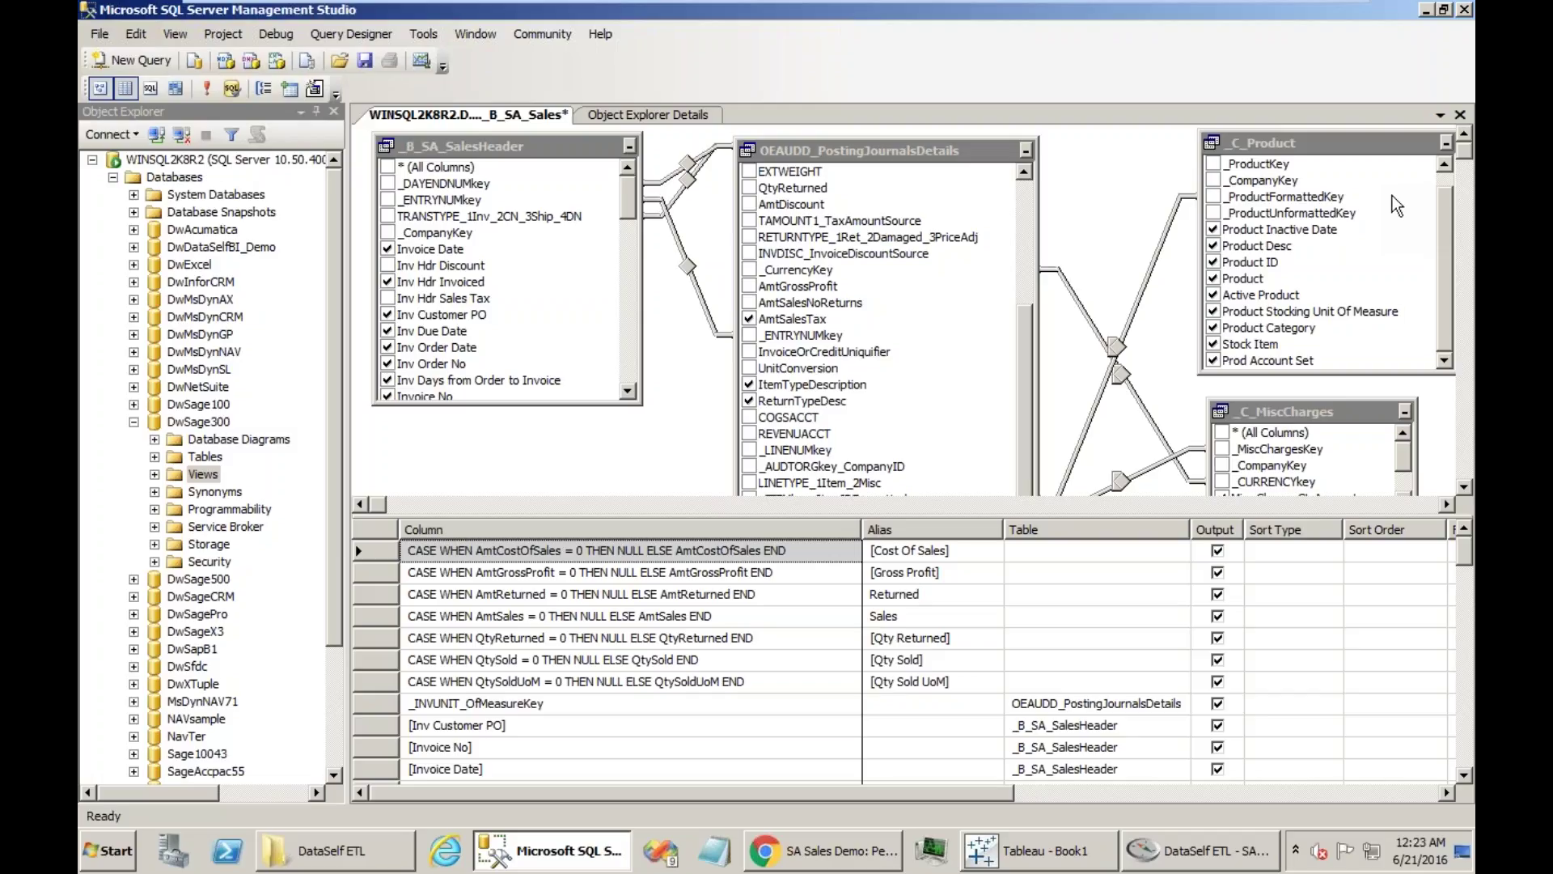
pyautogui.click(638, 114)
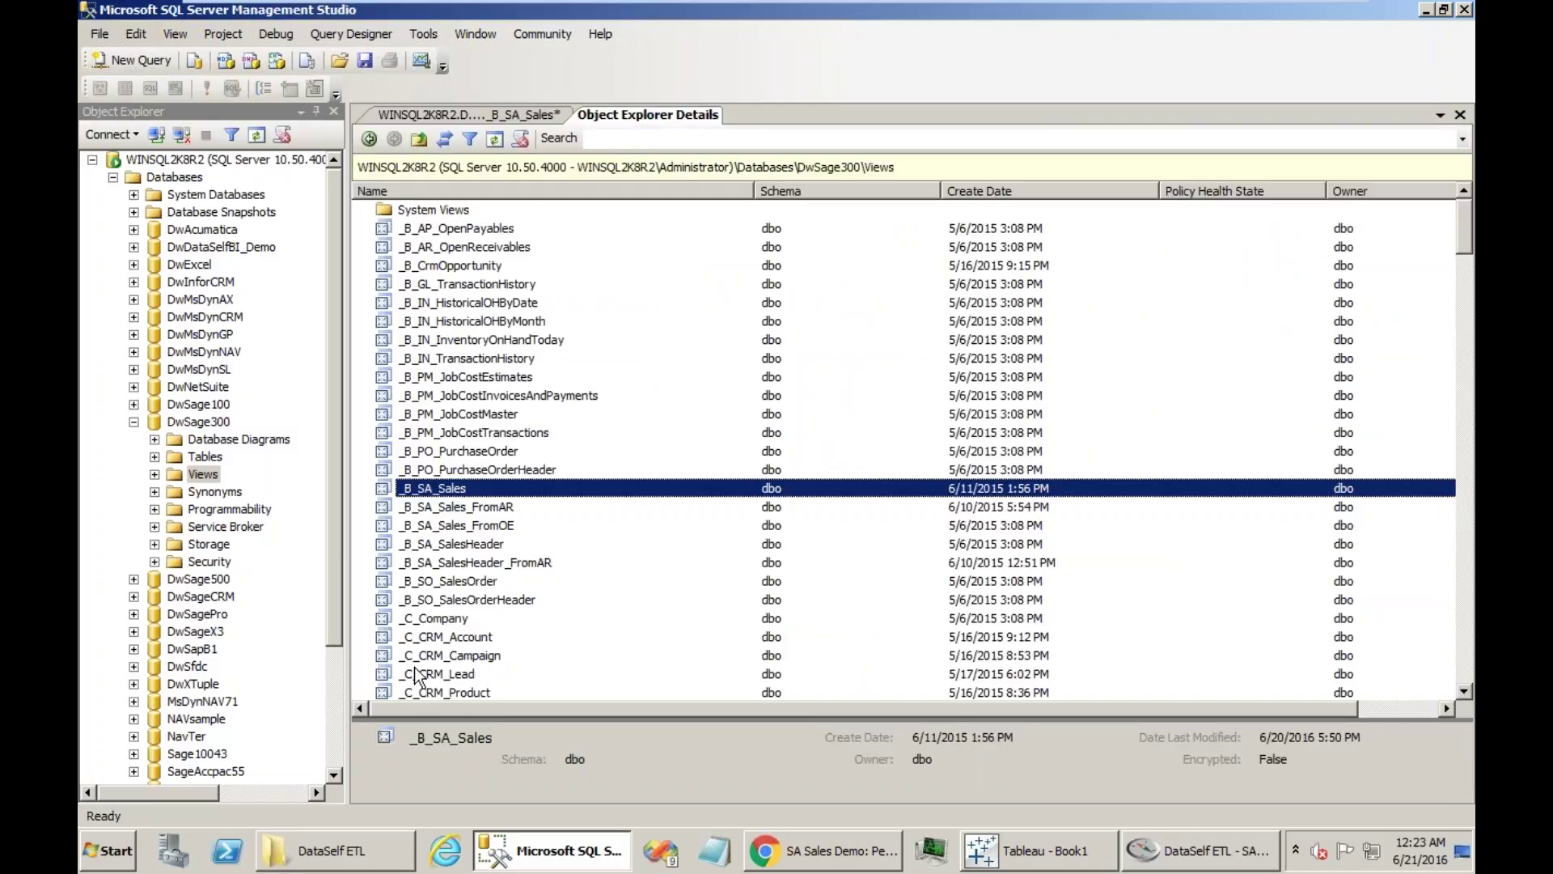
pyautogui.scroll(-2, 417, 675)
pyautogui.scroll(-1, 457, 676)
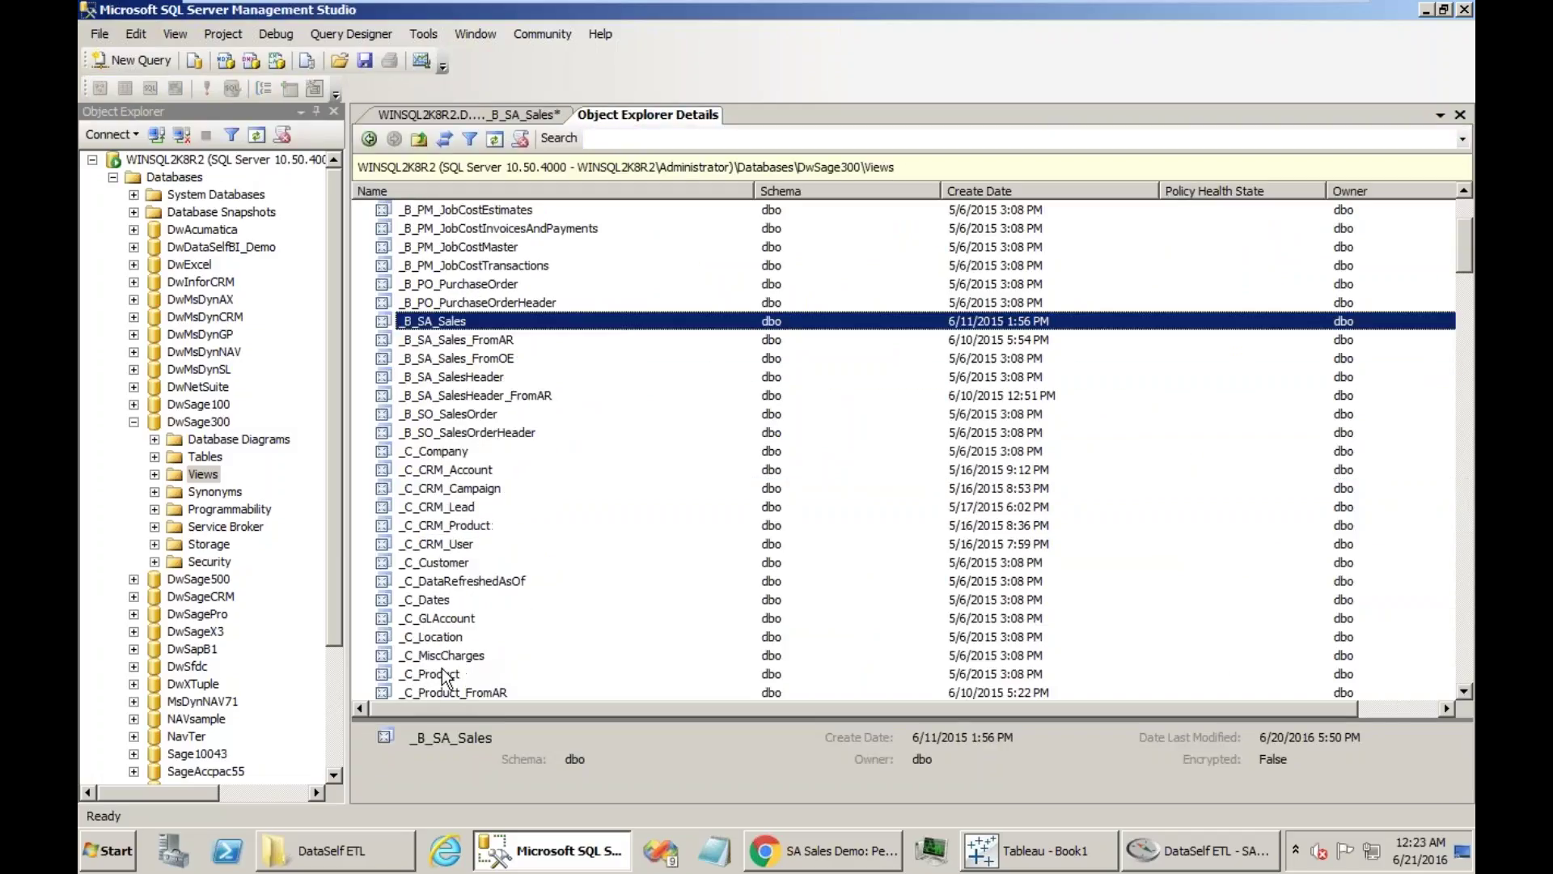
pyautogui.rightClick(440, 674)
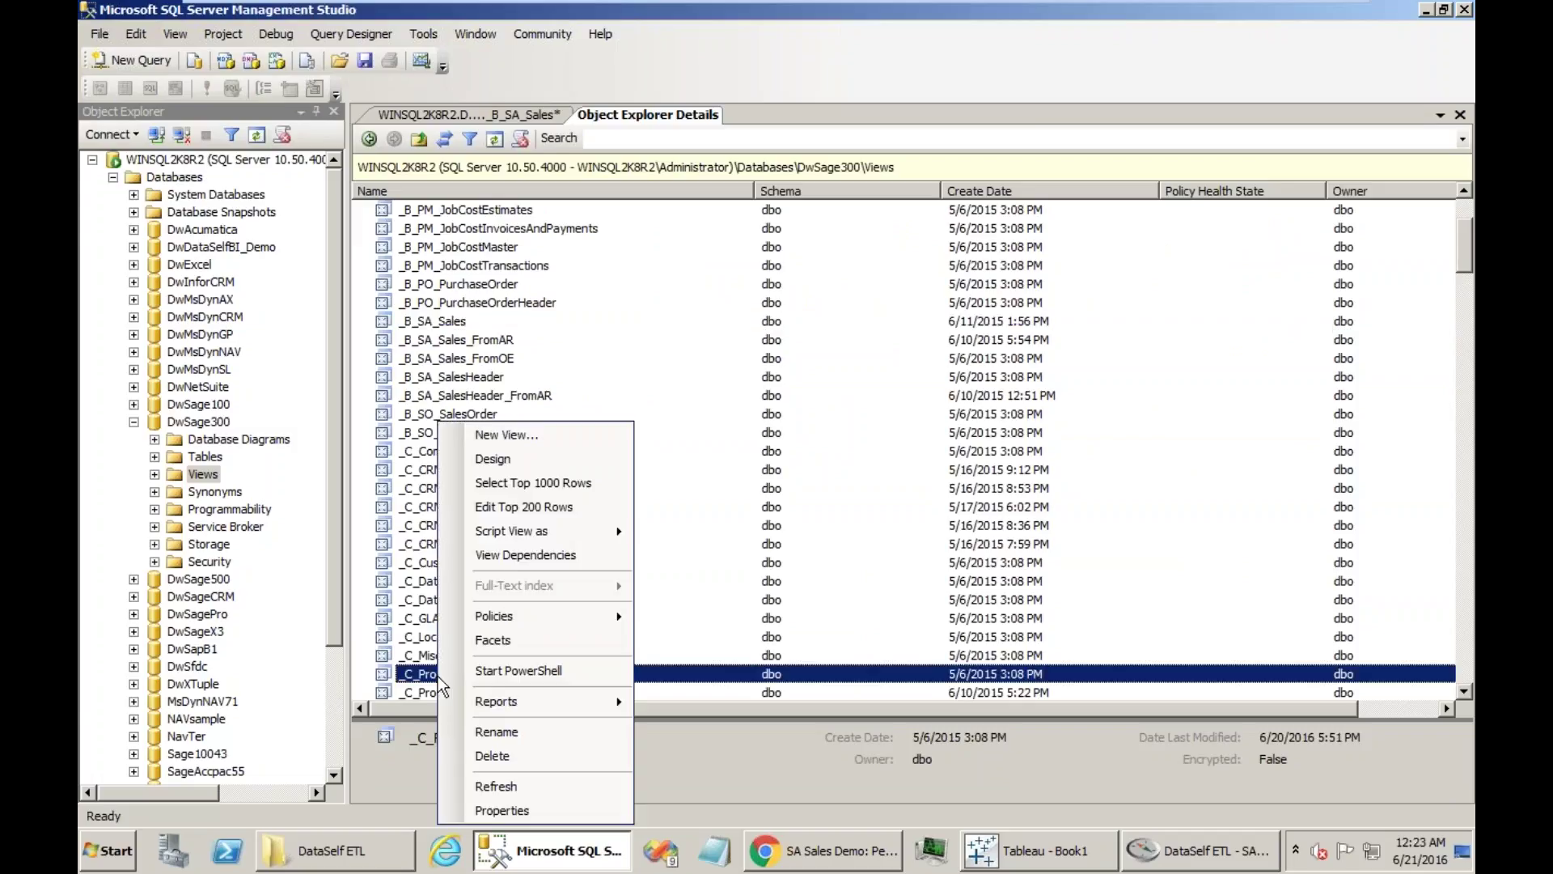
# Open the _C_Product view in design and add the ICCATG_ProductCategories table
pyautogui.click(510, 459)
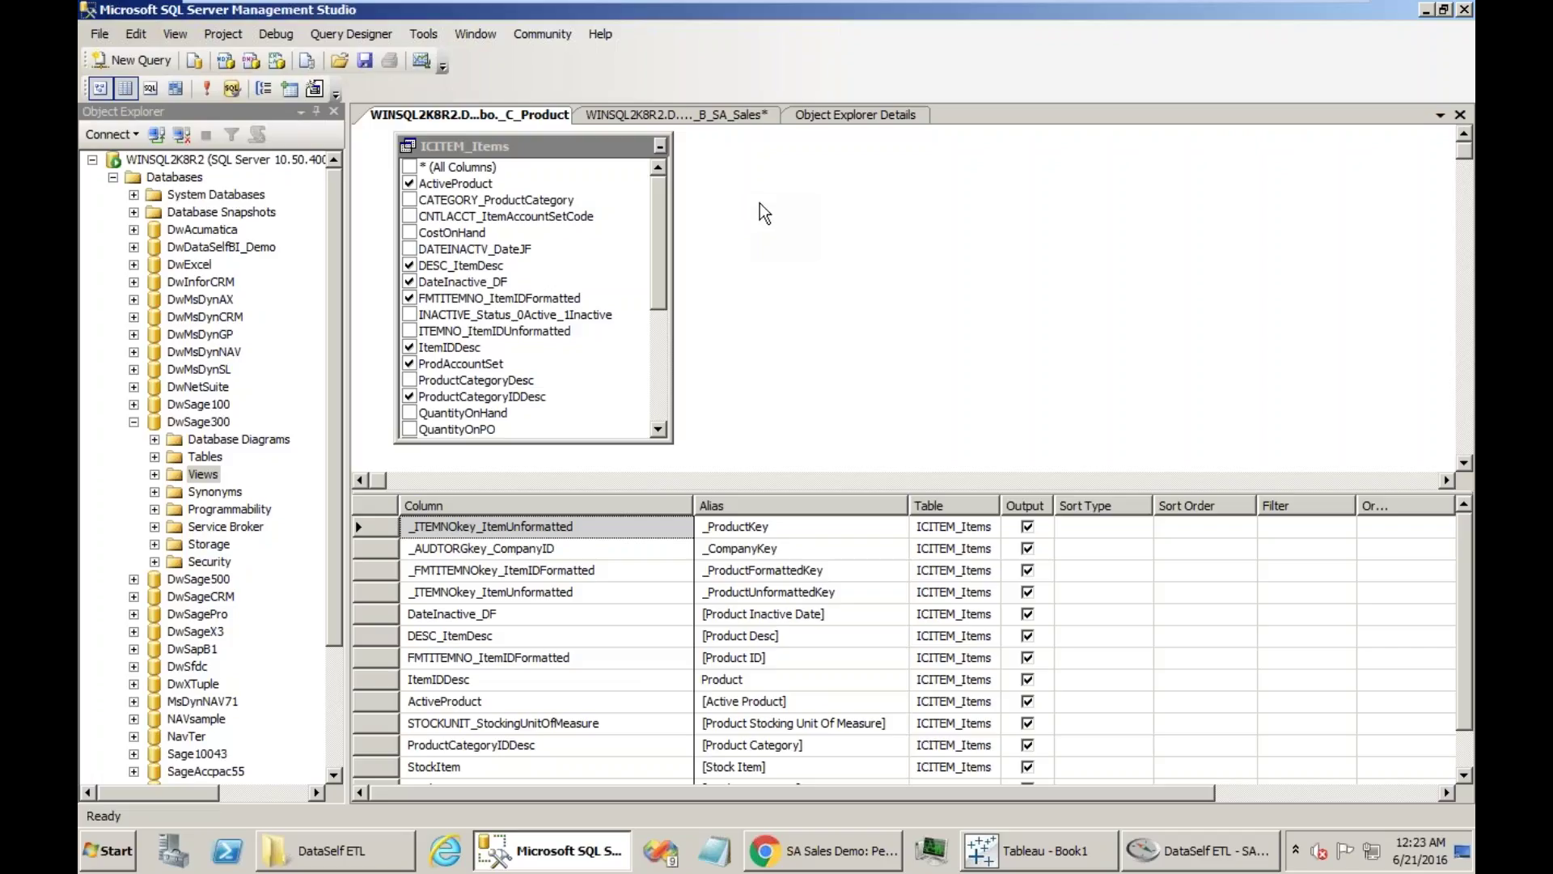
pyautogui.rightClick(760, 204)
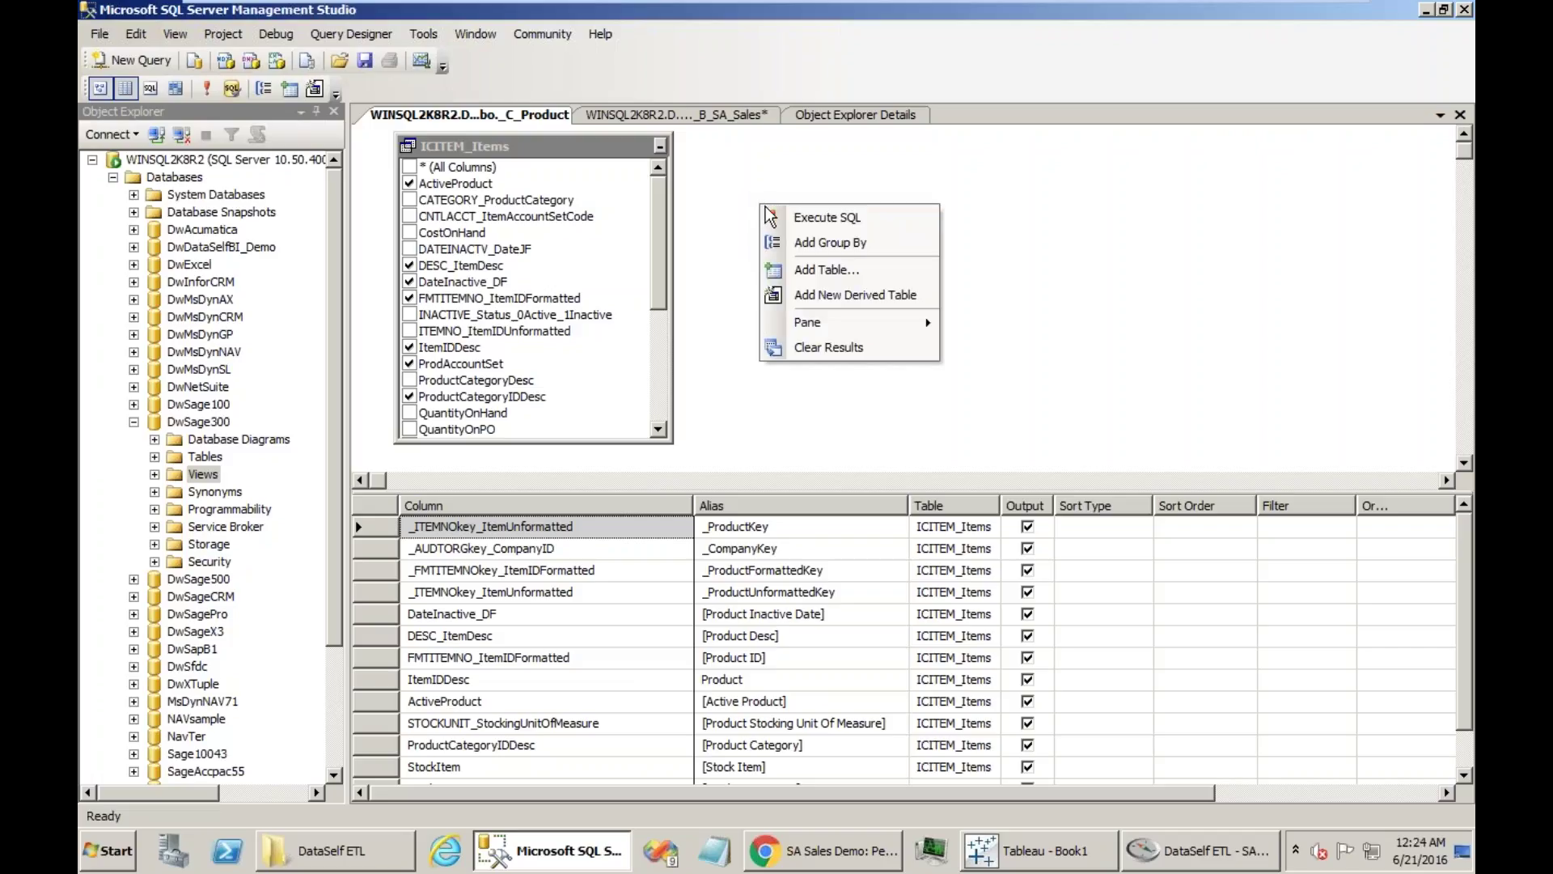
pyautogui.click(822, 270)
pyautogui.click(638, 286)
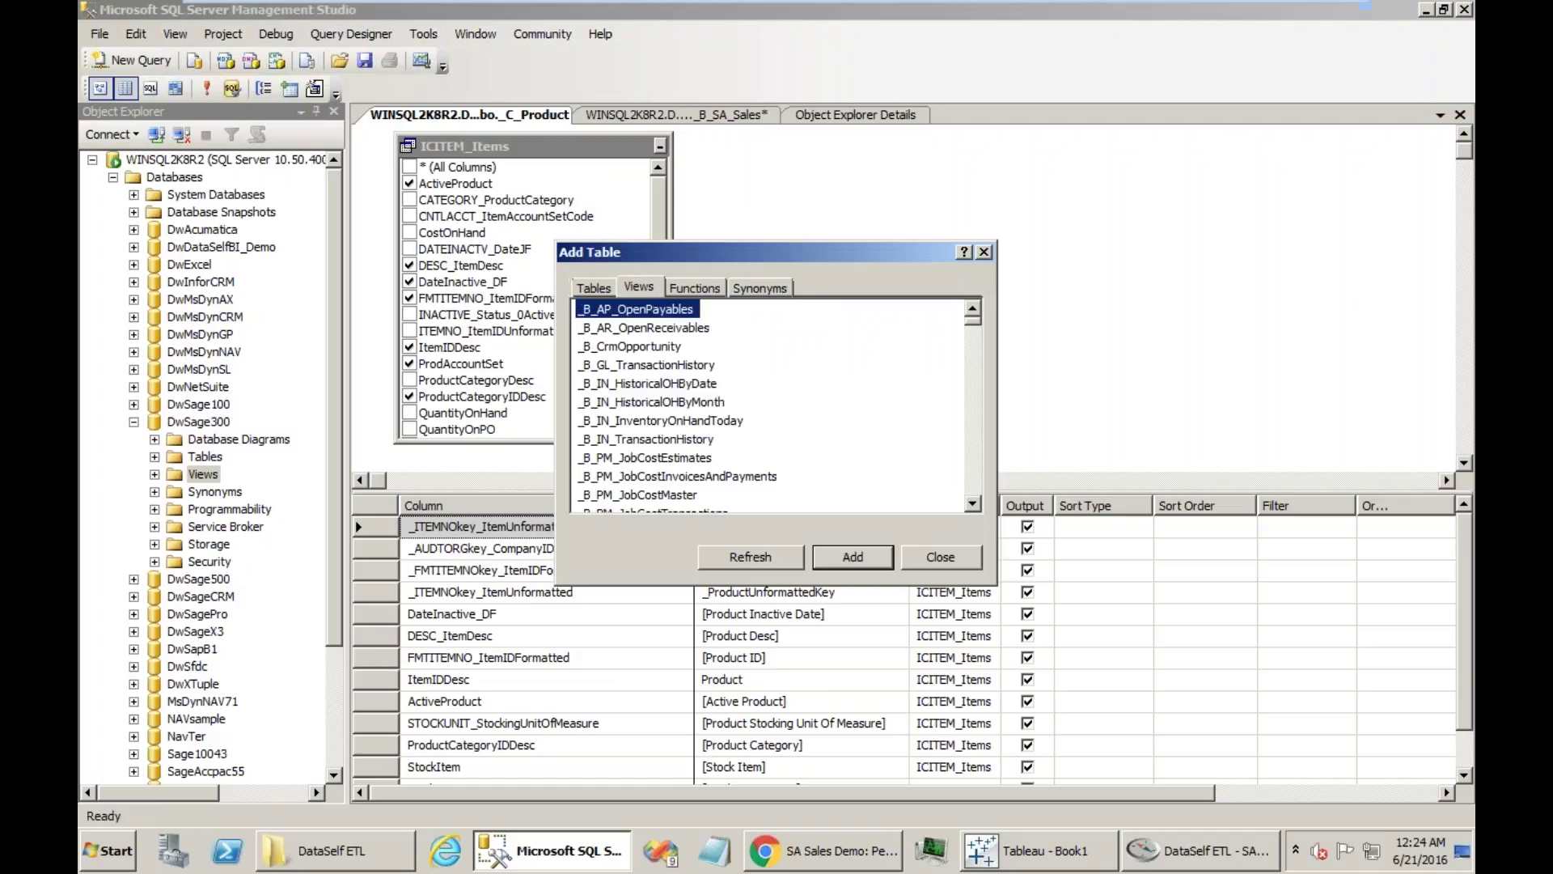
pyautogui.write('icc')
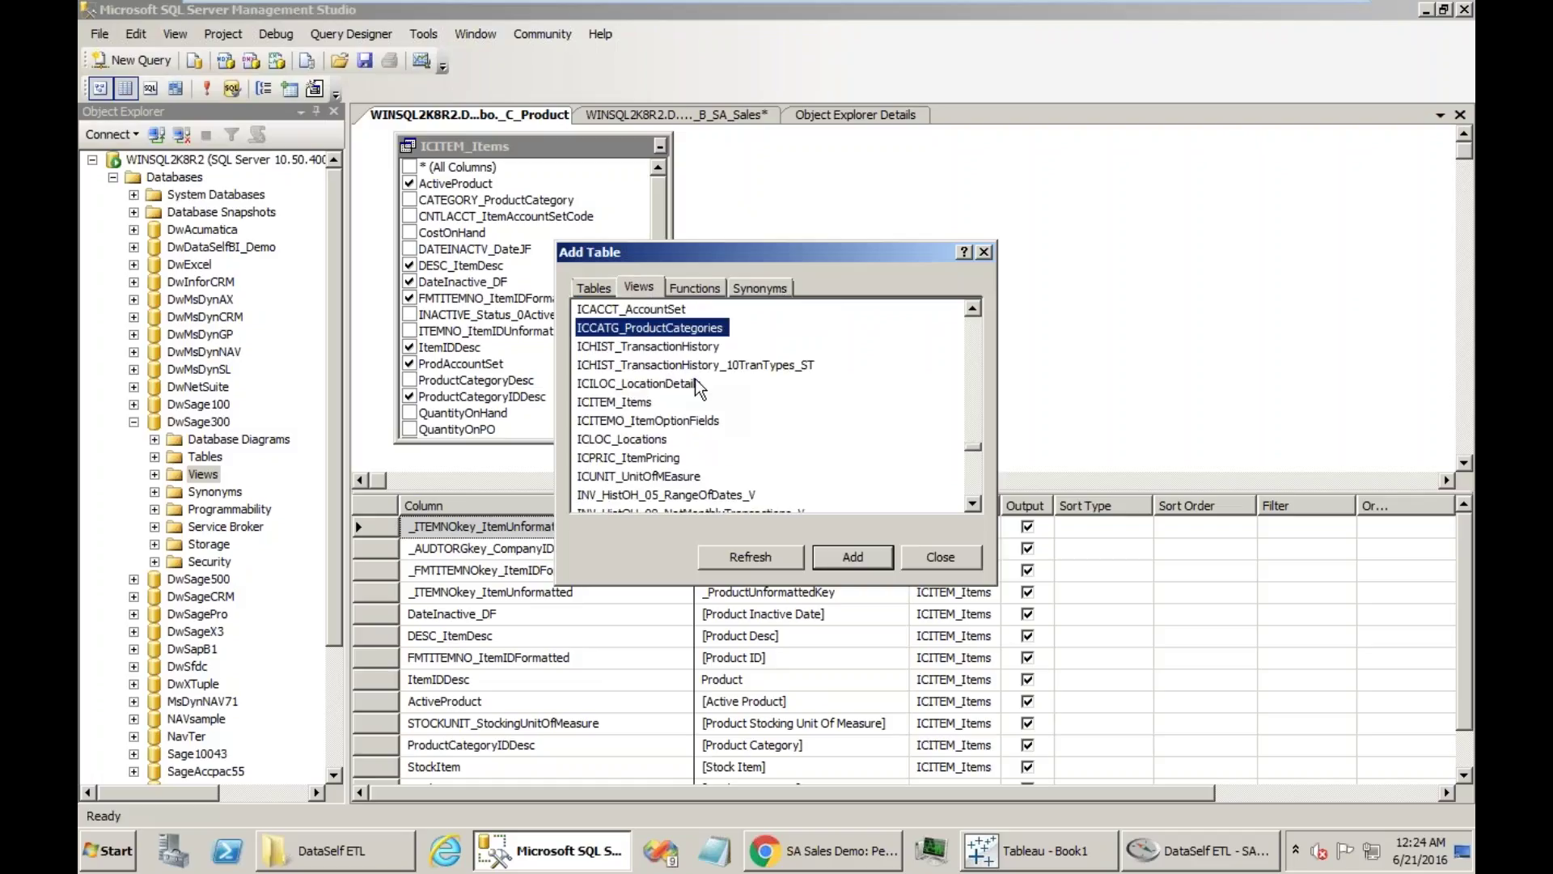
pyautogui.click(843, 557)
pyautogui.click(932, 558)
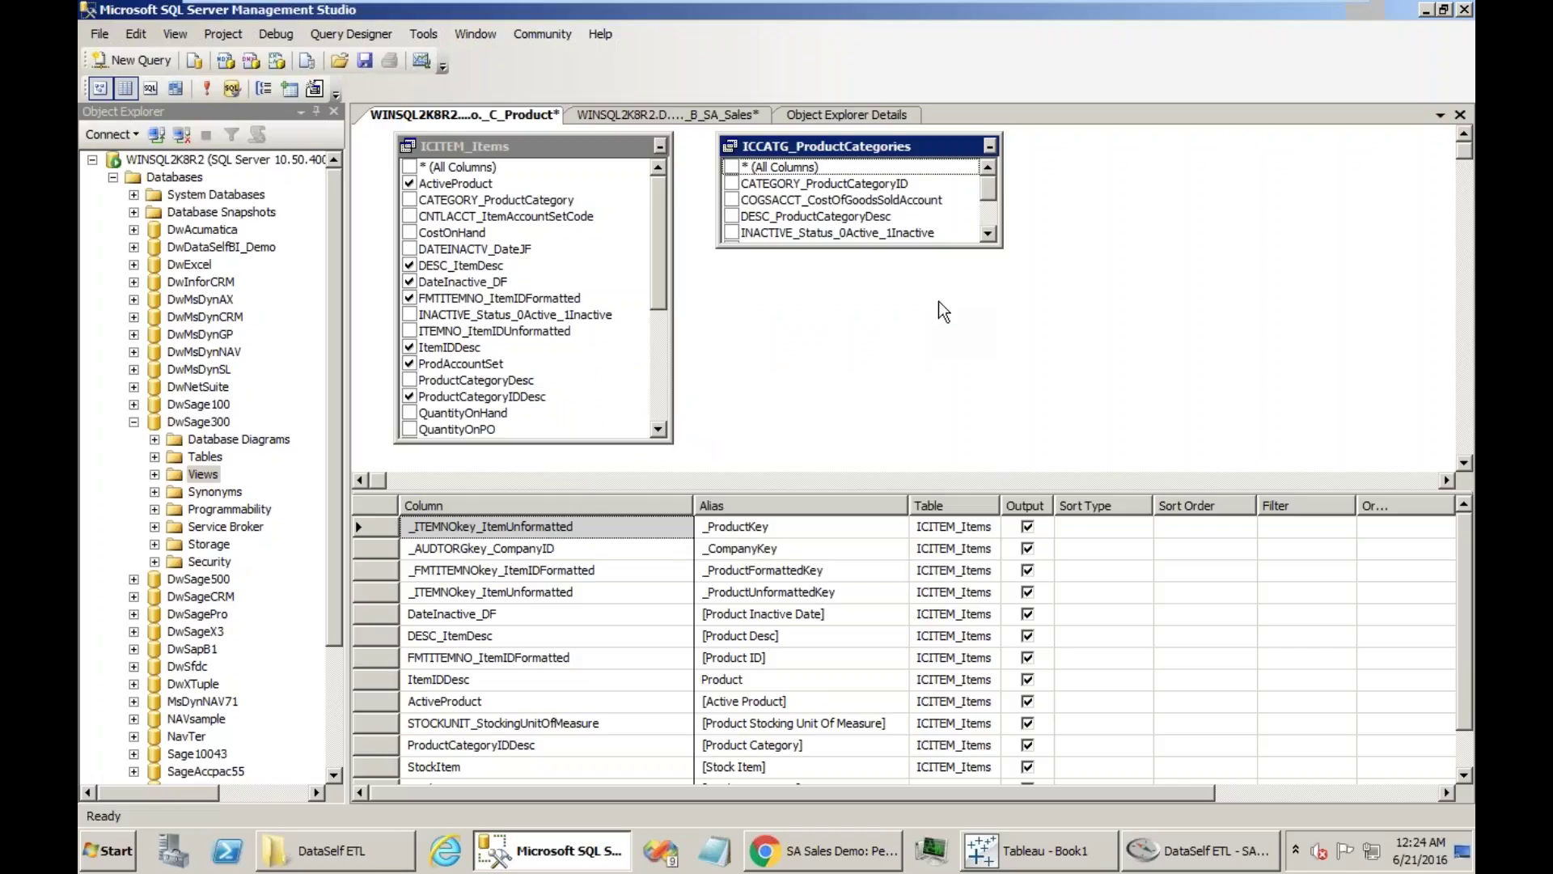
# Join ICCATG_ProductCategories to ICITEM_Items on _CATEGORYkey_ProductCategory, keeping all ICITEM_Items rows
pyautogui.moveTo(938, 248); pyautogui.dragTo(941, 486)
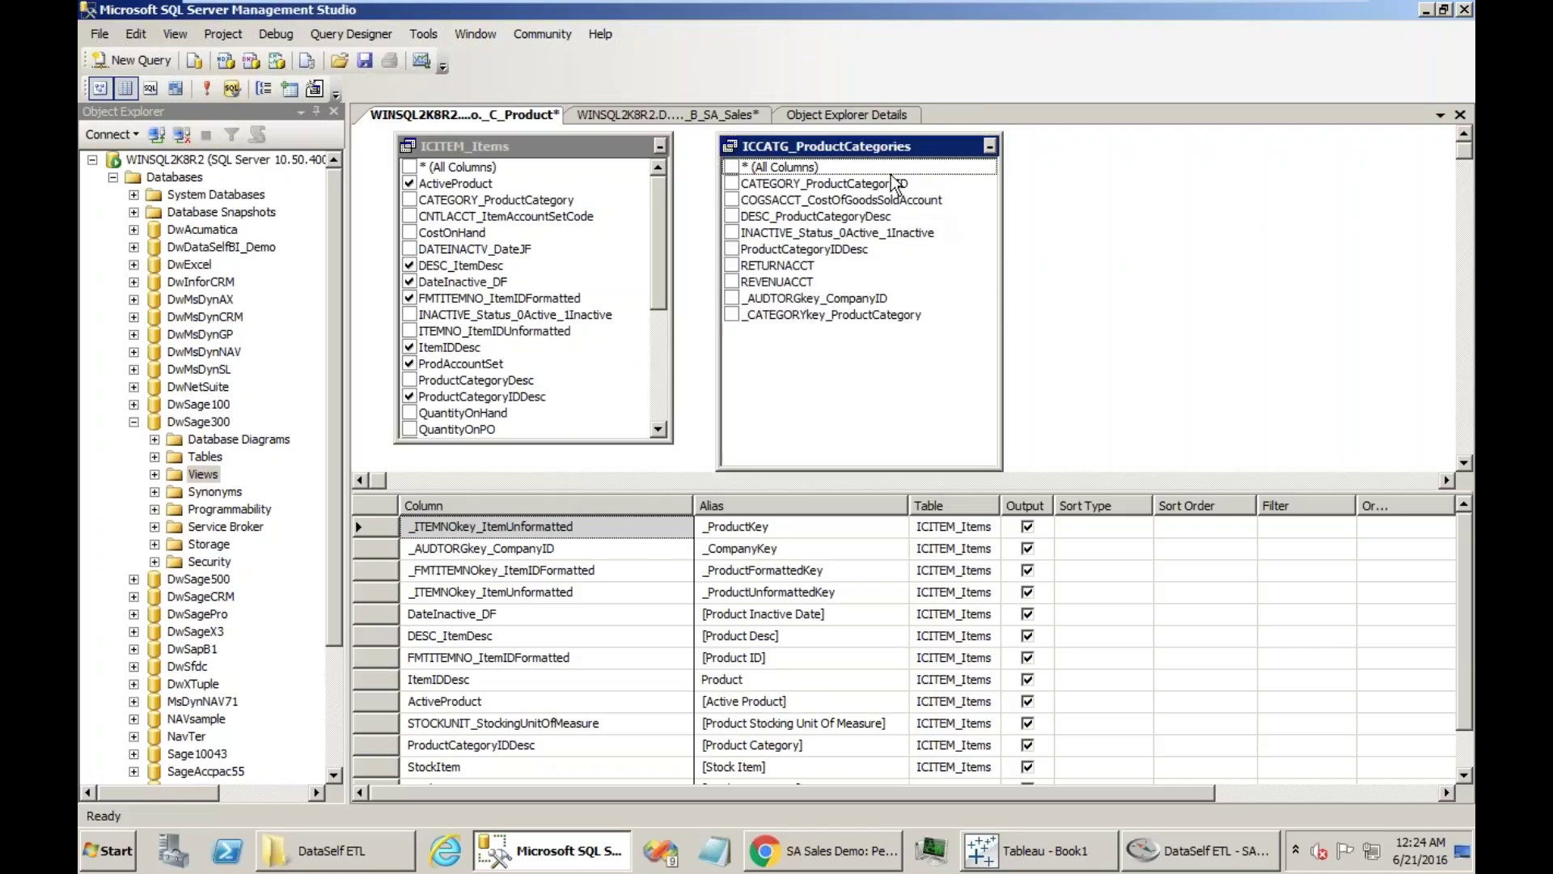
pyautogui.moveTo(888, 148); pyautogui.dragTo(975, 146)
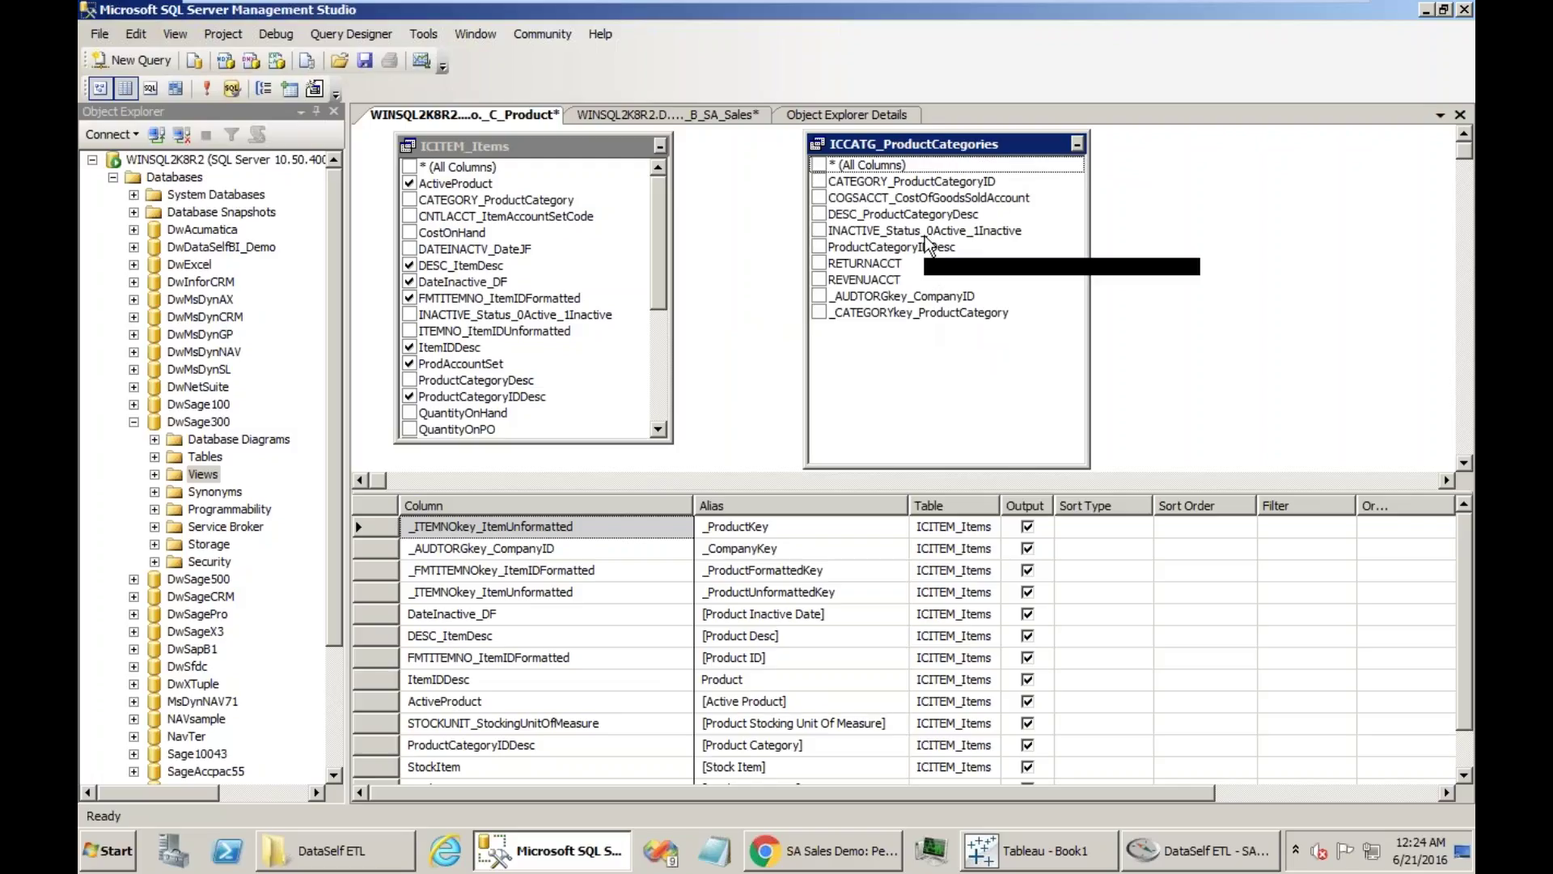
pyautogui.click(913, 313)
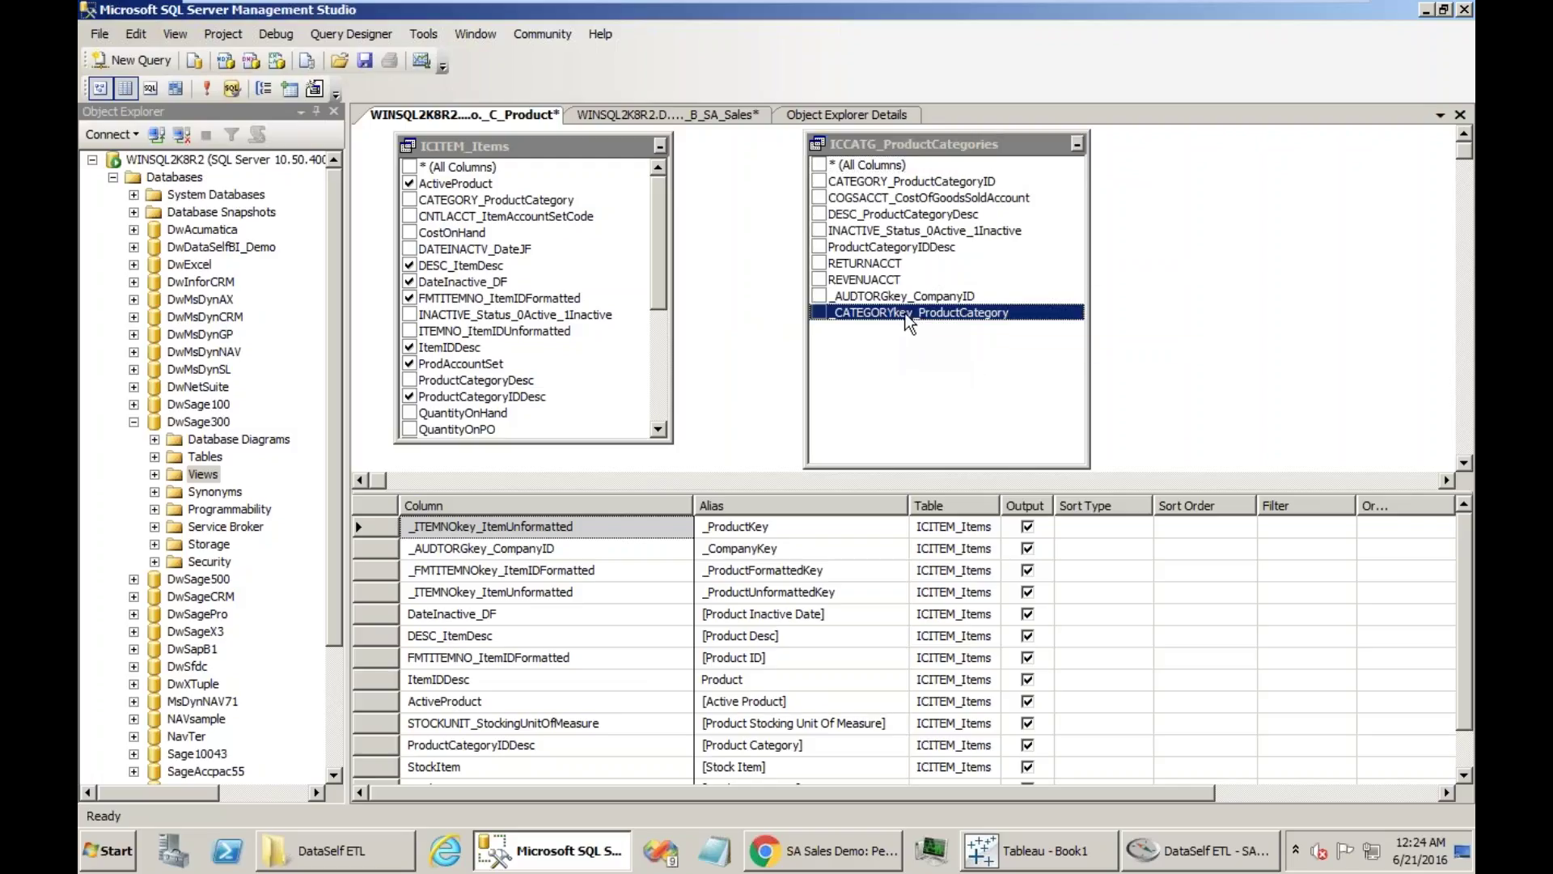
pyautogui.click(660, 400)
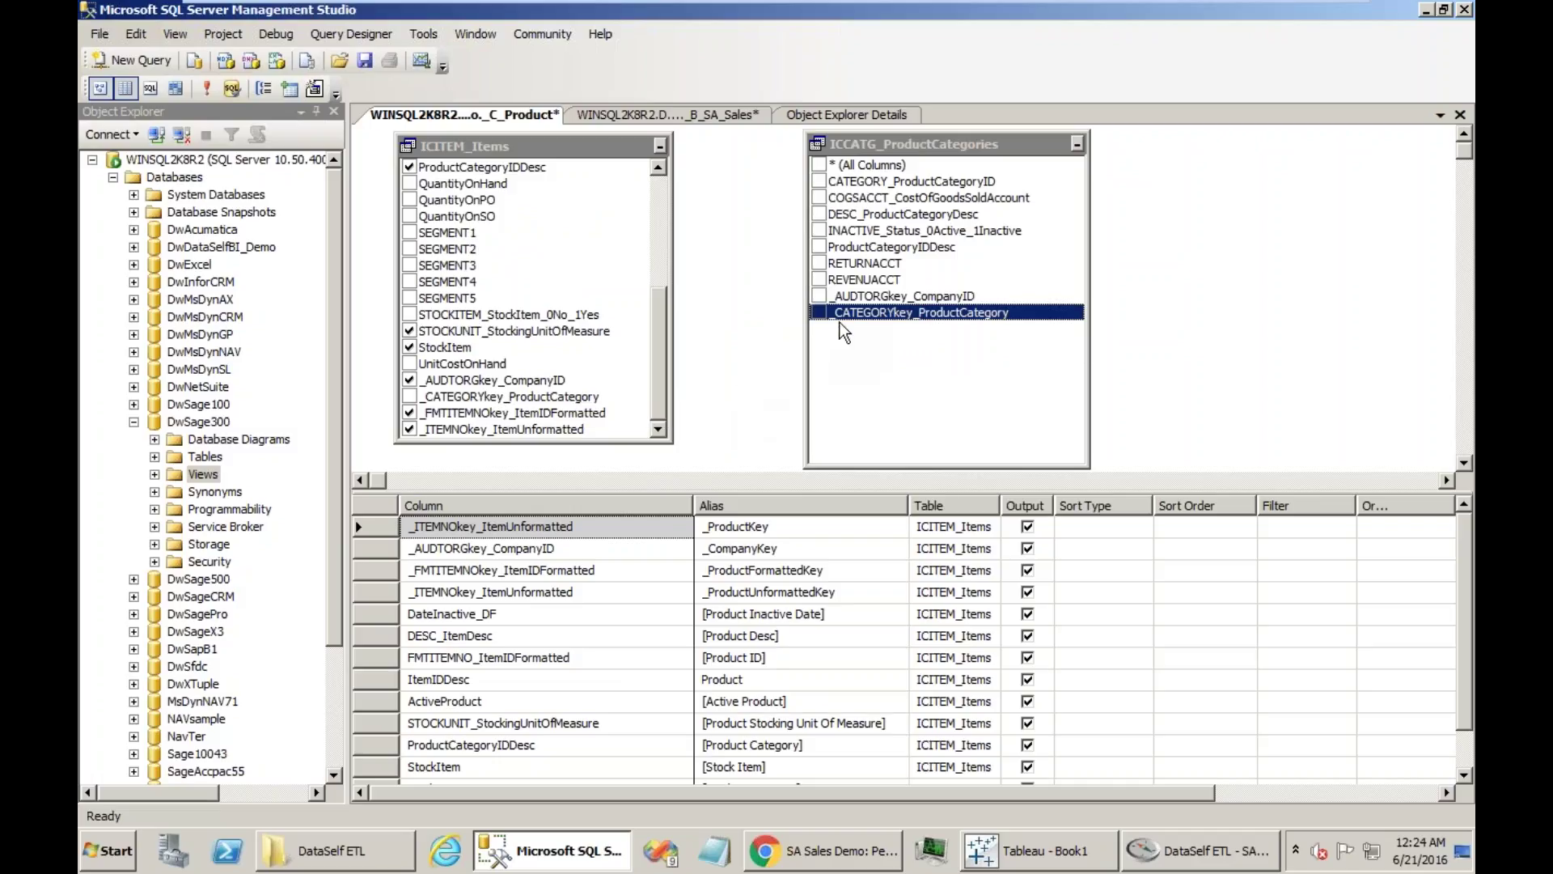
pyautogui.moveTo(848, 321); pyautogui.dragTo(567, 398)
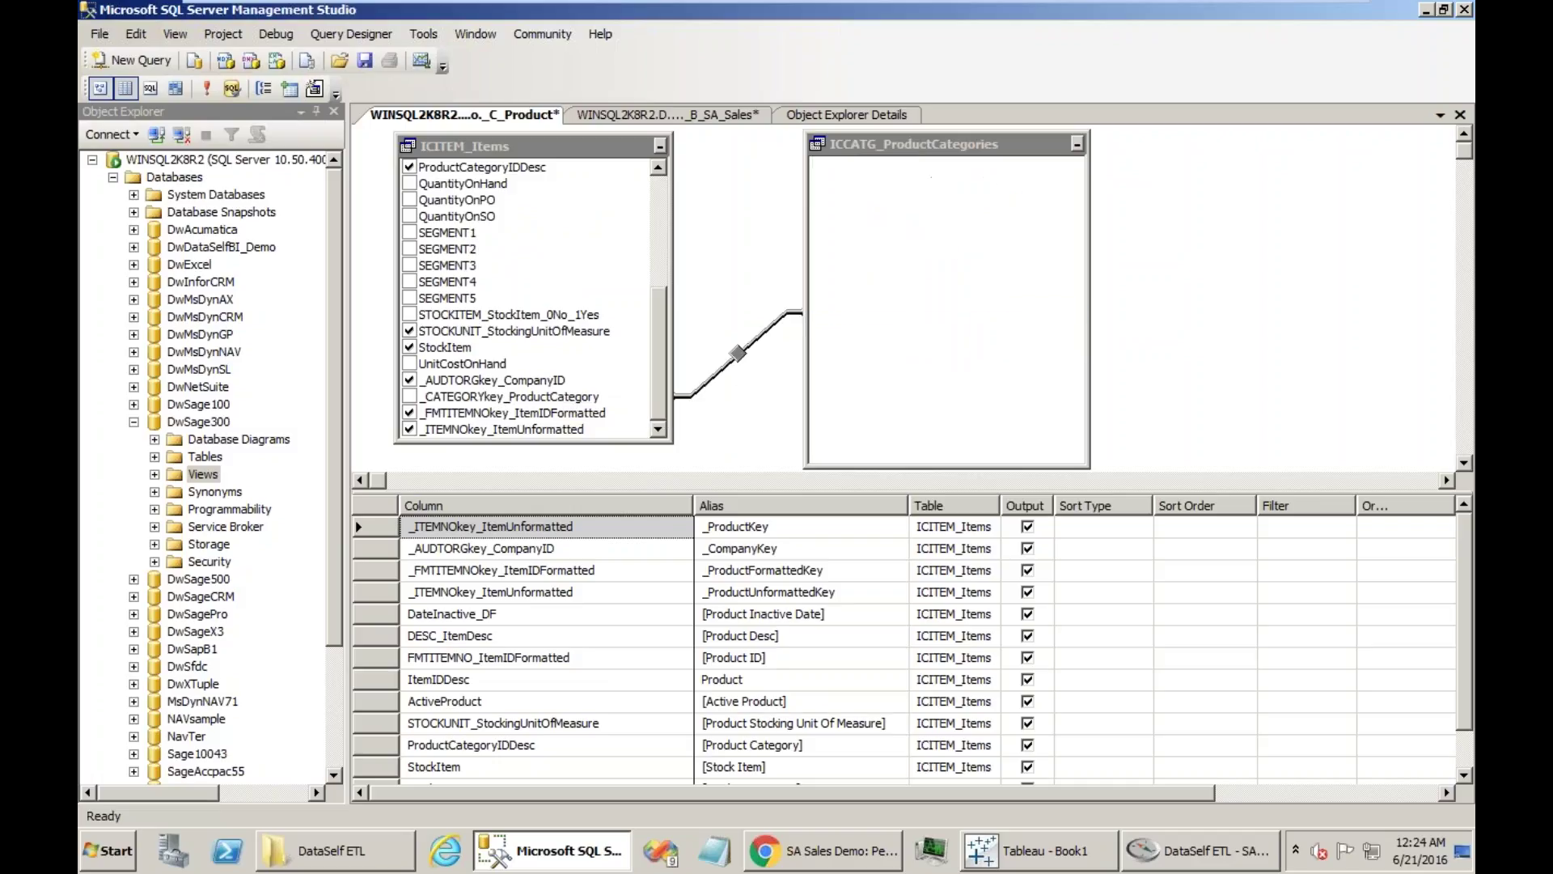
pyautogui.rightClick(738, 361)
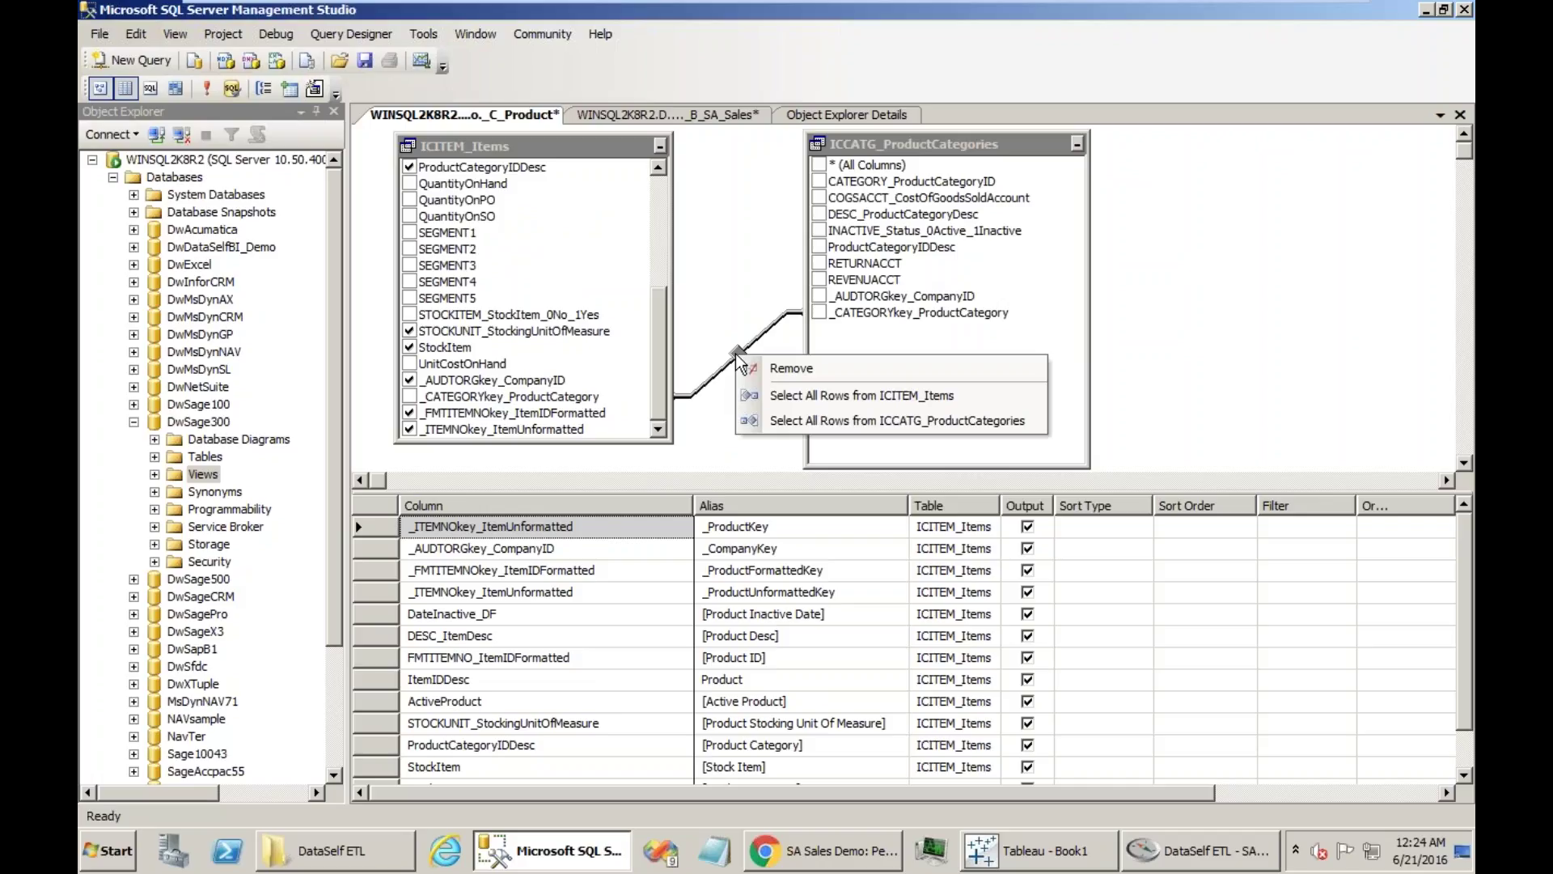
pyautogui.click(781, 396)
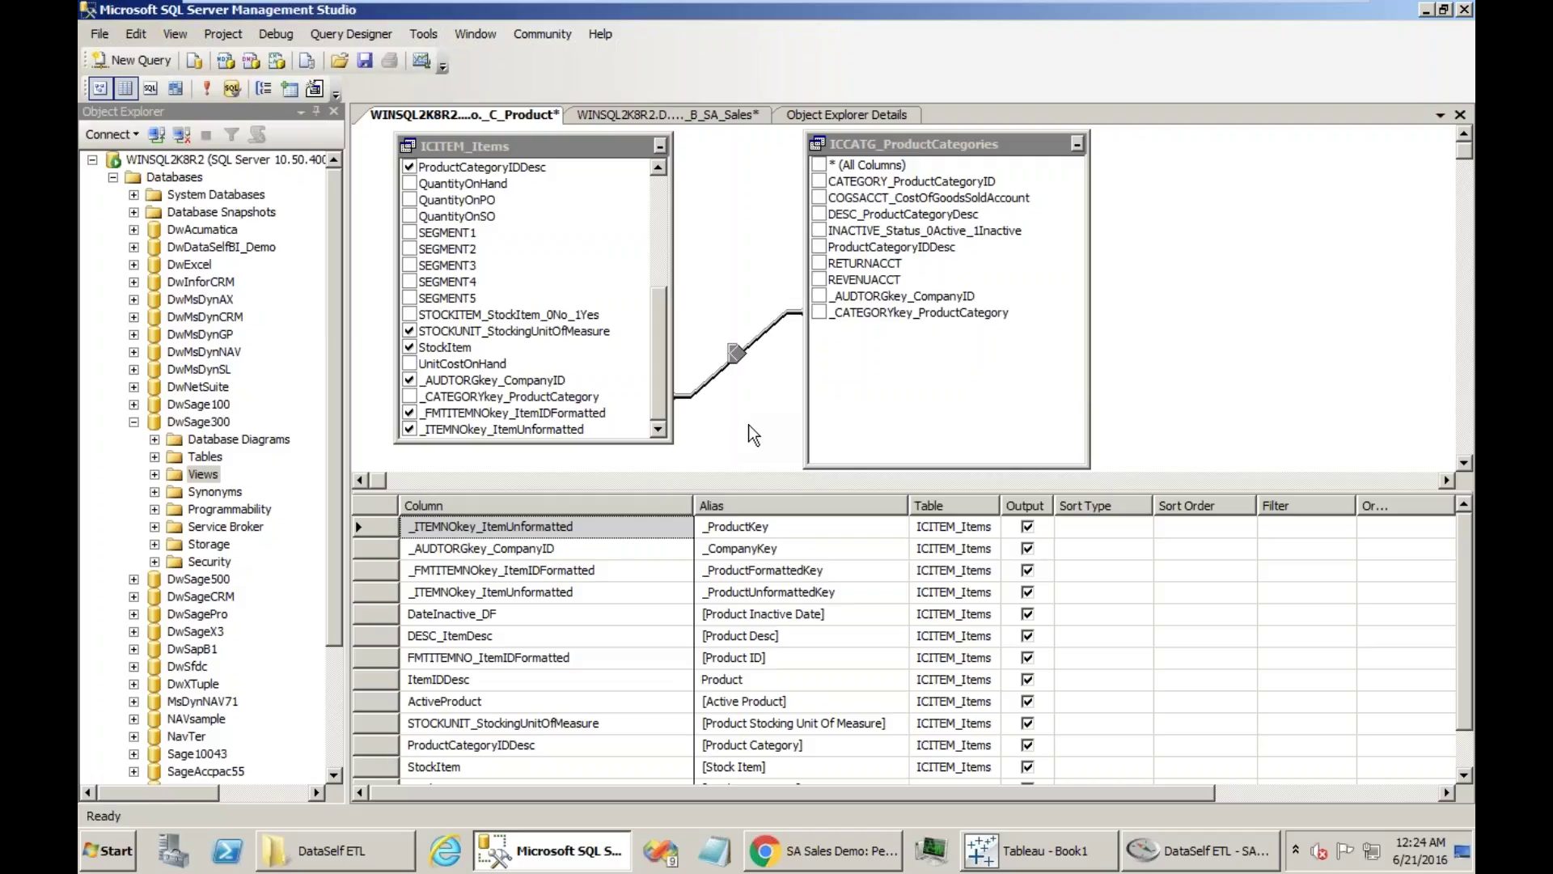
# Output RETURNACCT and REVENUACCT aliased as Return Acct and Revenue Acct, then save the view
pyautogui.click(818, 263)
pyautogui.click(819, 280)
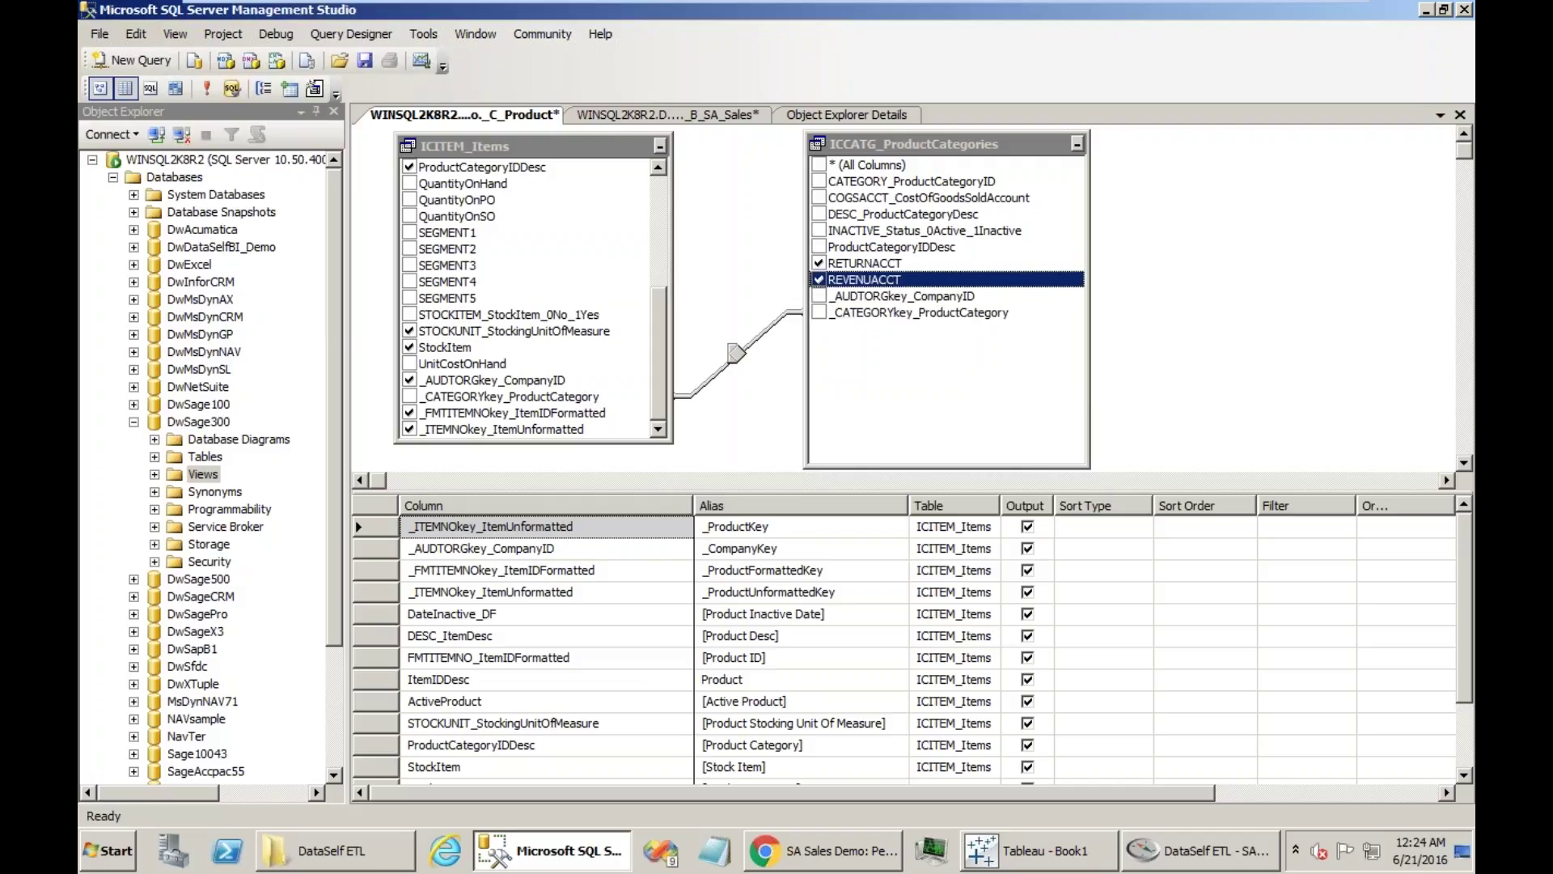
pyautogui.click(100, 88)
pyautogui.click(723, 438)
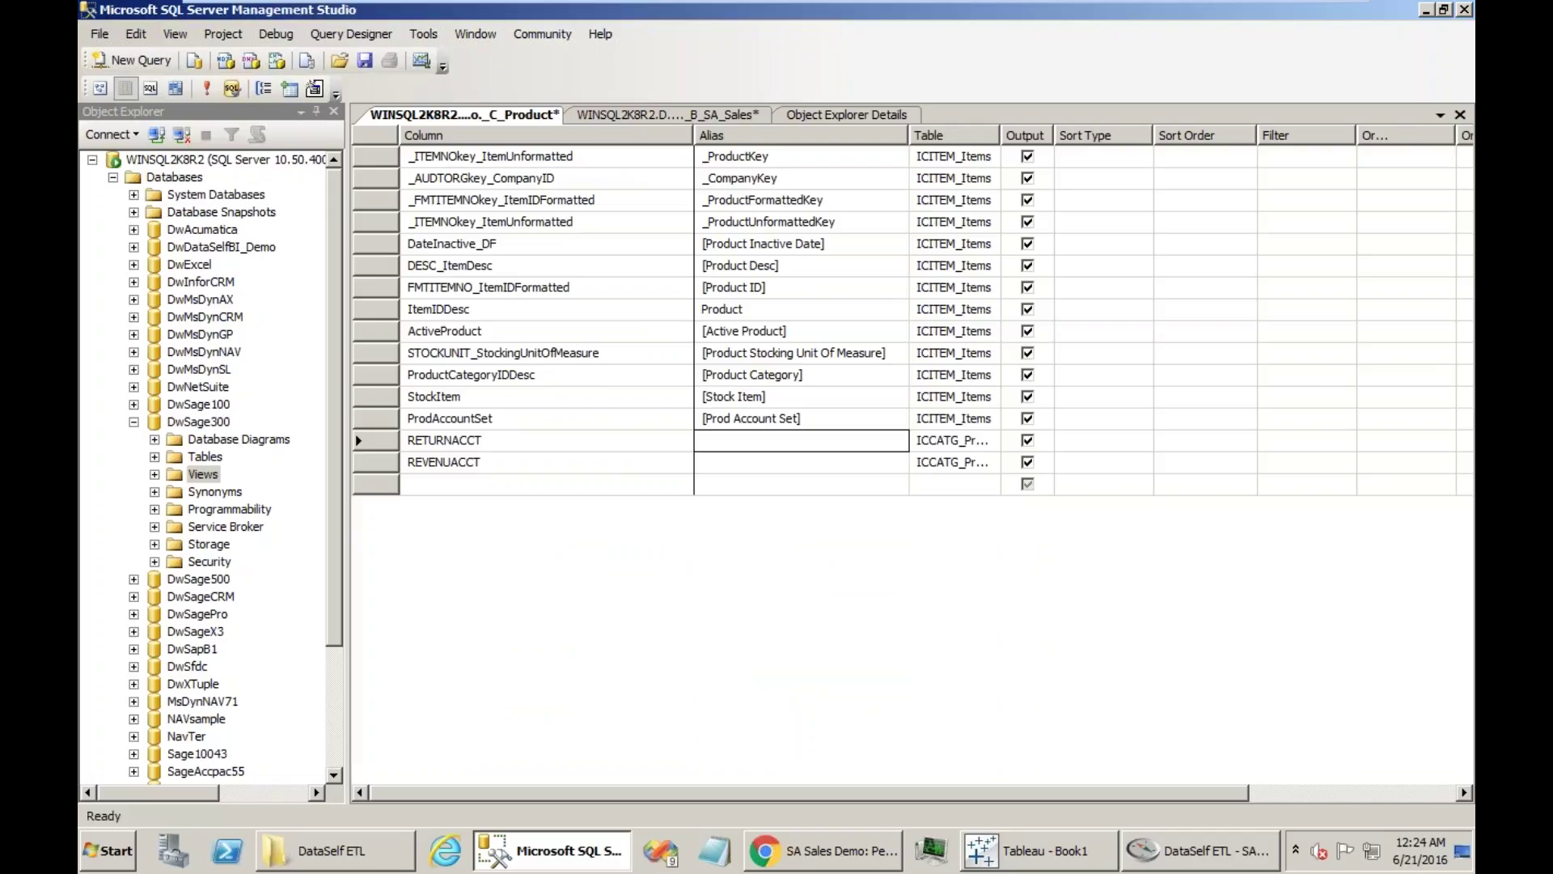
pyautogui.write('Return Acct')
pyautogui.press('Return')
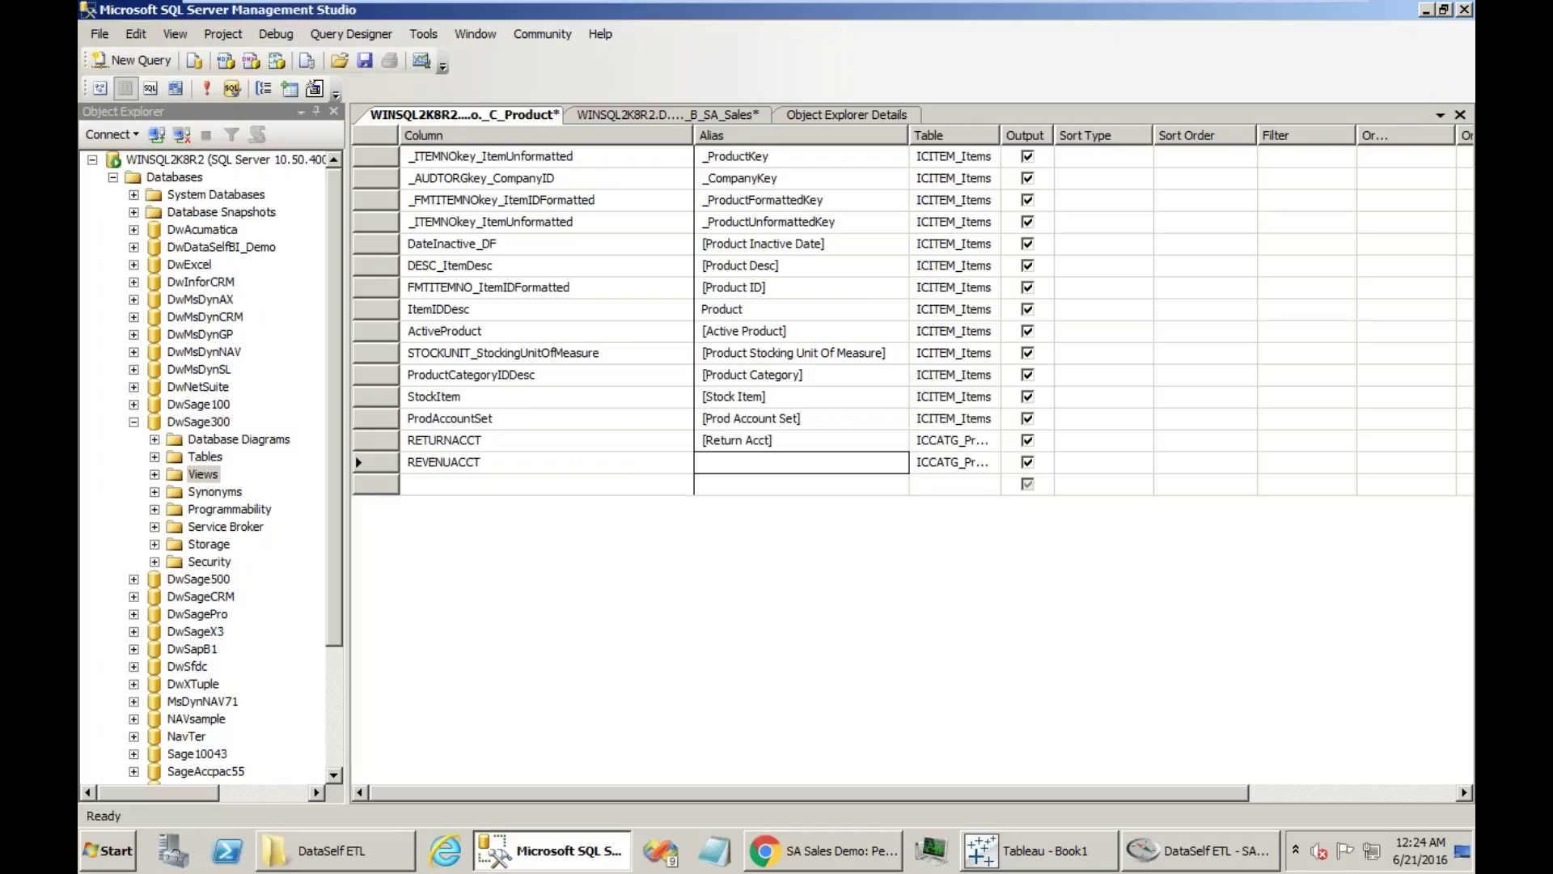
pyautogui.write('Revenue Acct')
pyautogui.press('Up')
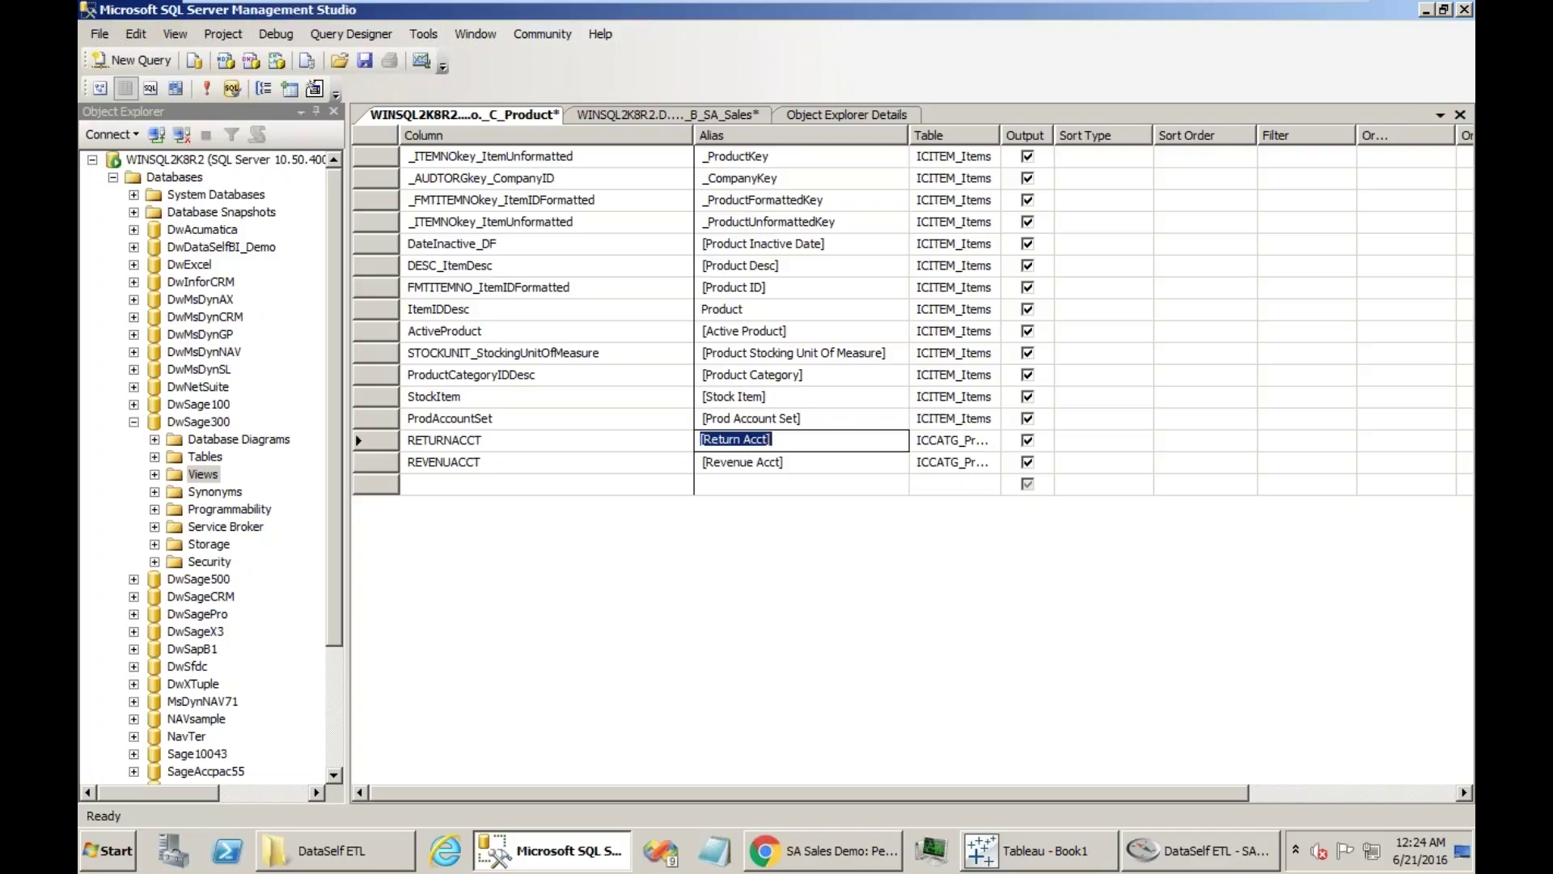
pyautogui.click(365, 60)
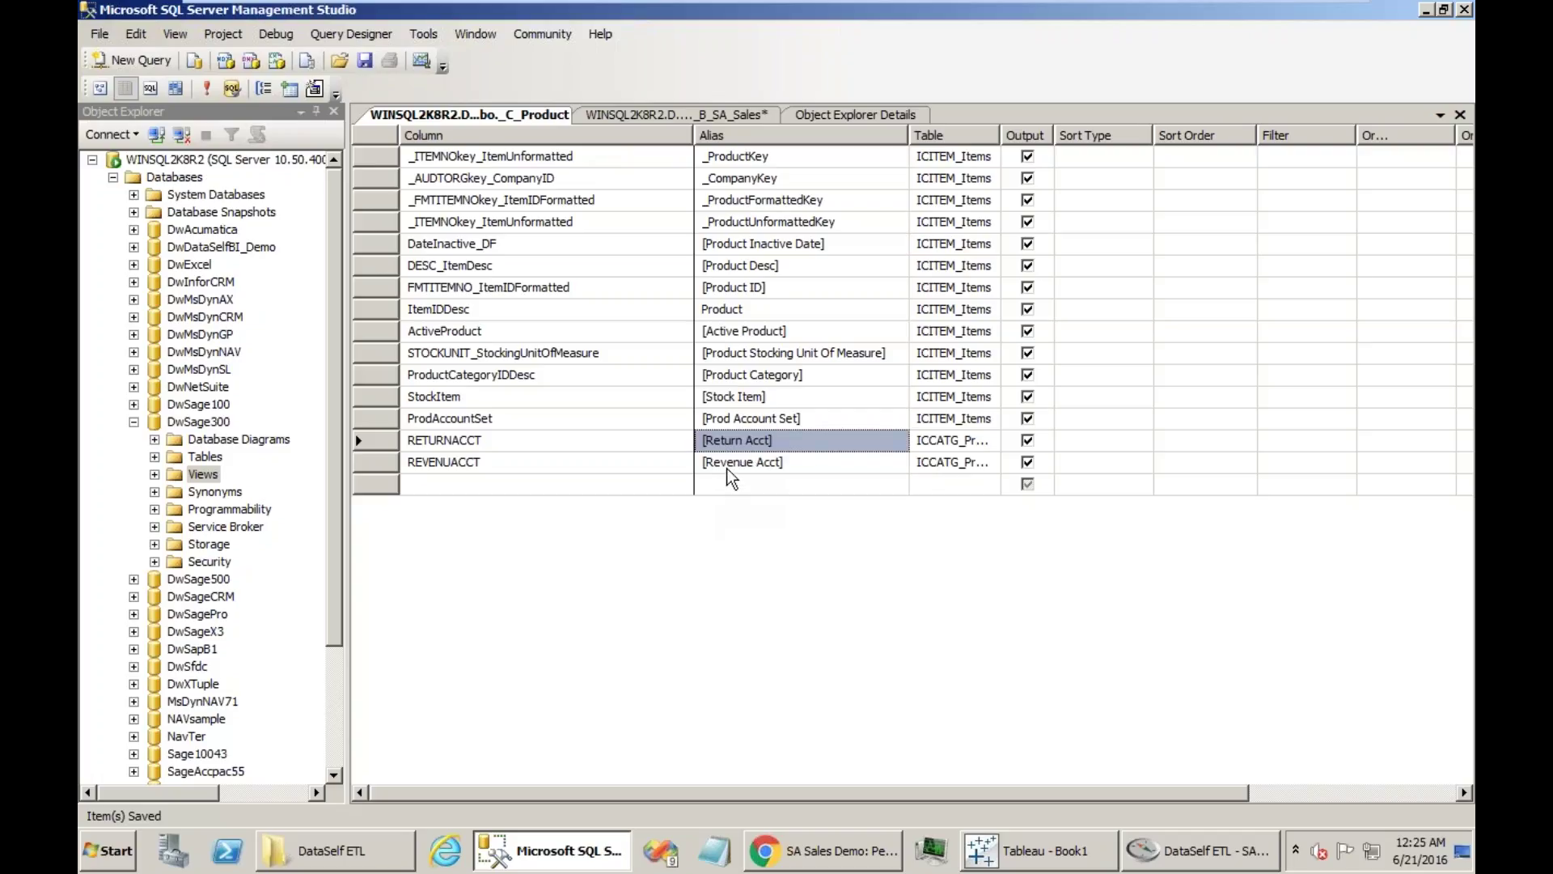
pyautogui.click(637, 119)
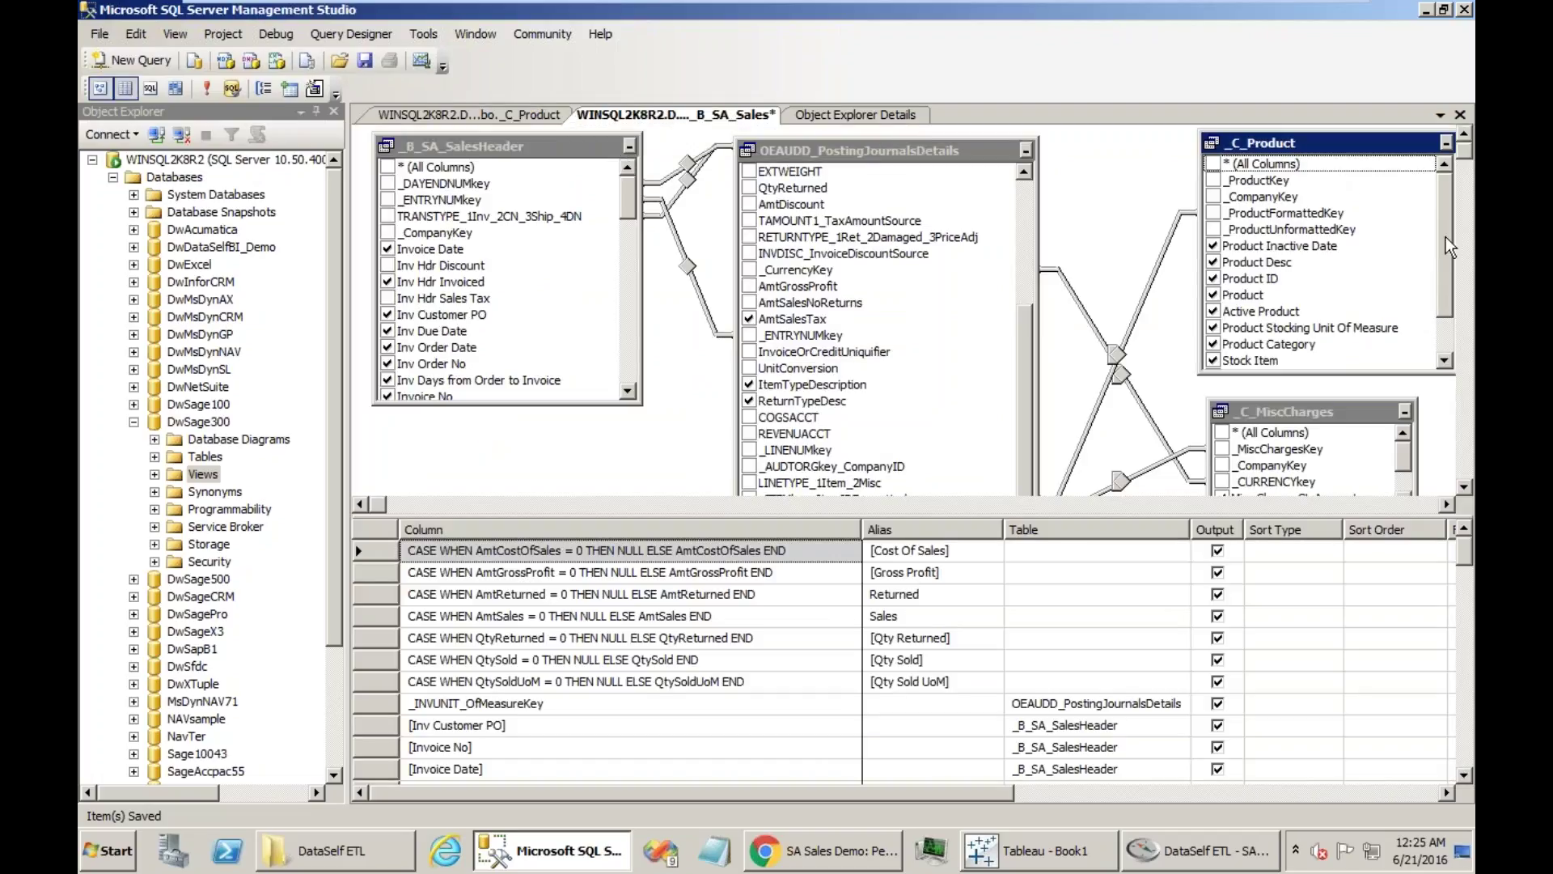
# Add Return Acct and Revenue Acct to the _B_SA_Sales output, save, and return to Tableau
pyautogui.scroll(-1, 1448, 275)
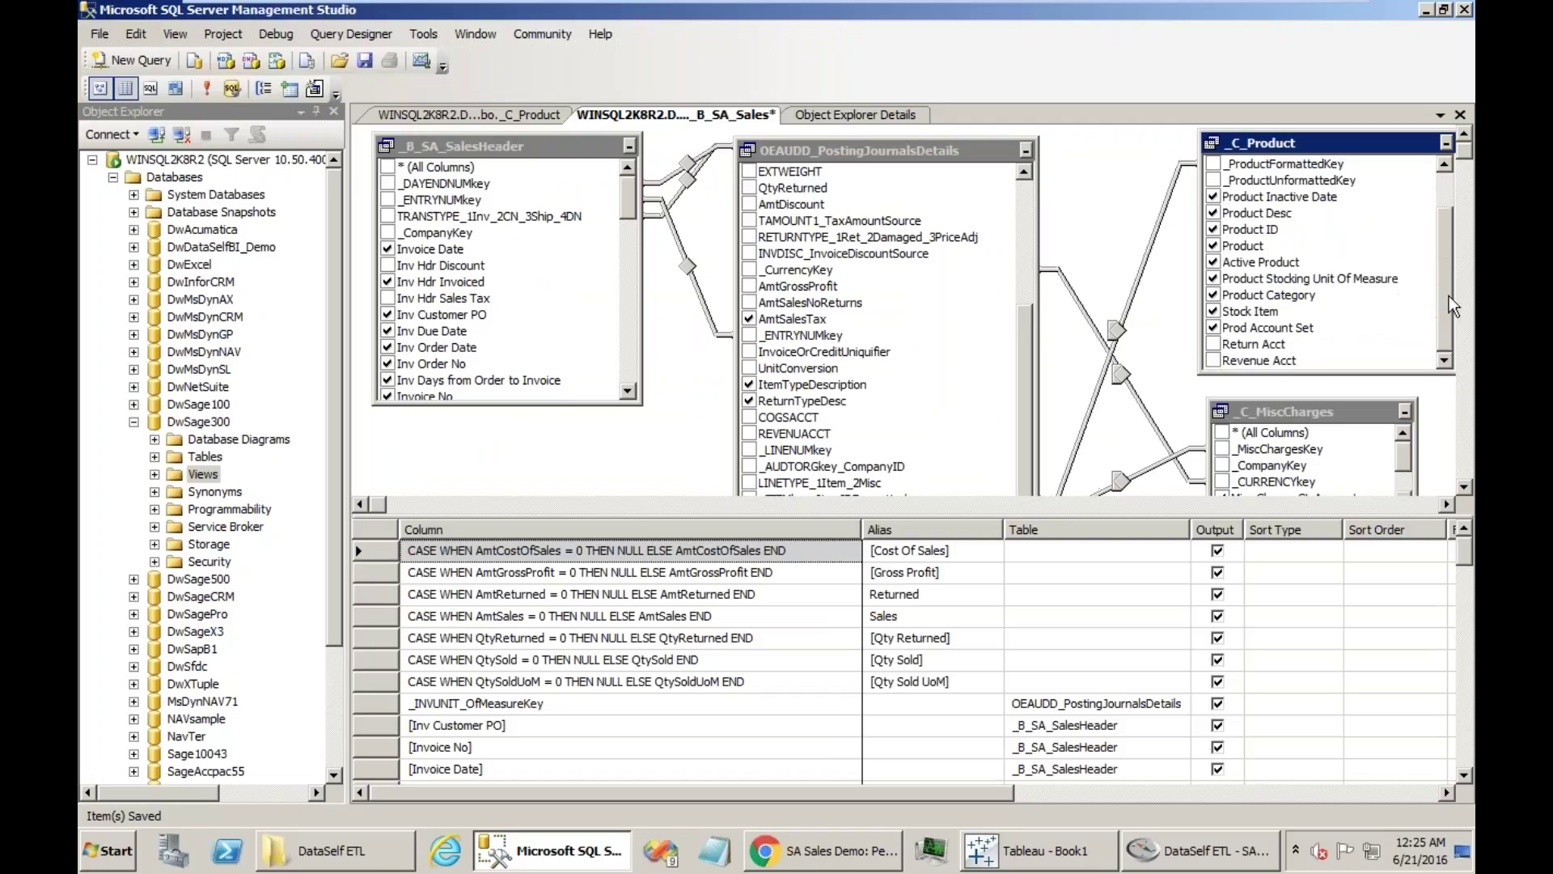
pyautogui.click(1214, 346)
pyautogui.click(1214, 360)
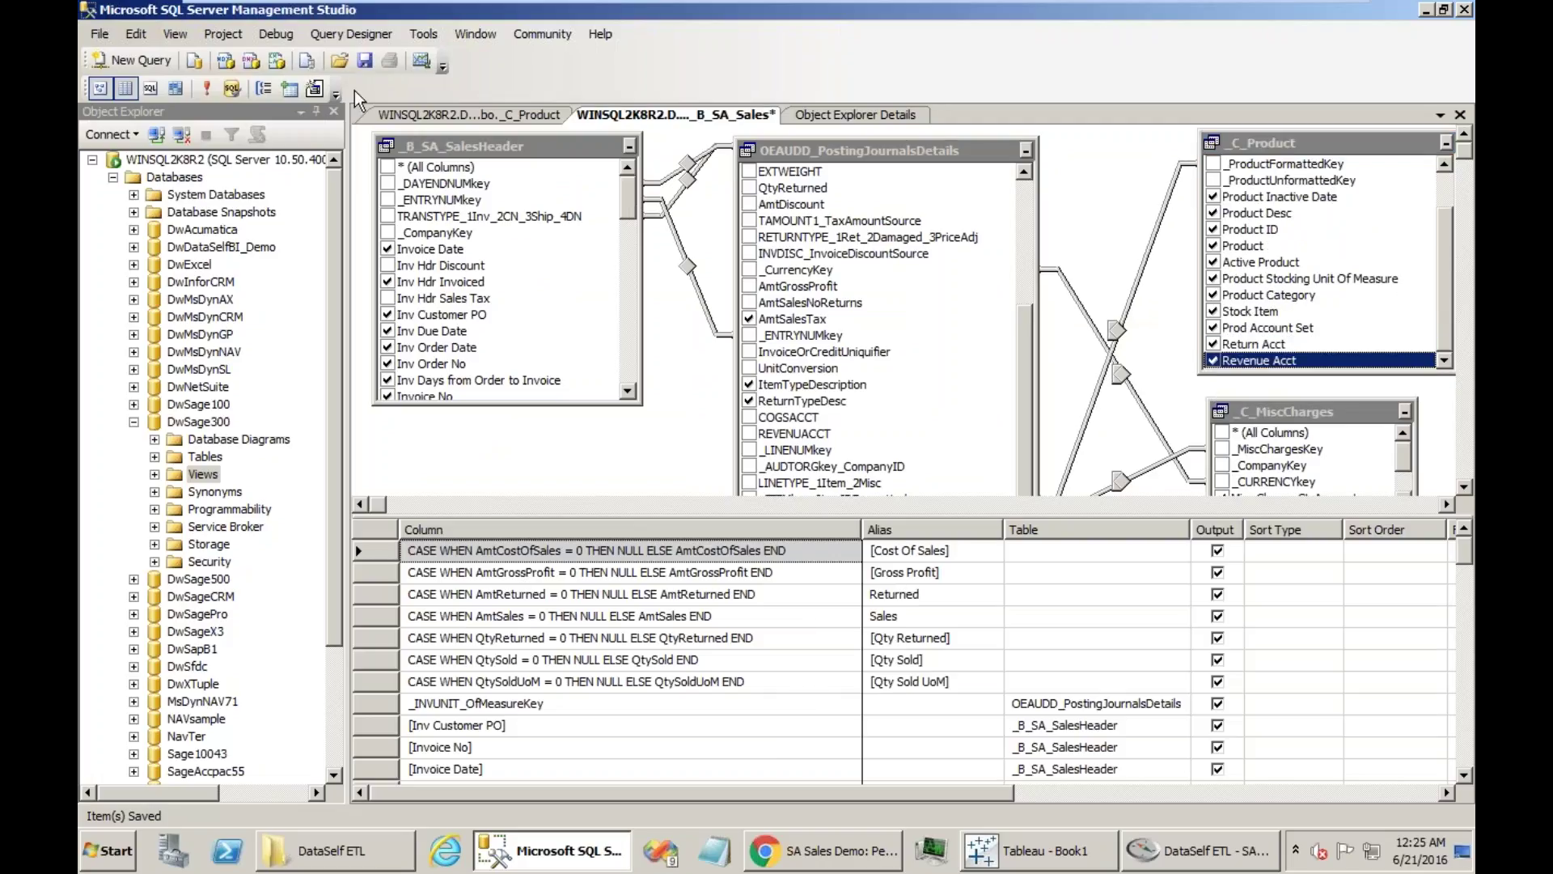
pyautogui.click(360, 63)
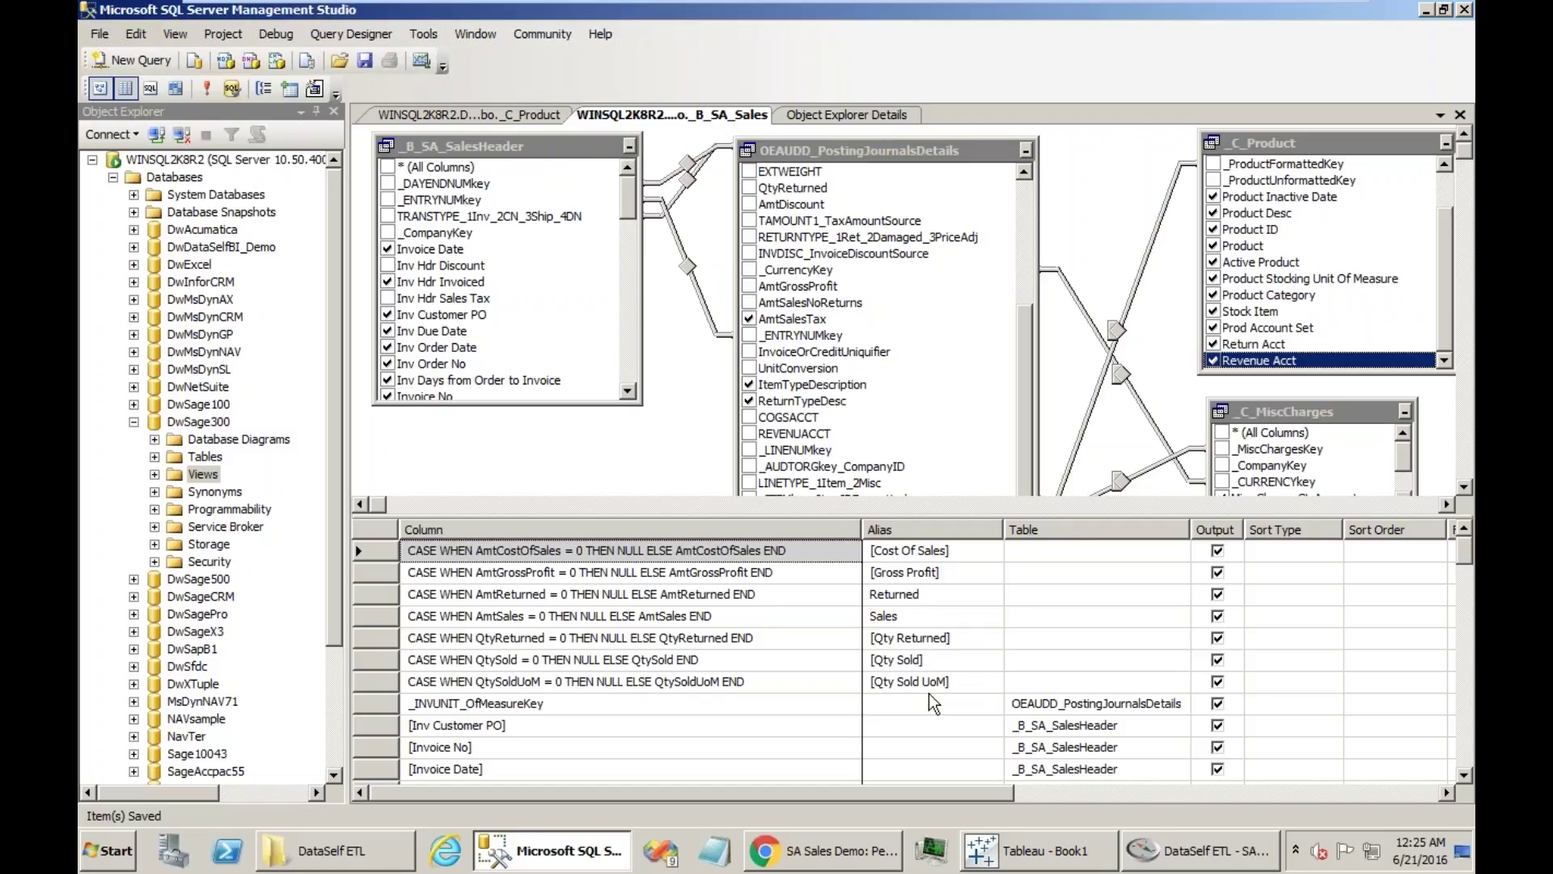
pyautogui.click(1005, 857)
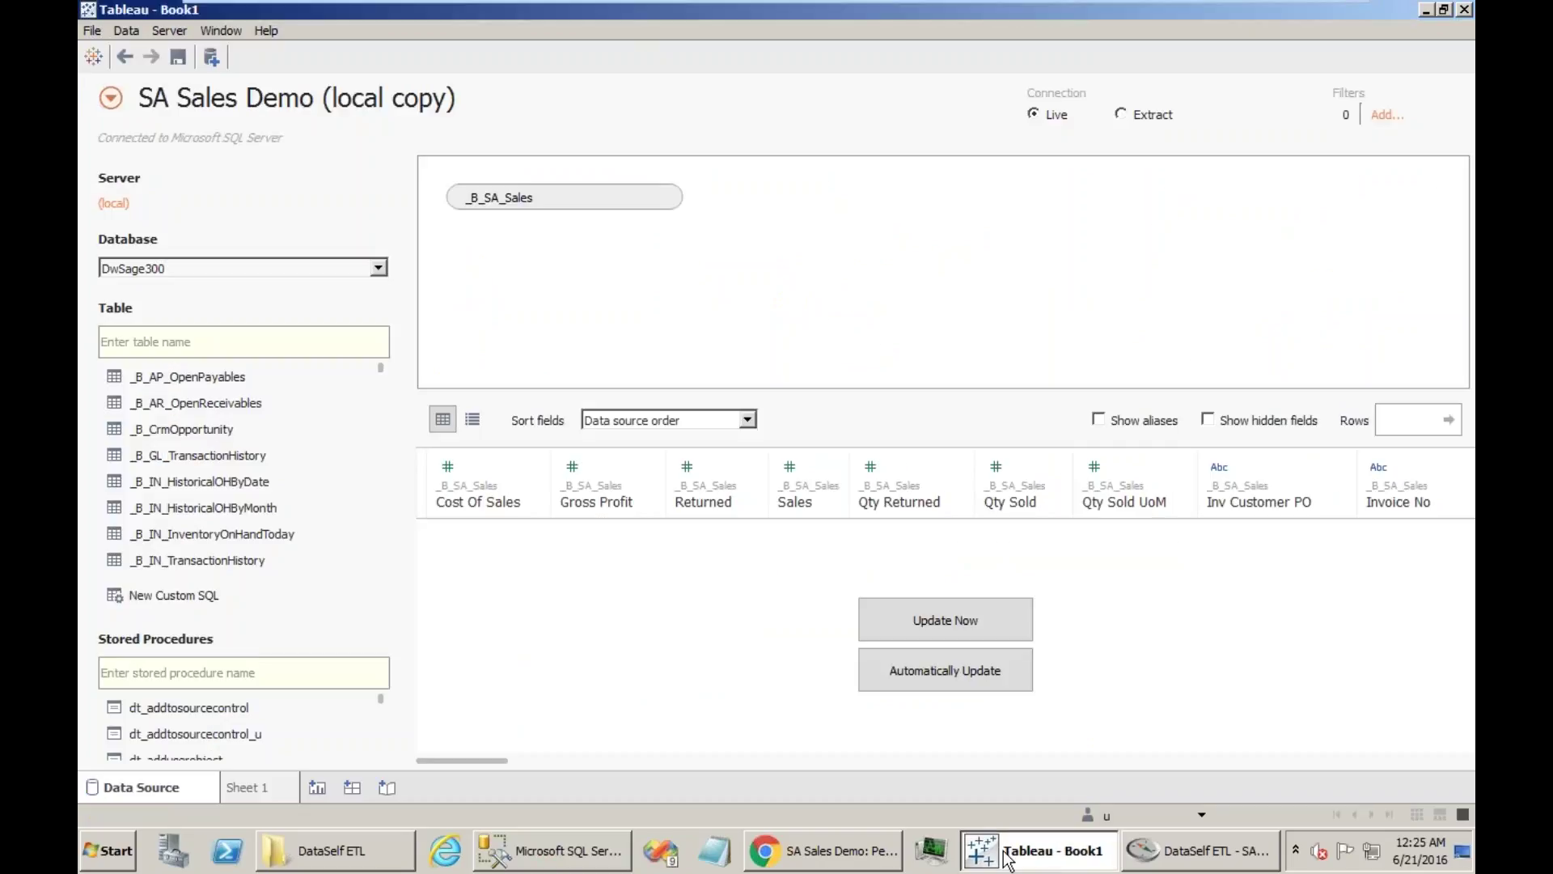
# On Sheet 1, refresh the SA Sales Demo (local copy) source to pick up the new fields
pyautogui.click(257, 796)
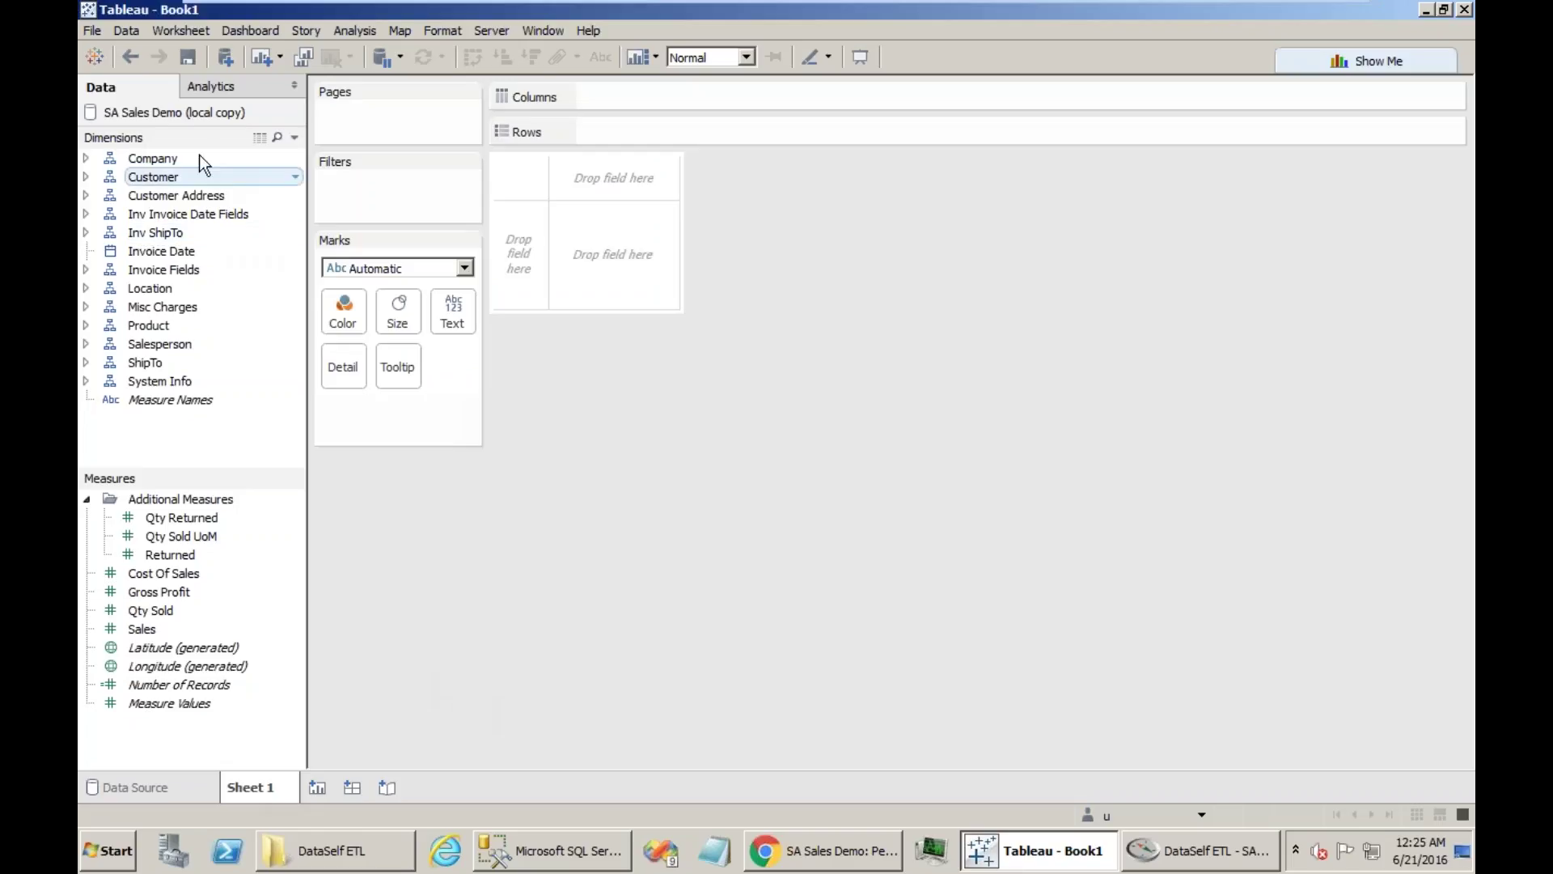
pyautogui.rightClick(201, 113)
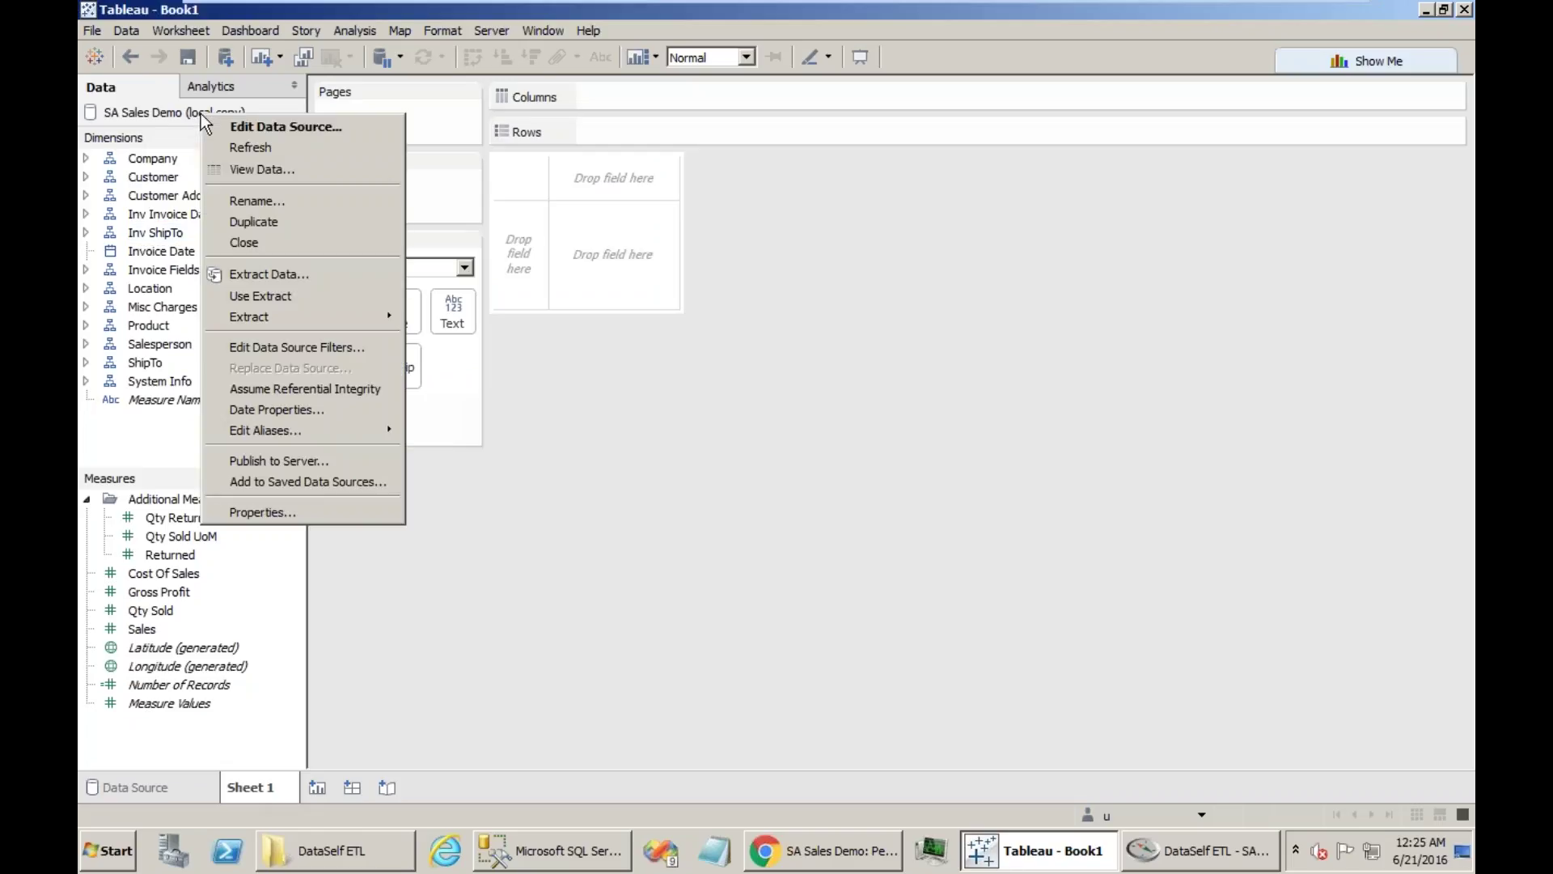
pyautogui.click(236, 152)
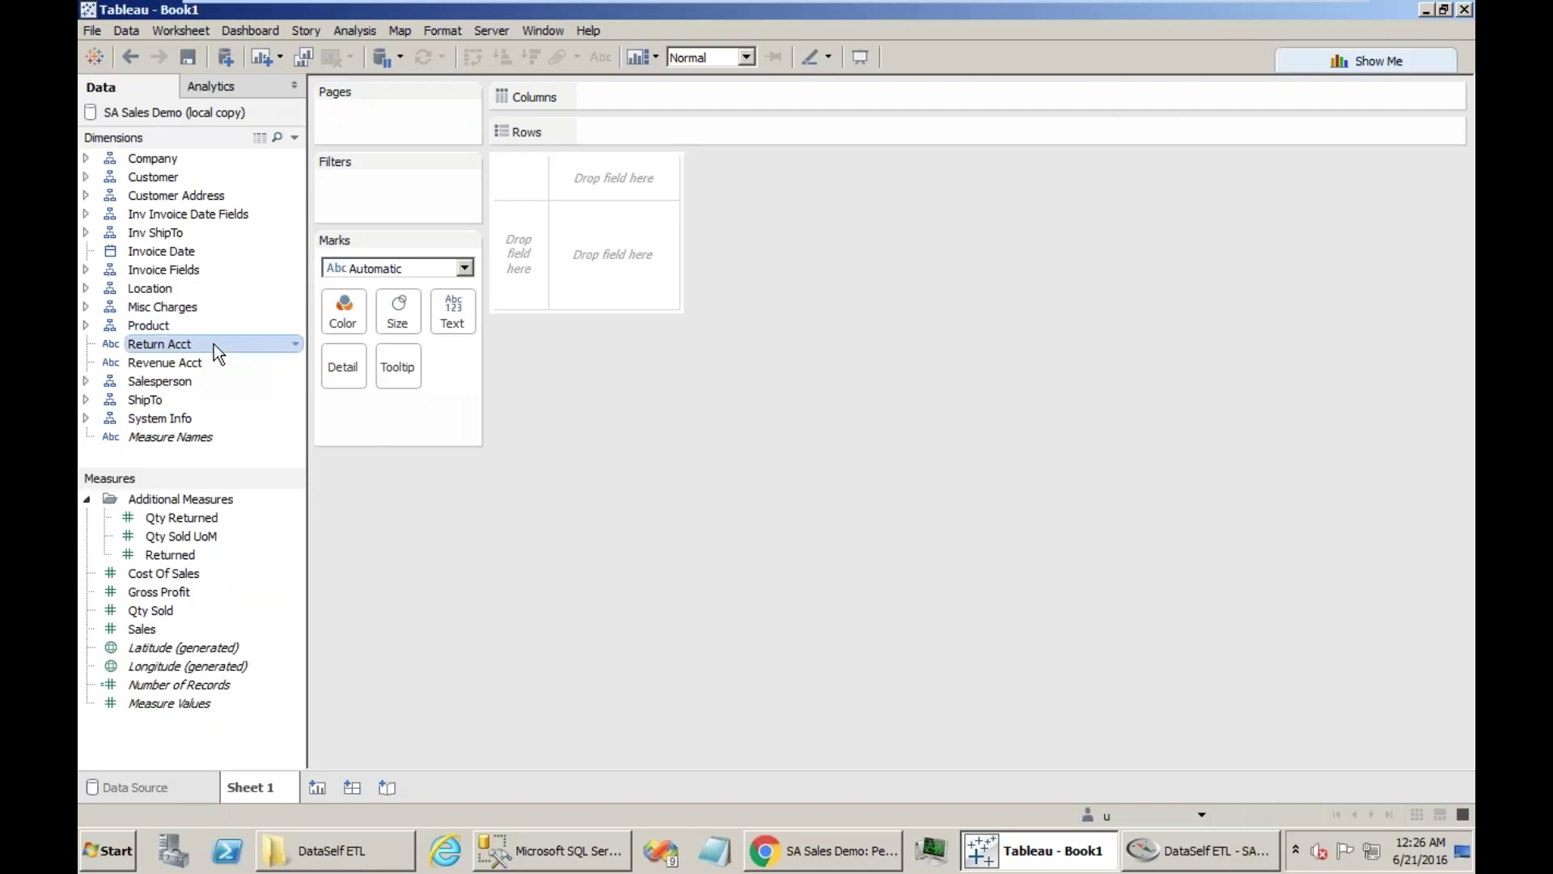
pyautogui.rightClick(217, 352)
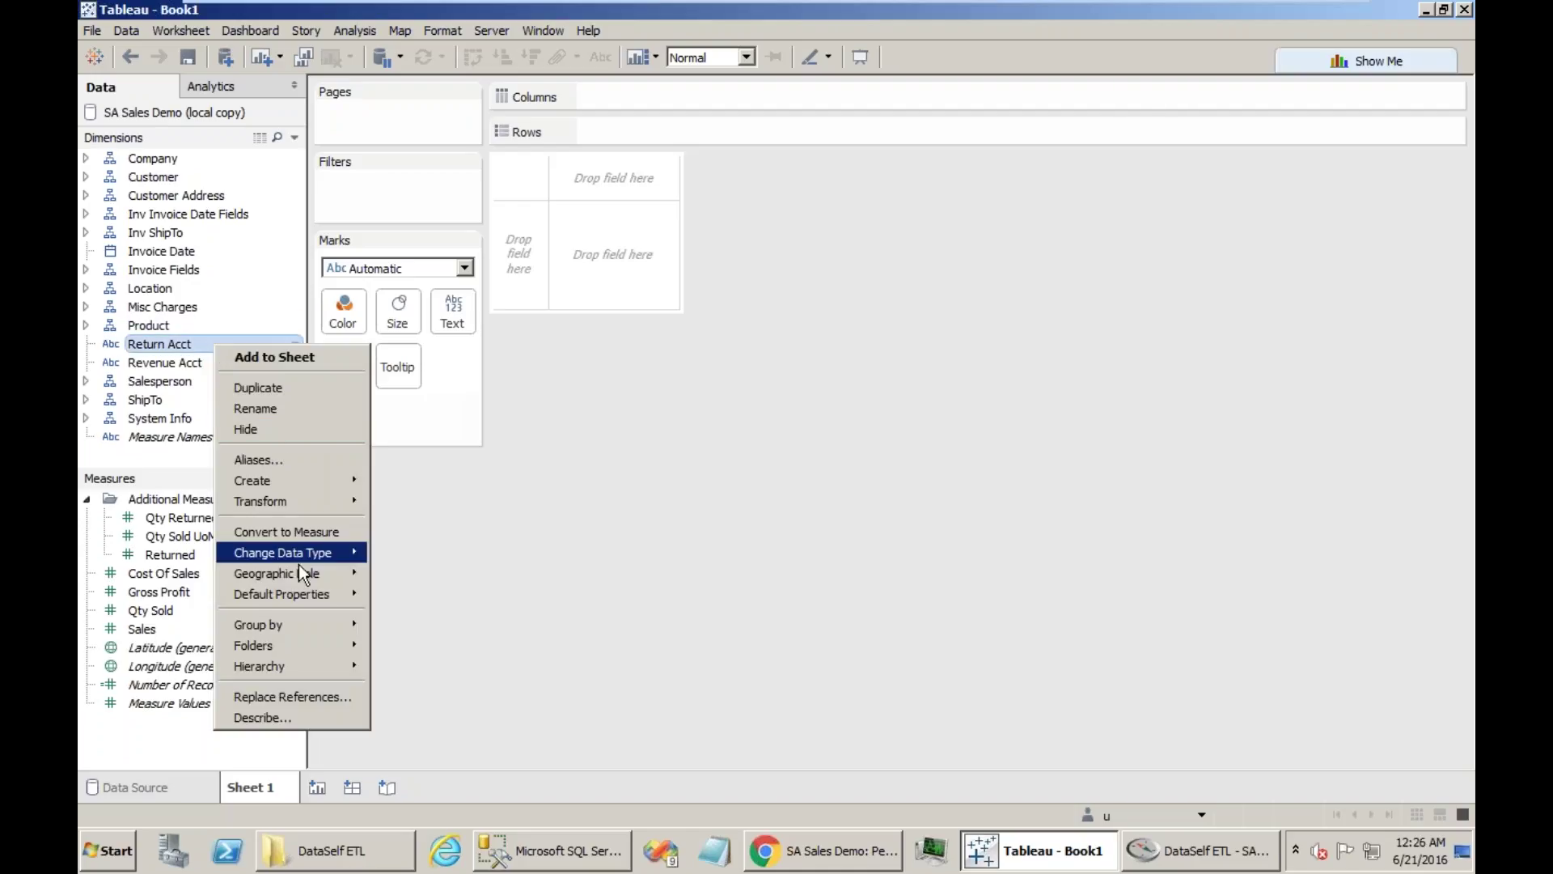
# Move Return Acct and Revenue Acct into the Product hierarchy after Stock Item, then collapse Product
pyautogui.moveTo(299, 595)
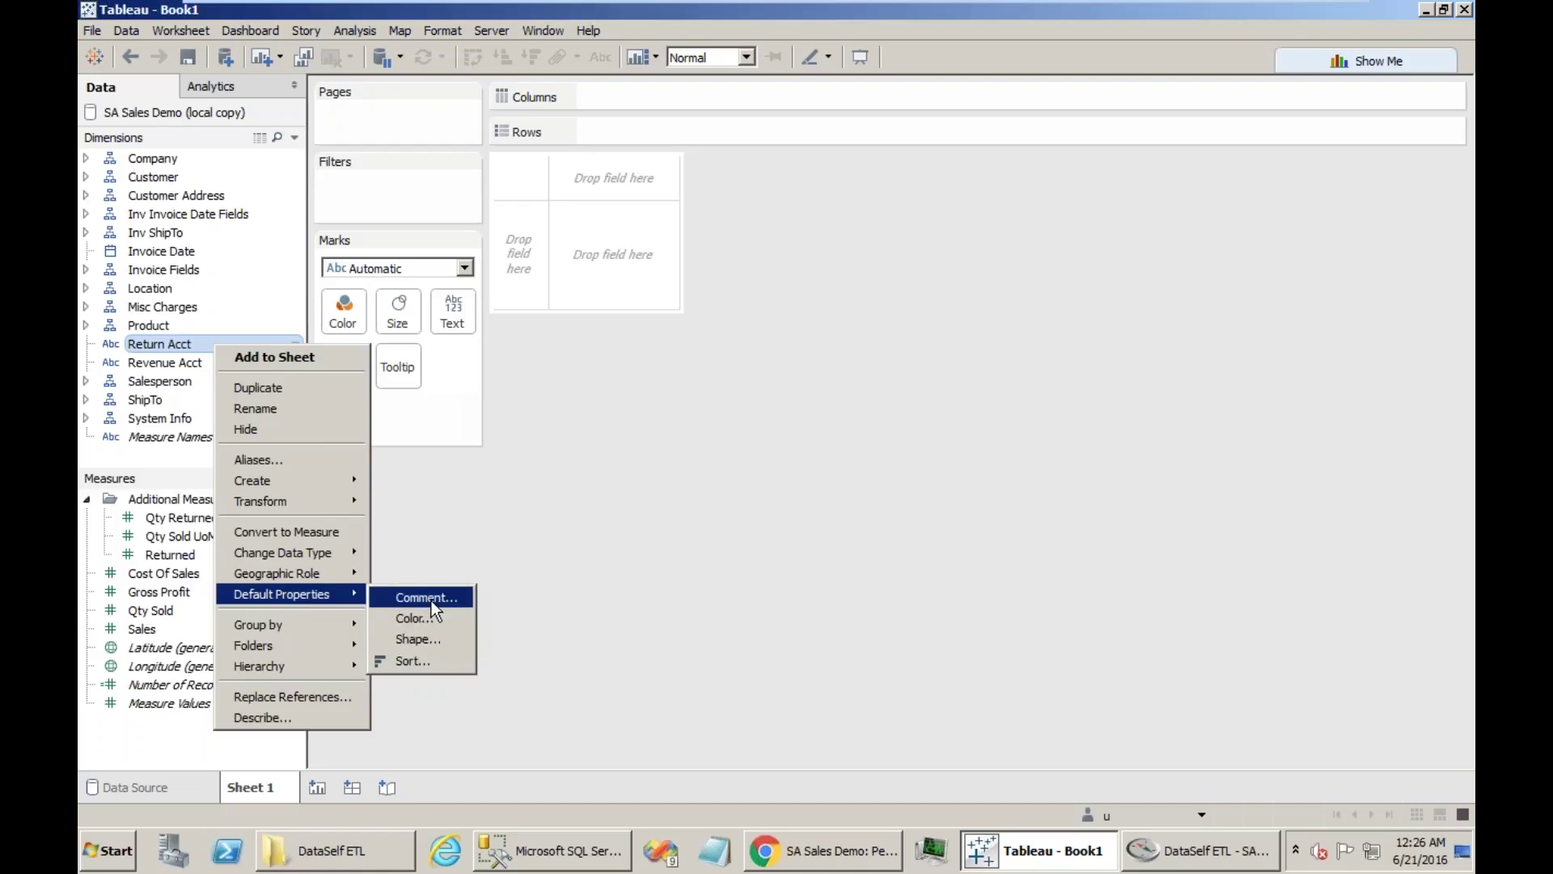
pyautogui.click(446, 531)
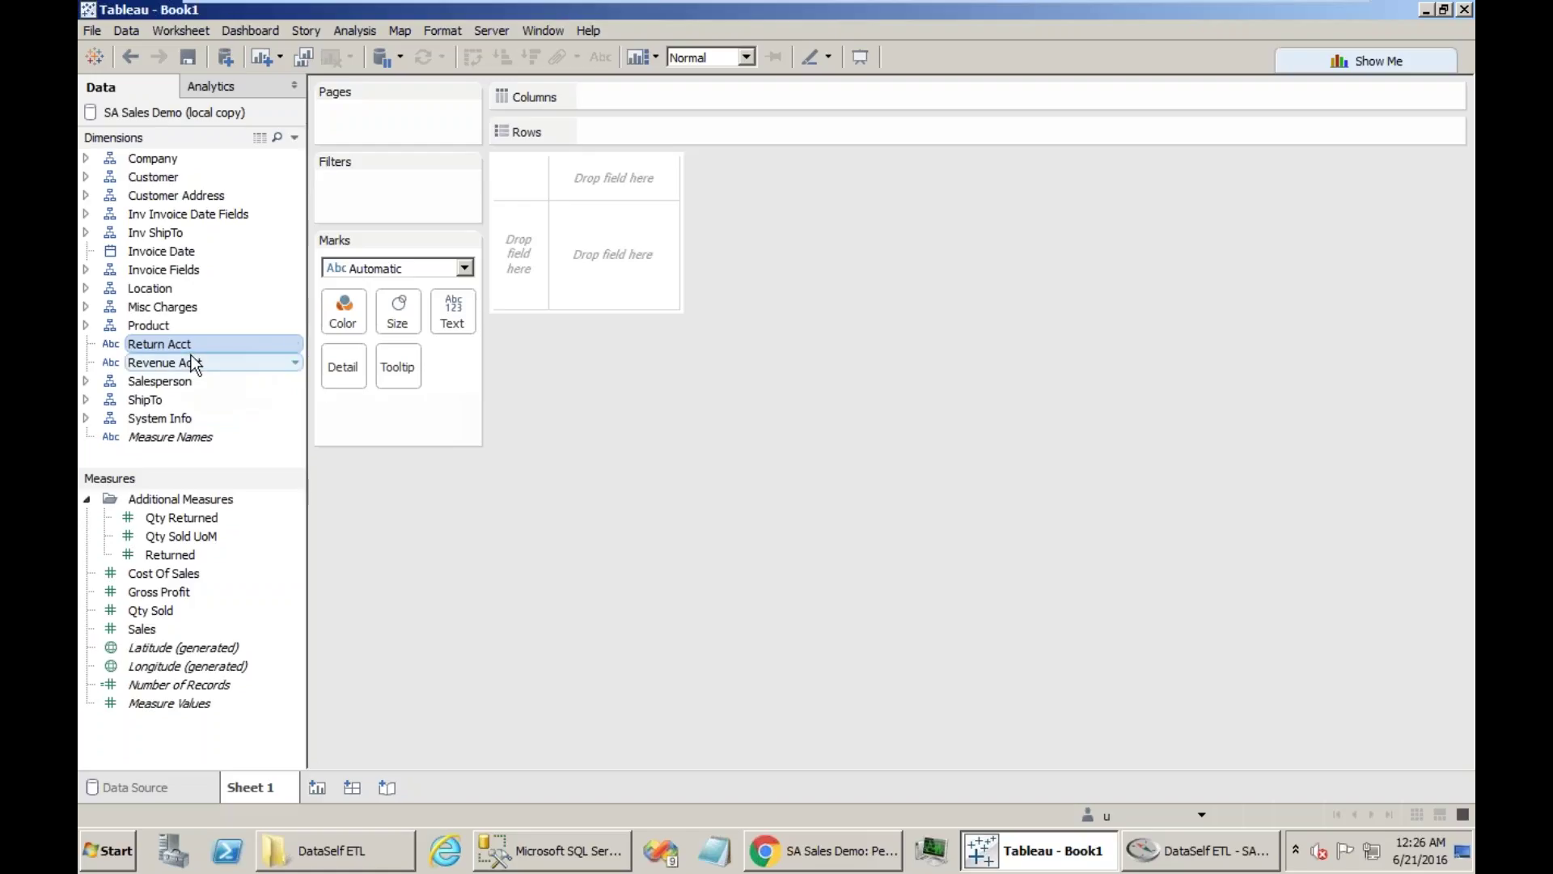
pyautogui.click(87, 325)
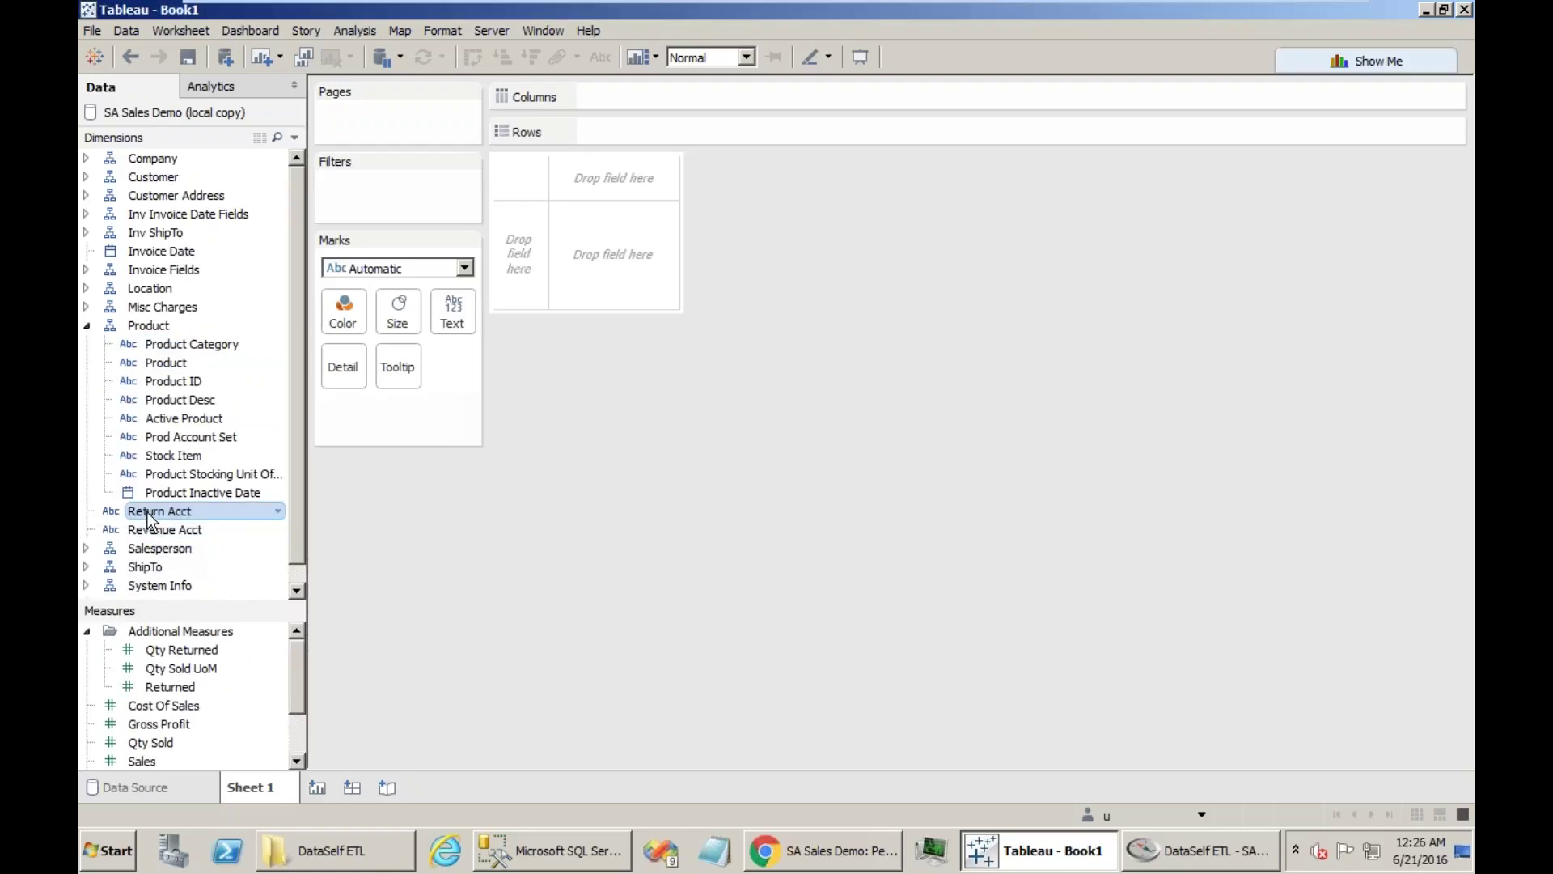
pyautogui.moveTo(154, 509); pyautogui.dragTo(162, 465)
pyautogui.moveTo(162, 530); pyautogui.dragTo(191, 469)
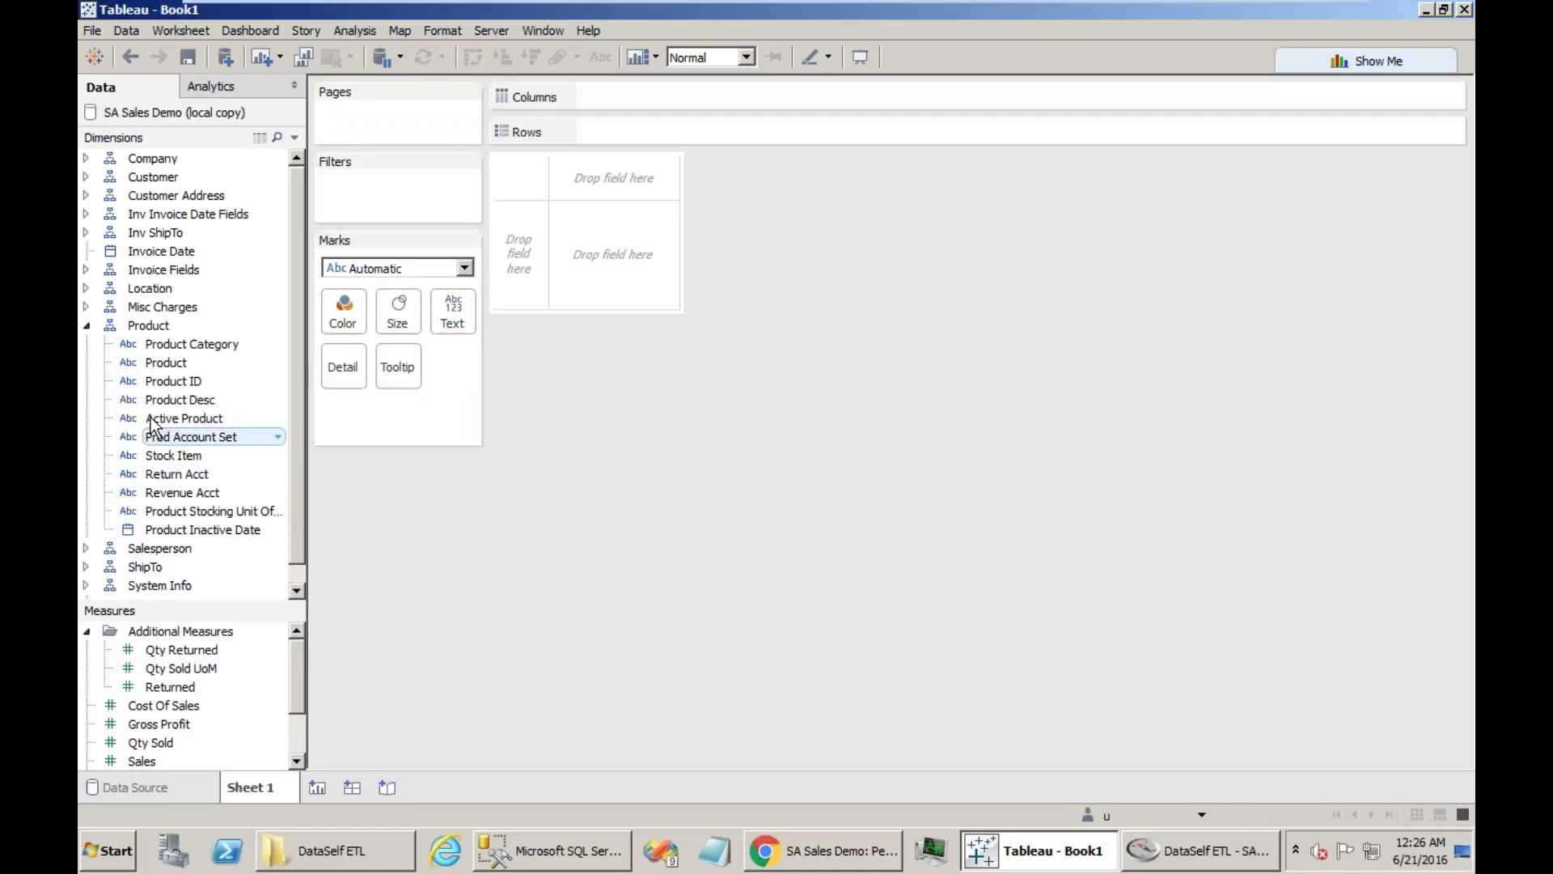
pyautogui.click(98, 326)
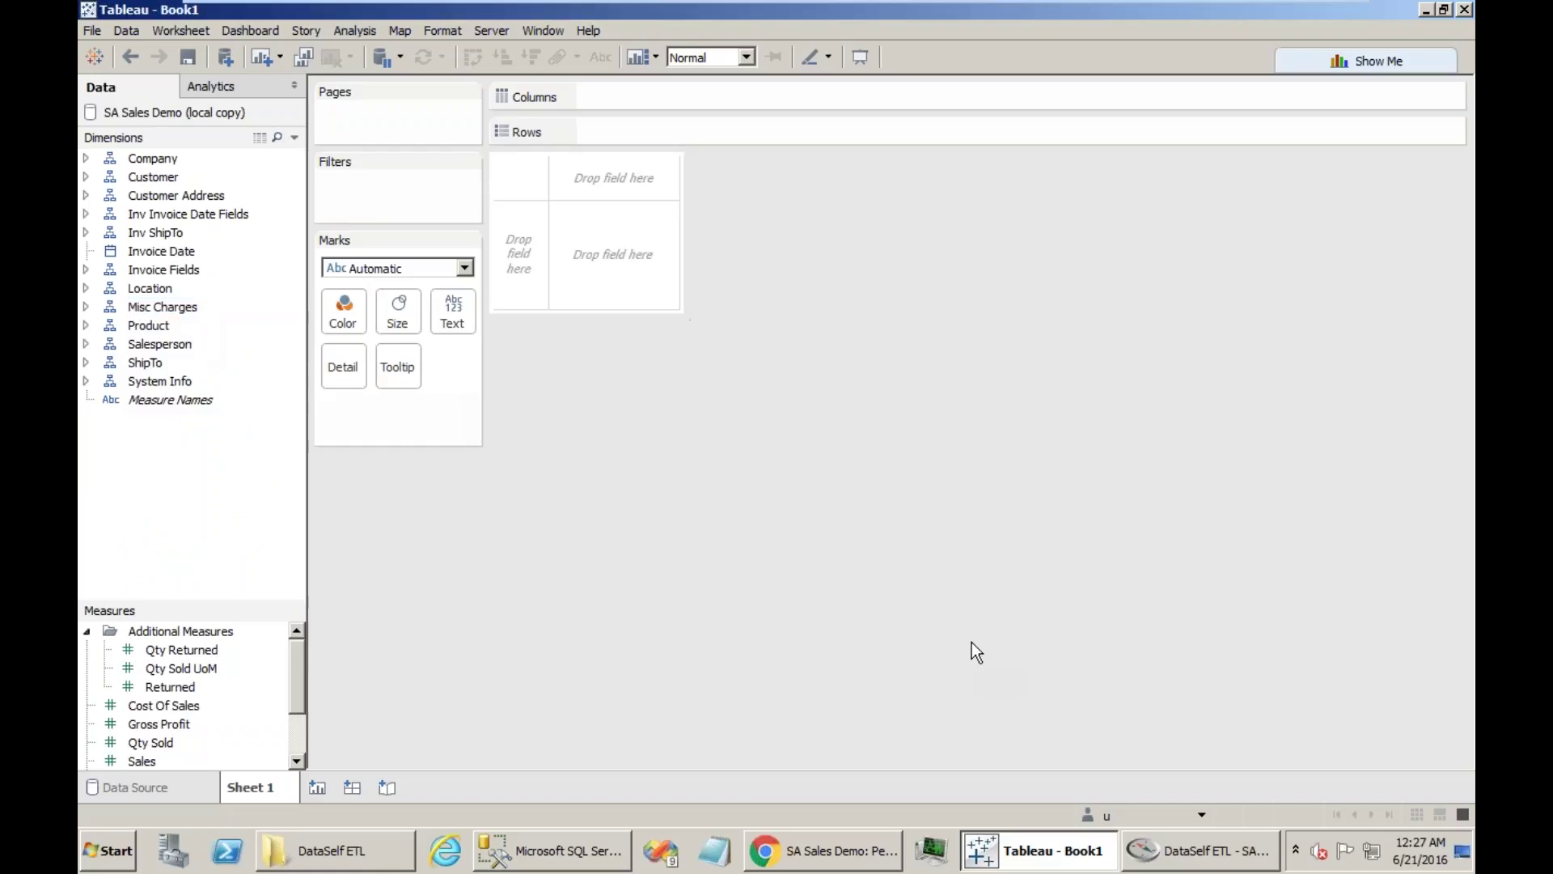
pyautogui.click(823, 850)
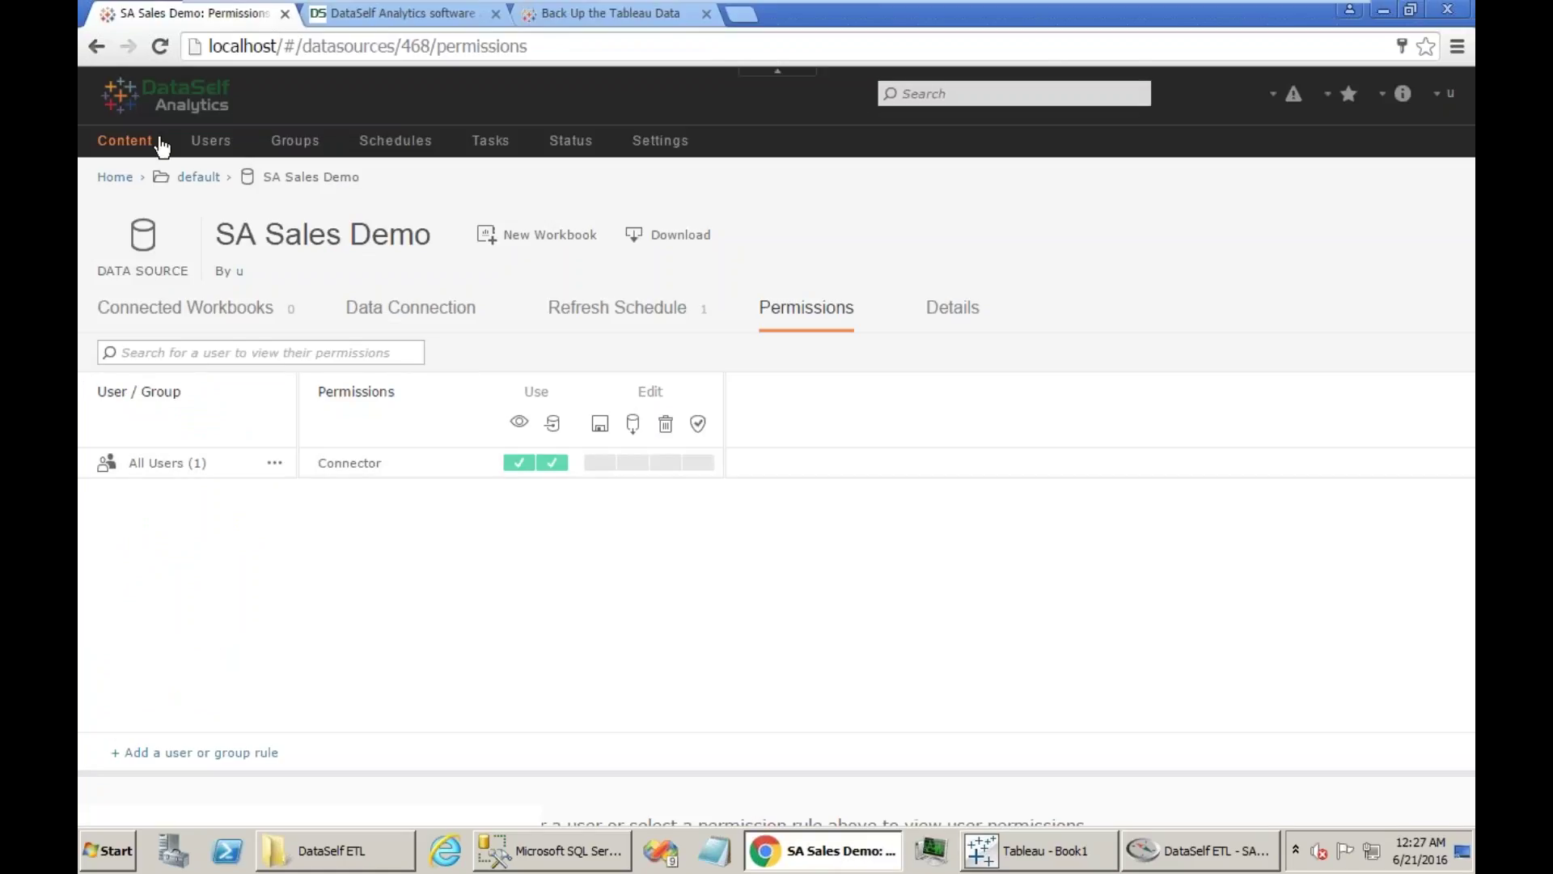
# Browse the server's published data sources to the SA Sales Demo page
pyautogui.click(129, 142)
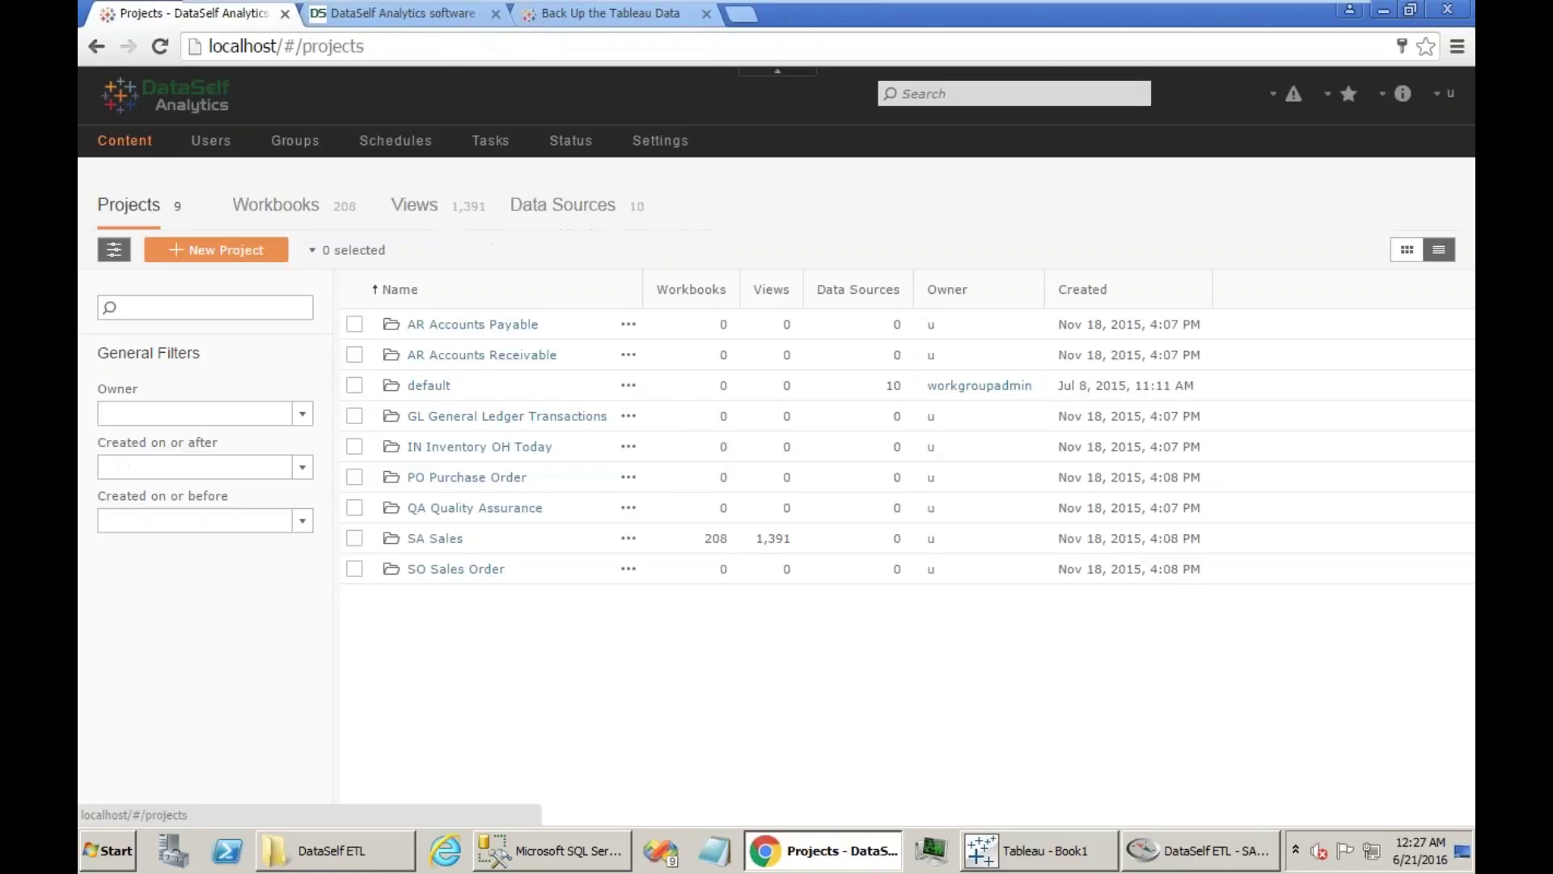
pyautogui.click(559, 206)
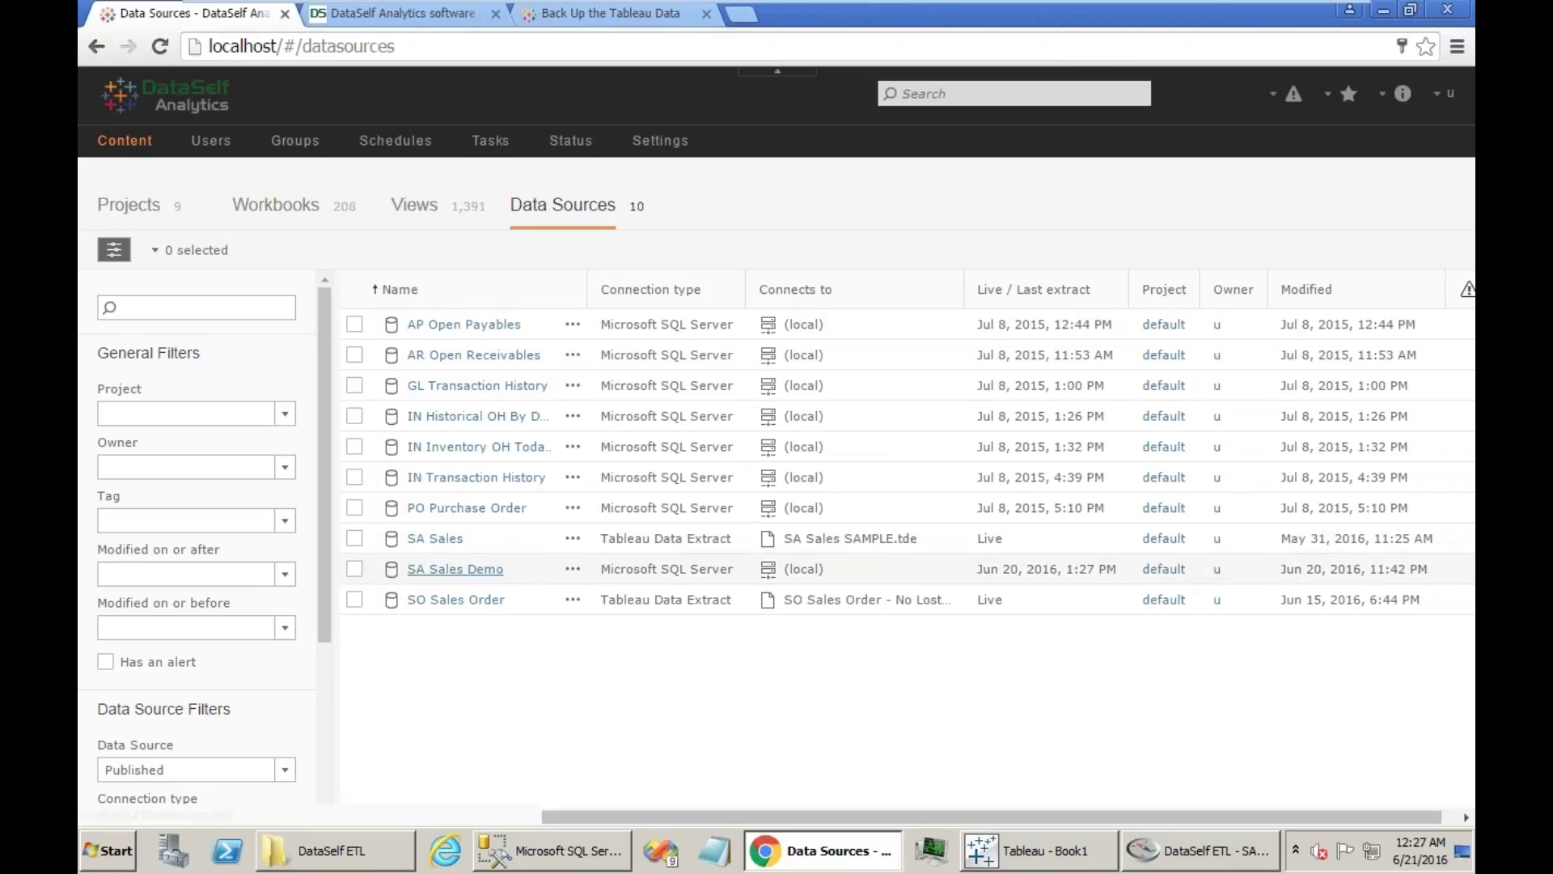
pyautogui.click(455, 569)
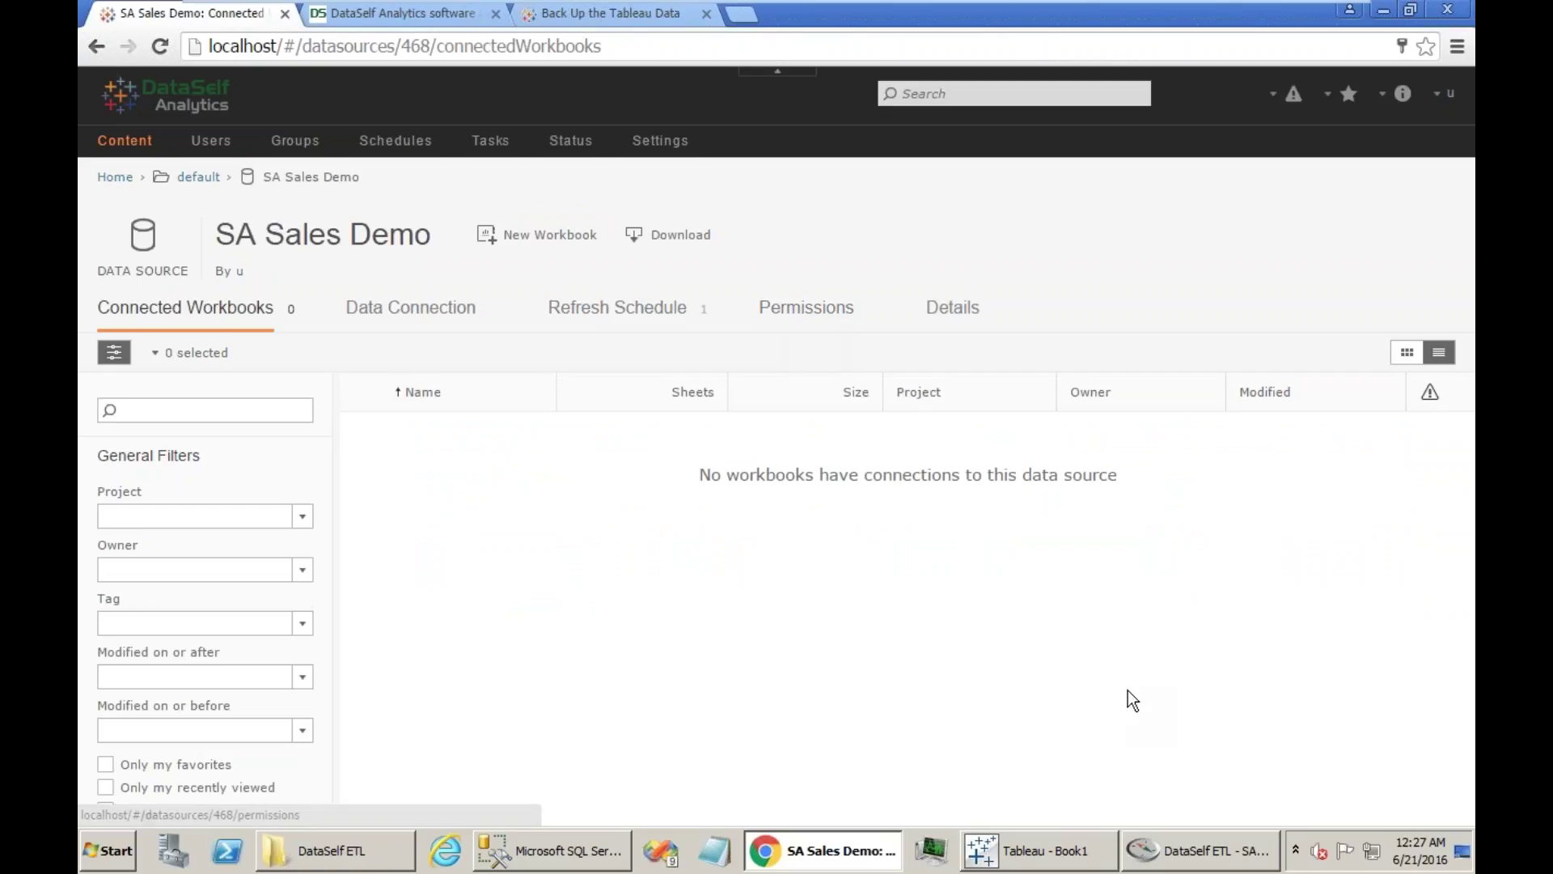
pyautogui.moveTo(1051, 848)
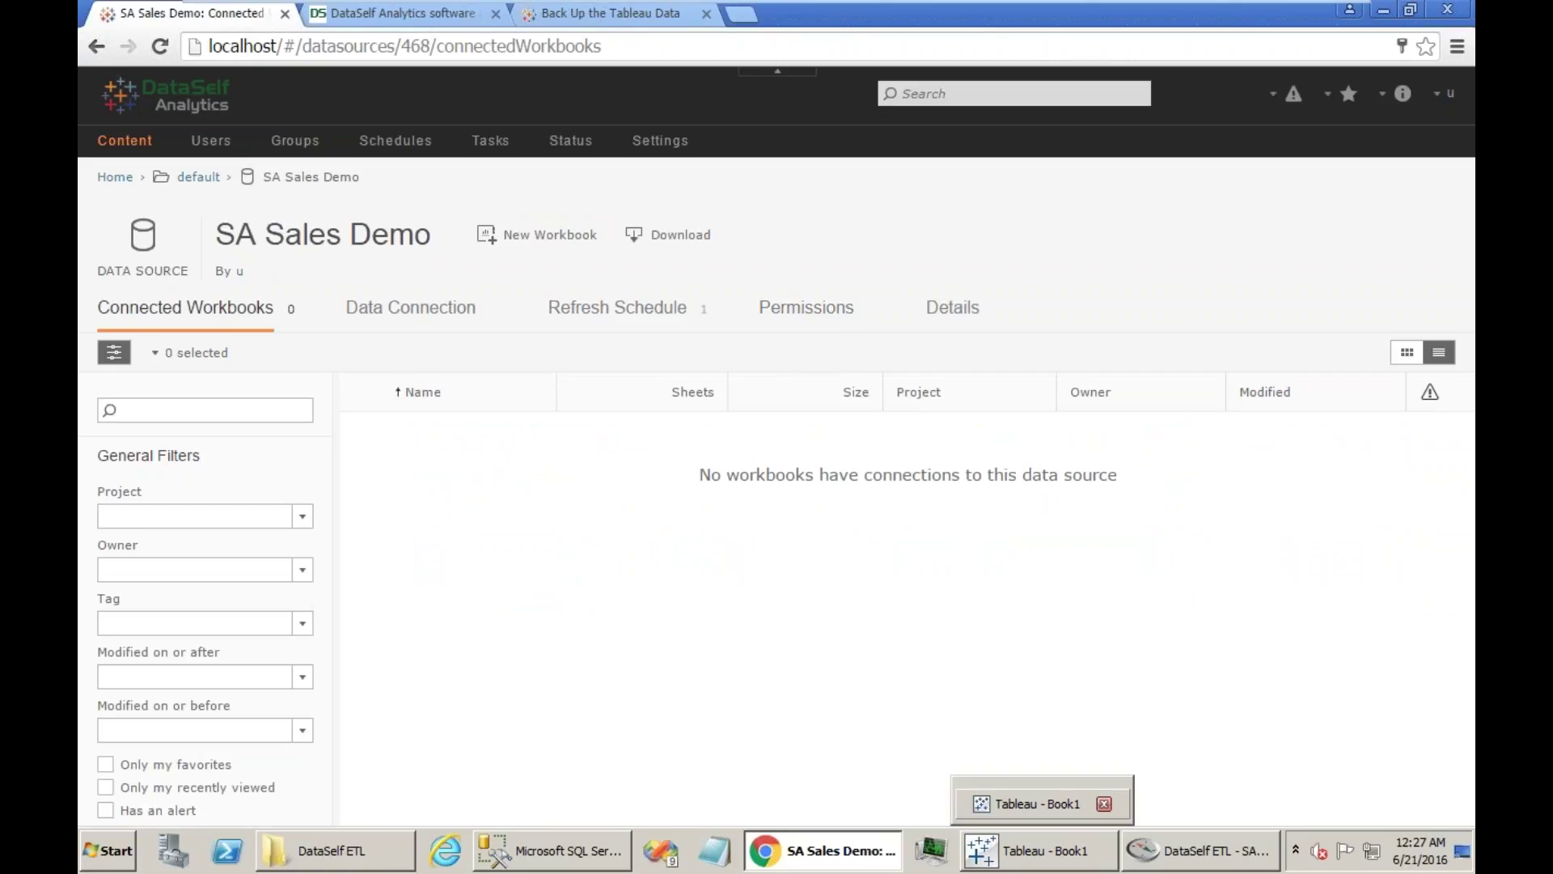
pyautogui.click(1048, 850)
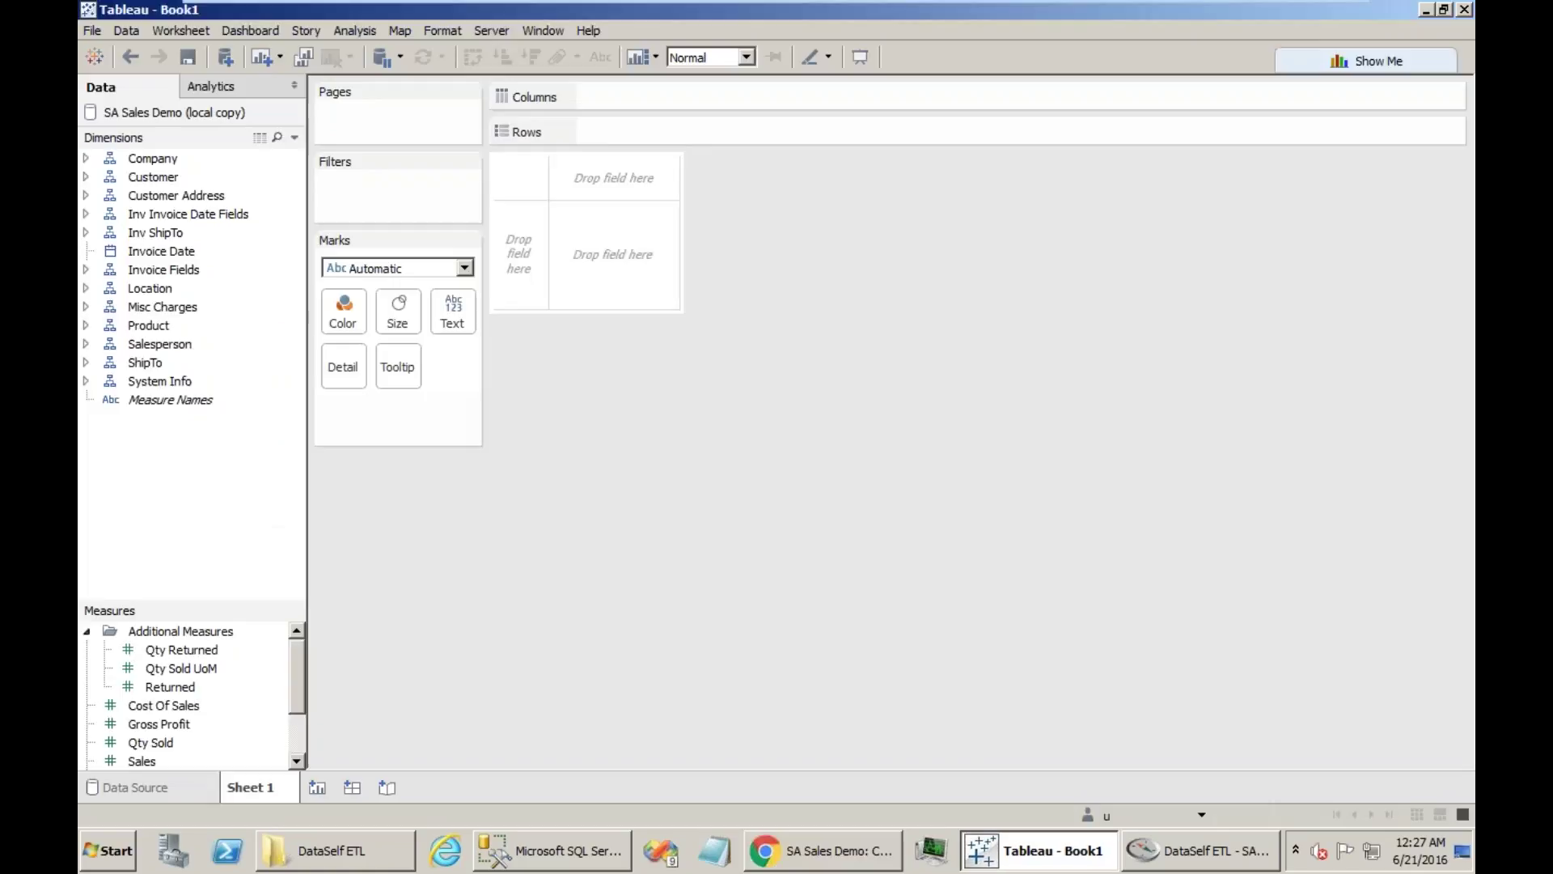
# Reopen SA Sales Demo on the server, review its Data Connection details, then return to Tableau
pyautogui.click(824, 855)
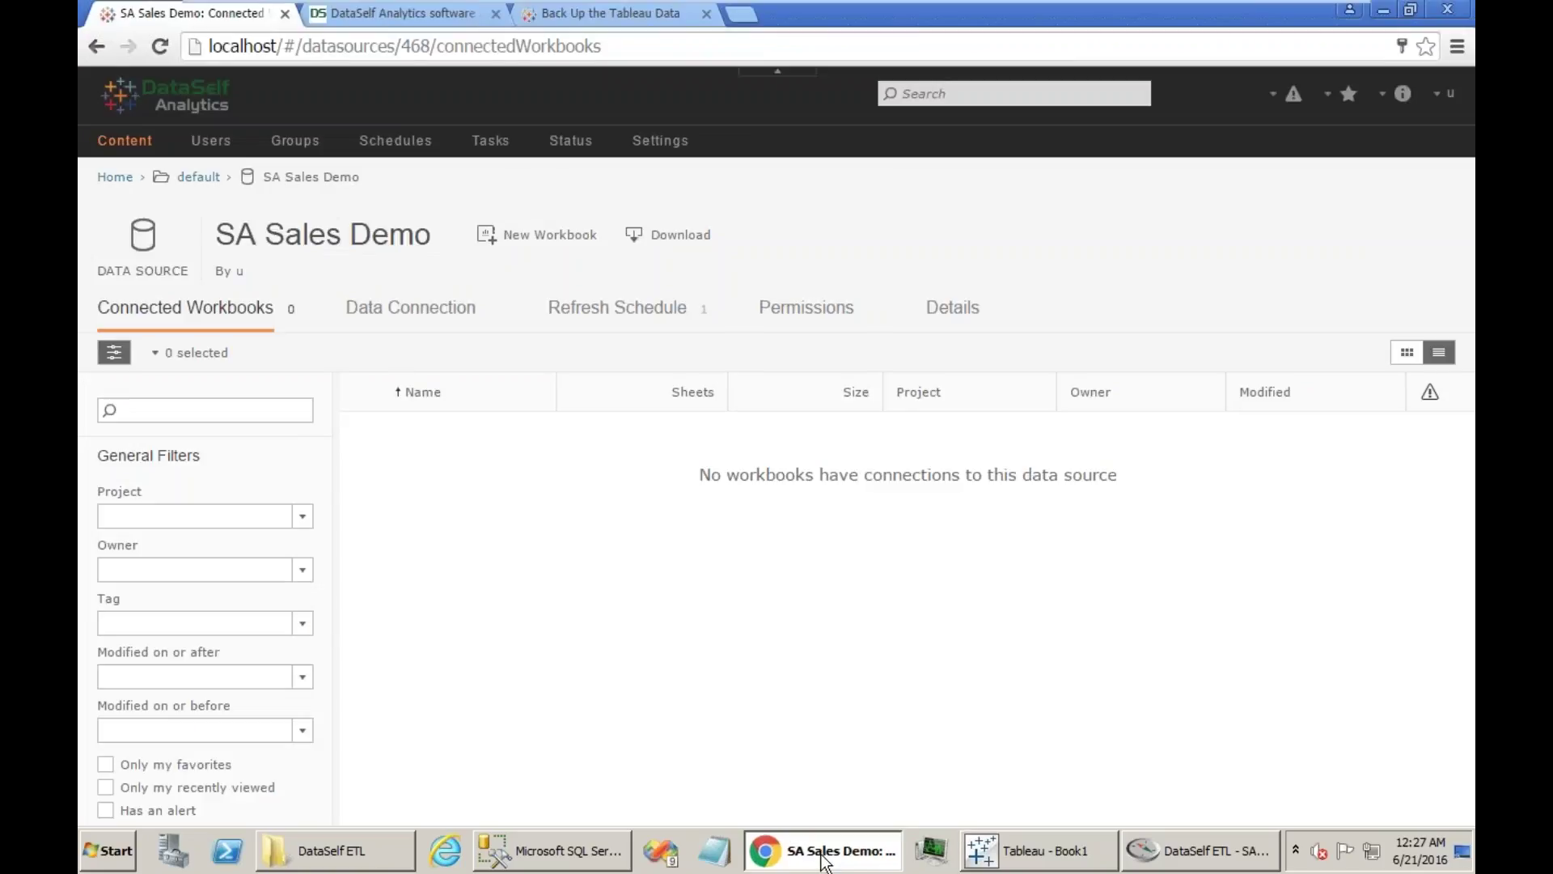
pyautogui.click(125, 140)
pyautogui.click(562, 227)
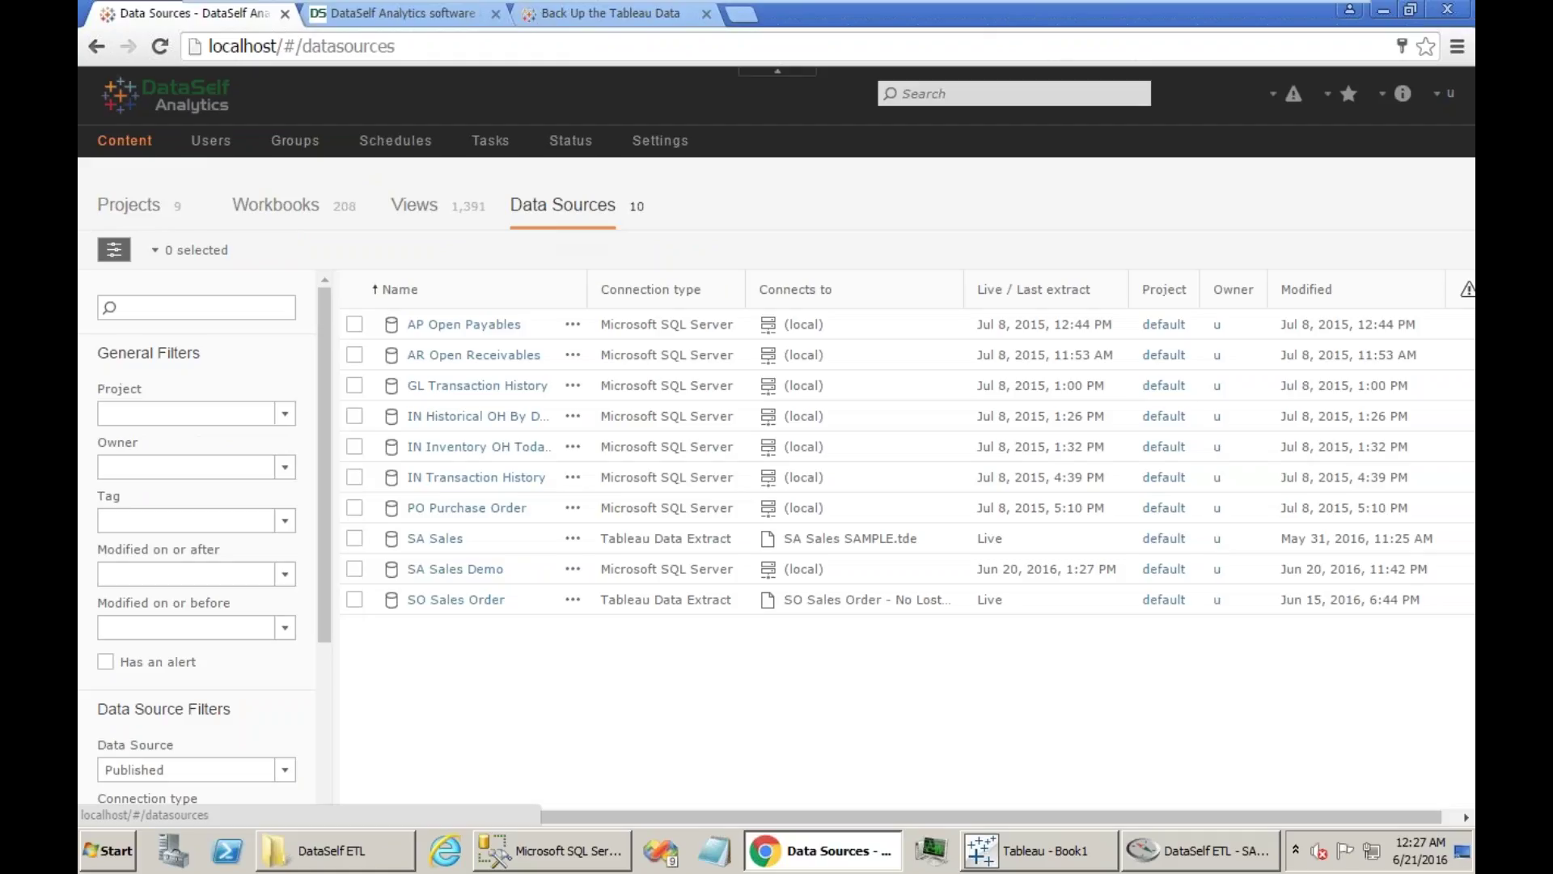
pyautogui.click(453, 569)
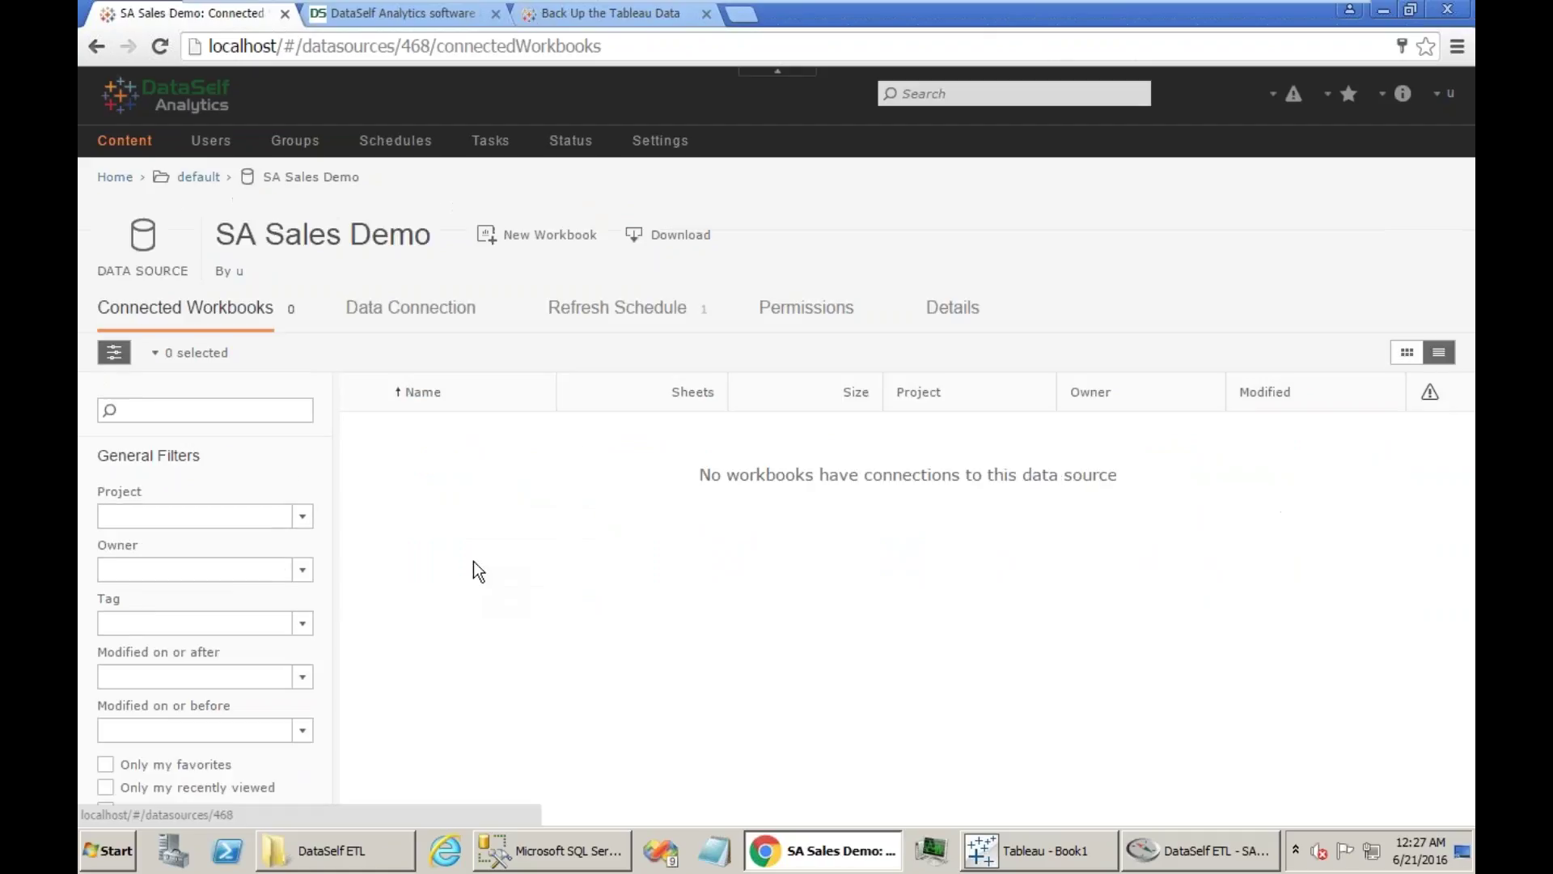
pyautogui.click(412, 311)
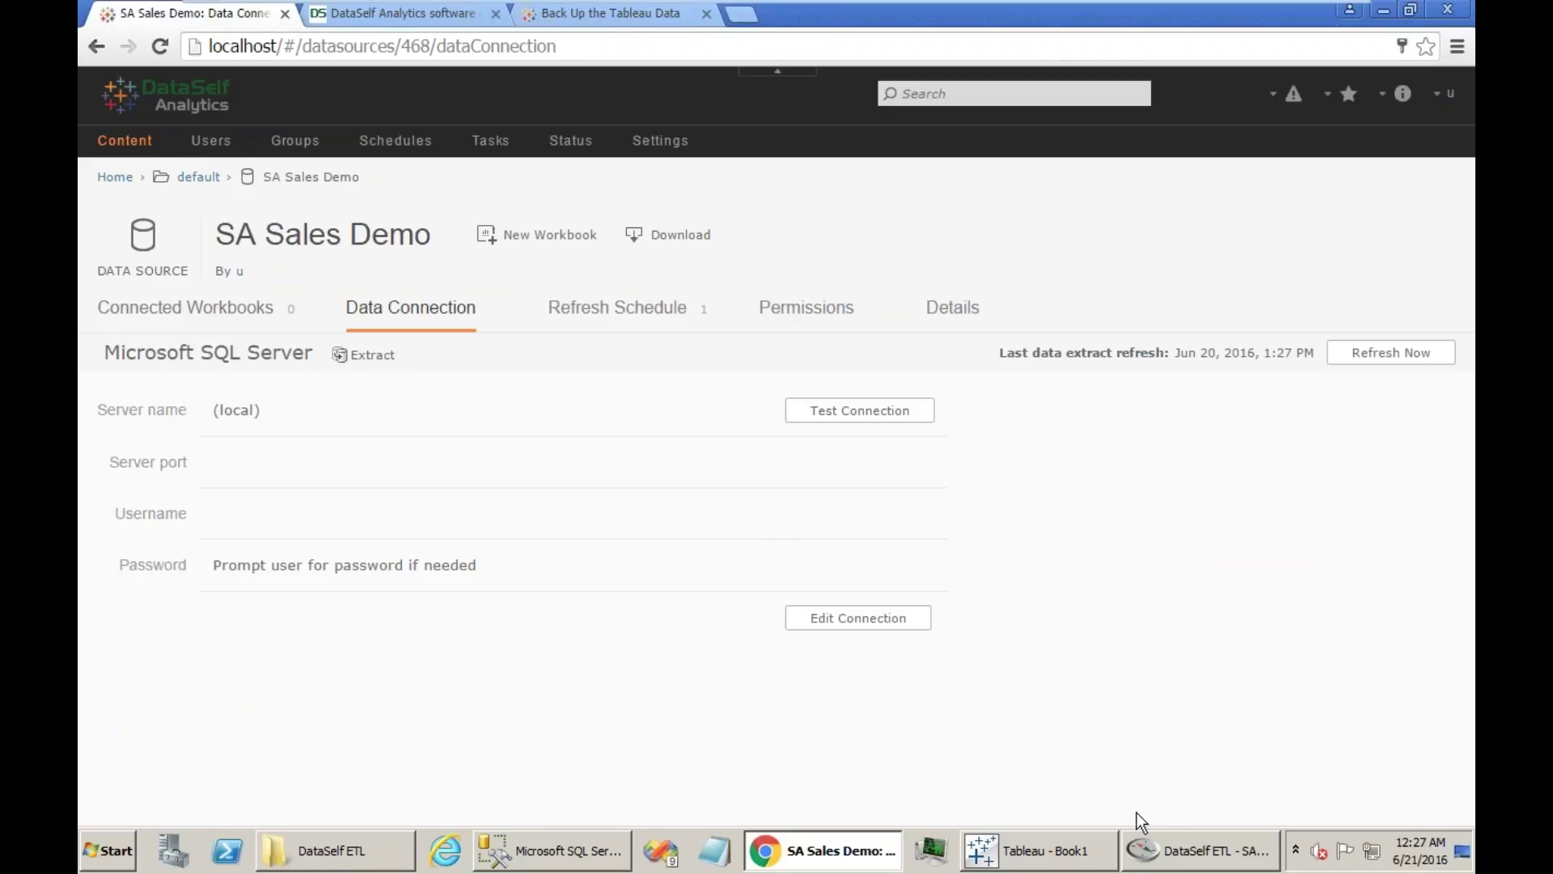
pyautogui.click(1052, 850)
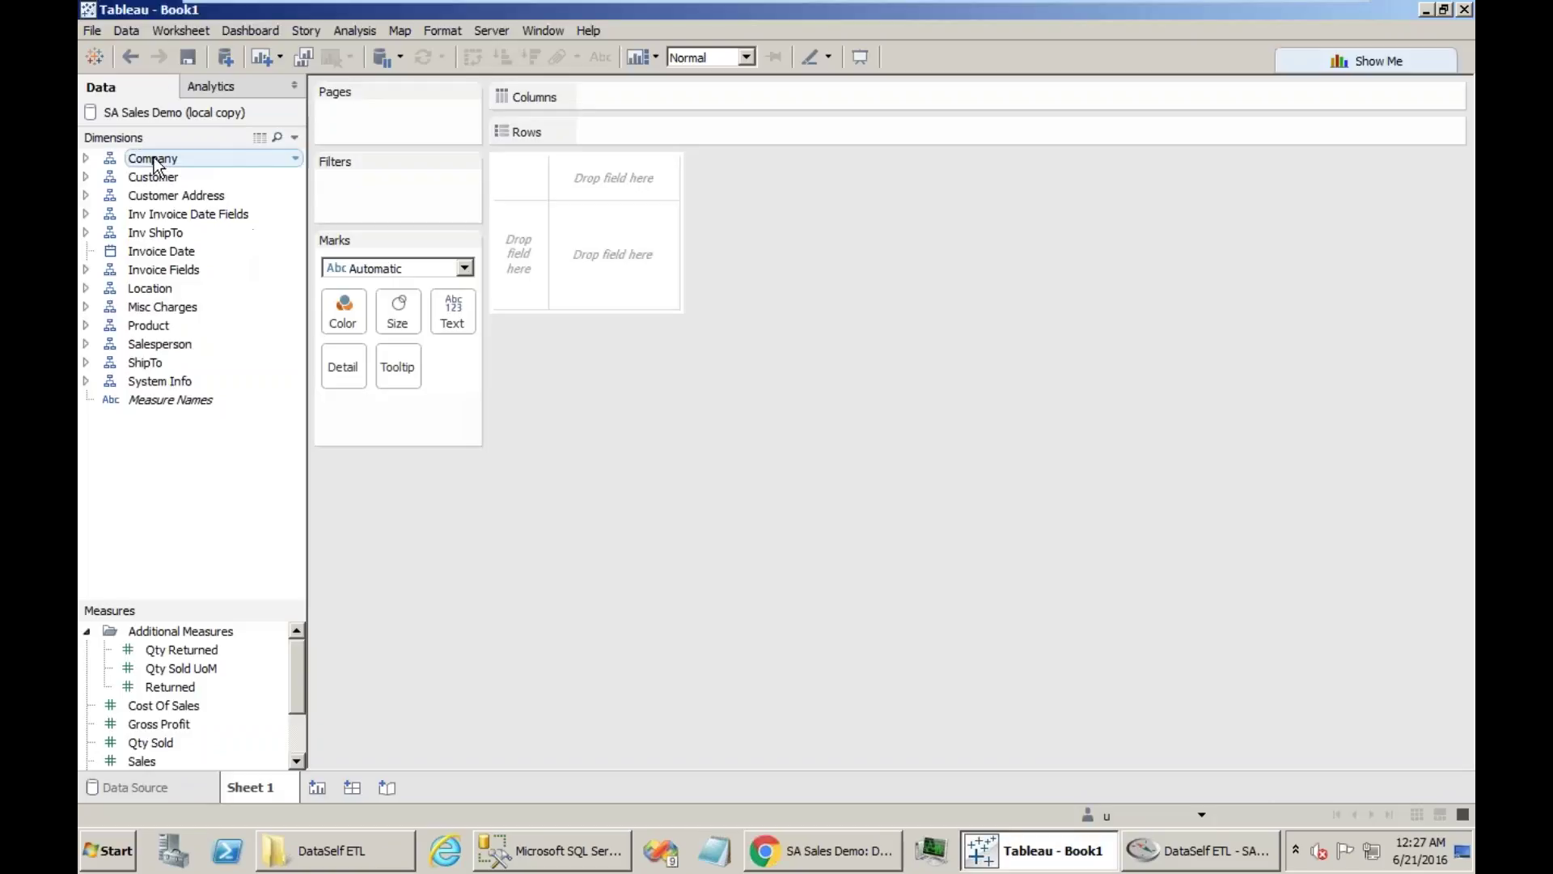
# Build an extract of all rows for the SA Sales Demo (local copy) data source
pyautogui.rightClick(146, 110)
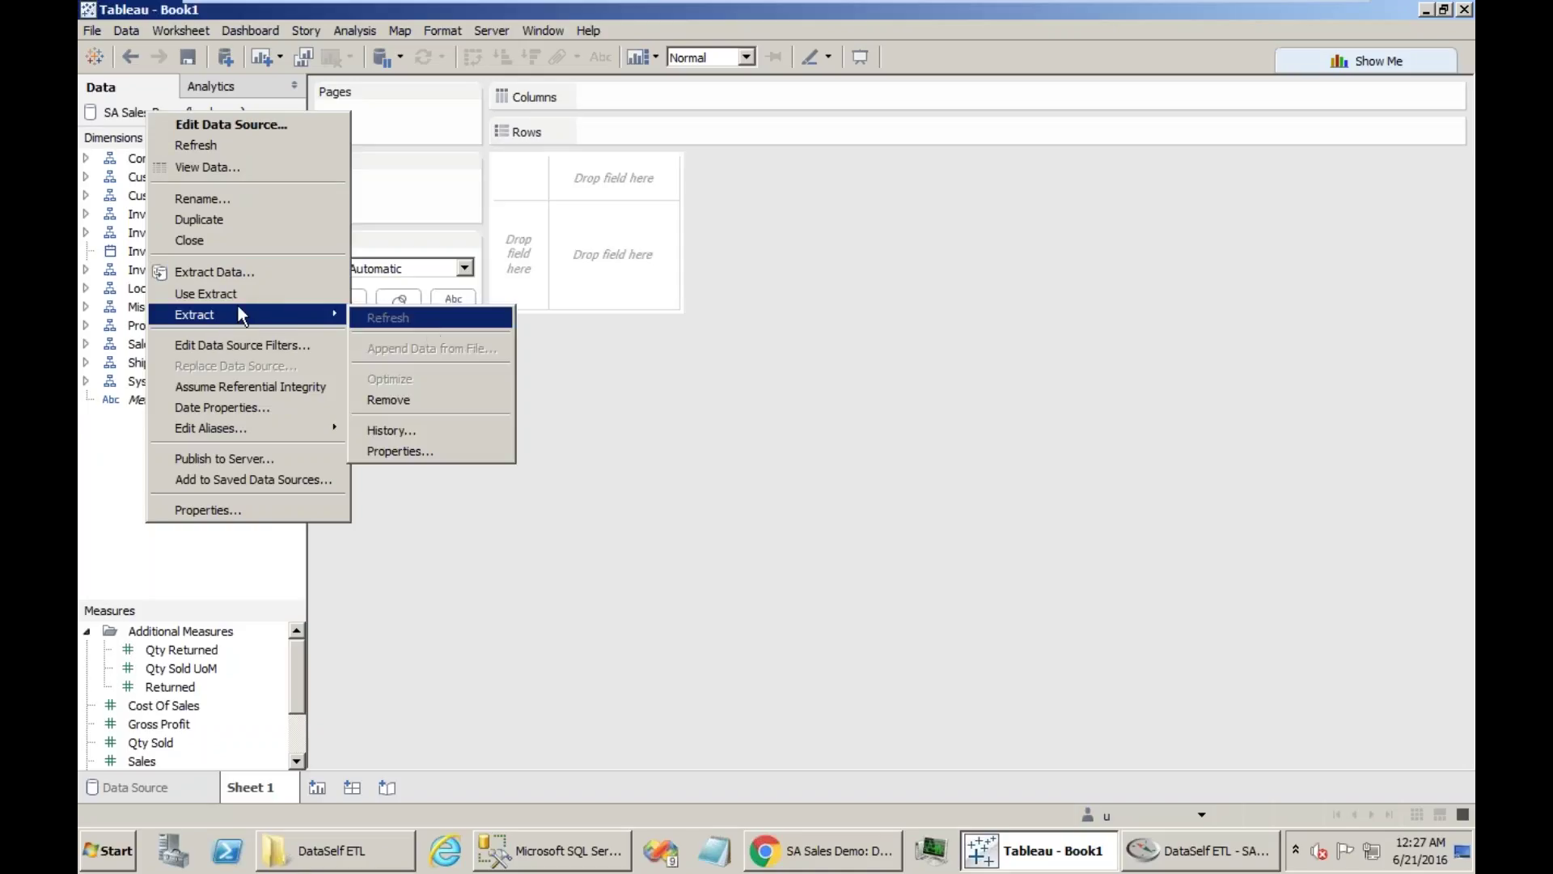
pyautogui.click(235, 272)
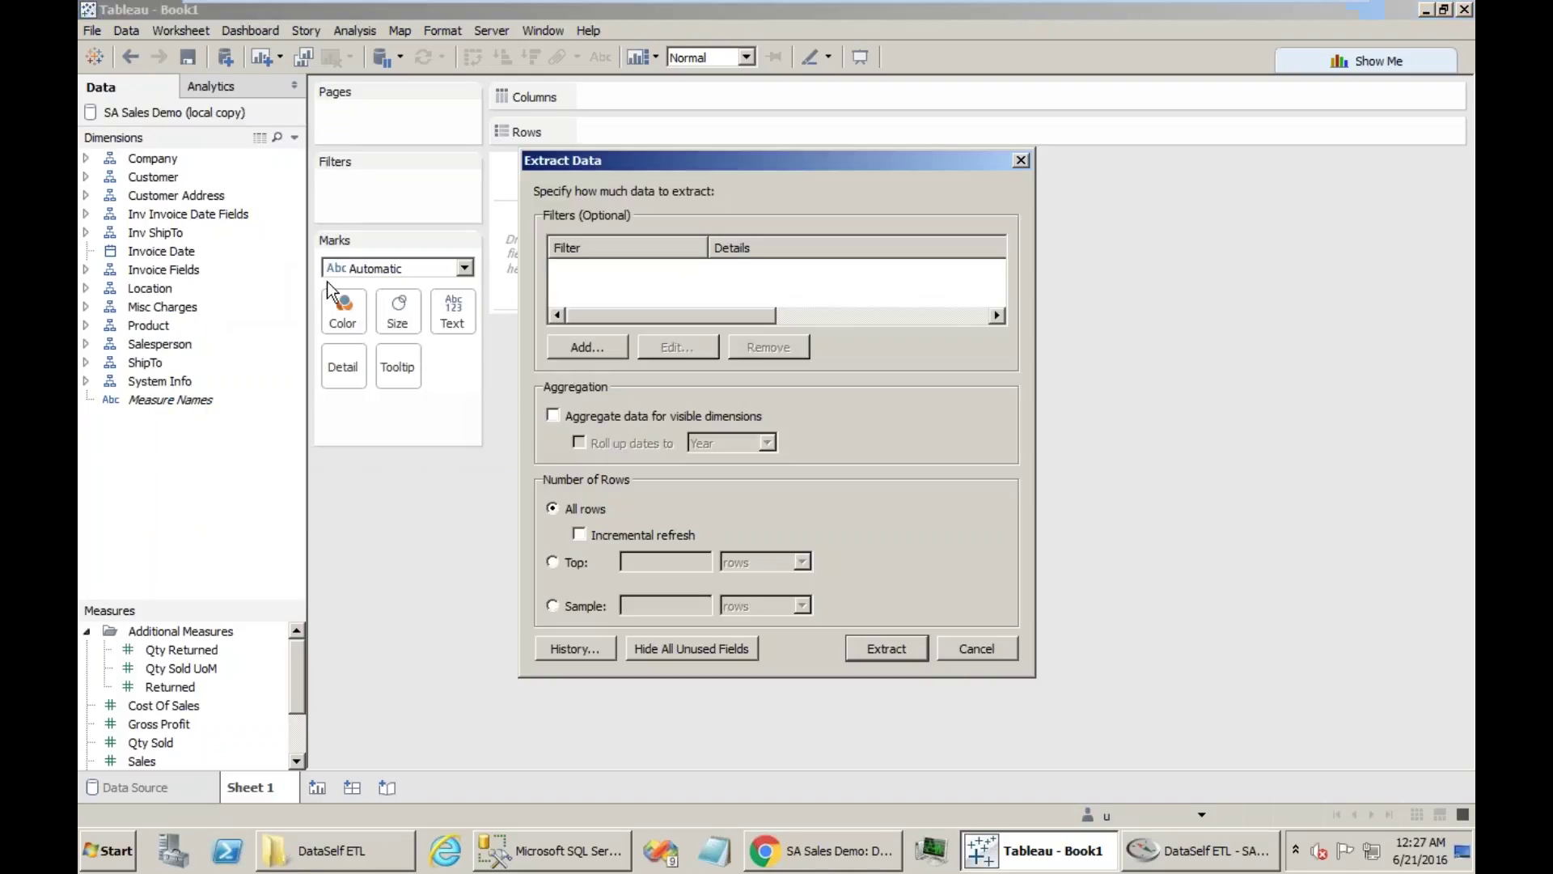
pyautogui.click(886, 648)
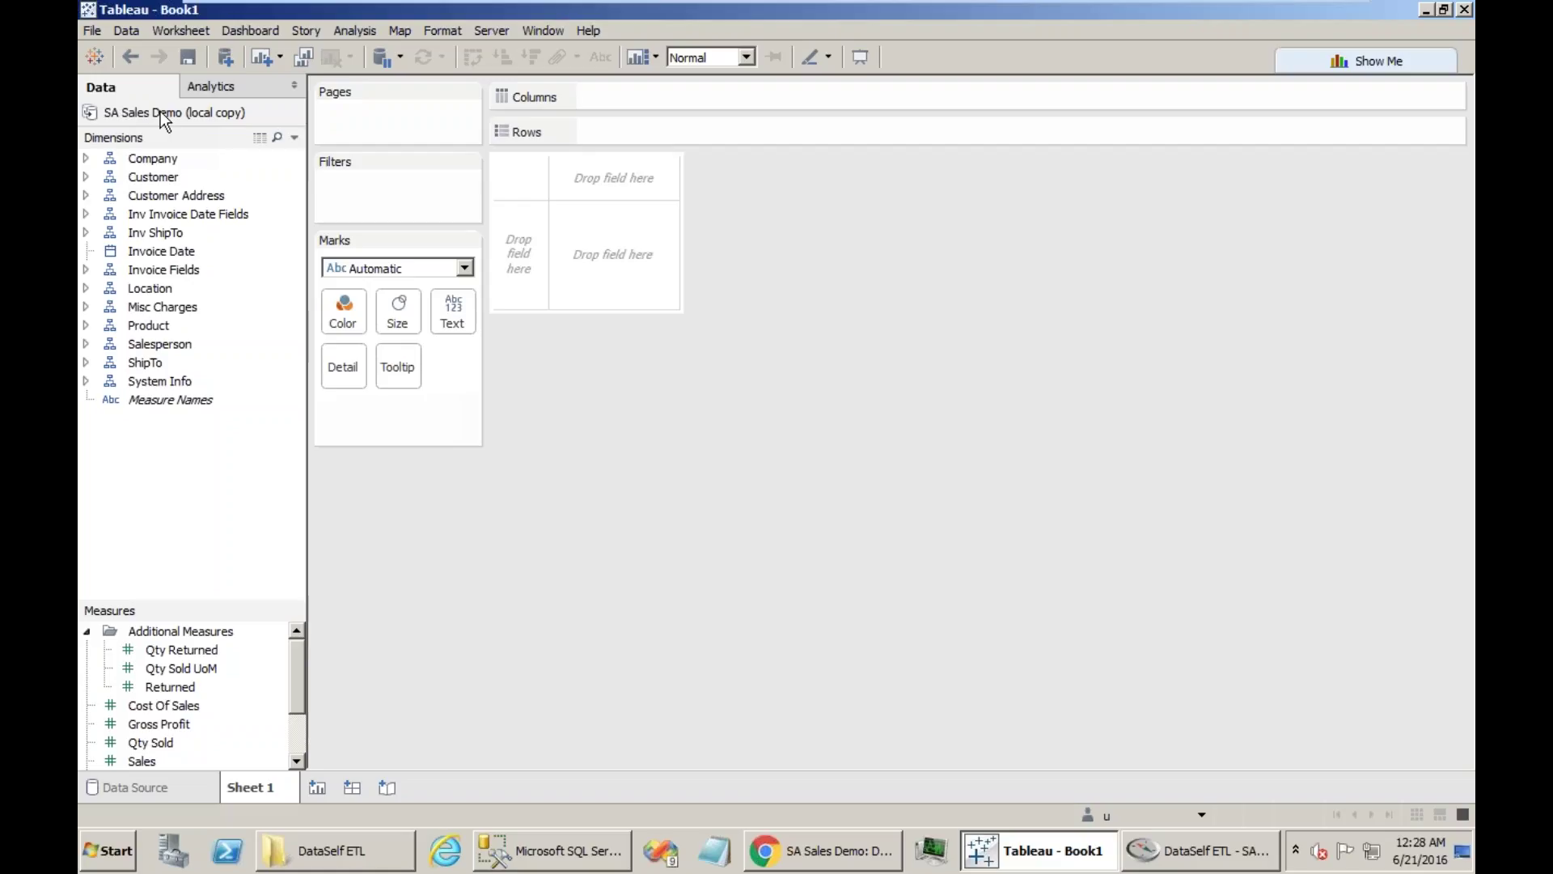
# Start publishing SA Sales Demo to the server, renaming it to SA Sales Demo Test1
pyautogui.rightClick(160, 111)
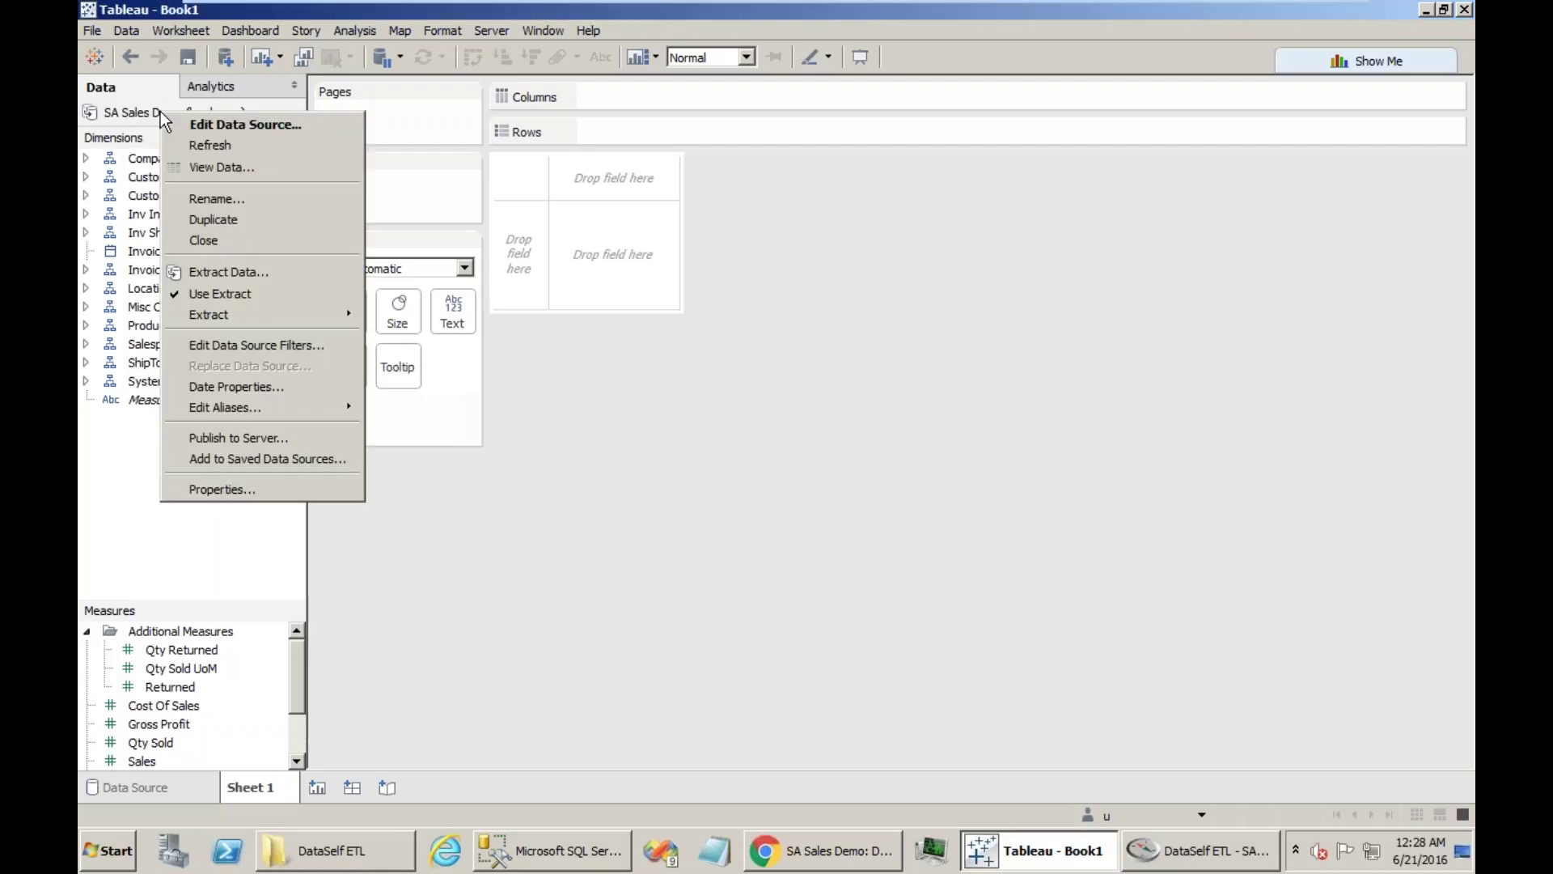
pyautogui.click(223, 440)
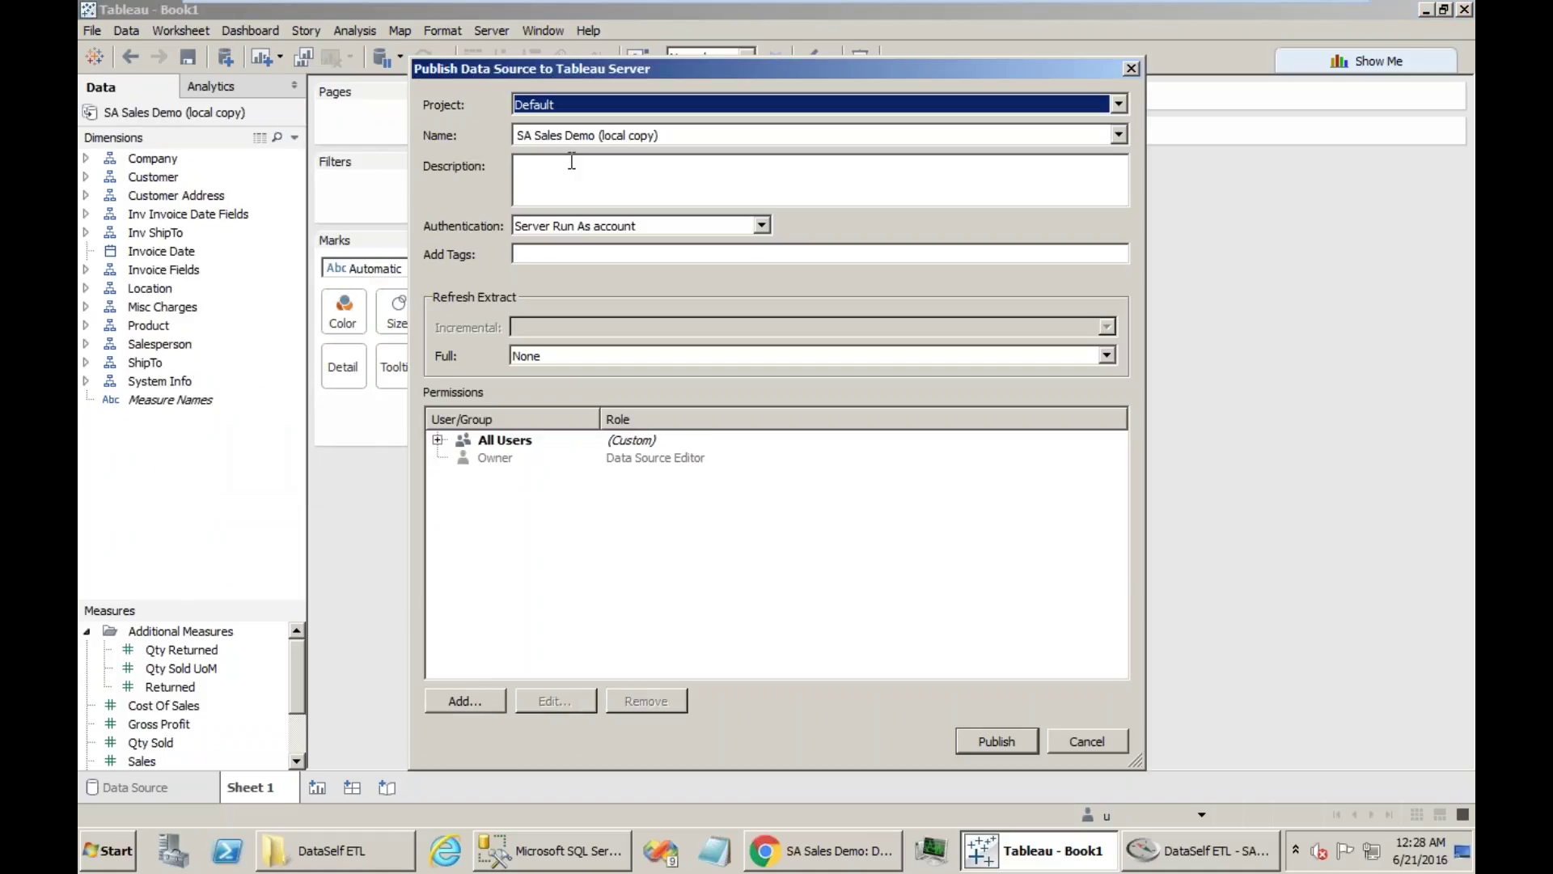
pyautogui.moveTo(596, 133); pyautogui.dragTo(674, 144)
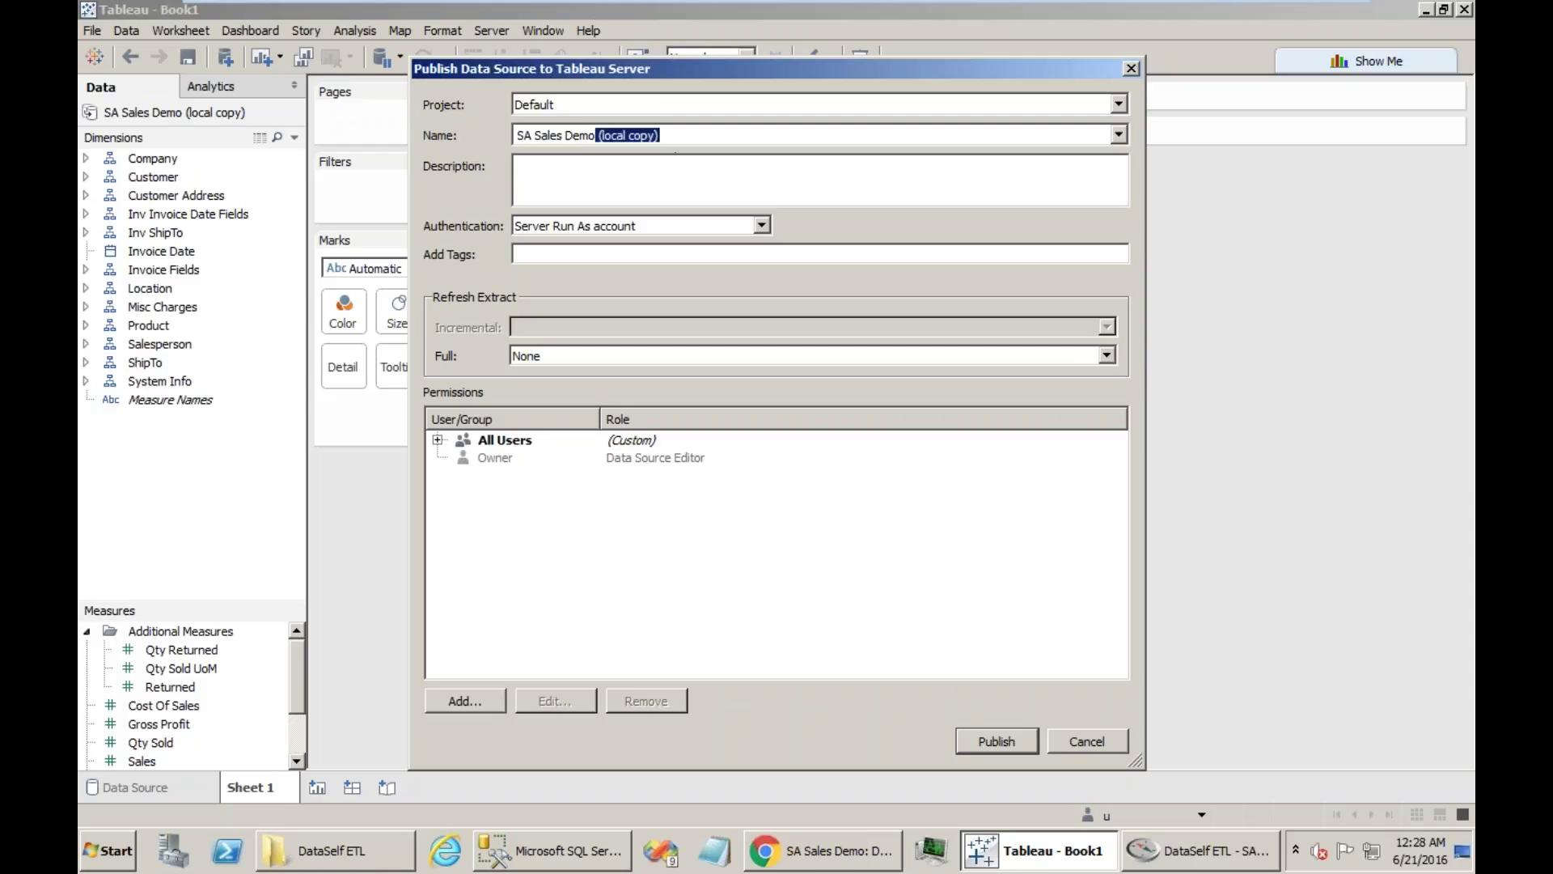
pyautogui.write('1')
pyautogui.press('BackSpace')
pyautogui.write('Test1')
# Check the existing source's refresh schedule on the server, then choose Weekday early mornings full refresh
pyautogui.click(809, 857)
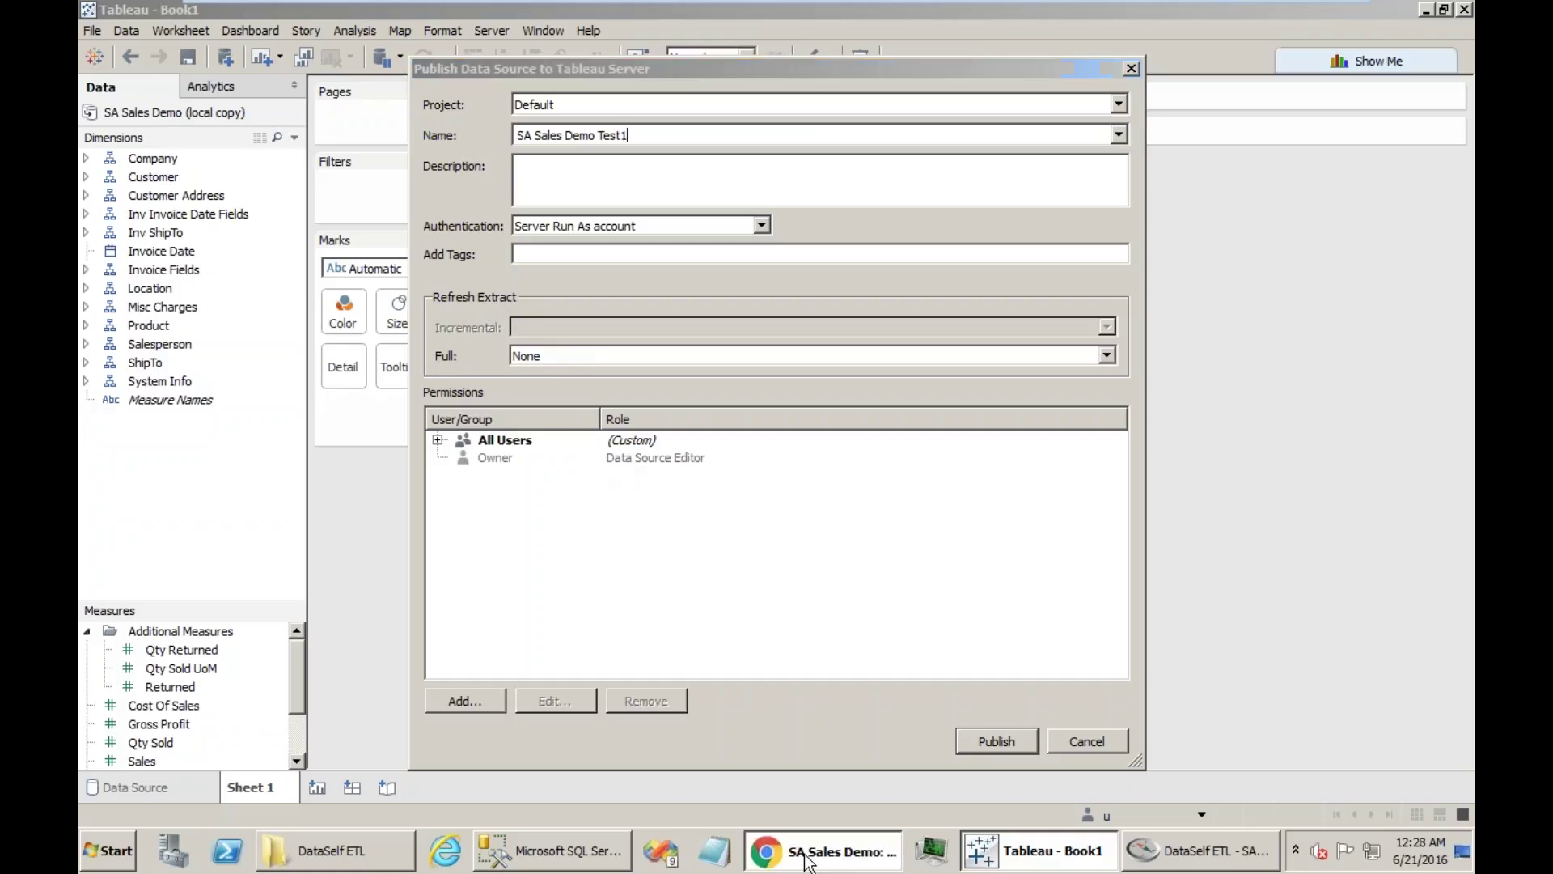
pyautogui.click(618, 307)
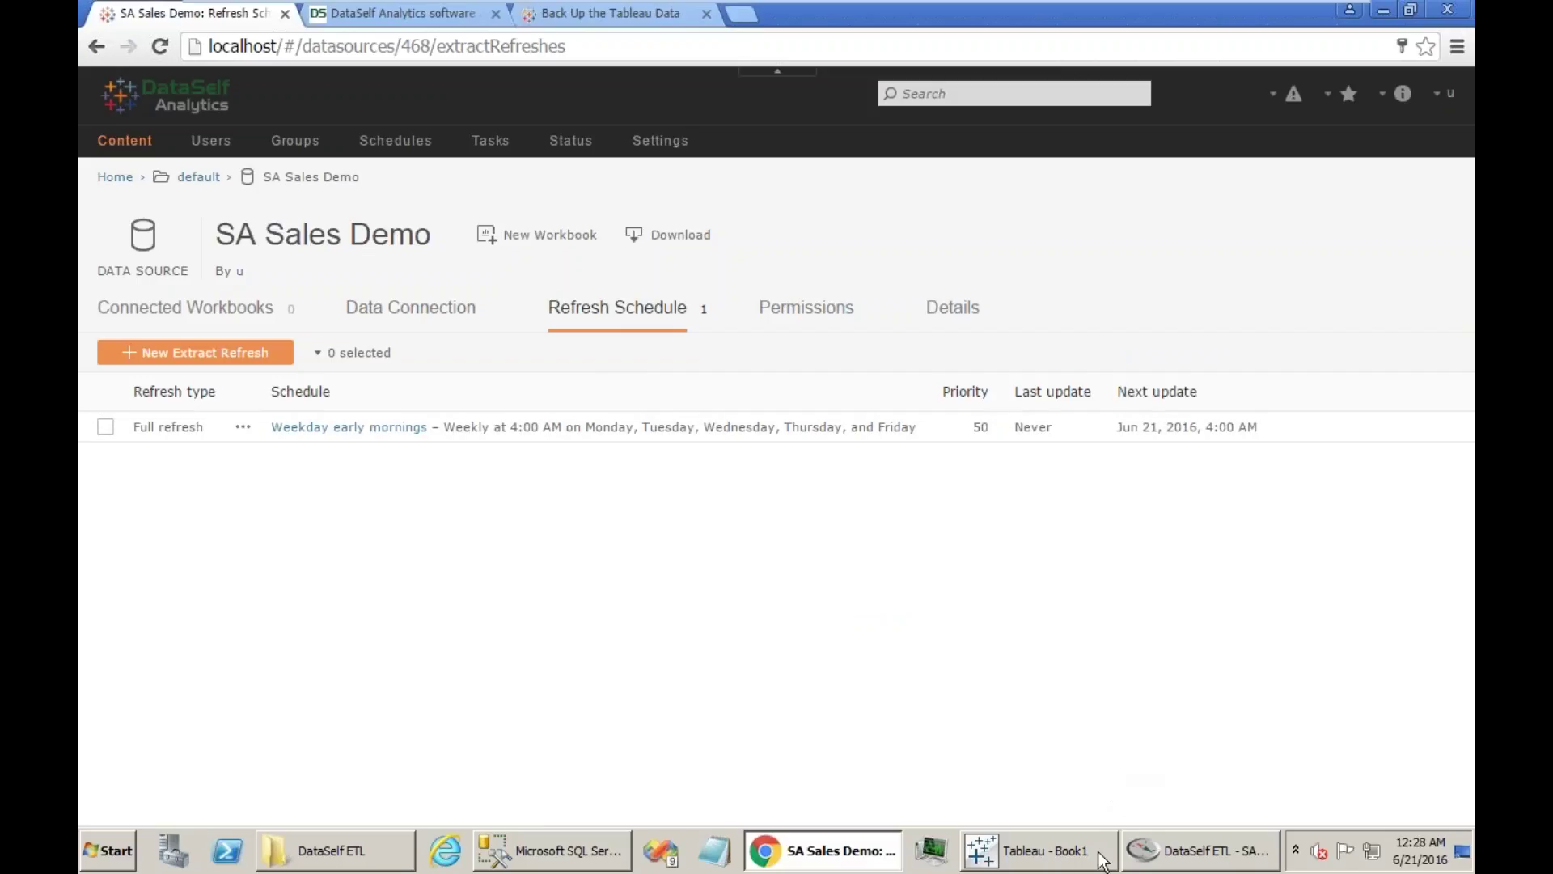
pyautogui.click(1053, 851)
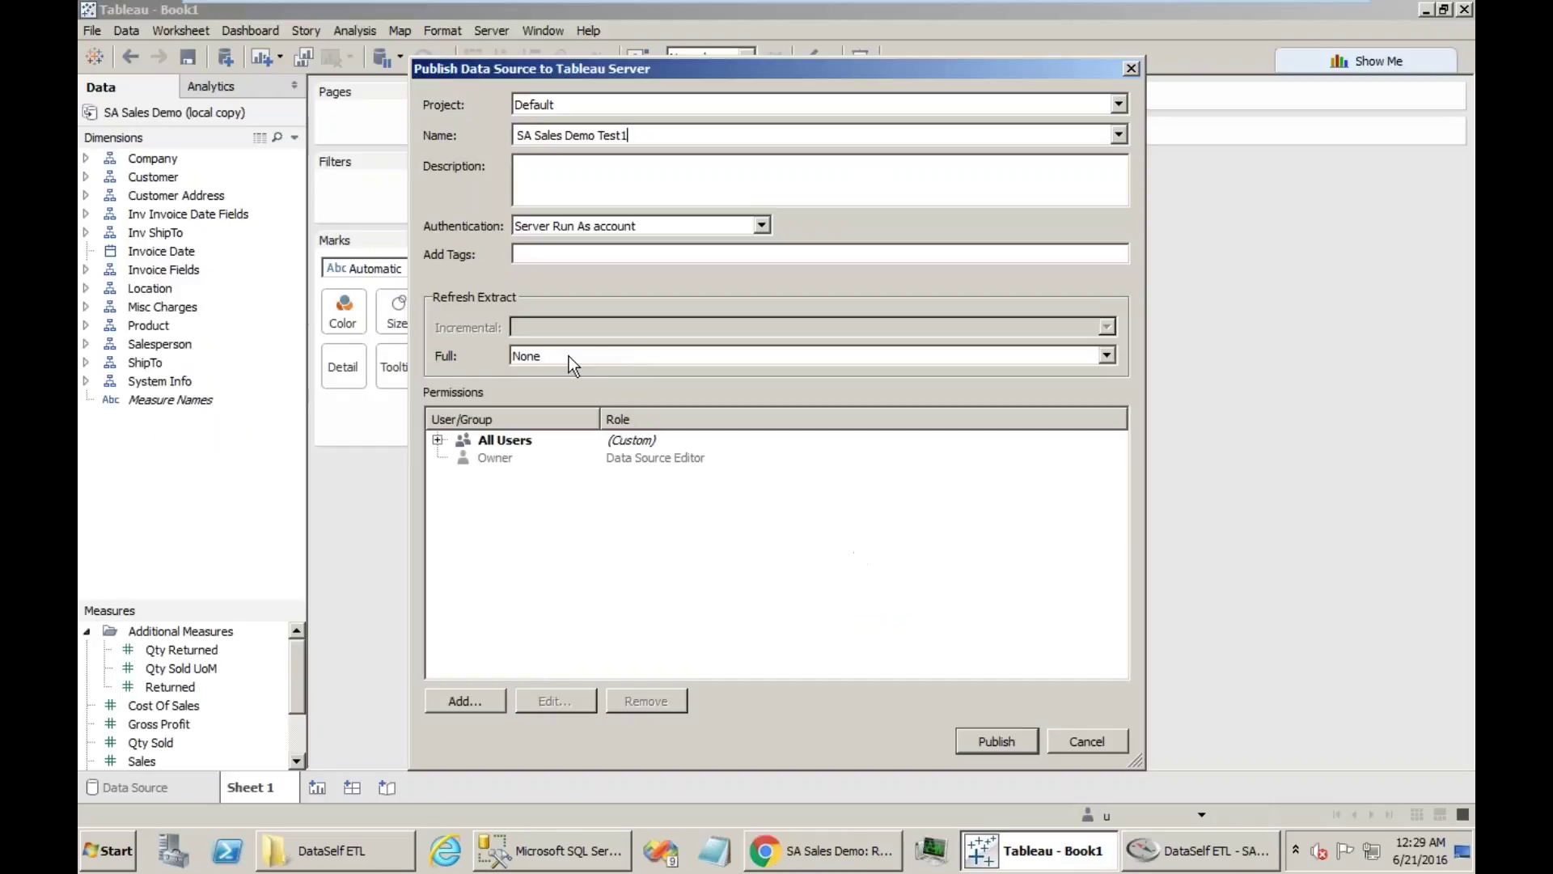
pyautogui.click(569, 356)
pyautogui.press('Escape')
pyautogui.press('Down')
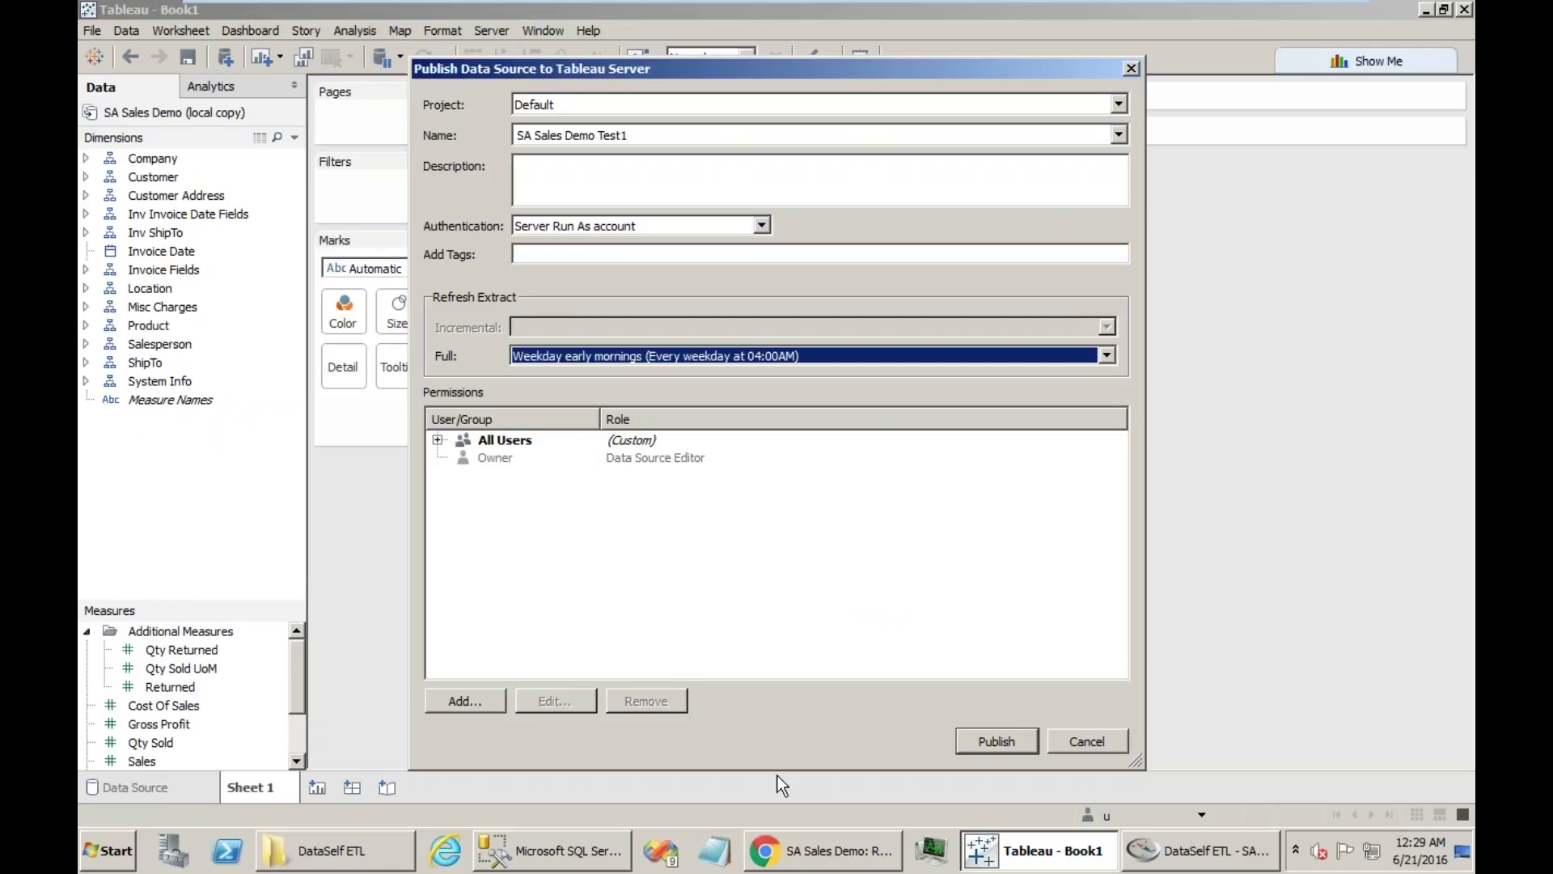
# Review the existing source's permissions on the server, then publish SA Sales Demo Test1
pyautogui.click(800, 863)
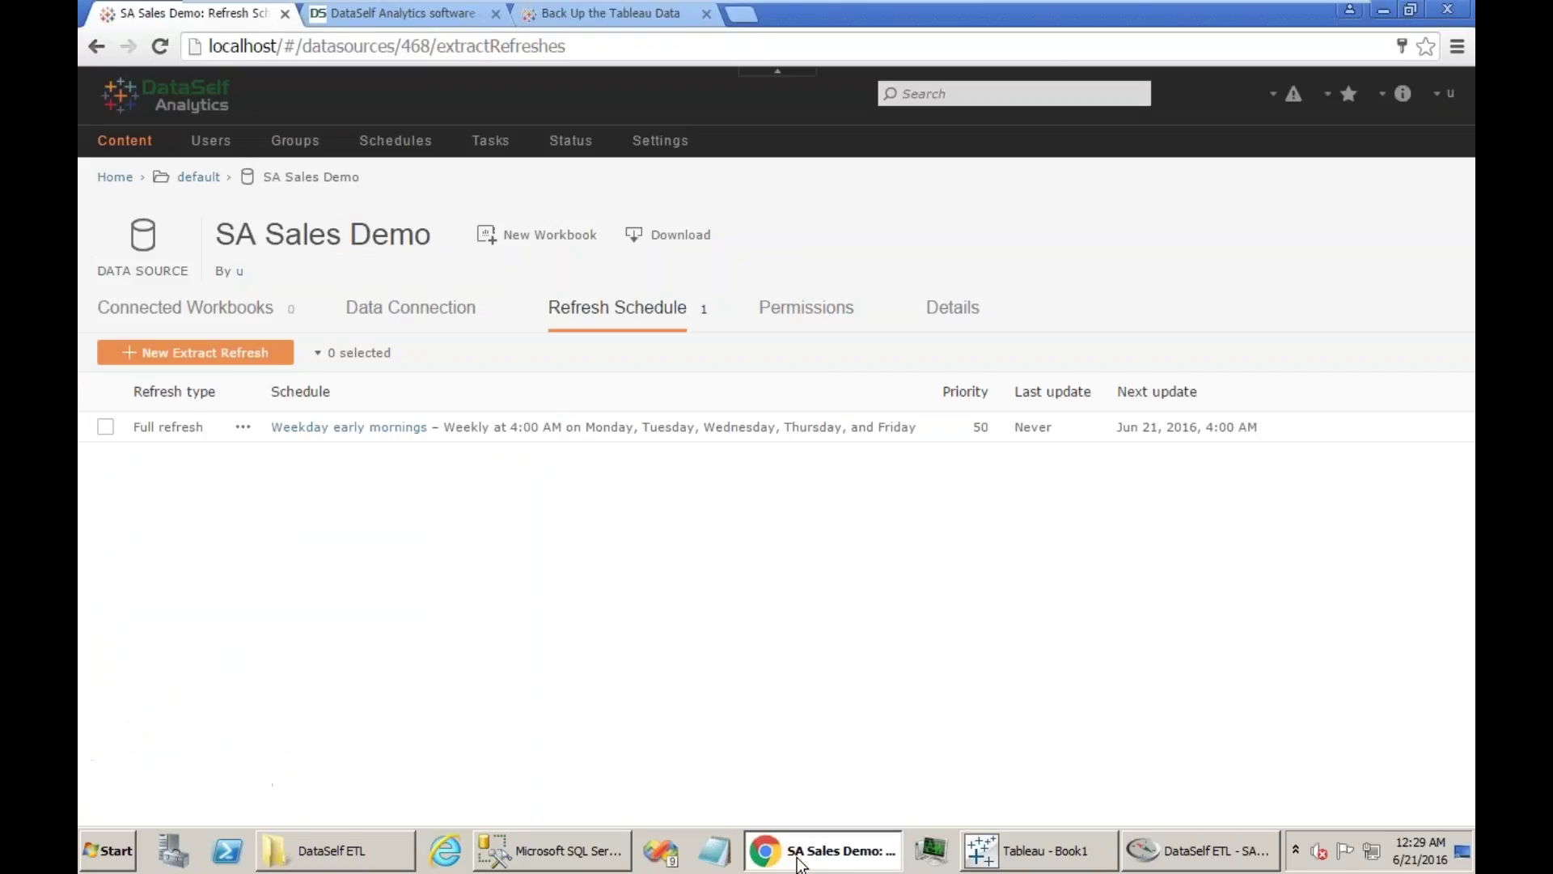
pyautogui.click(806, 315)
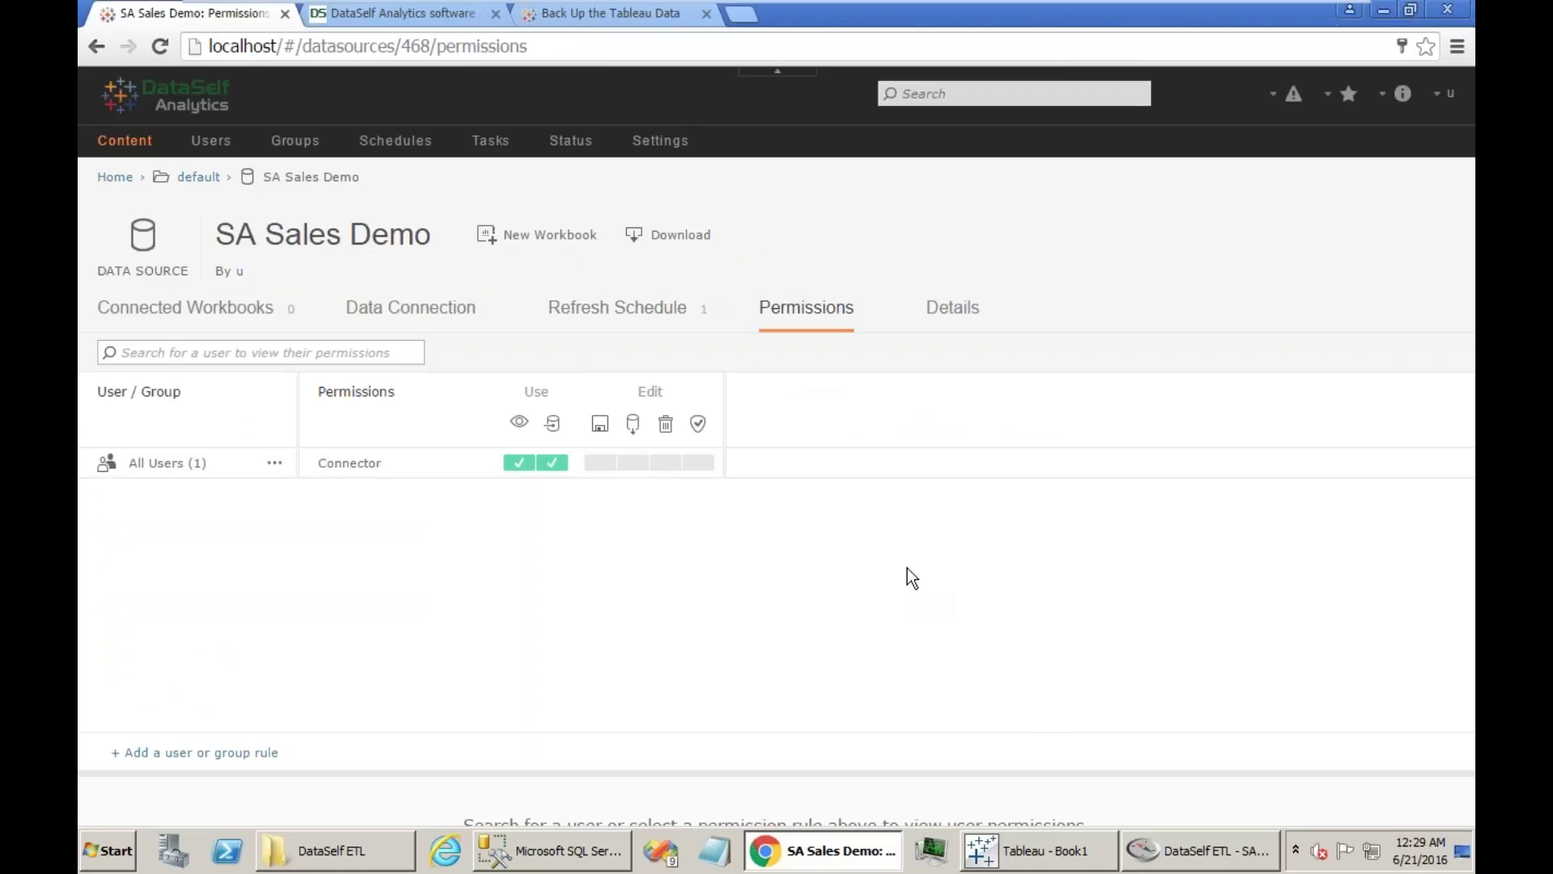
pyautogui.click(1051, 846)
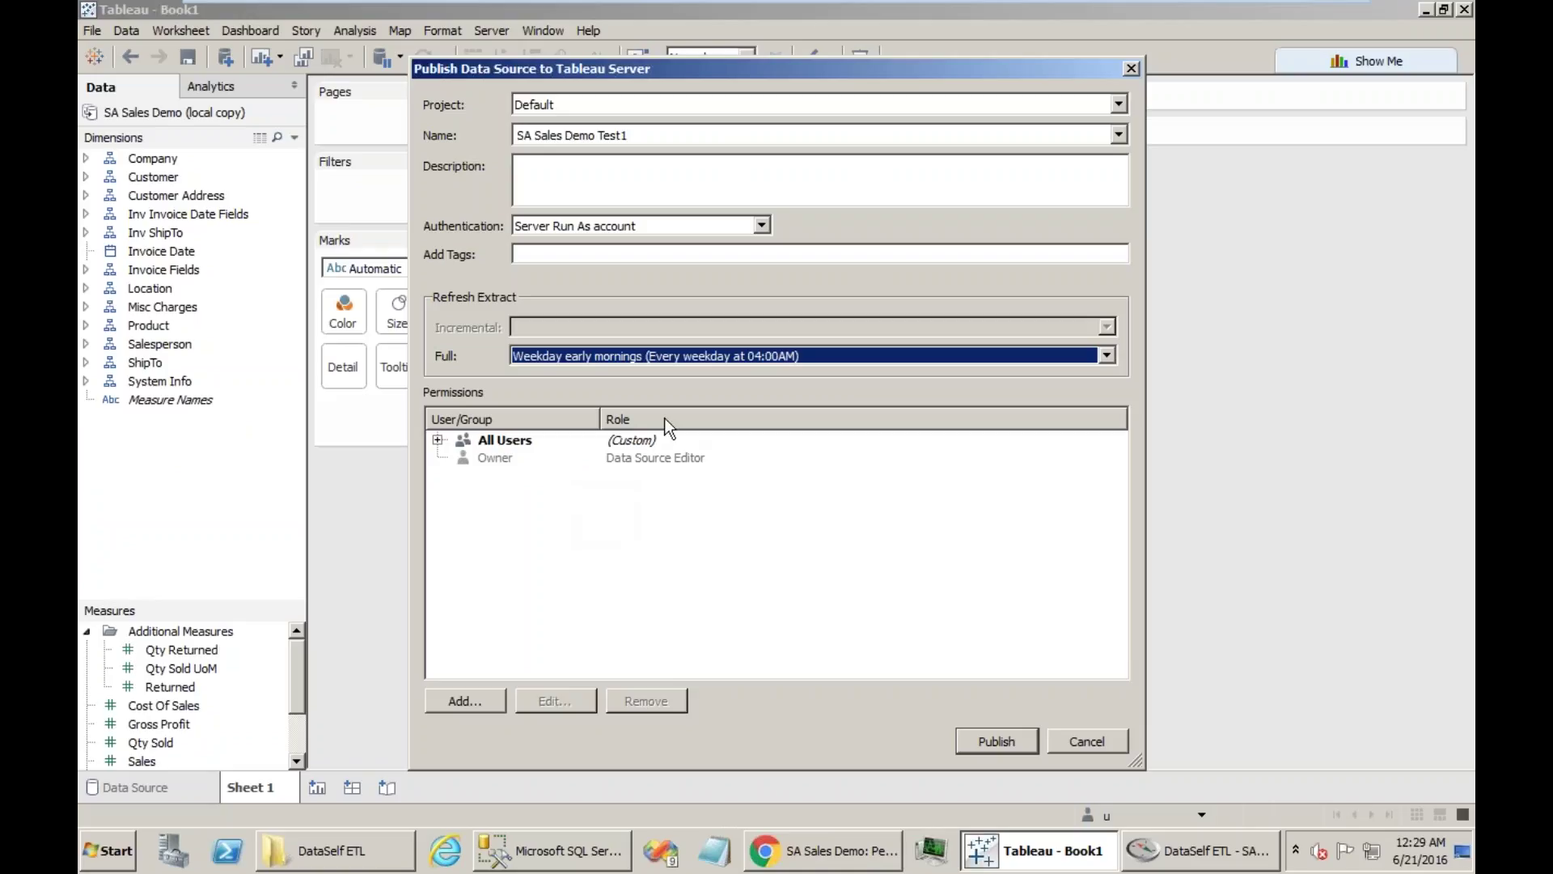
pyautogui.click(997, 741)
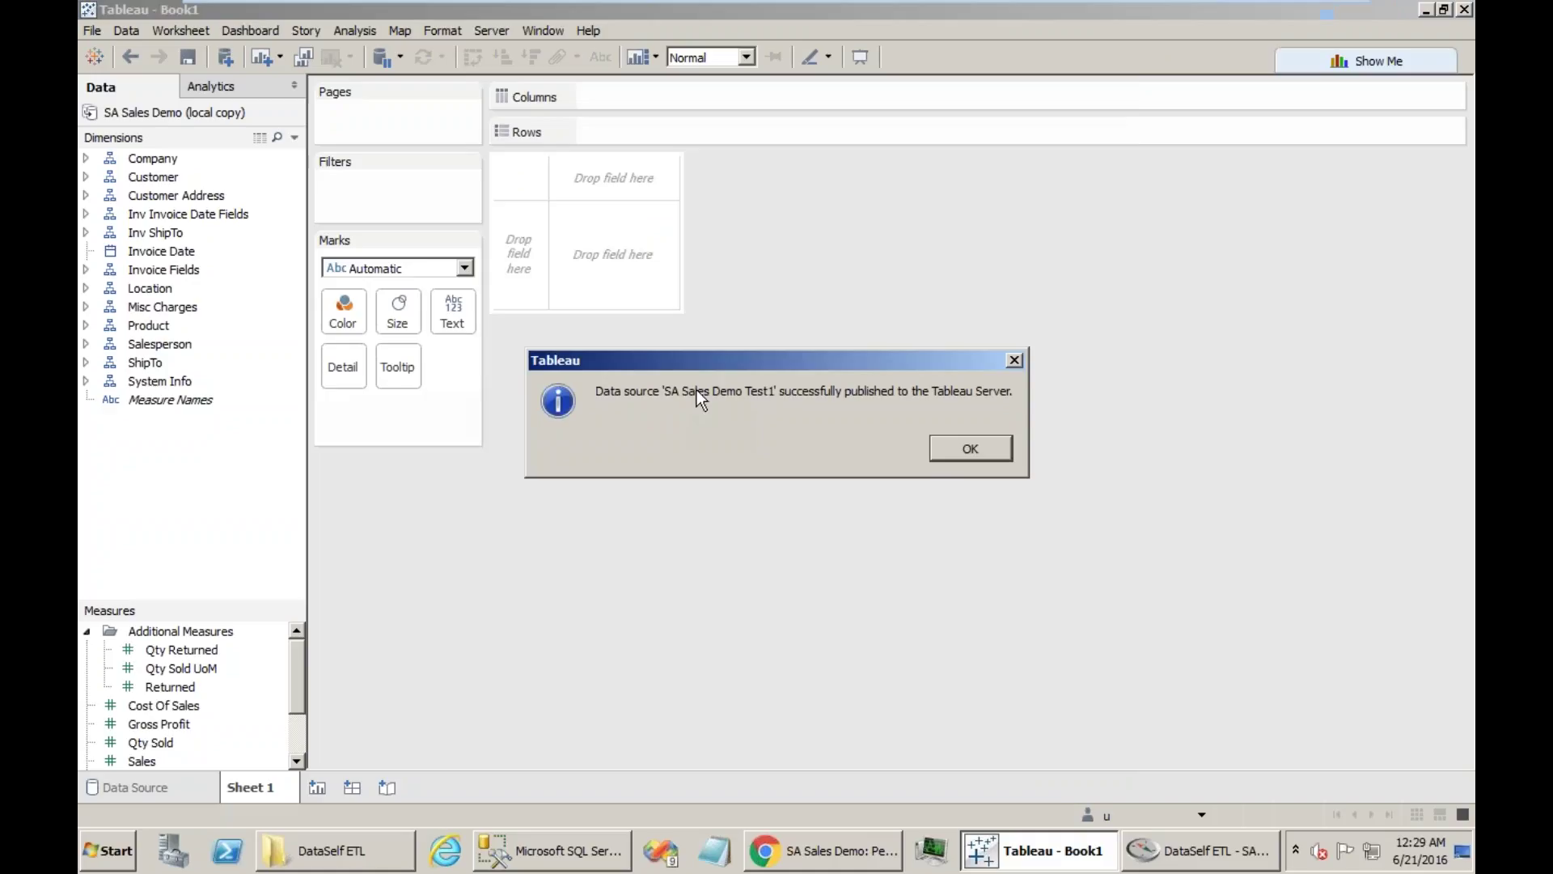
pyautogui.click(956, 448)
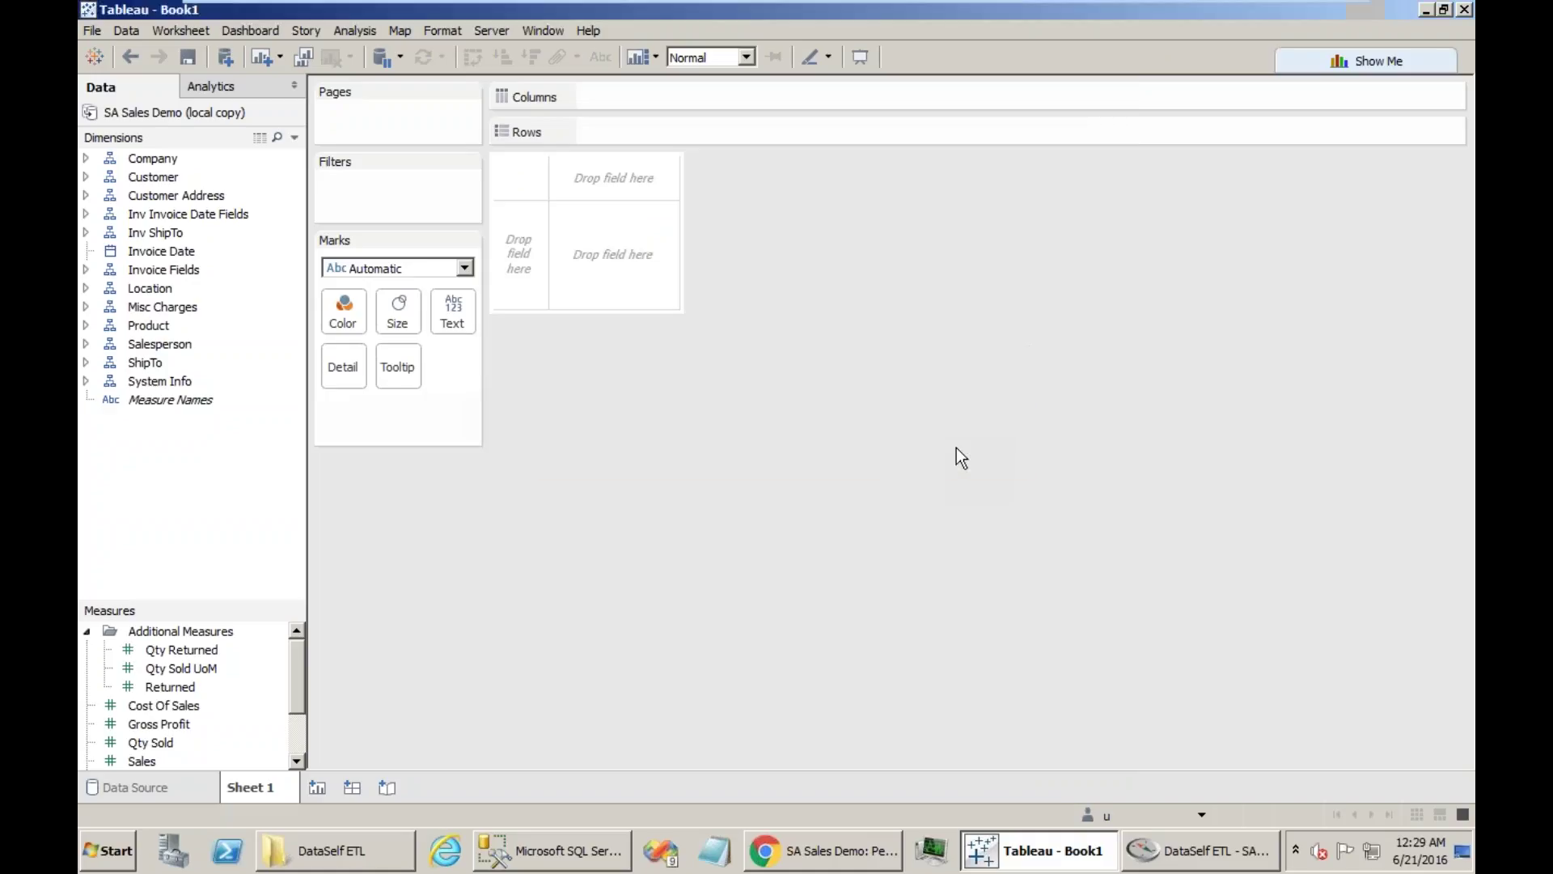
# On the server's Data Sources list, open SA Sales Demo Test1 and review its connection, schedule and permissions
pyautogui.click(830, 855)
pyautogui.click(125, 144)
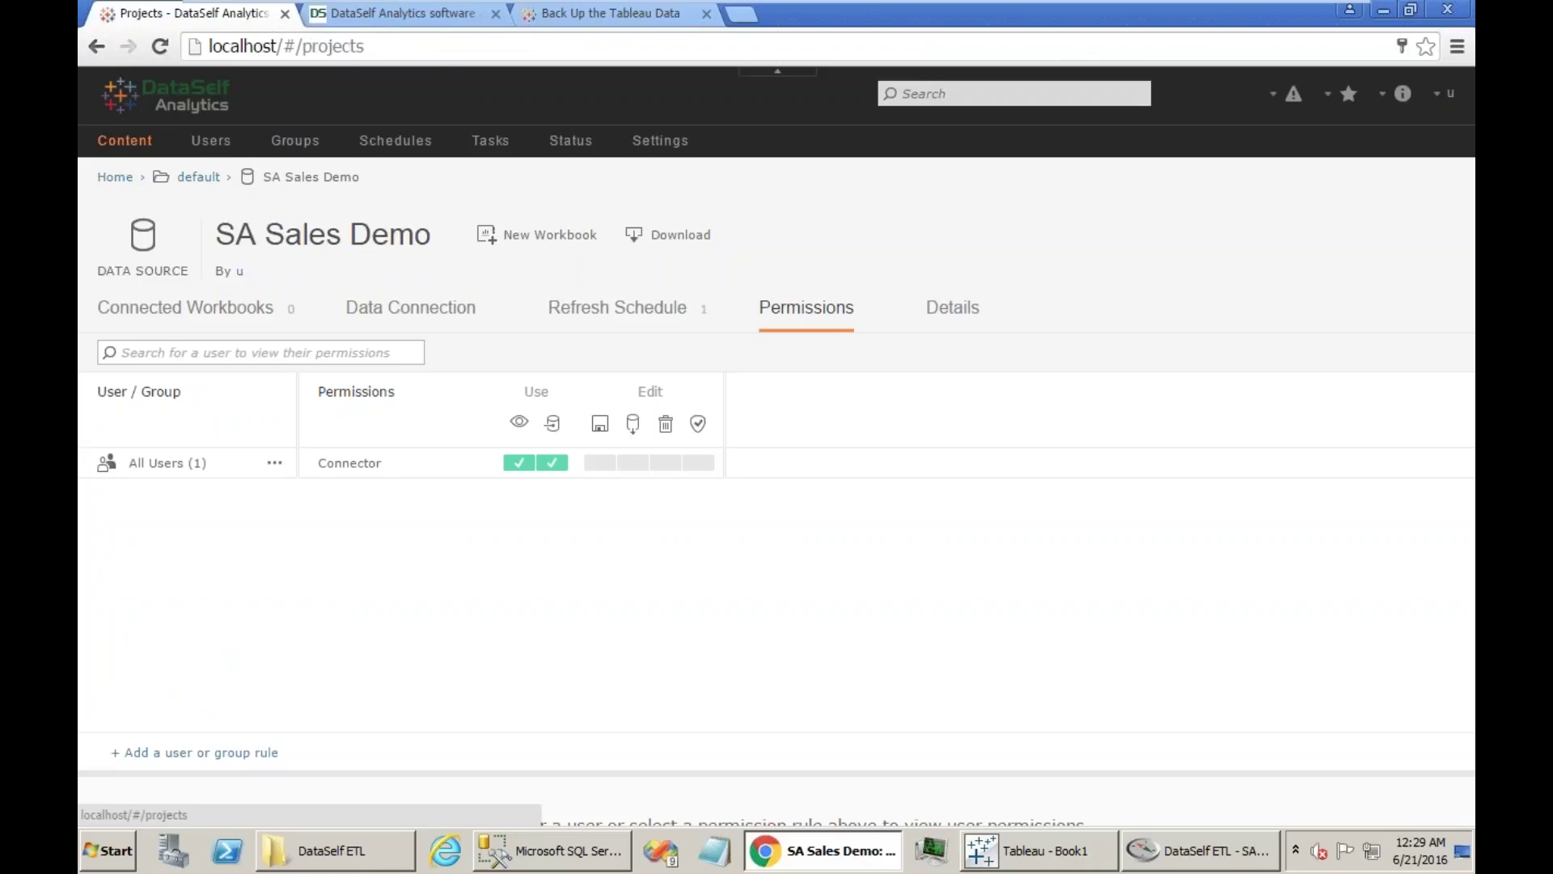
pyautogui.click(562, 205)
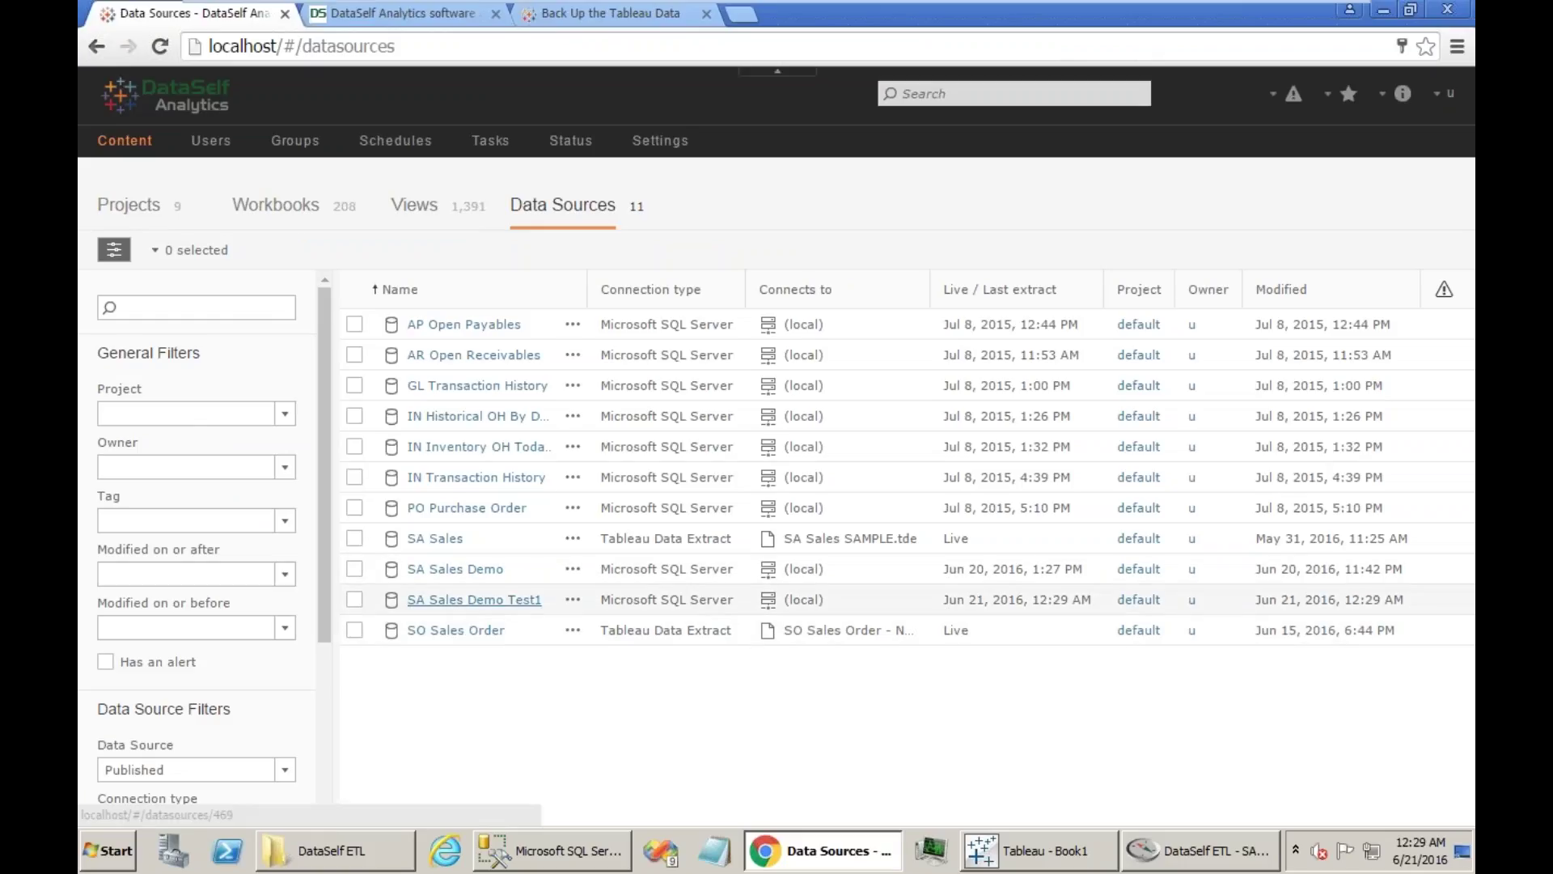
pyautogui.click(477, 600)
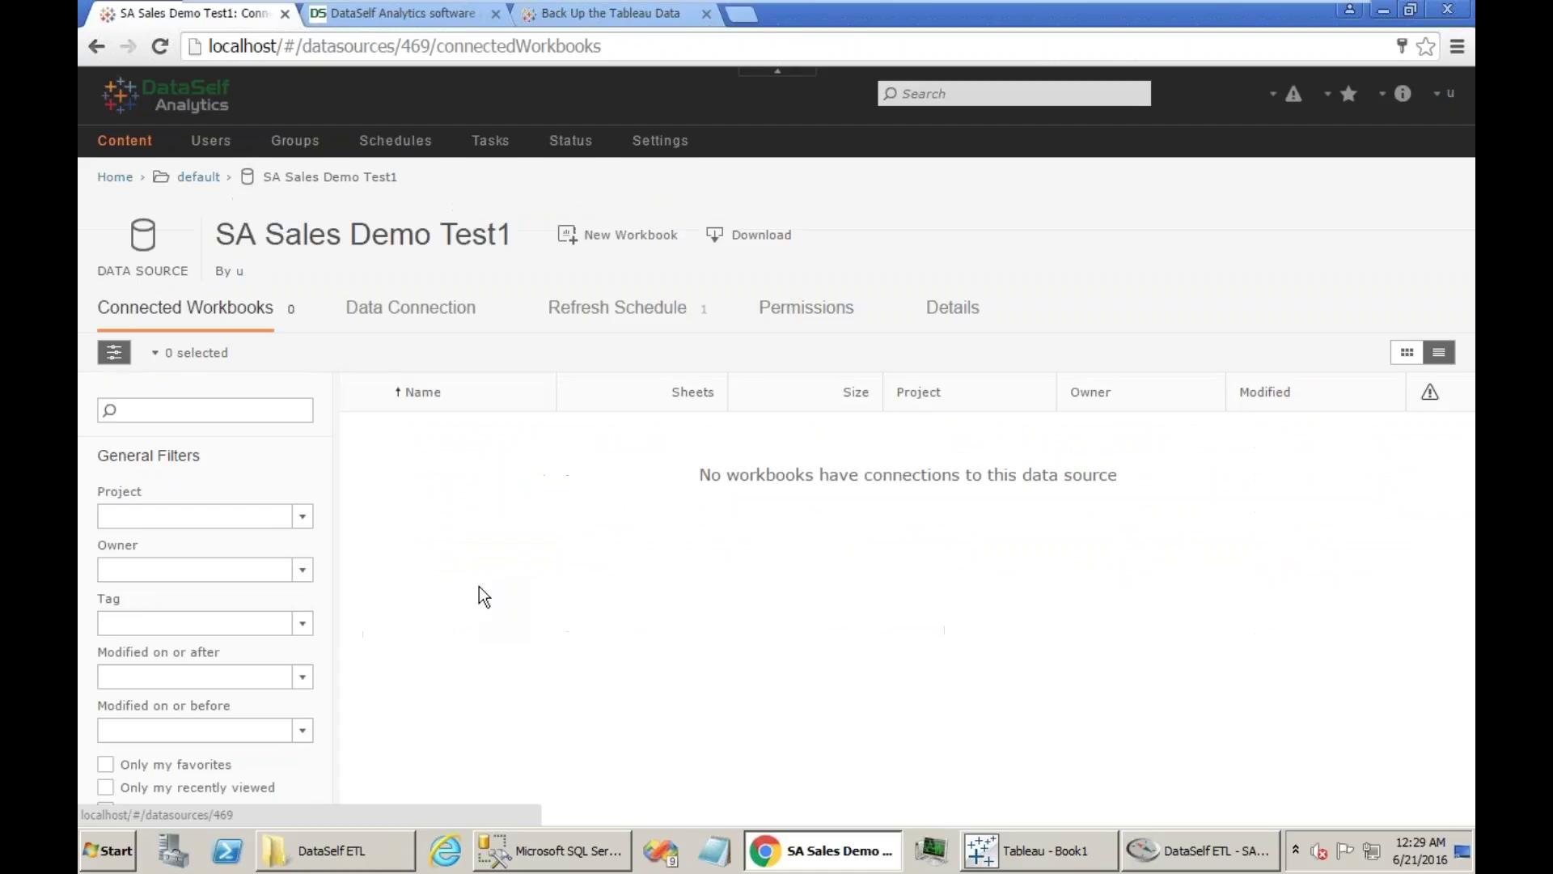
pyautogui.click(411, 308)
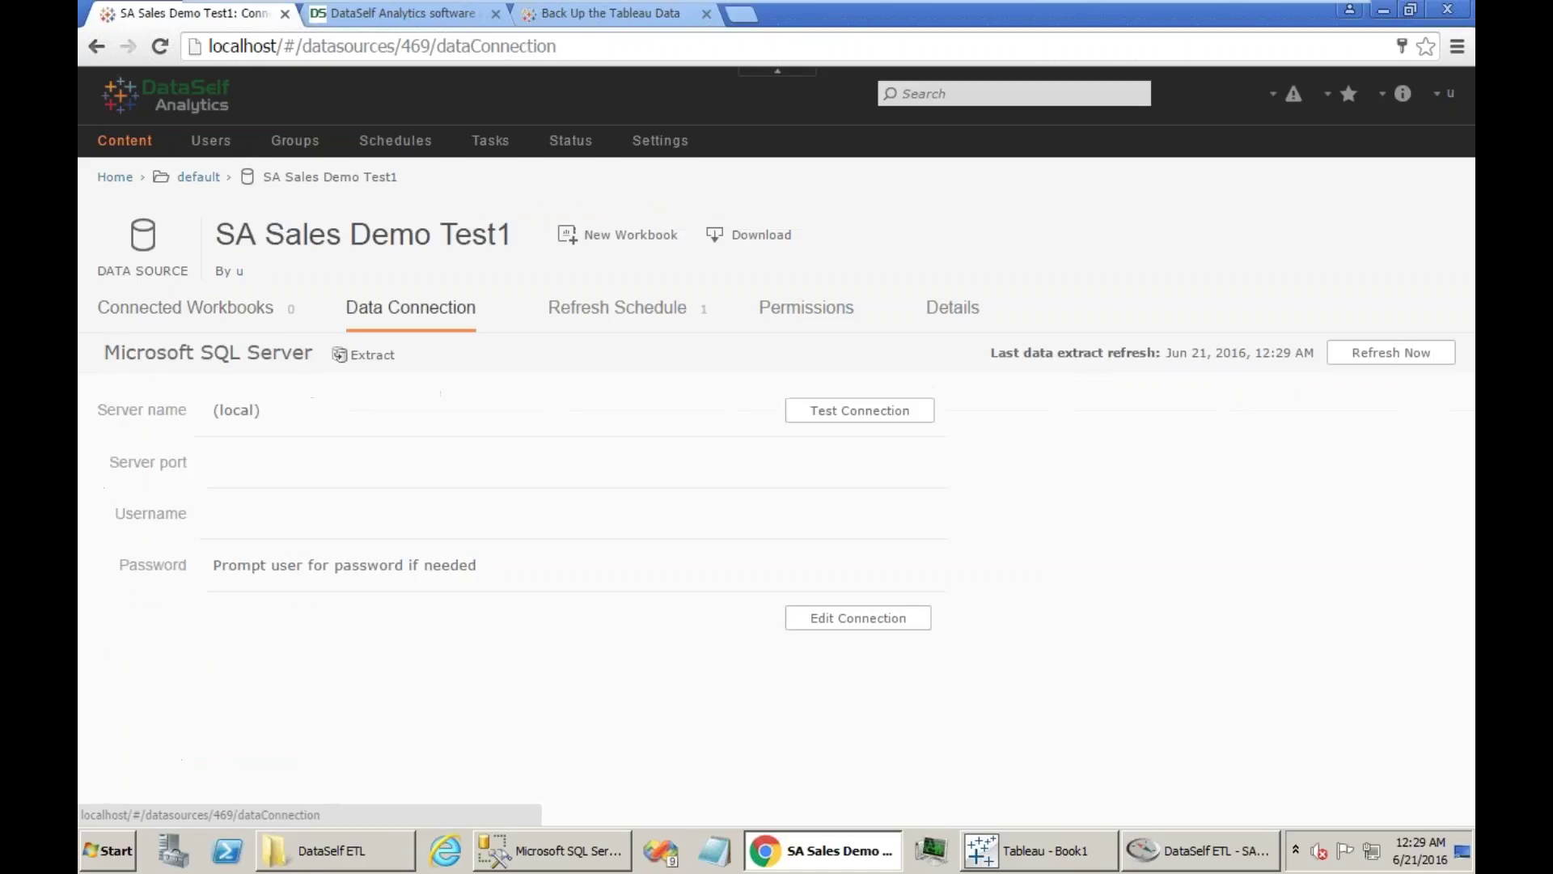
pyautogui.click(587, 318)
pyautogui.click(770, 320)
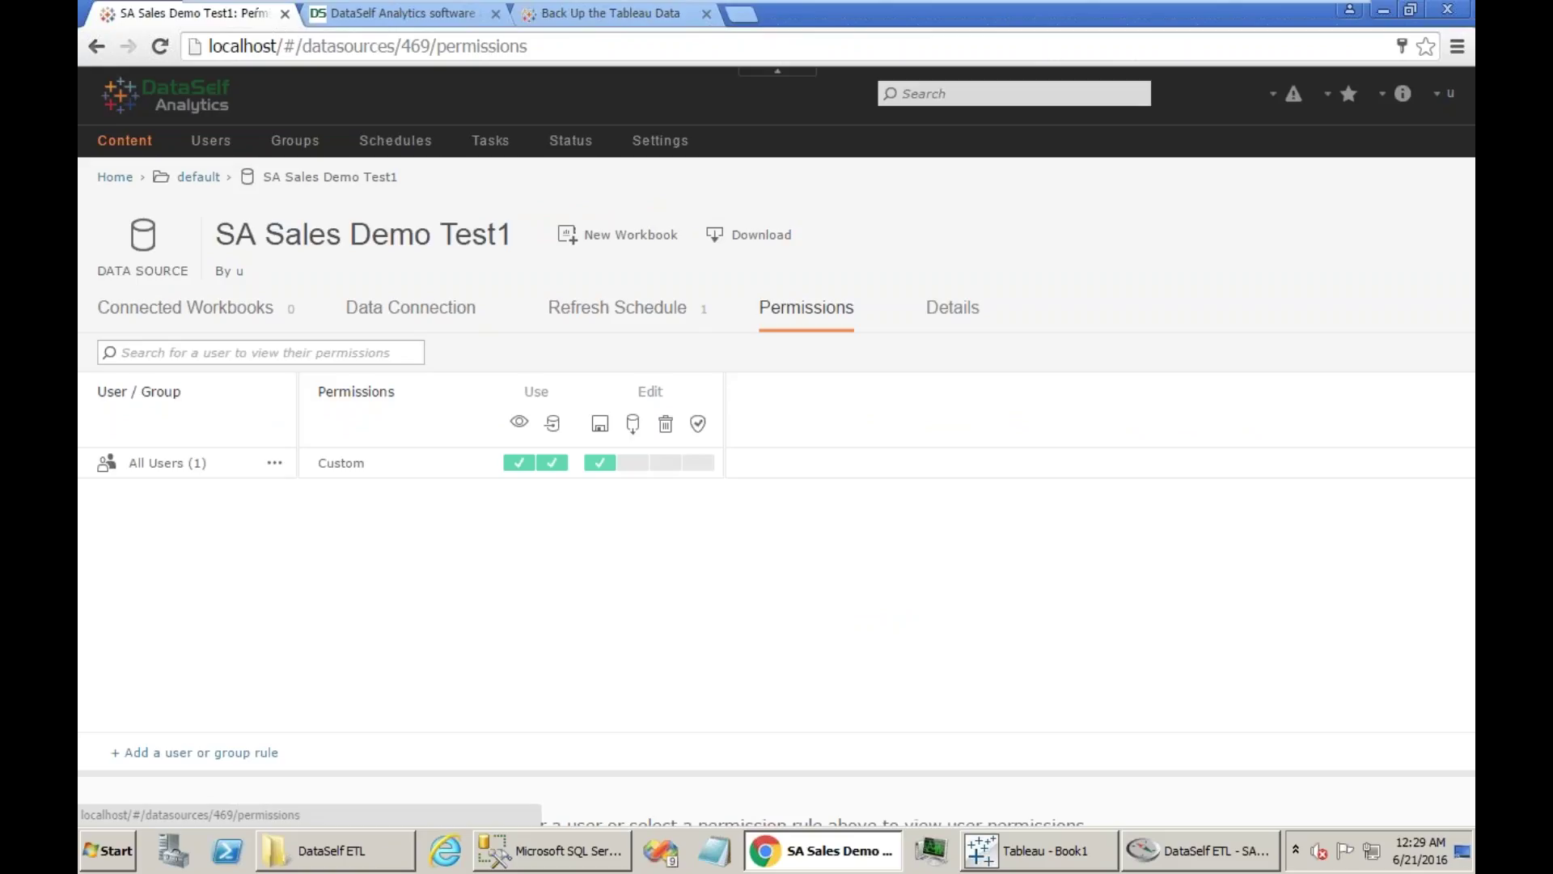
pyautogui.click(1039, 850)
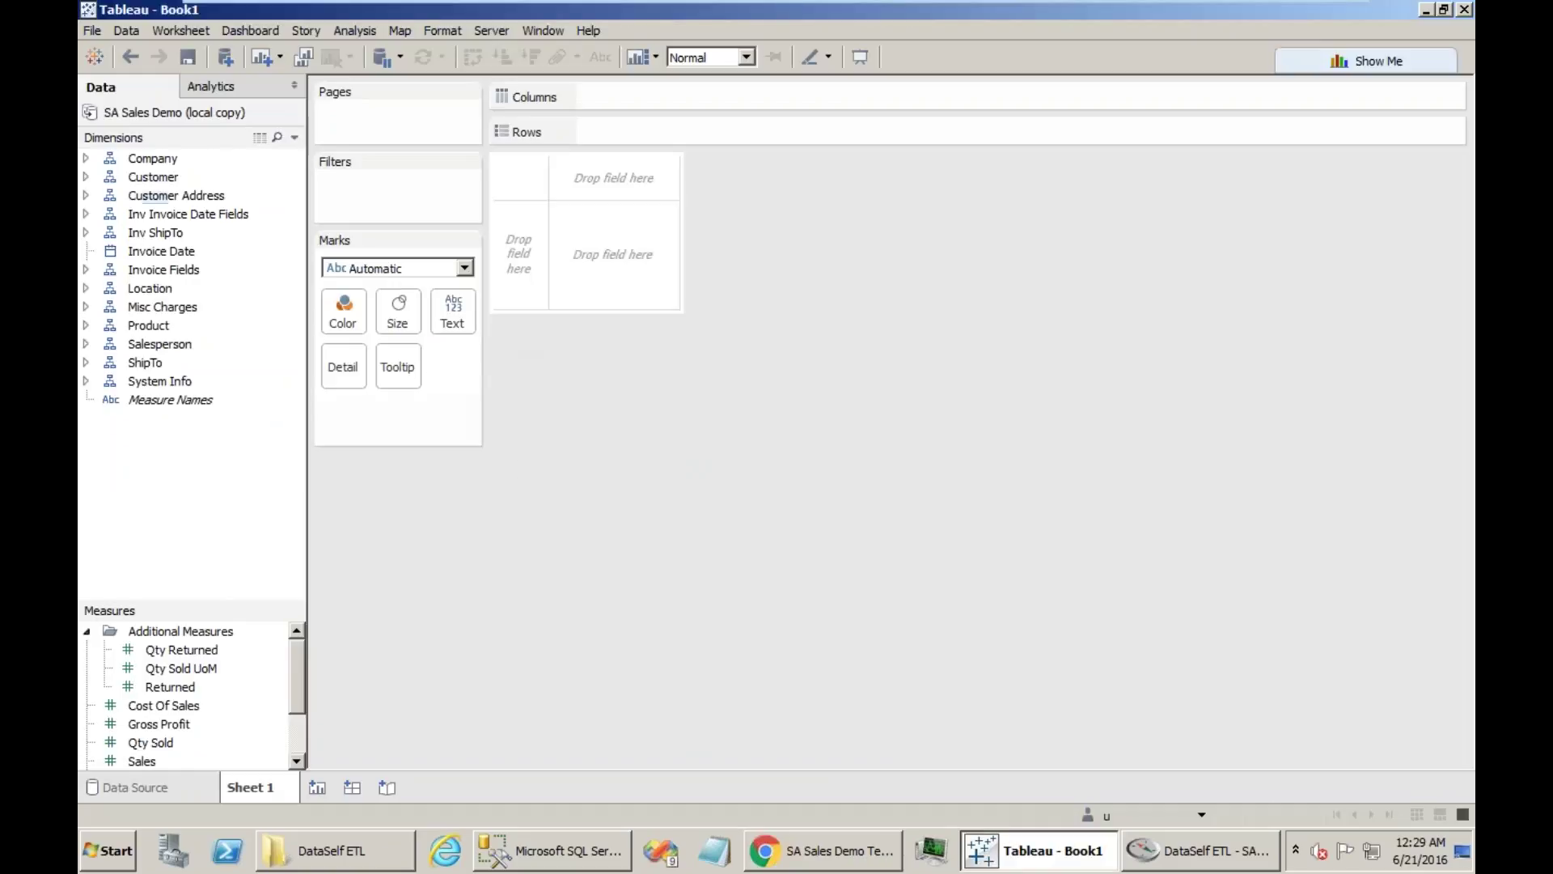
# Close the local copy and connect to the published SA Sales Demo Test1 server data source
pyautogui.rightClick(148, 113)
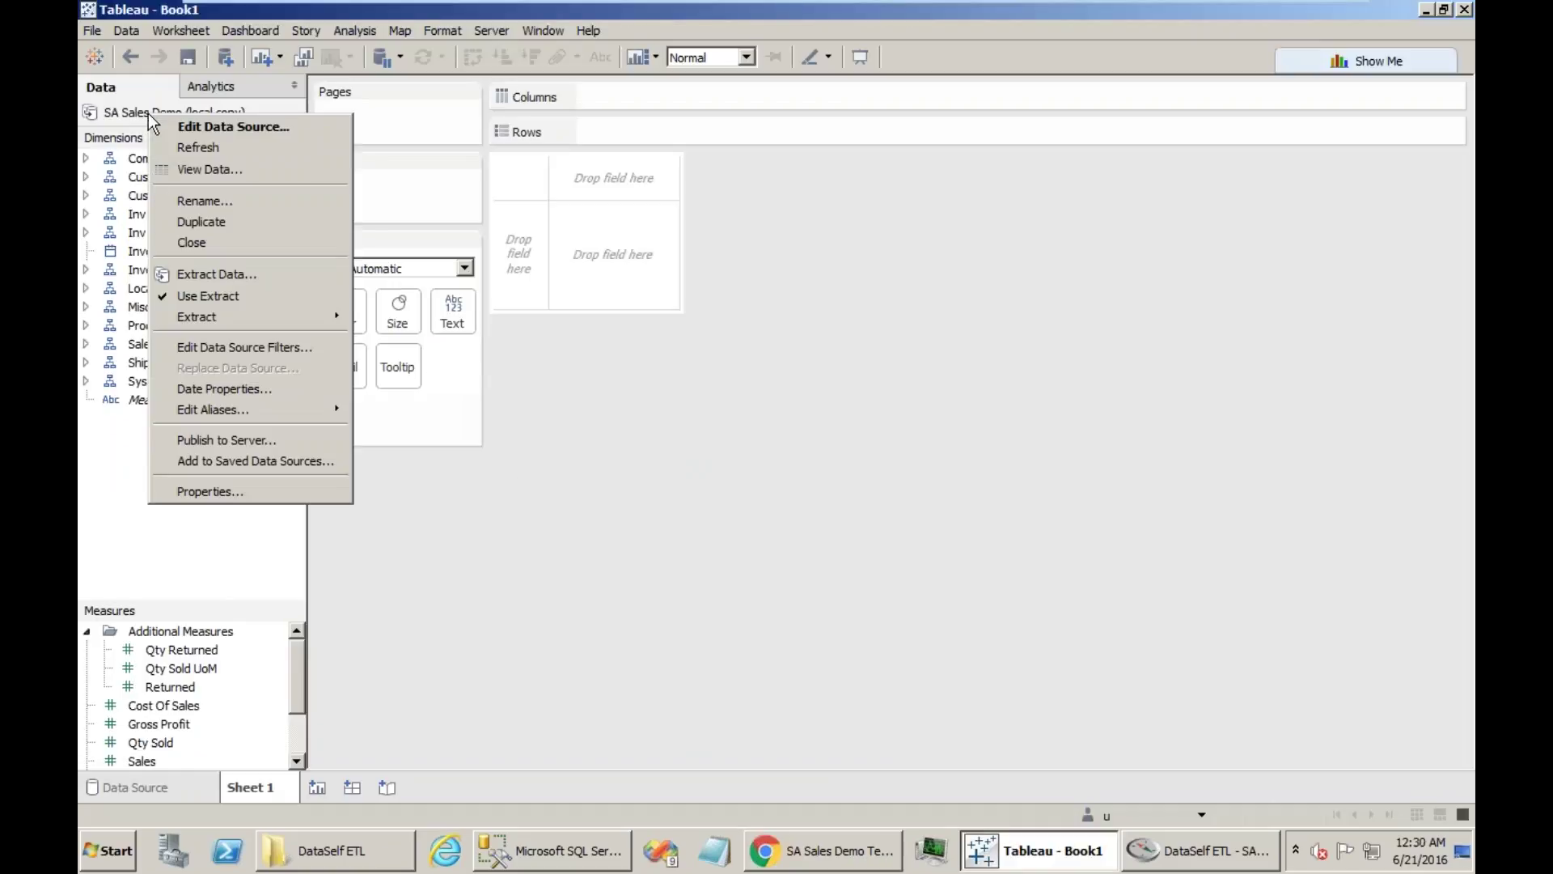
pyautogui.click(207, 242)
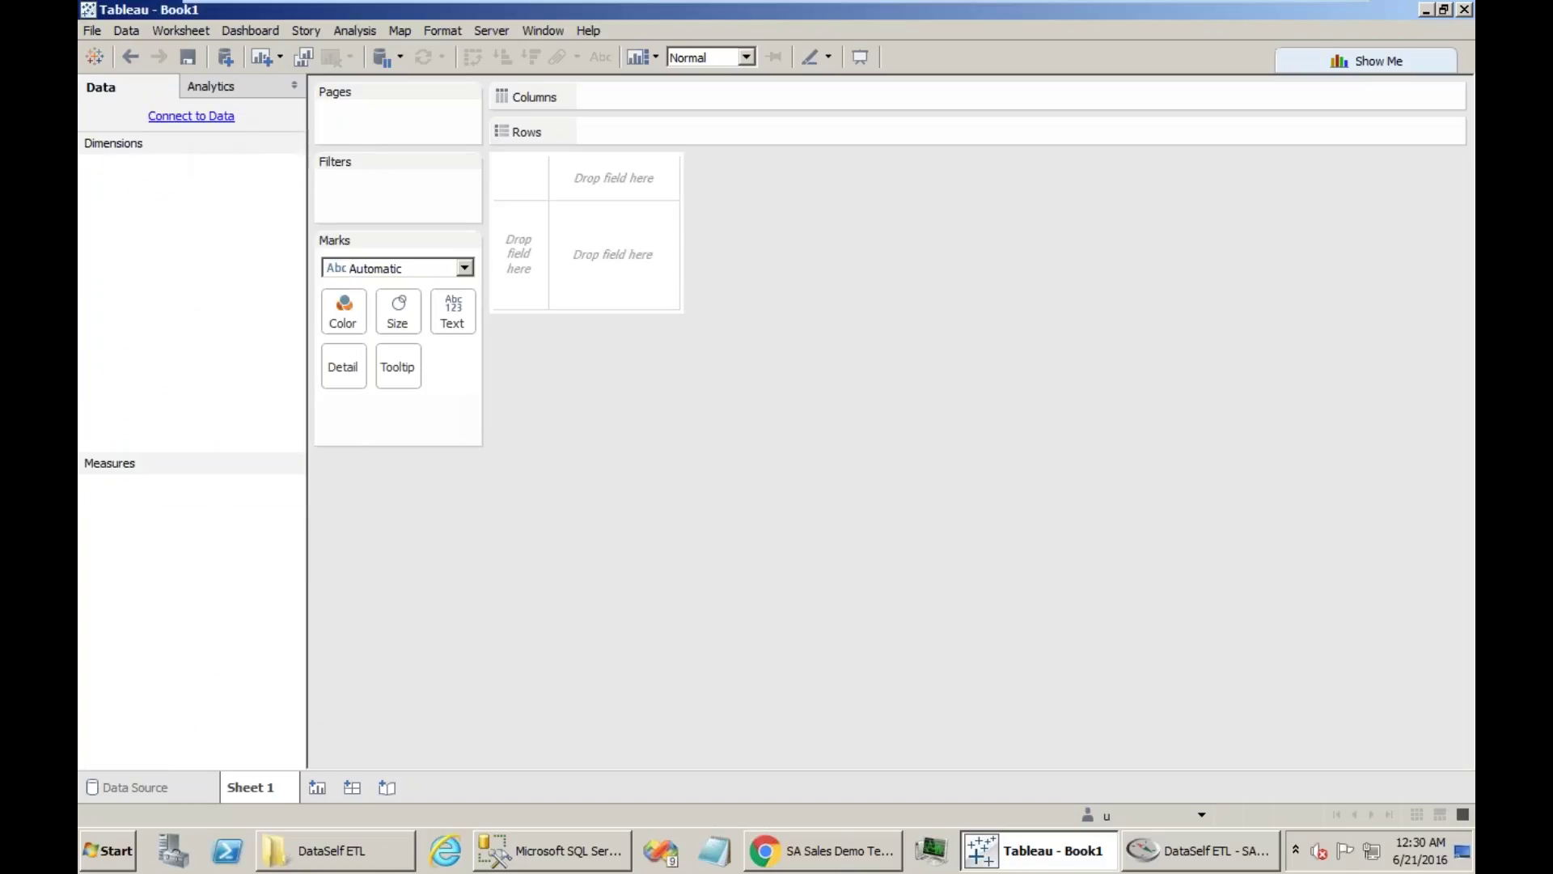
pyautogui.click(225, 56)
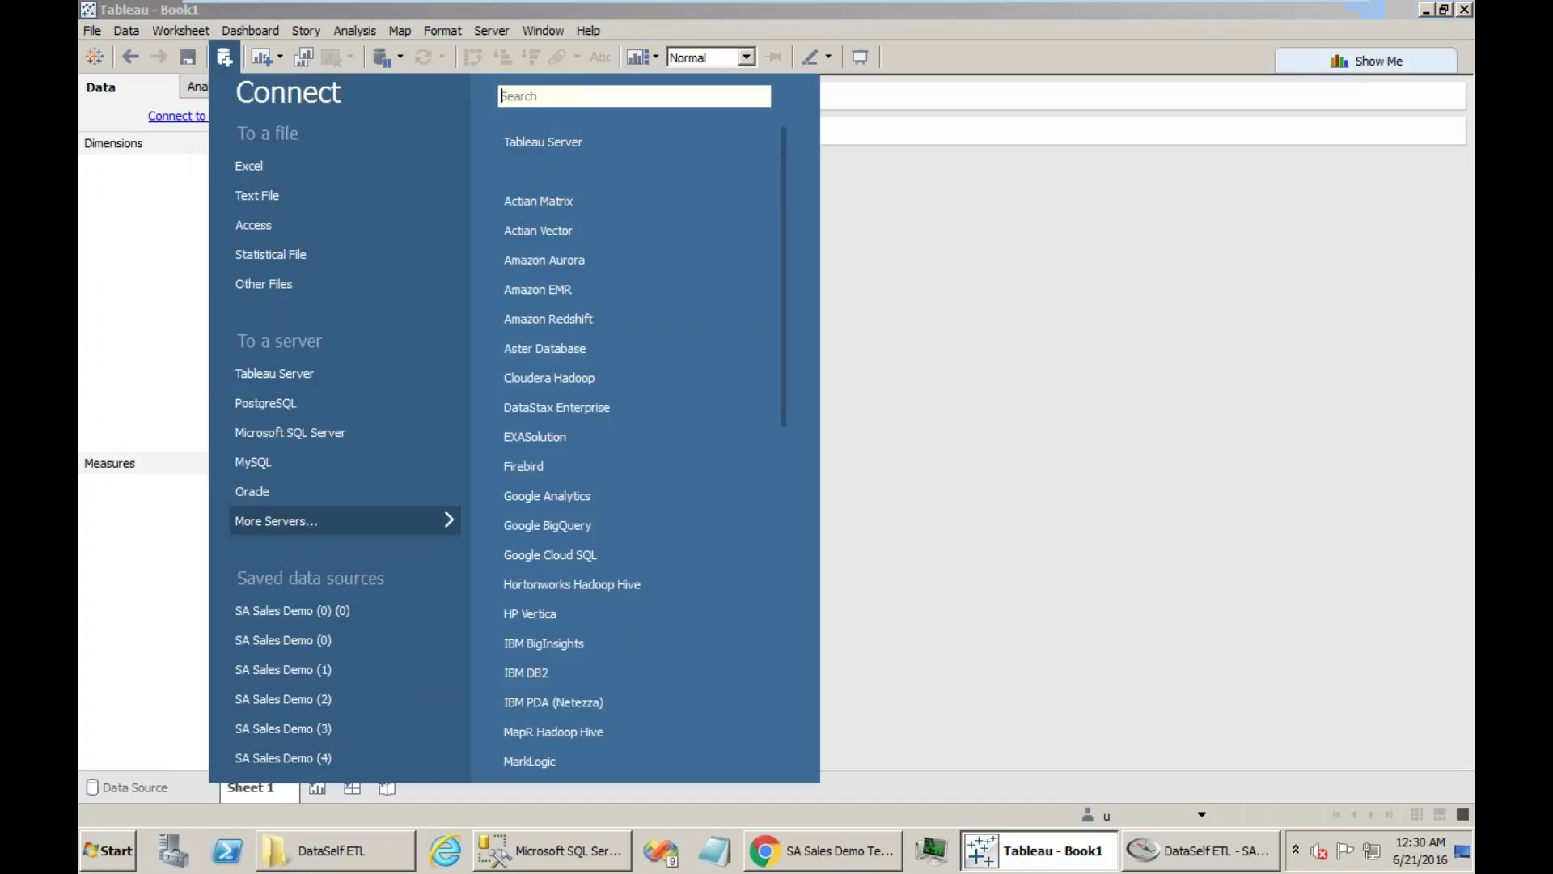
pyautogui.click(279, 374)
pyautogui.scroll(-3, 225, 295)
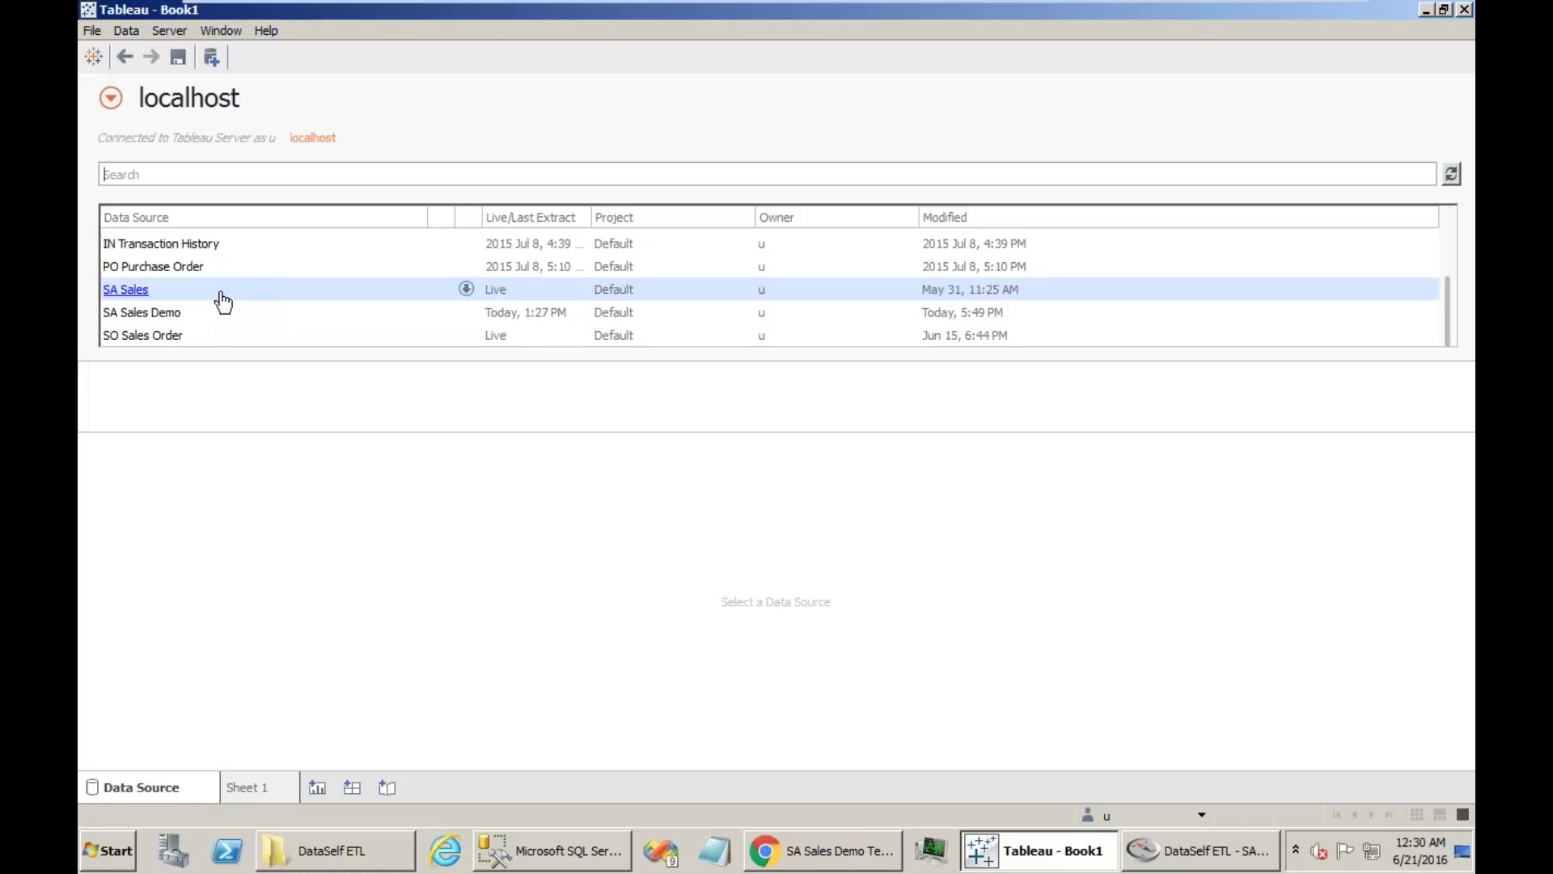
pyautogui.scroll(1, 180, 343)
pyautogui.scroll(-1, 181, 338)
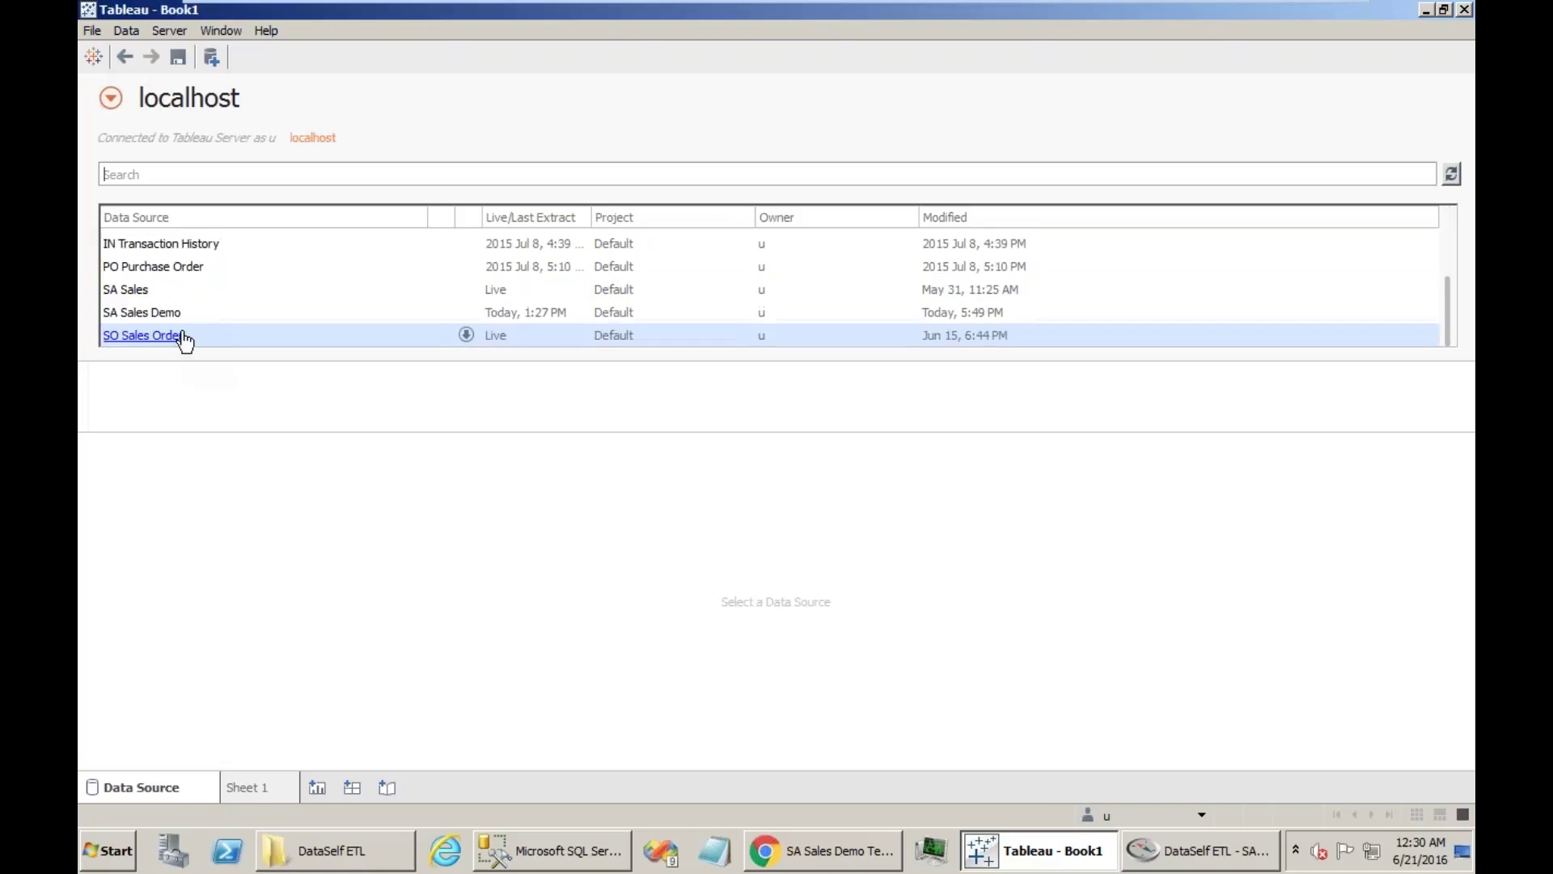
pyautogui.click(1451, 174)
pyautogui.scroll(-3, 281, 319)
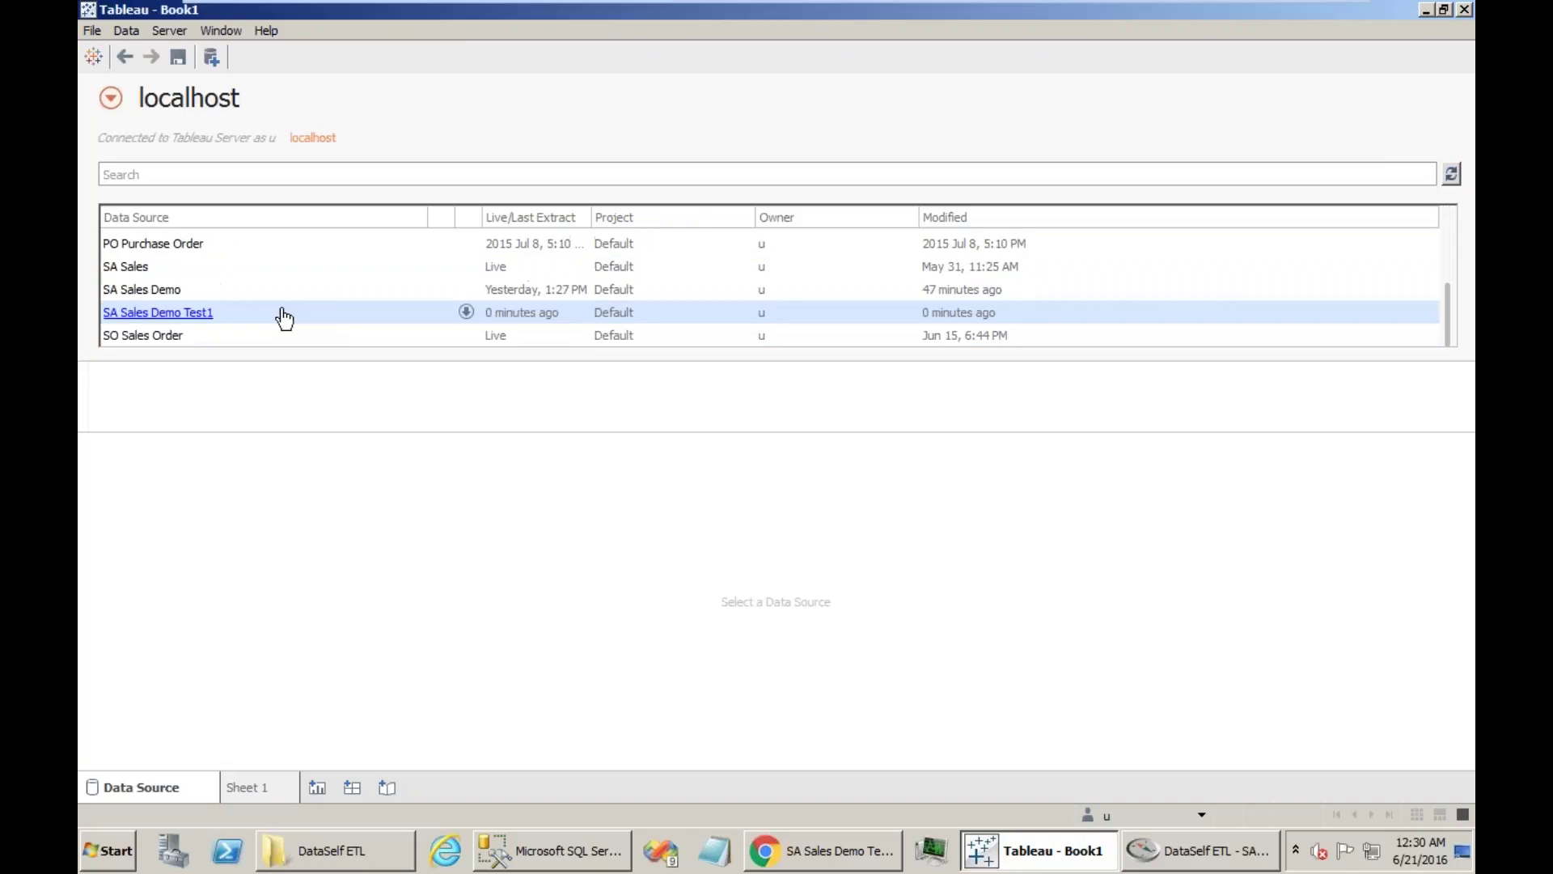
pyautogui.click(173, 317)
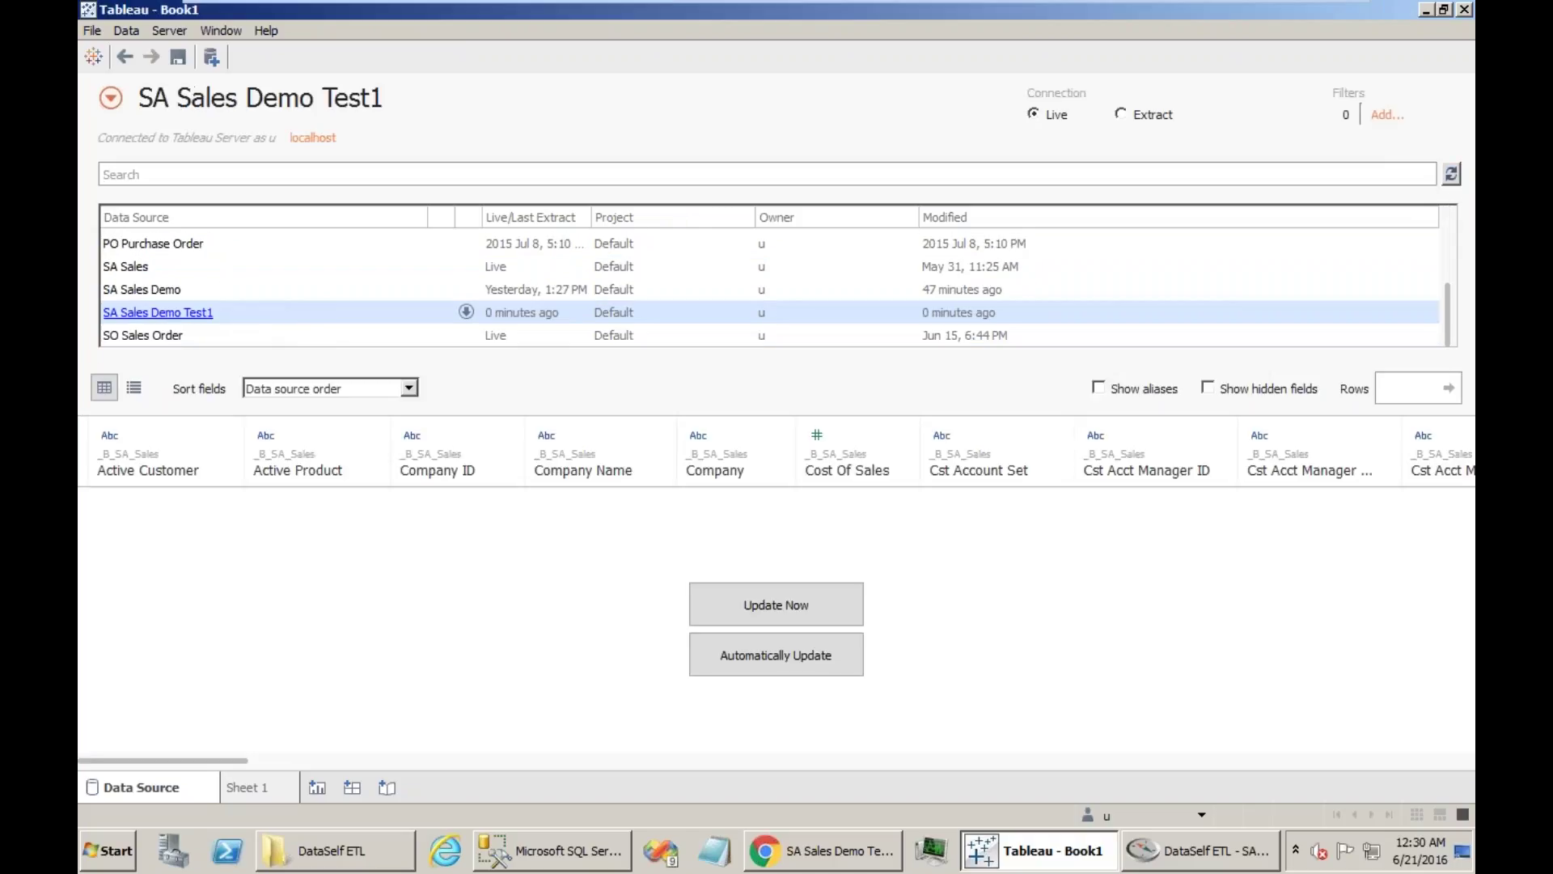
# On Sheet 1, view Return Acct, then show Revenue Acct values 4010-100-10, 4020 and 4030
pyautogui.click(247, 787)
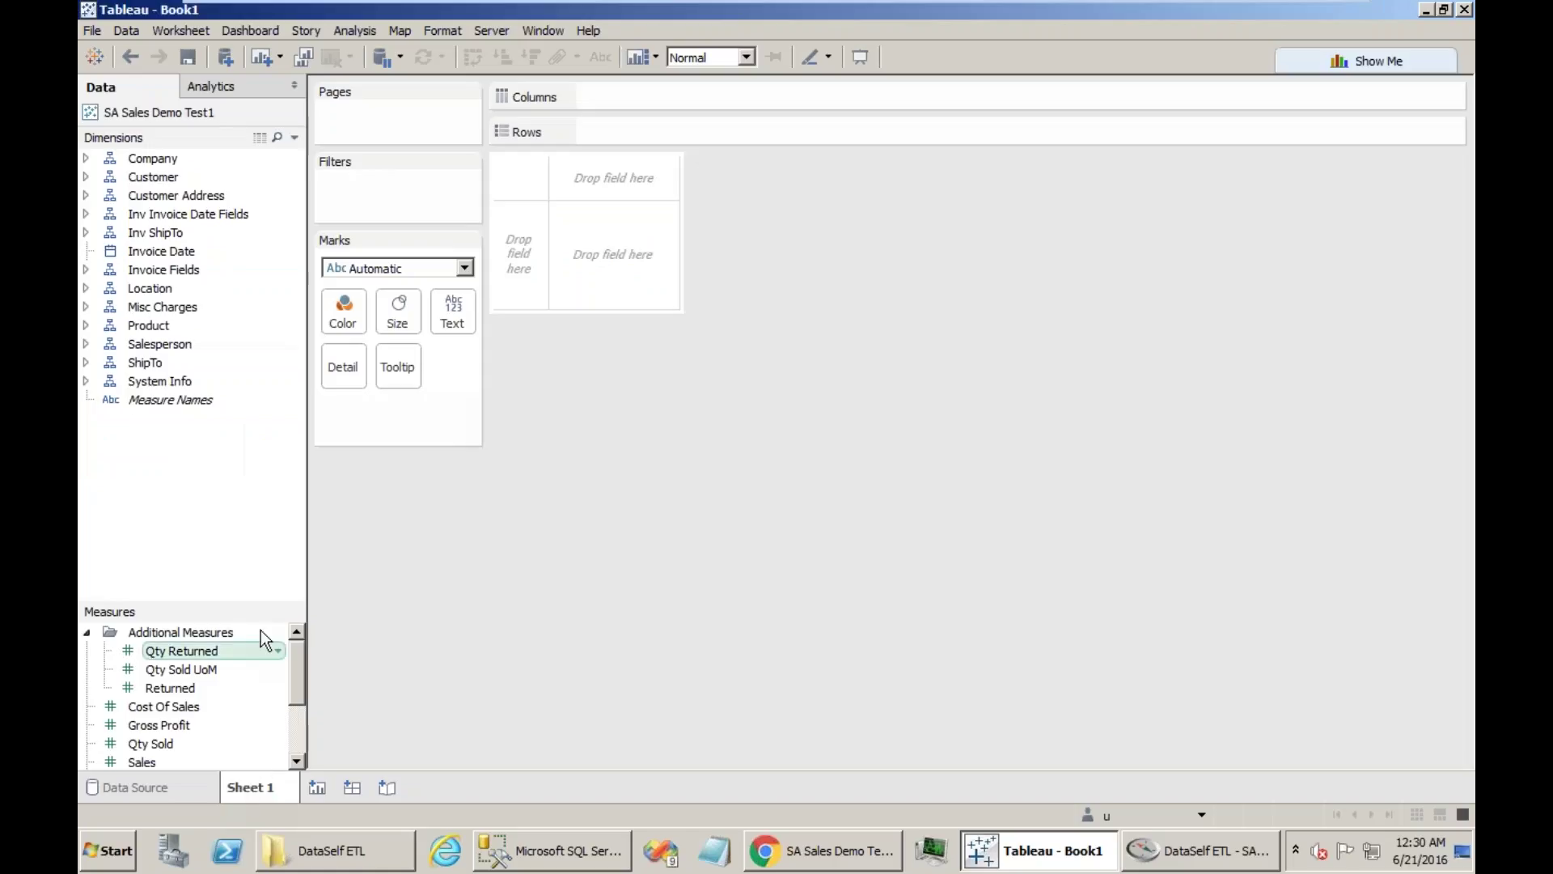
pyautogui.click(86, 326)
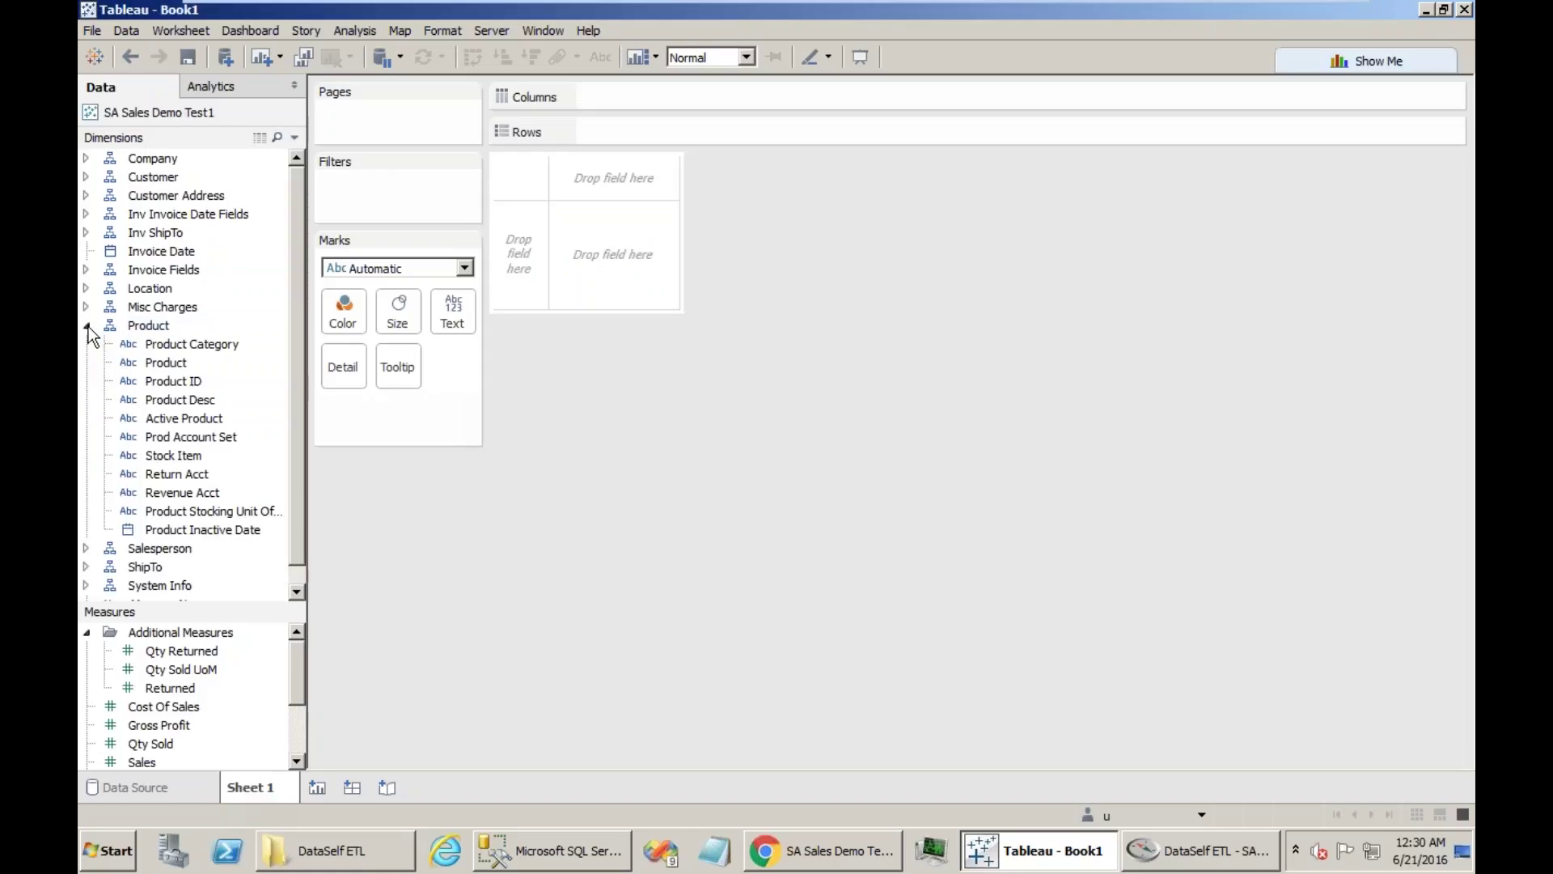
pyautogui.doubleClick(186, 476)
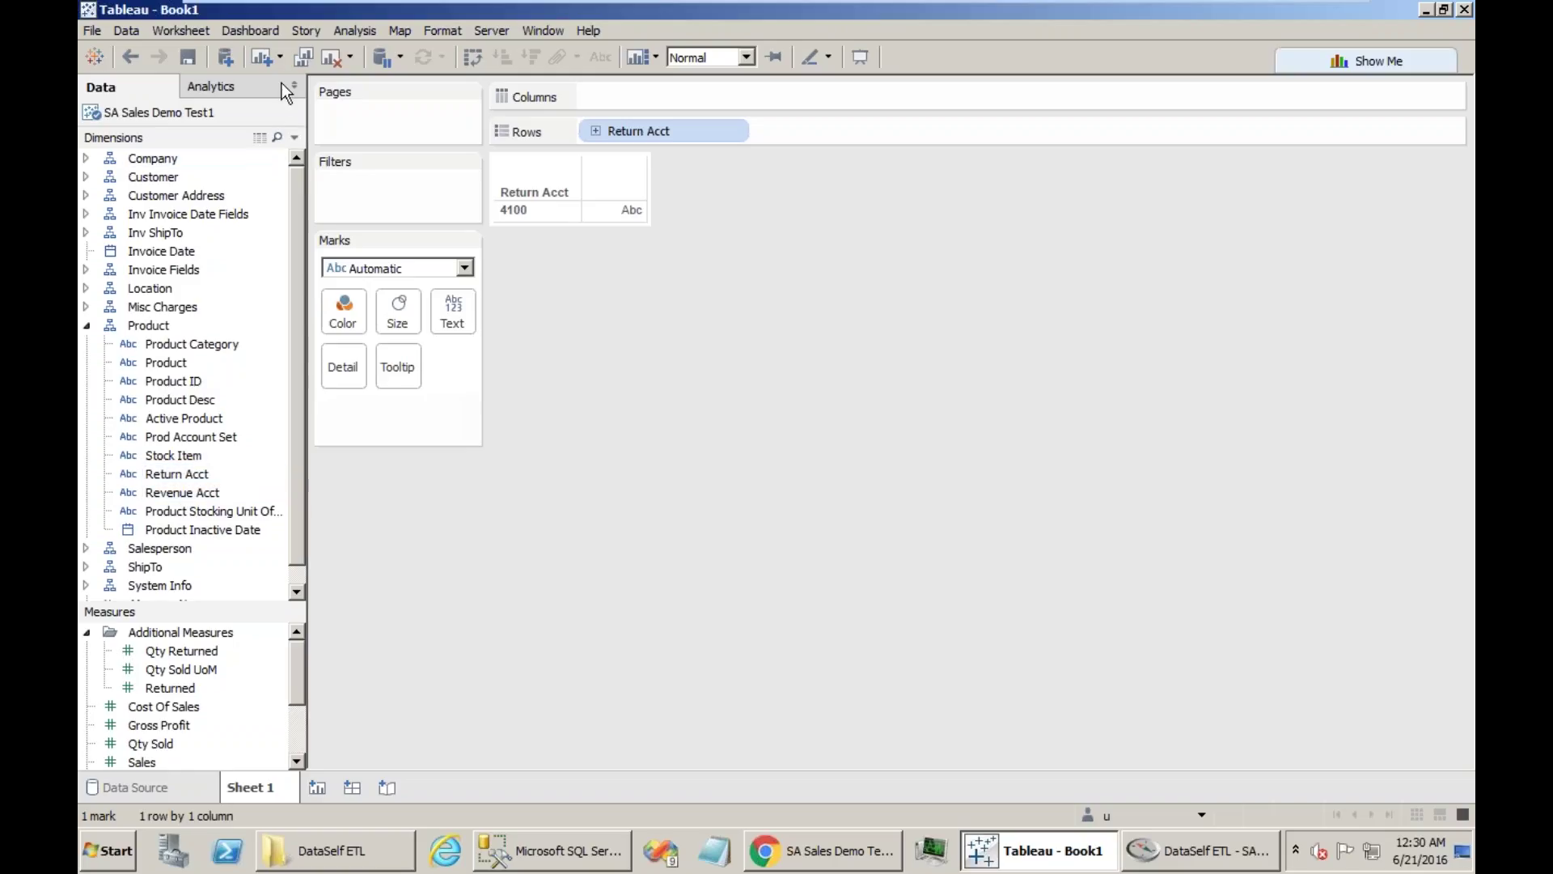
pyautogui.click(326, 63)
pyautogui.doubleClick(196, 493)
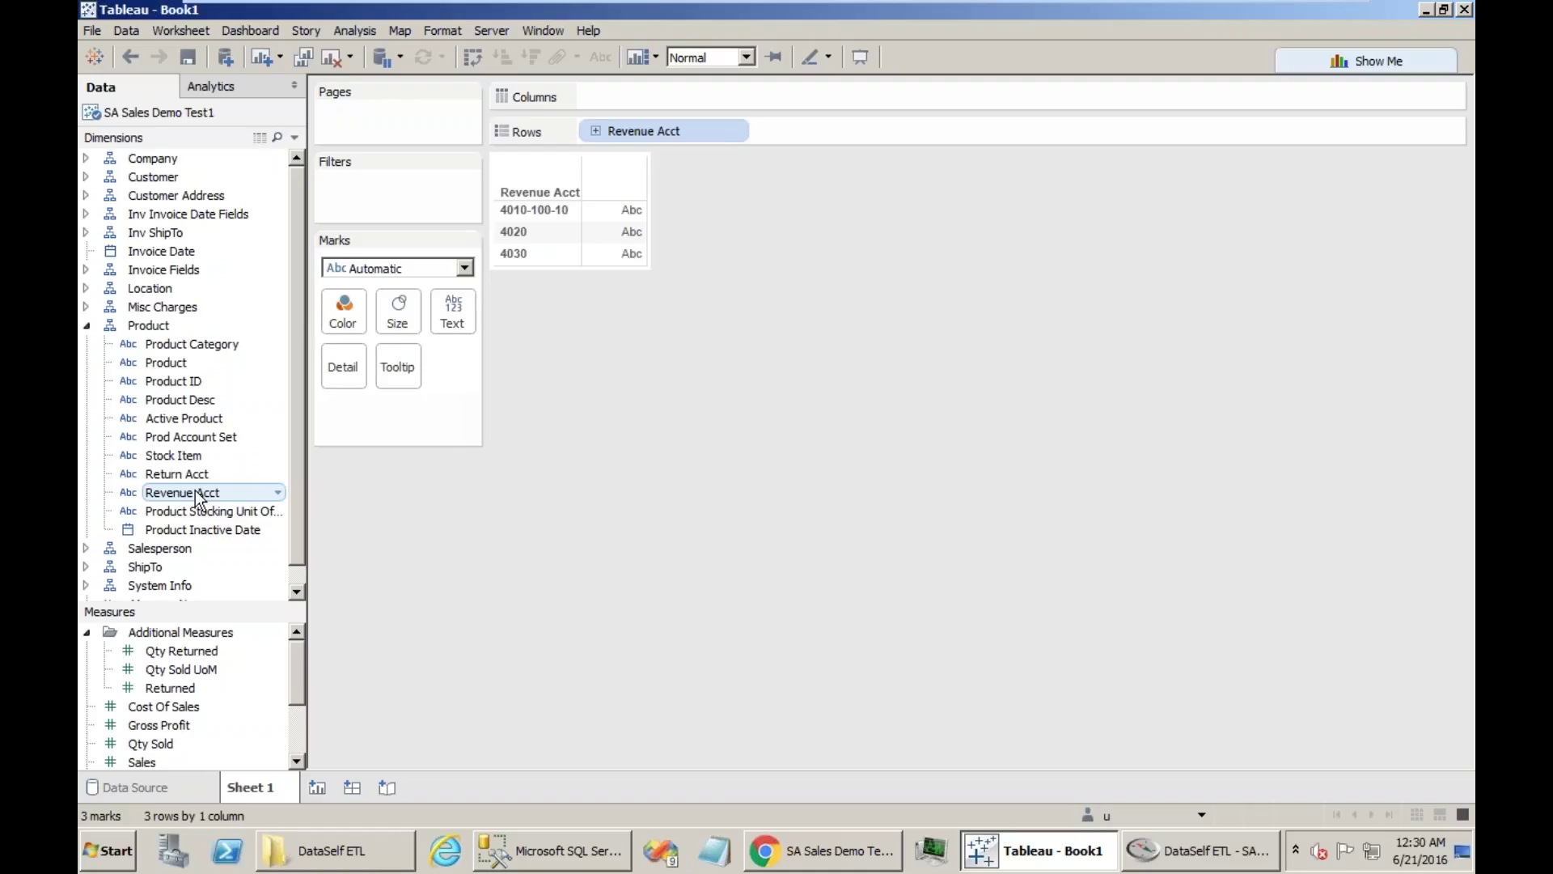
pyautogui.click(87, 326)
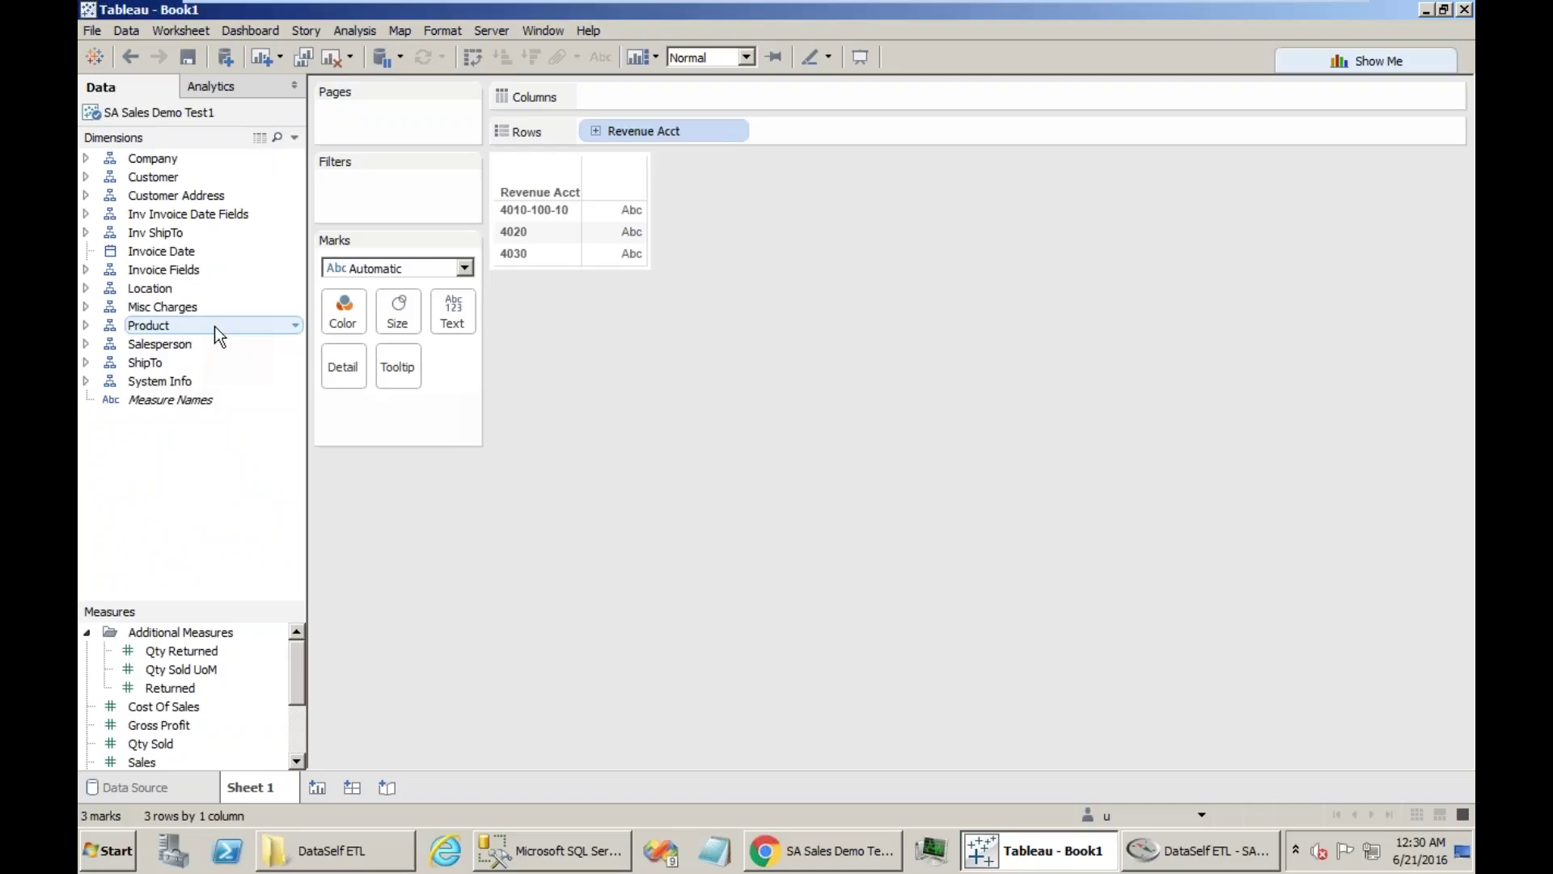
# Save a local copy of SA Sales Demo Test1 and close its server connection
pyautogui.rightClick(142, 114)
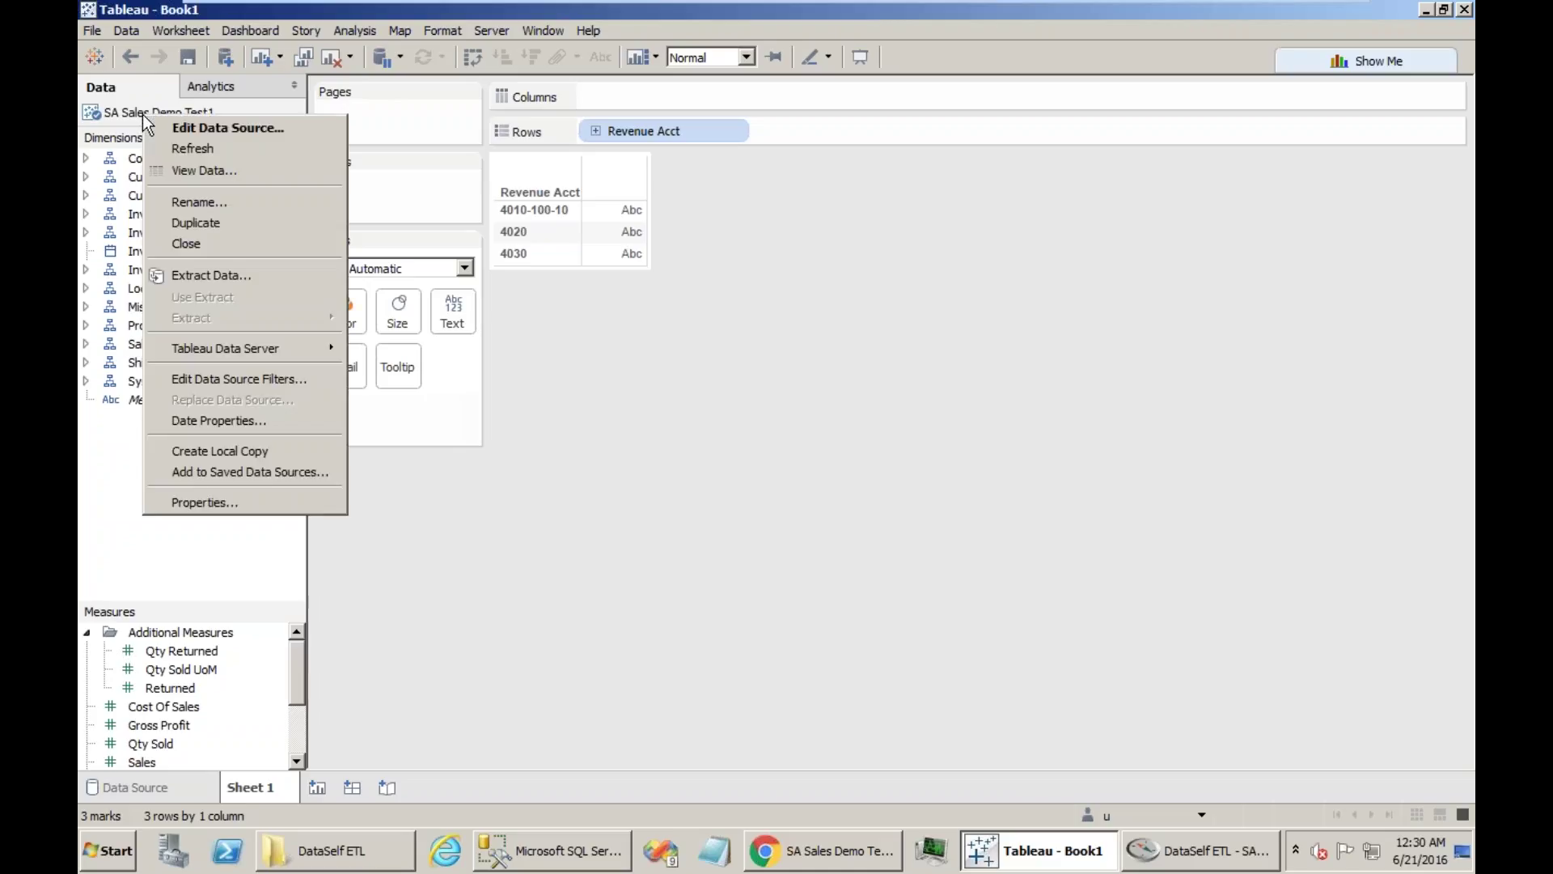
pyautogui.click(211, 449)
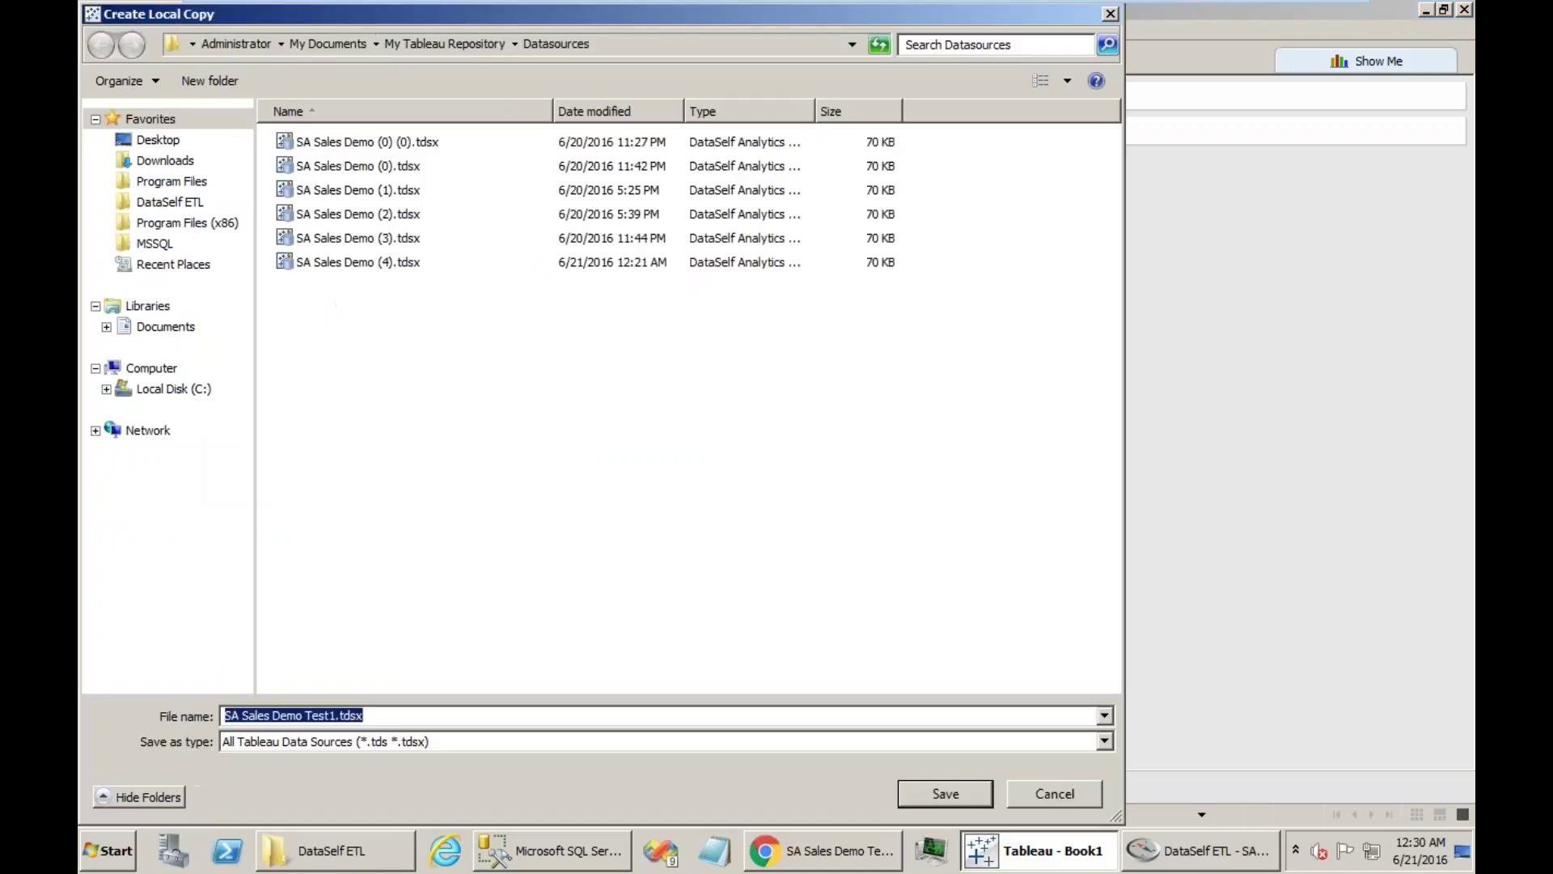
pyautogui.click(943, 795)
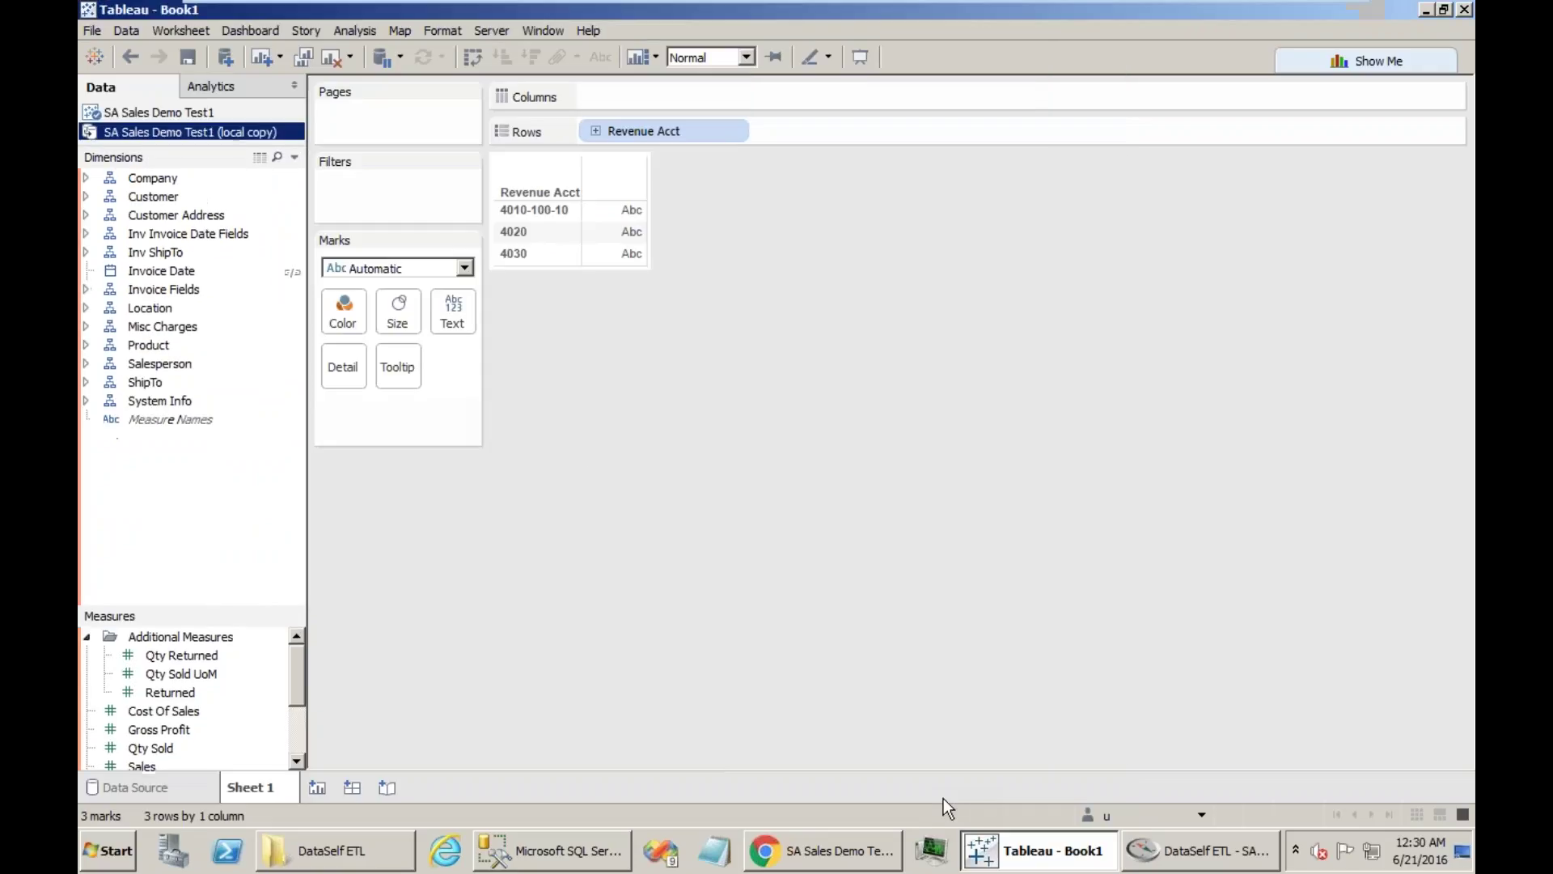
pyautogui.rightClick(181, 110)
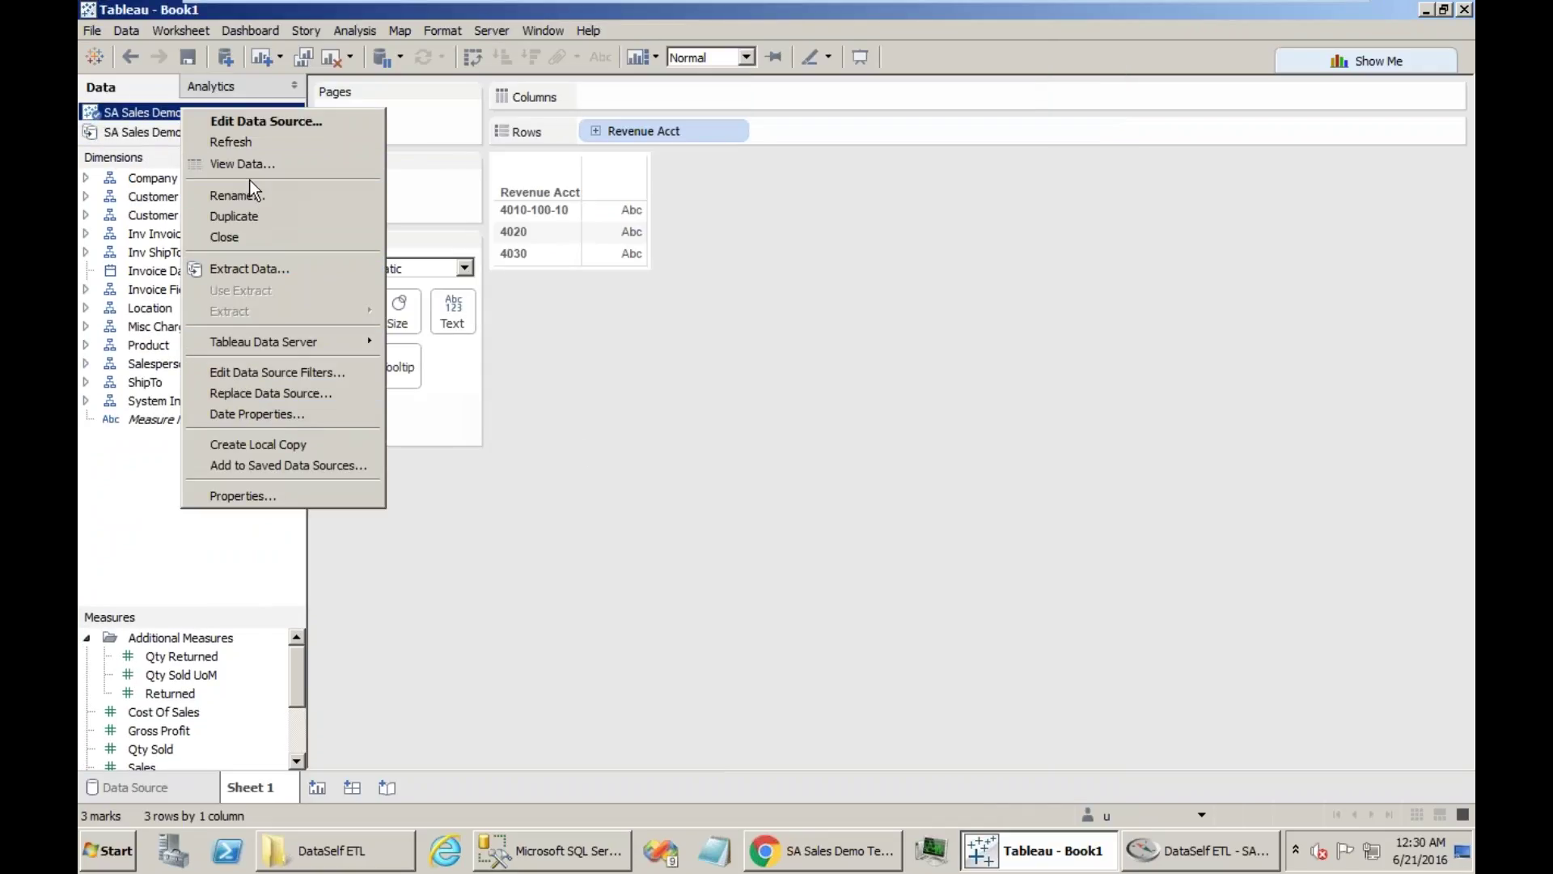
pyautogui.click(251, 234)
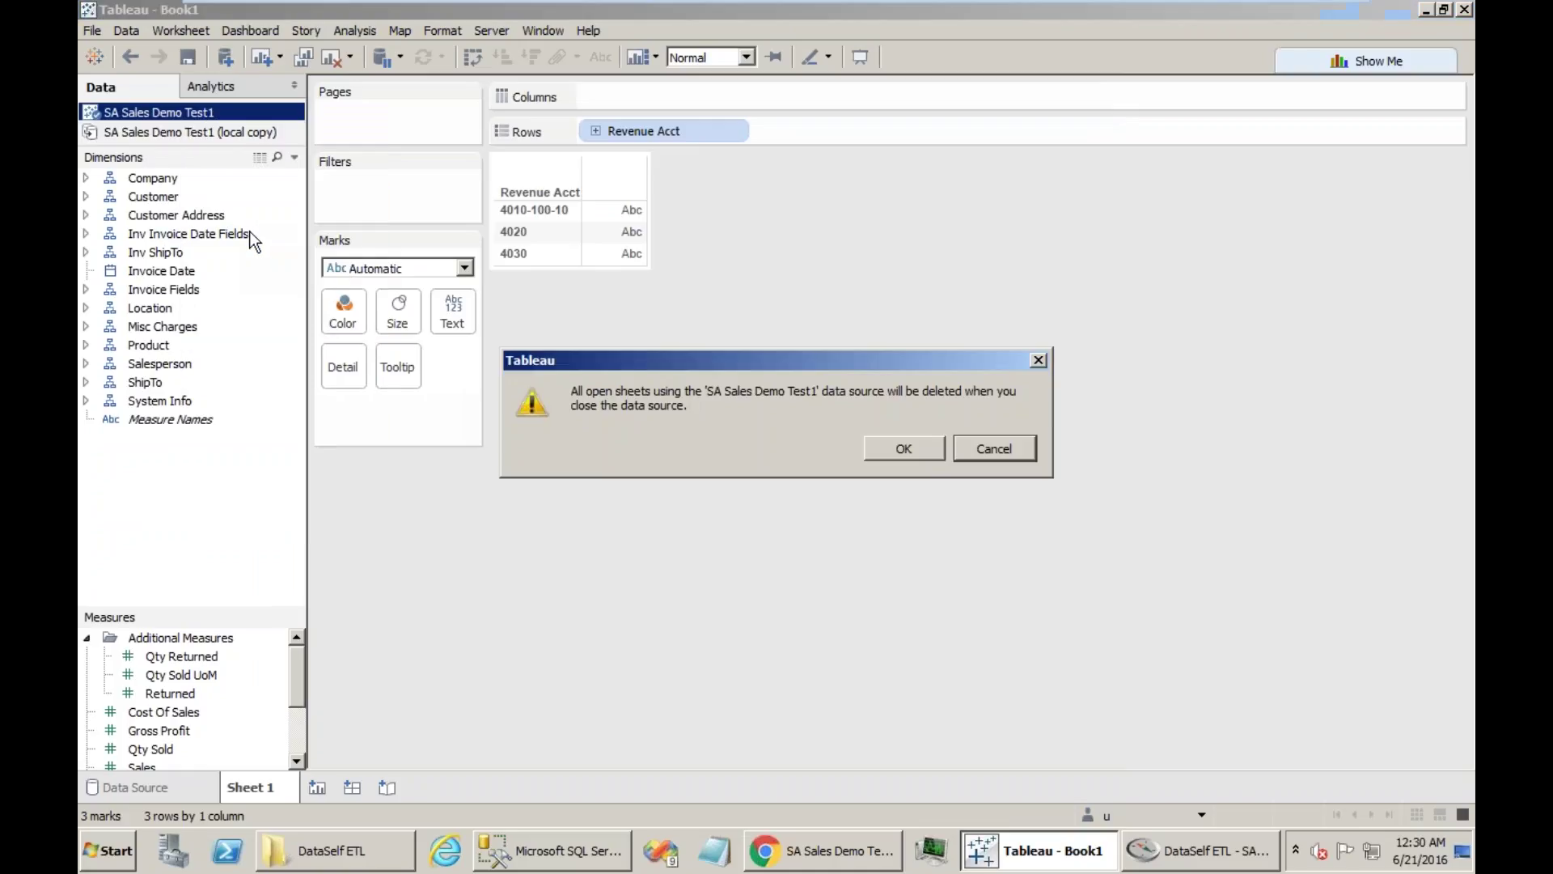
pyautogui.click(904, 448)
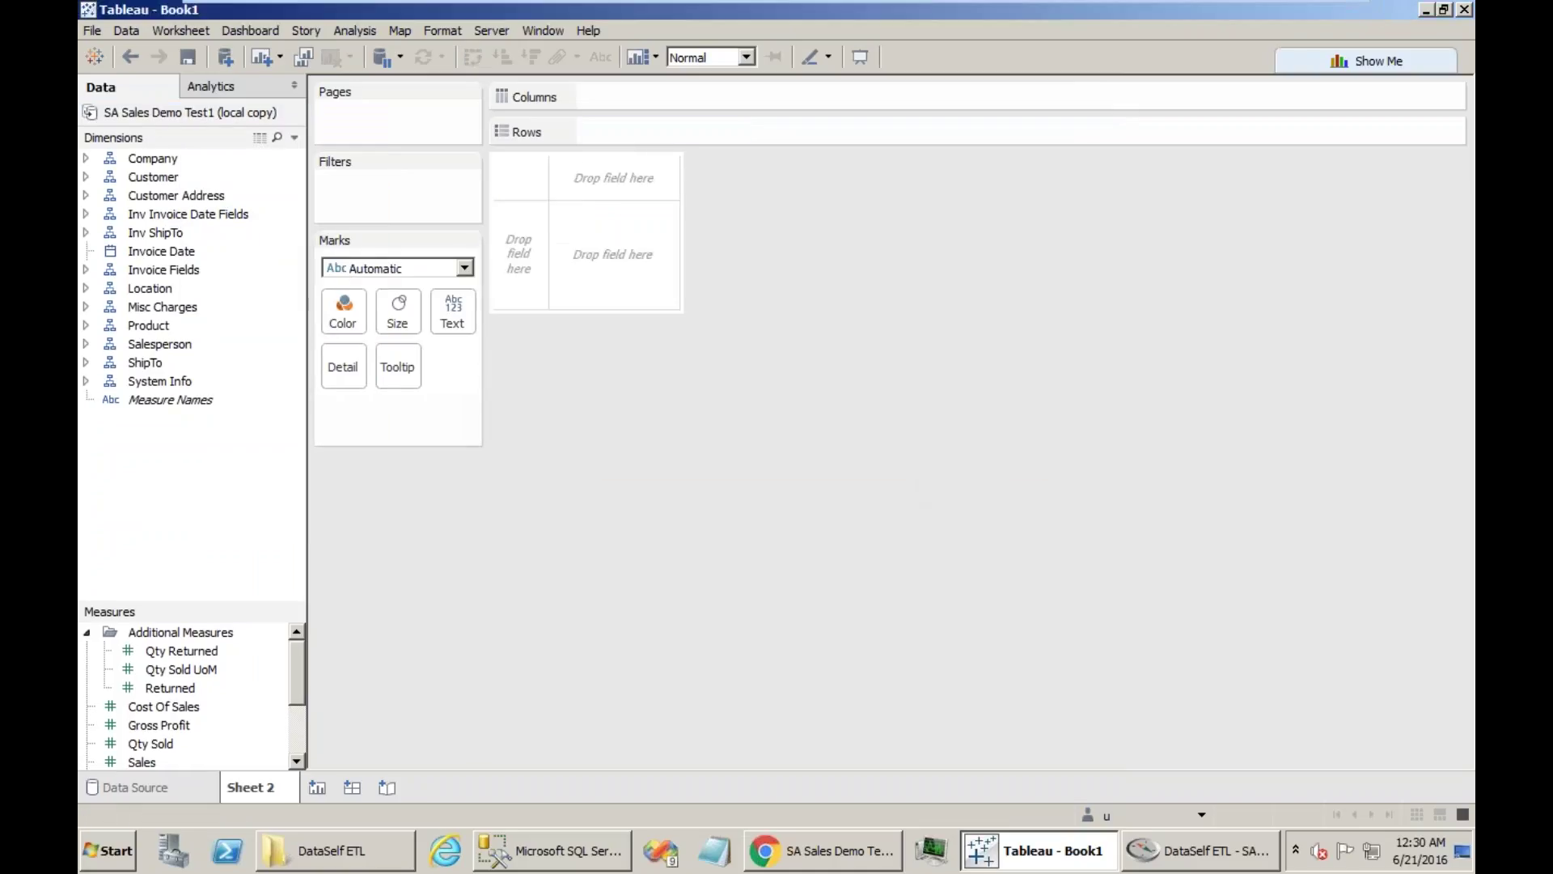
# Publish the local copy as SA Sales Demo with Weekday early mornings refresh, overwriting the existing source
pyautogui.rightClick(144, 116)
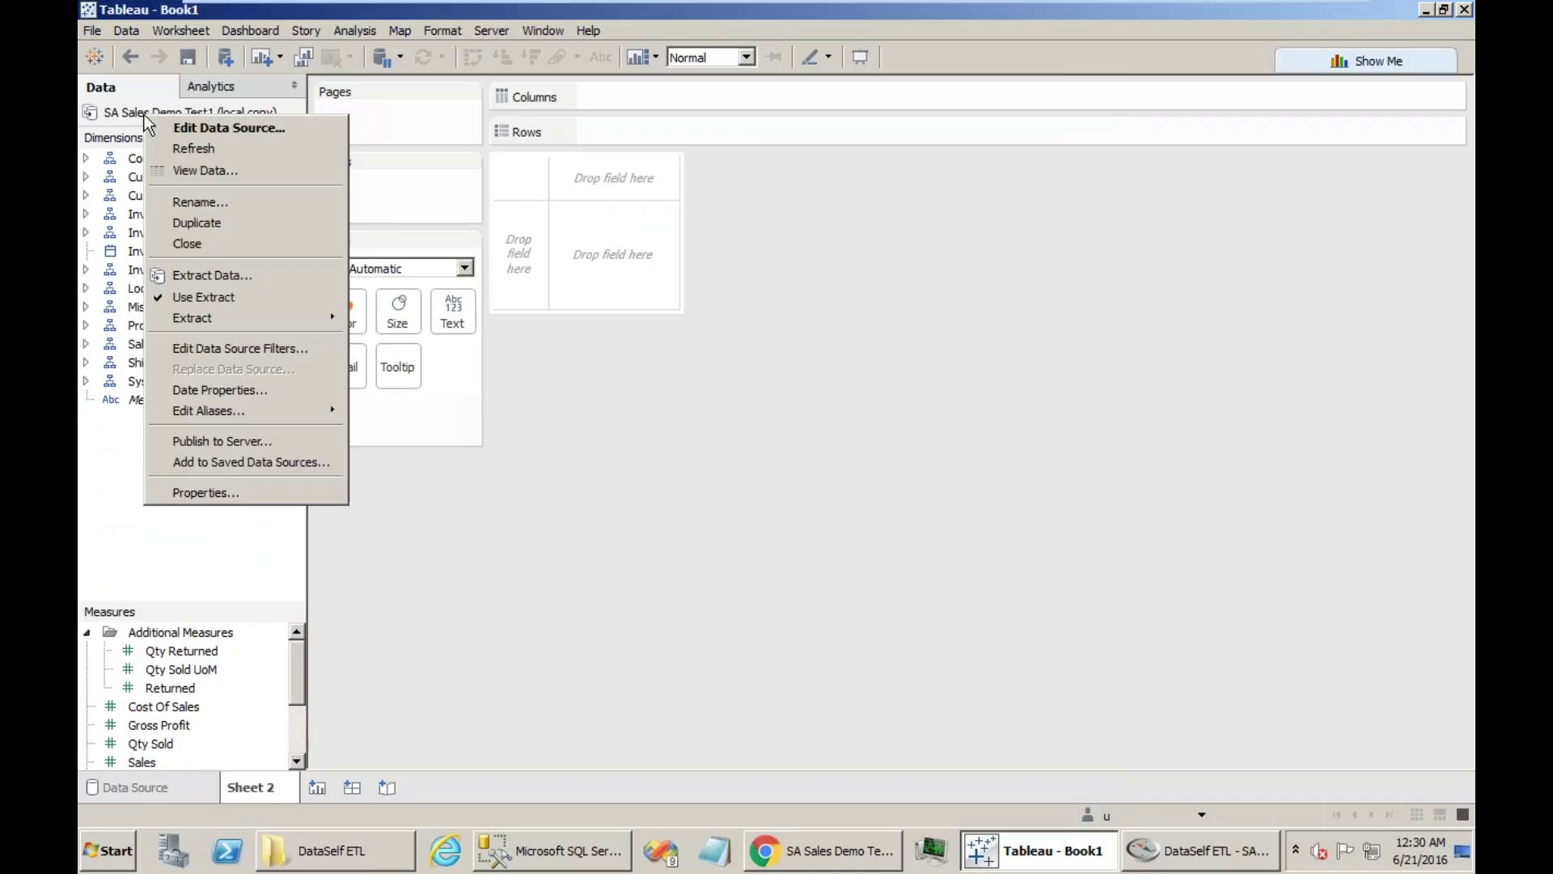
pyautogui.click(229, 442)
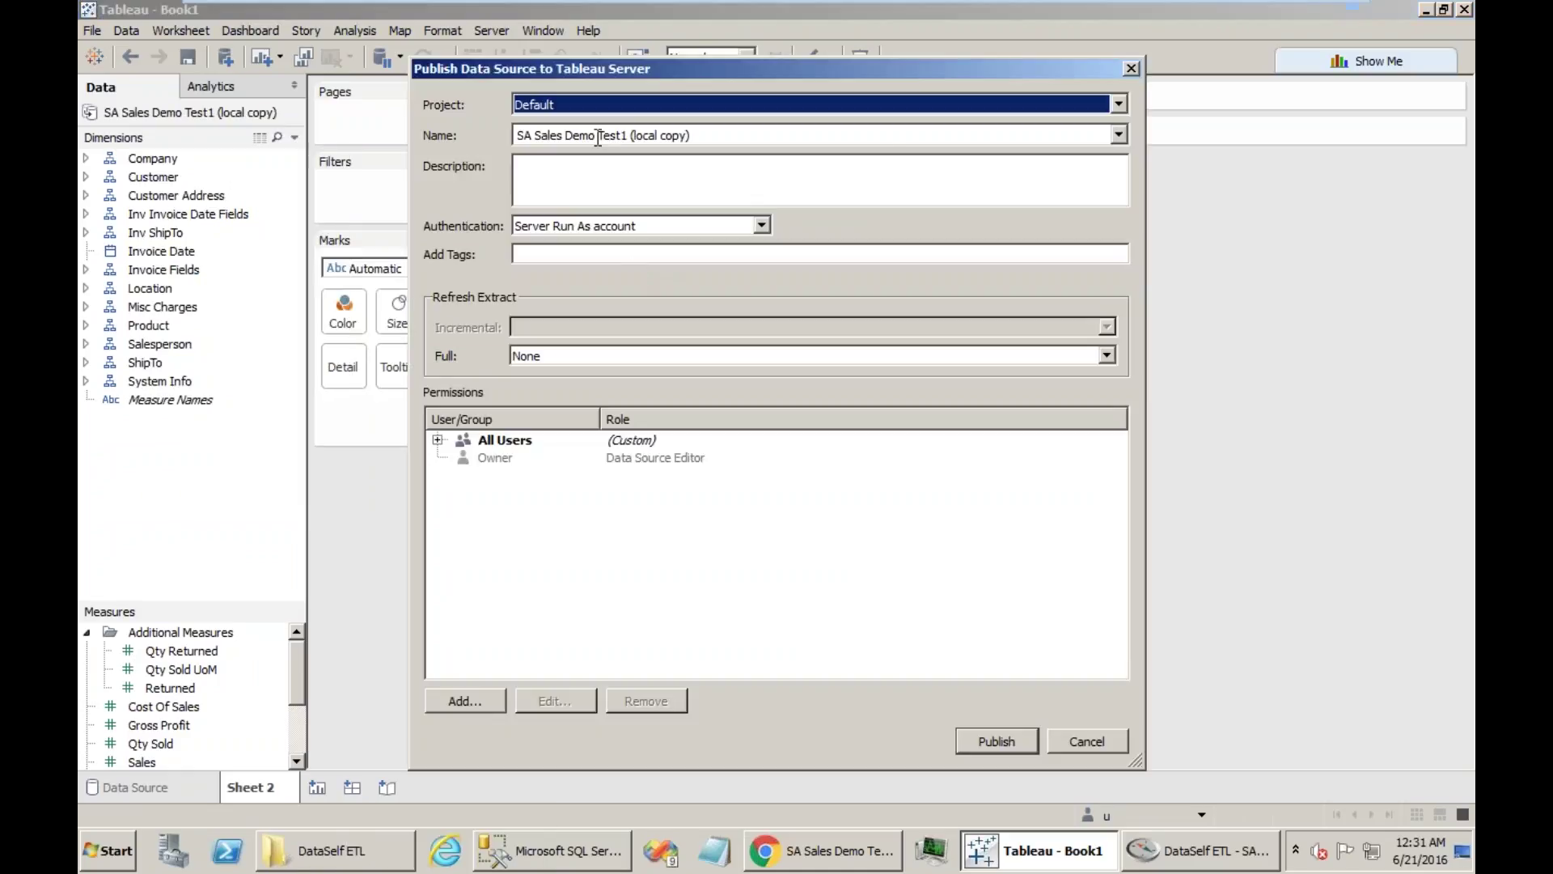
pyautogui.moveTo(595, 135); pyautogui.dragTo(700, 140)
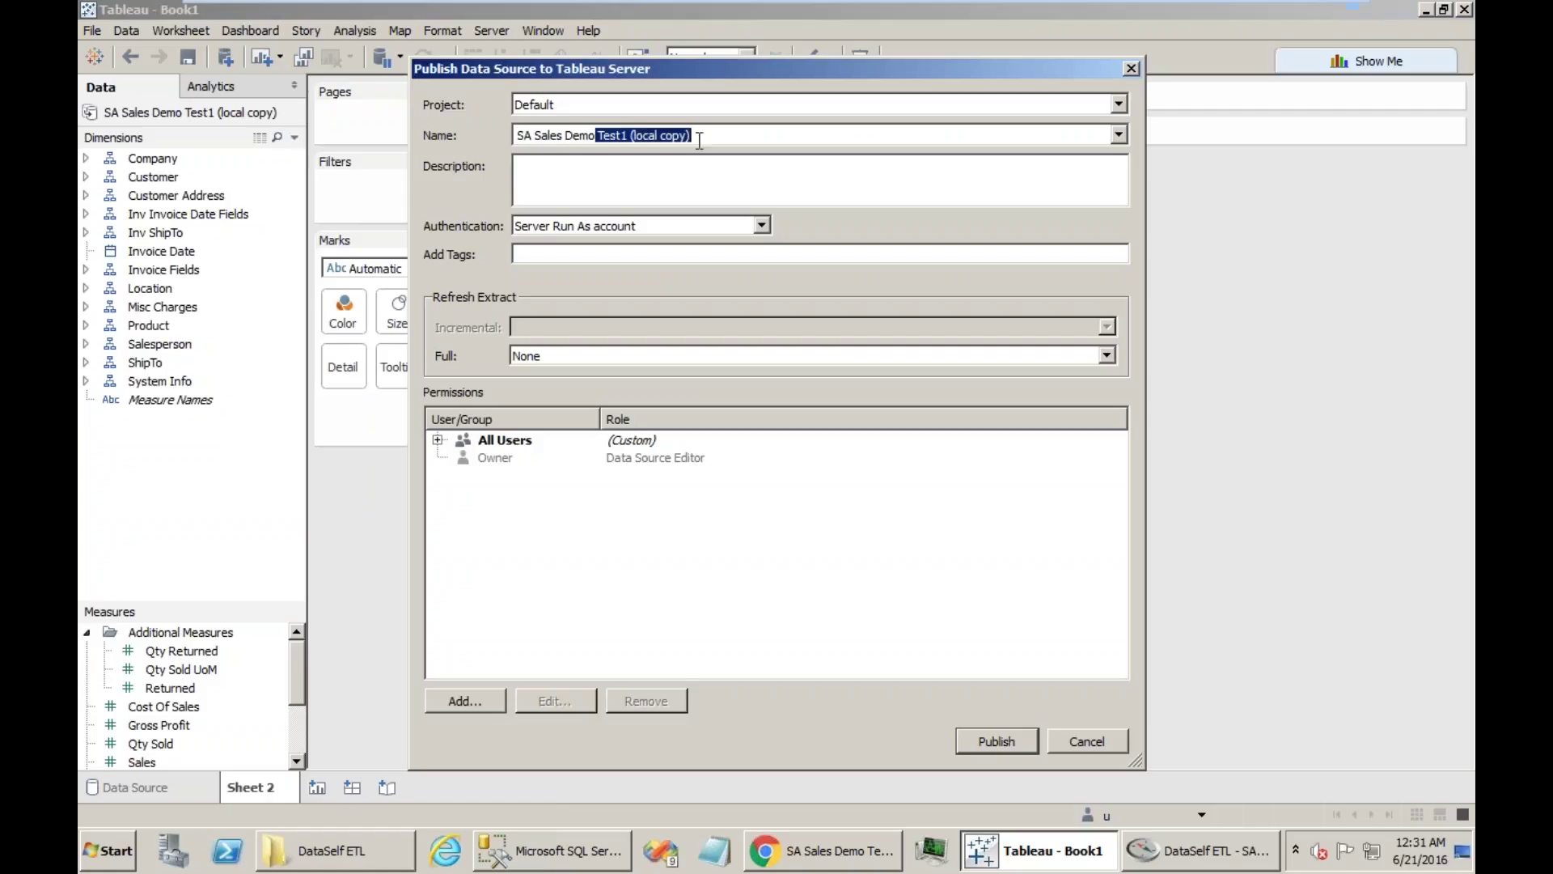
pyautogui.press('BackSpace')
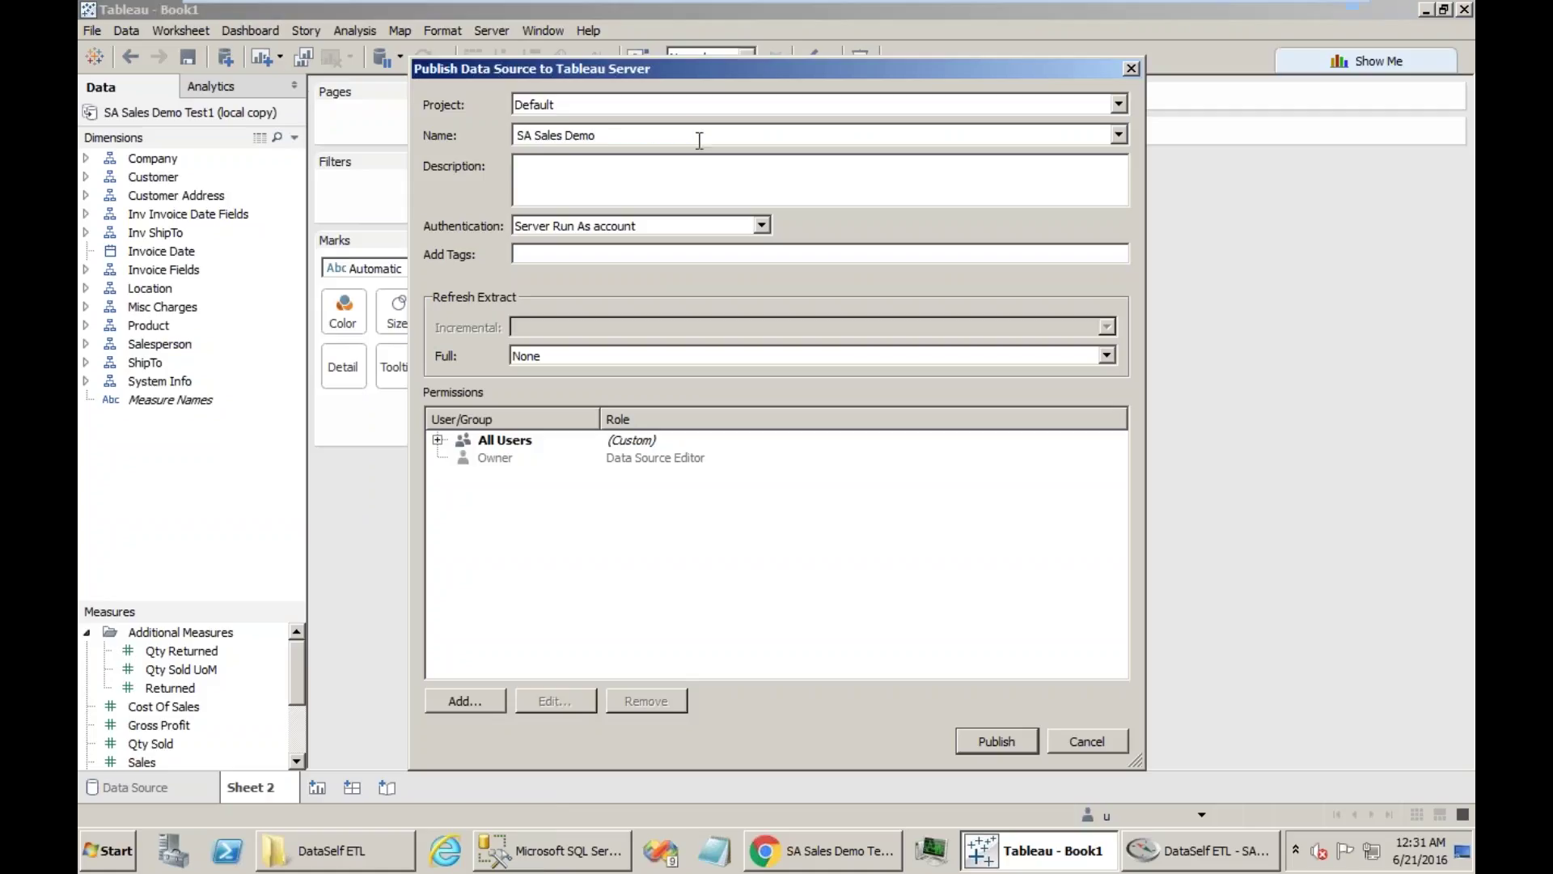
pyautogui.click(556, 354)
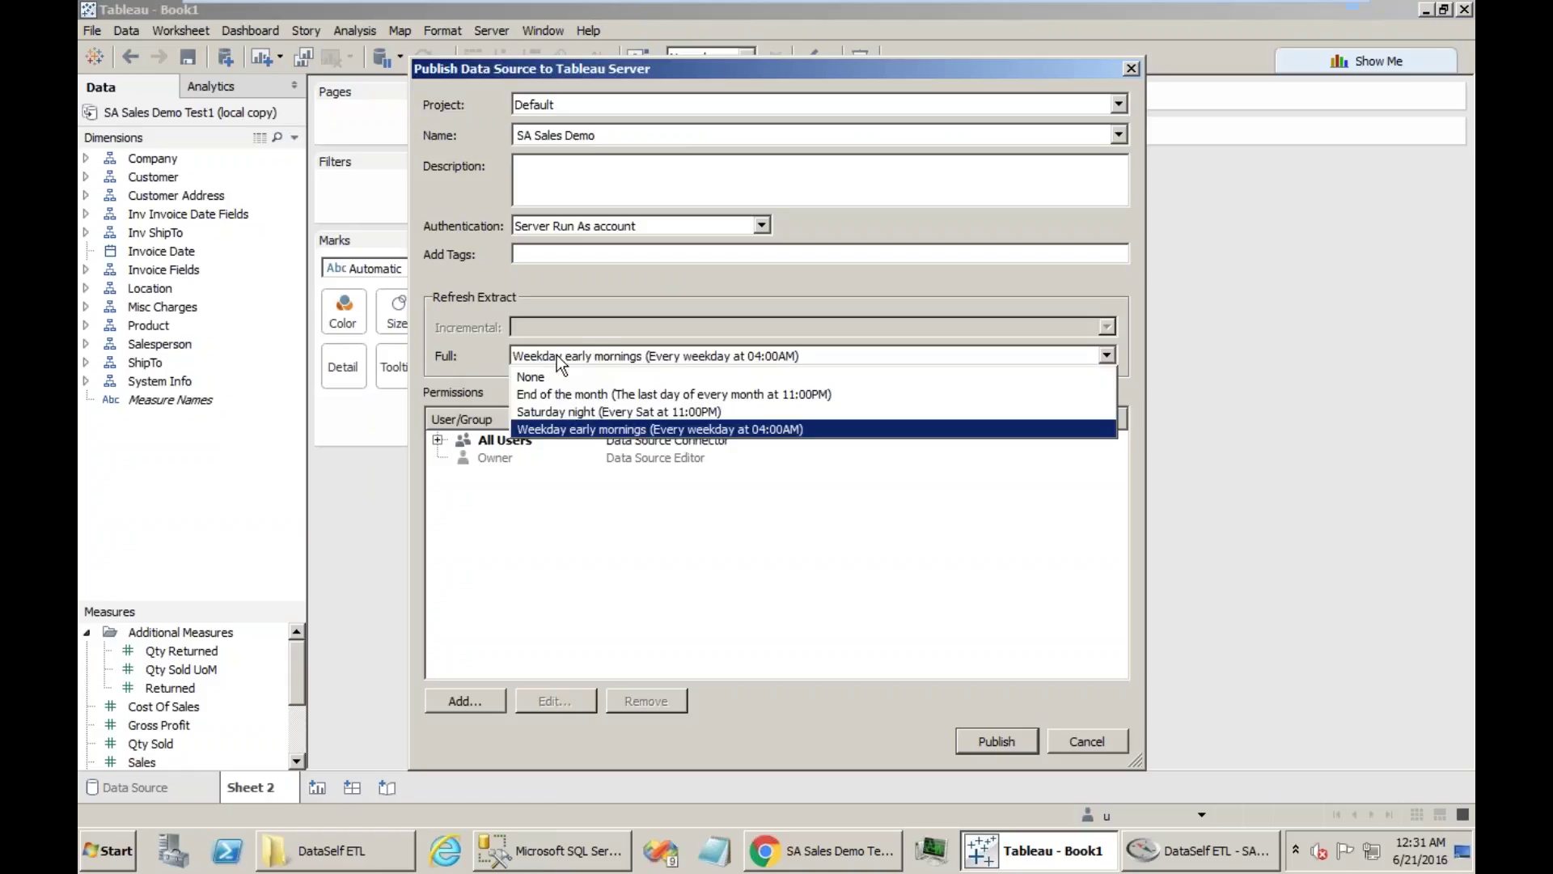
pyautogui.click(585, 429)
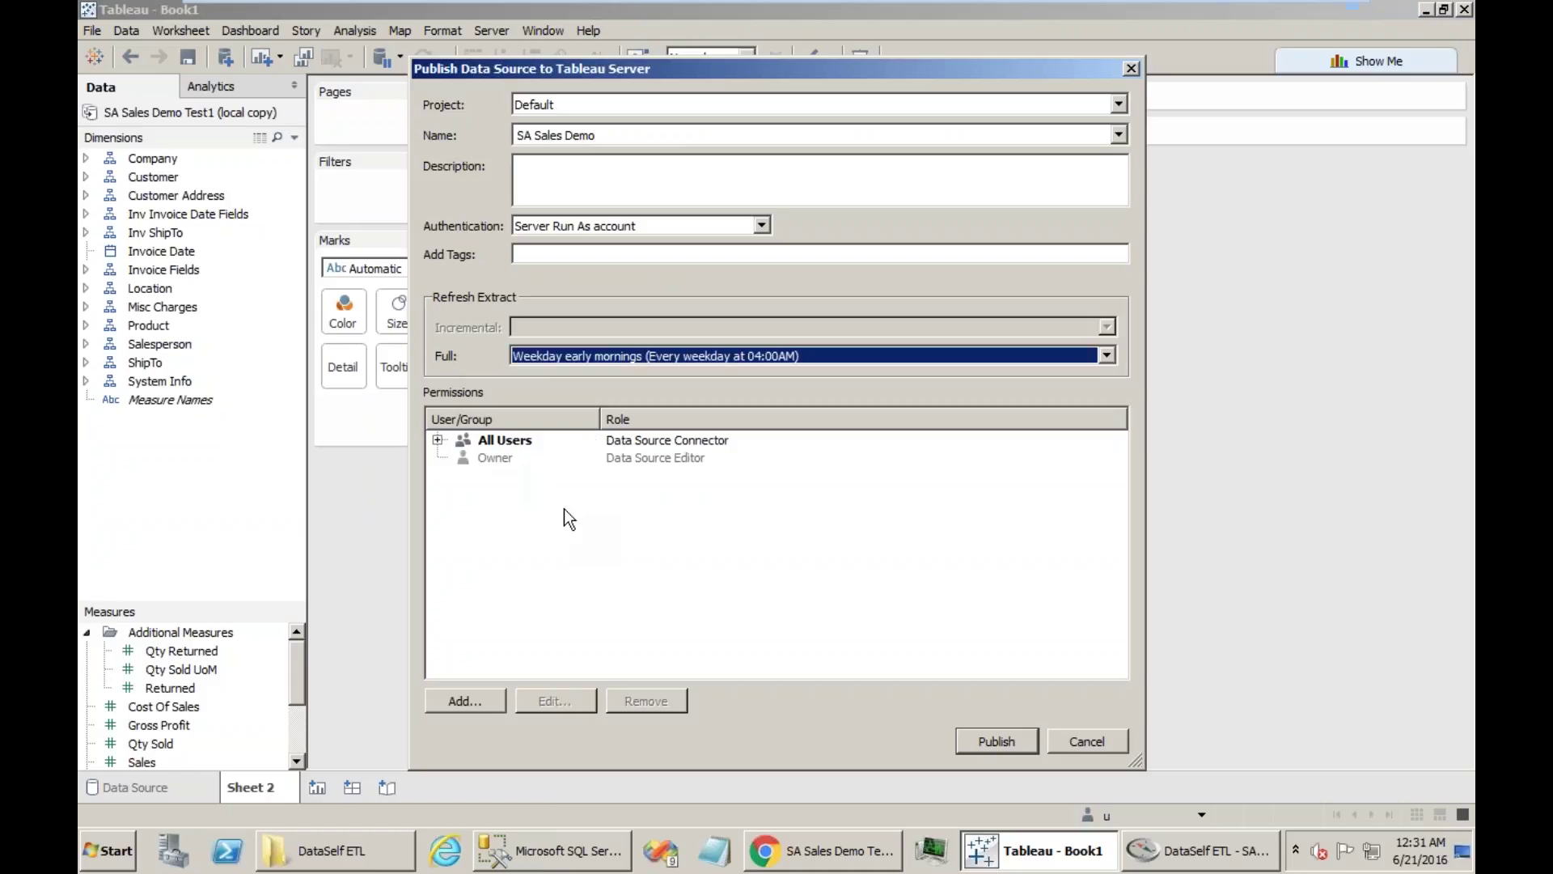
pyautogui.click(983, 738)
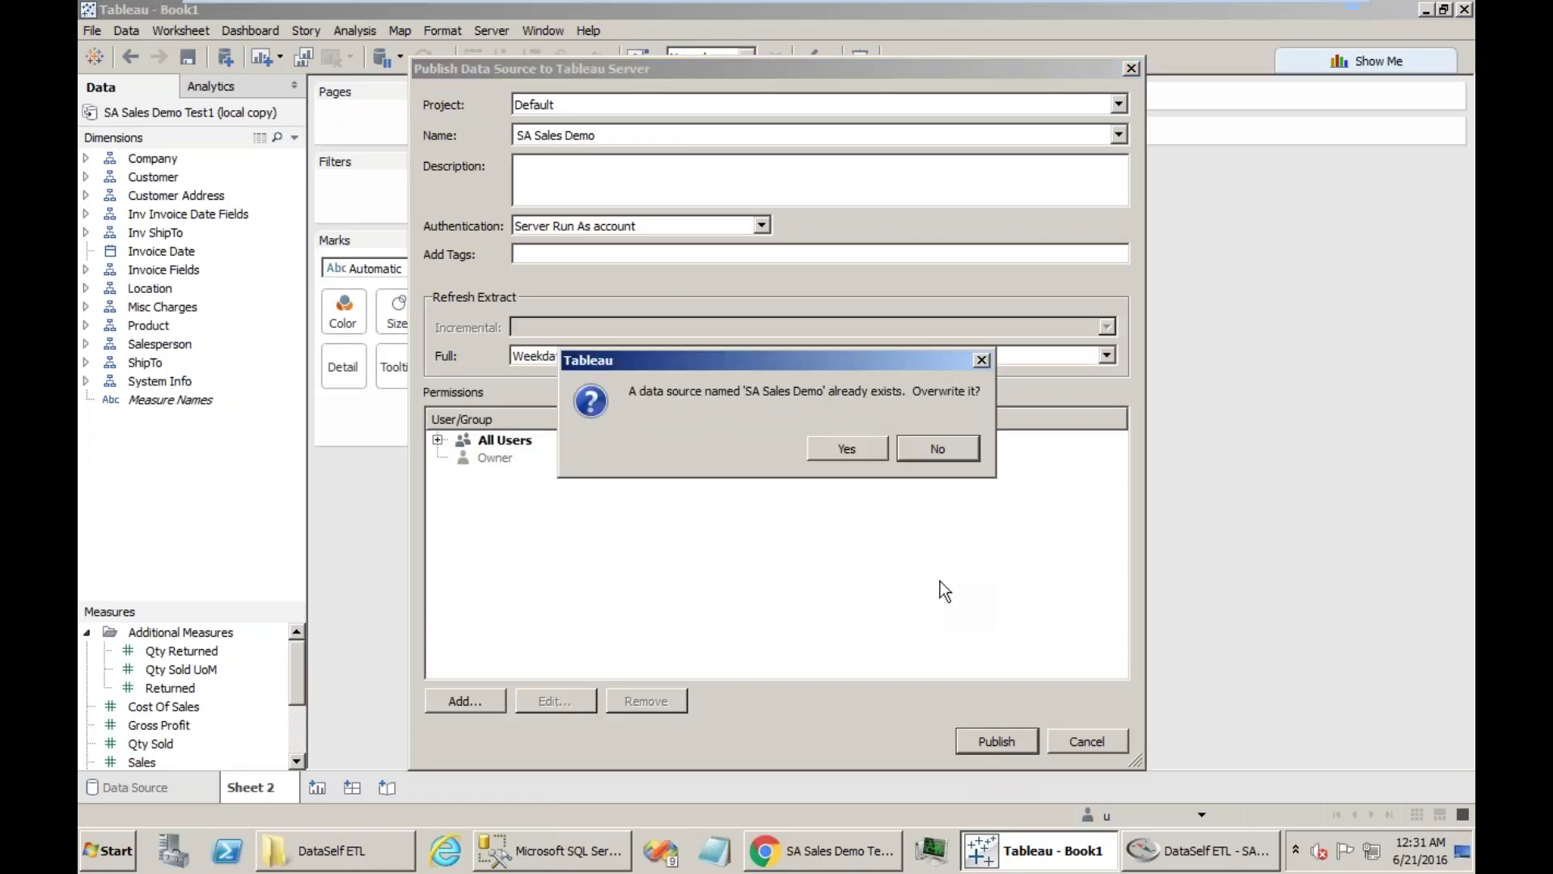
pyautogui.click(843, 445)
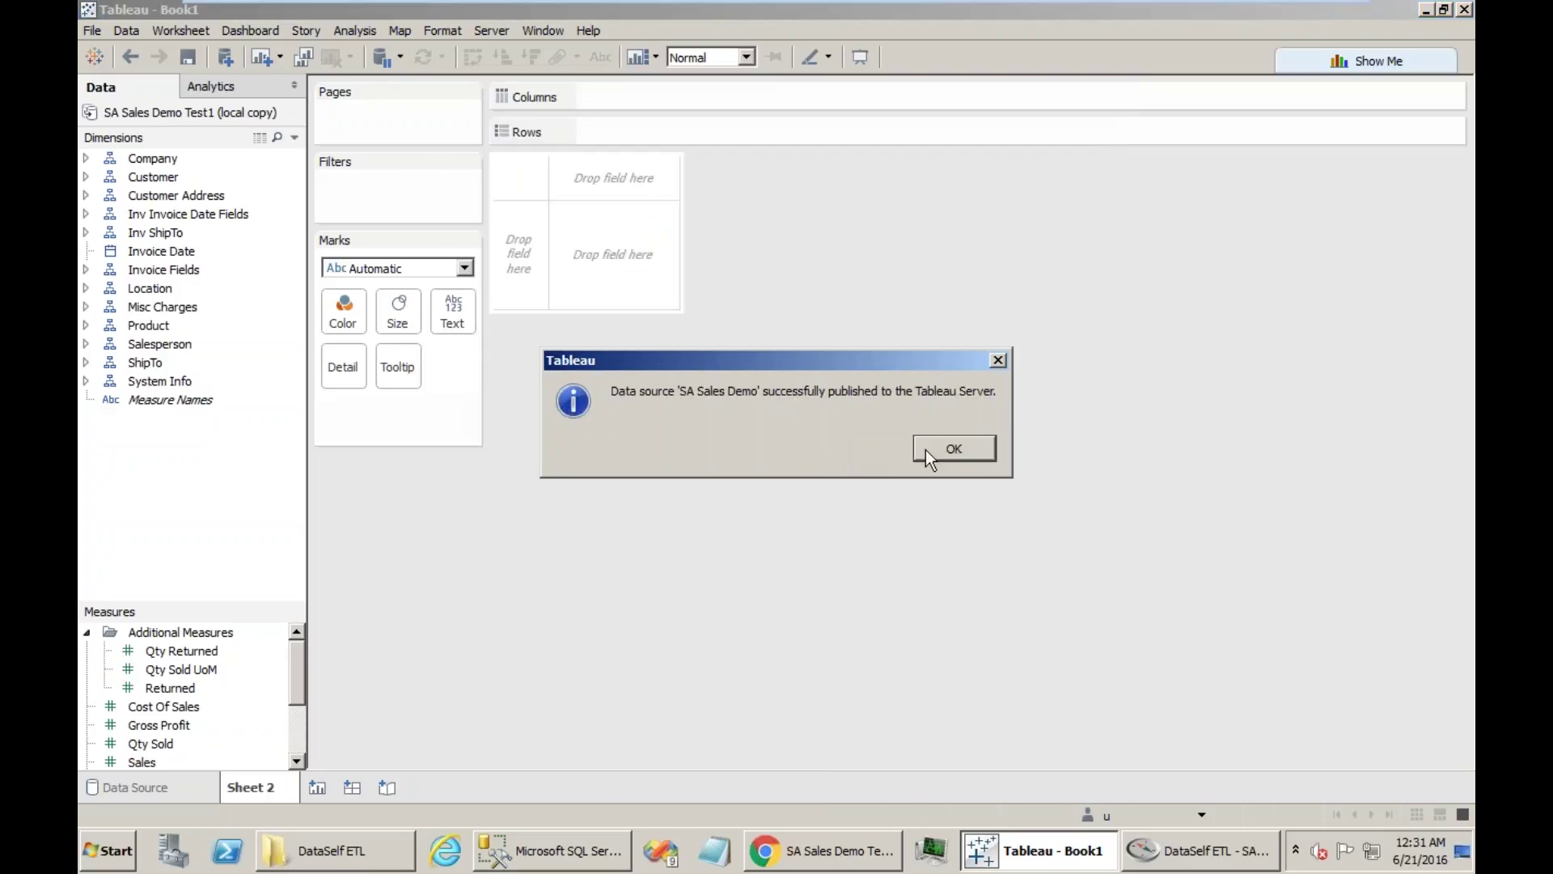
pyautogui.click(930, 453)
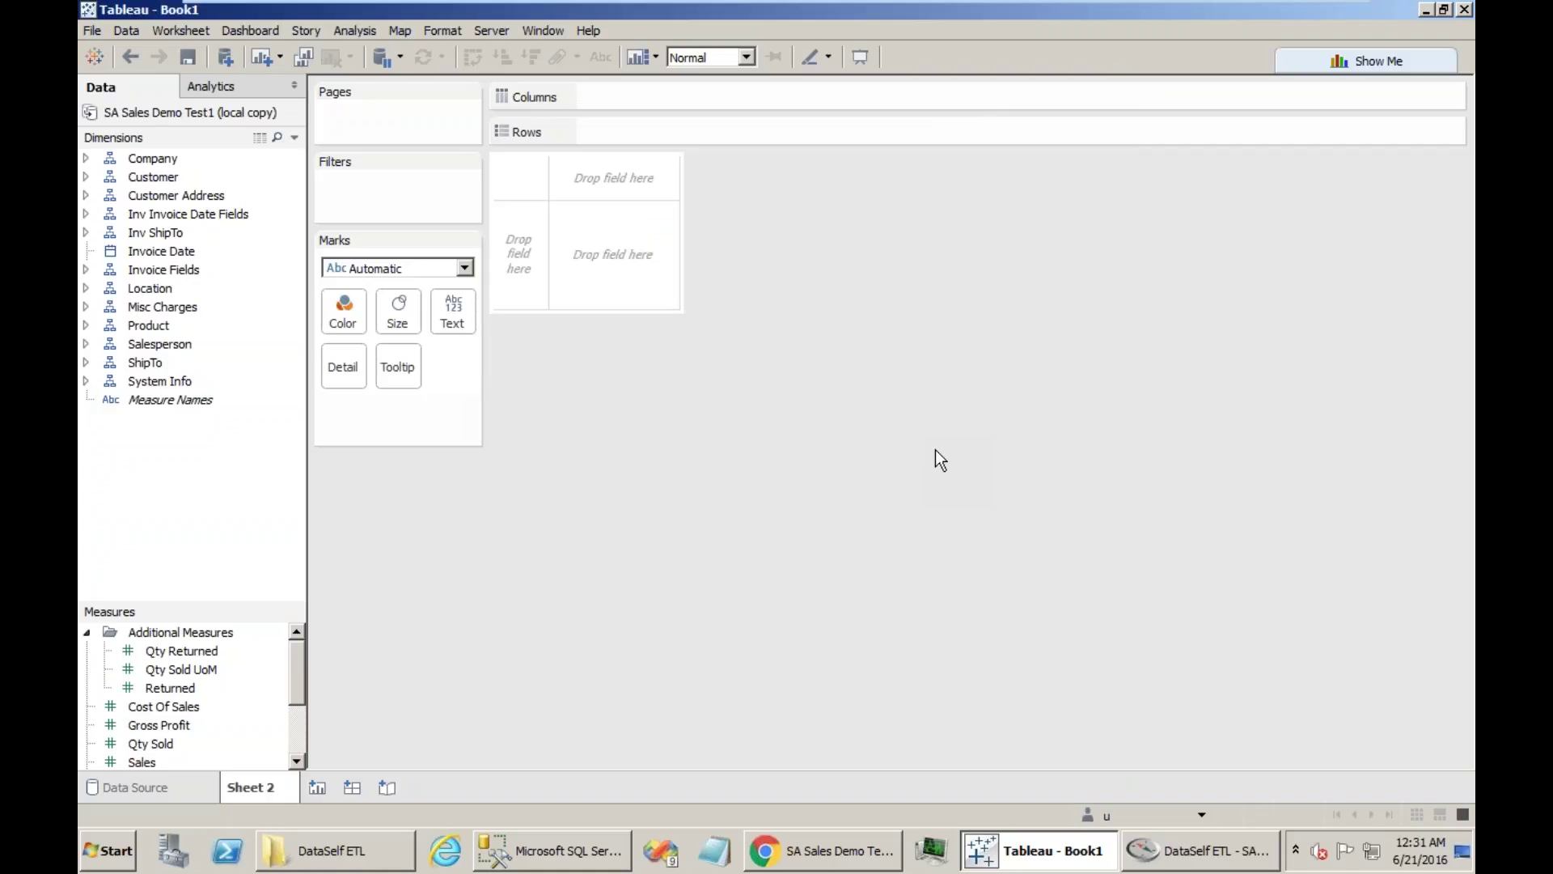
# In Chrome, go to the DataSelf Analytics tab and open the Contact Us page
pyautogui.click(804, 846)
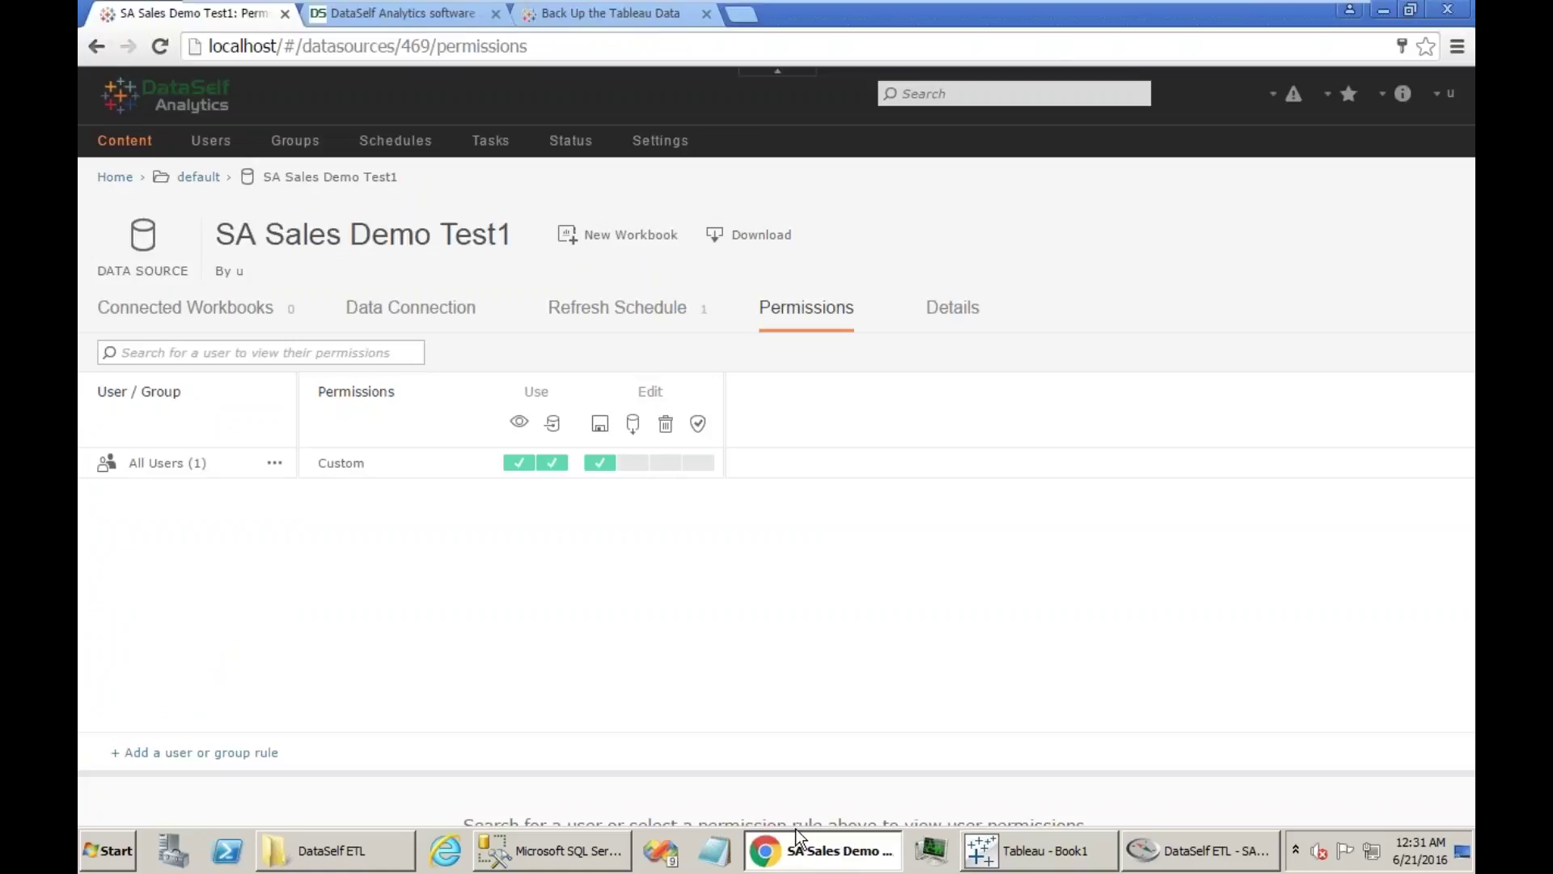
pyautogui.hotkey('ctrl', 'Tab')
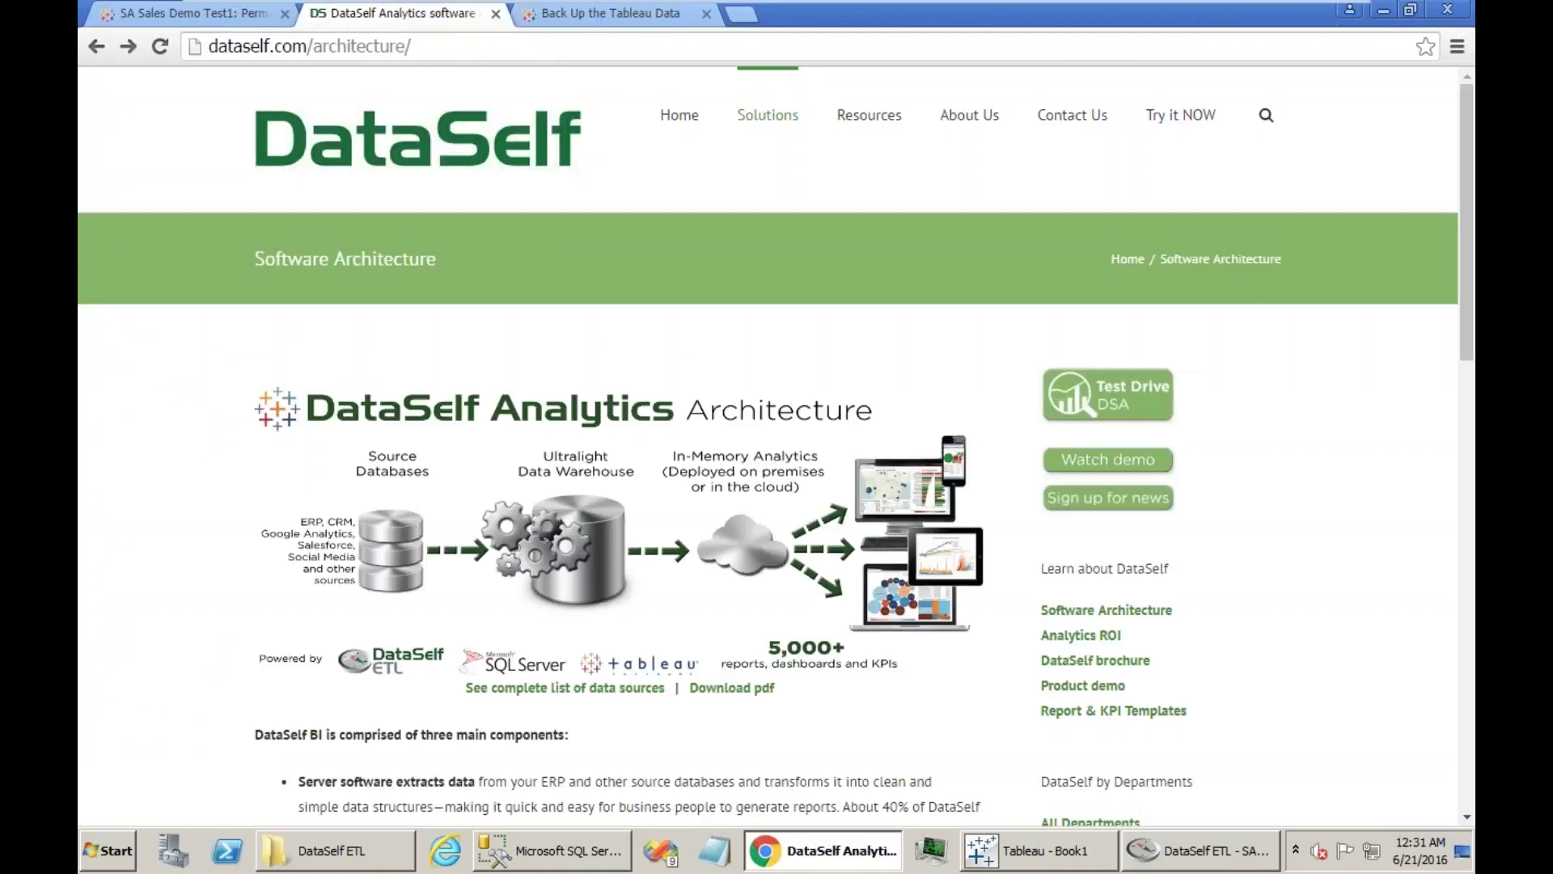
pyautogui.click(1045, 116)
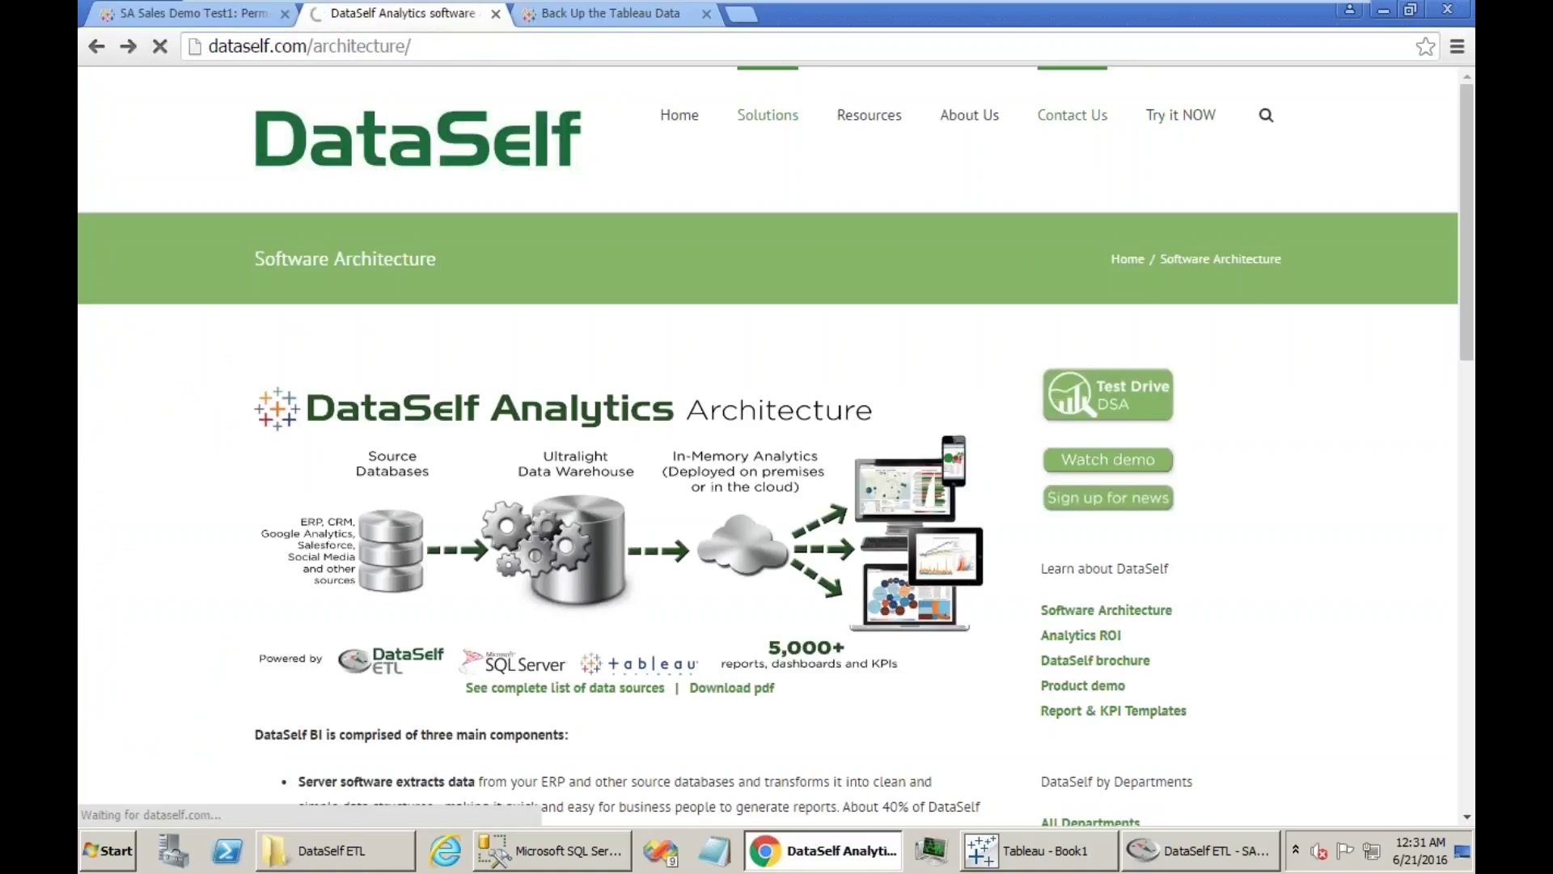